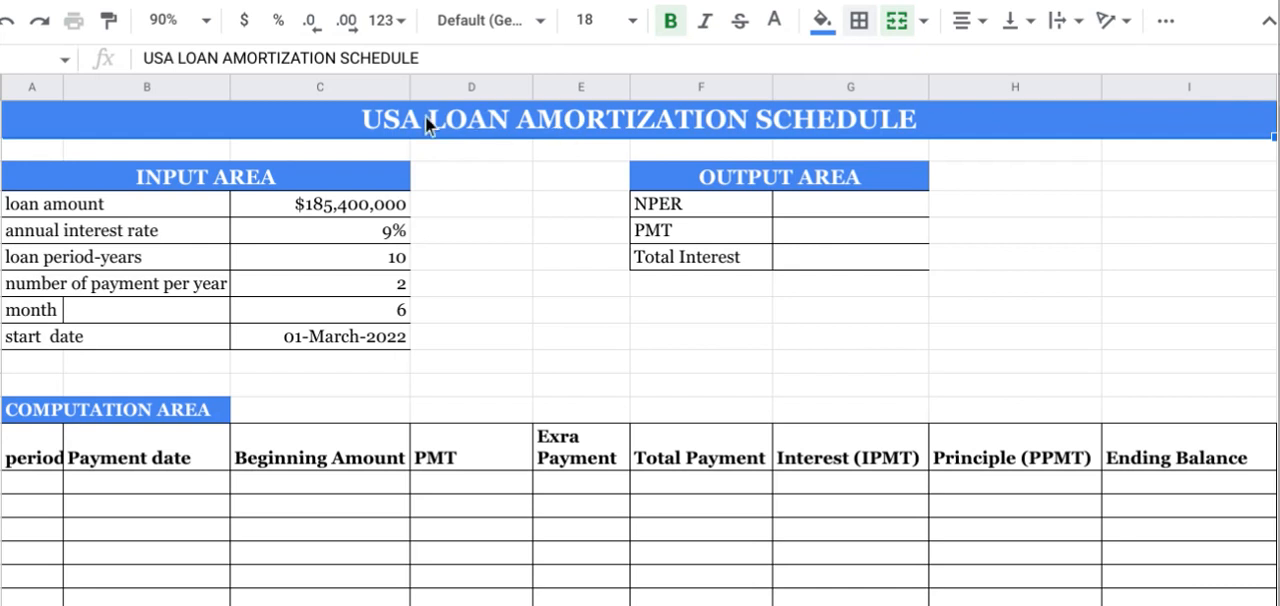
pyautogui.click(67, 213)
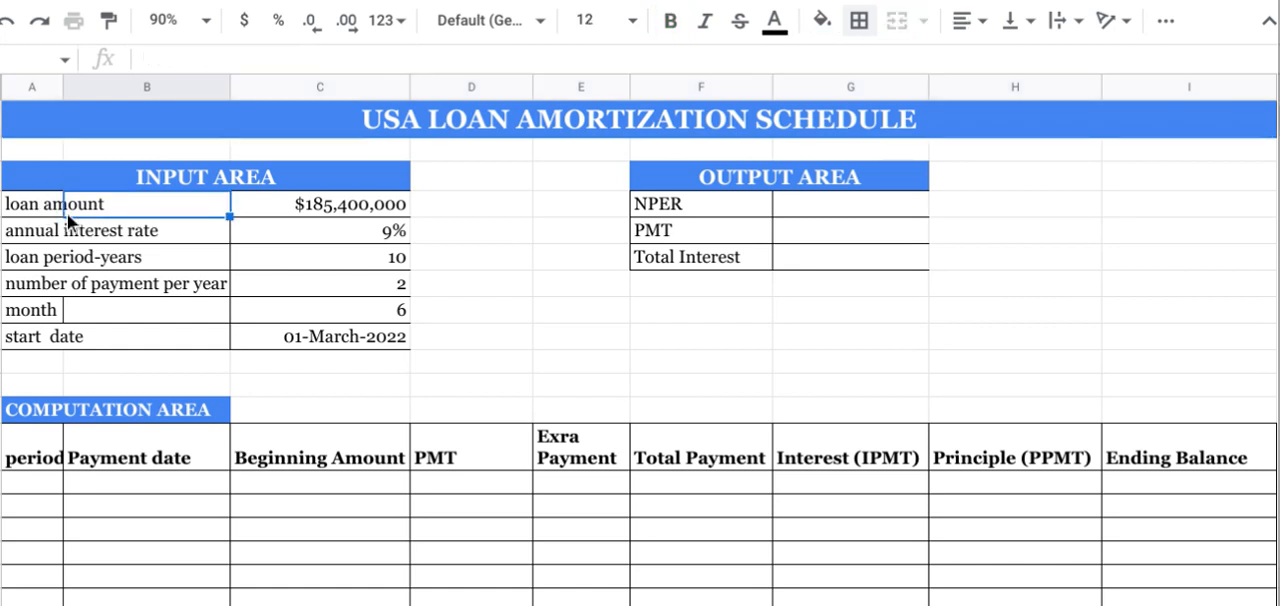
pyautogui.click(11, 210)
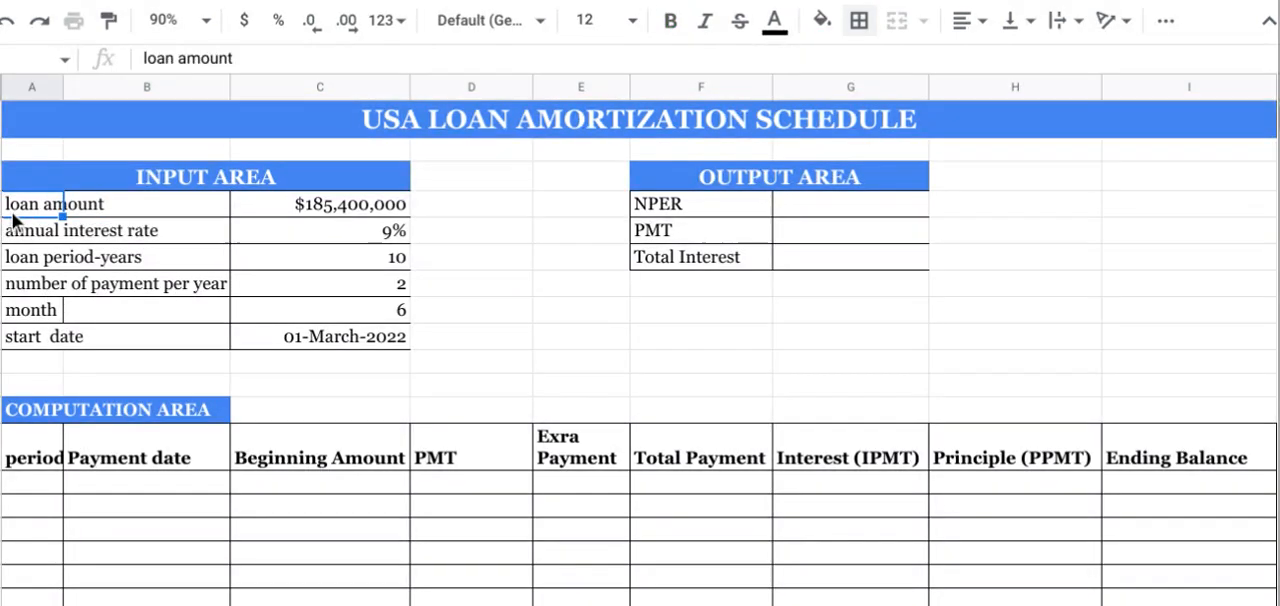
pyautogui.click(315, 205)
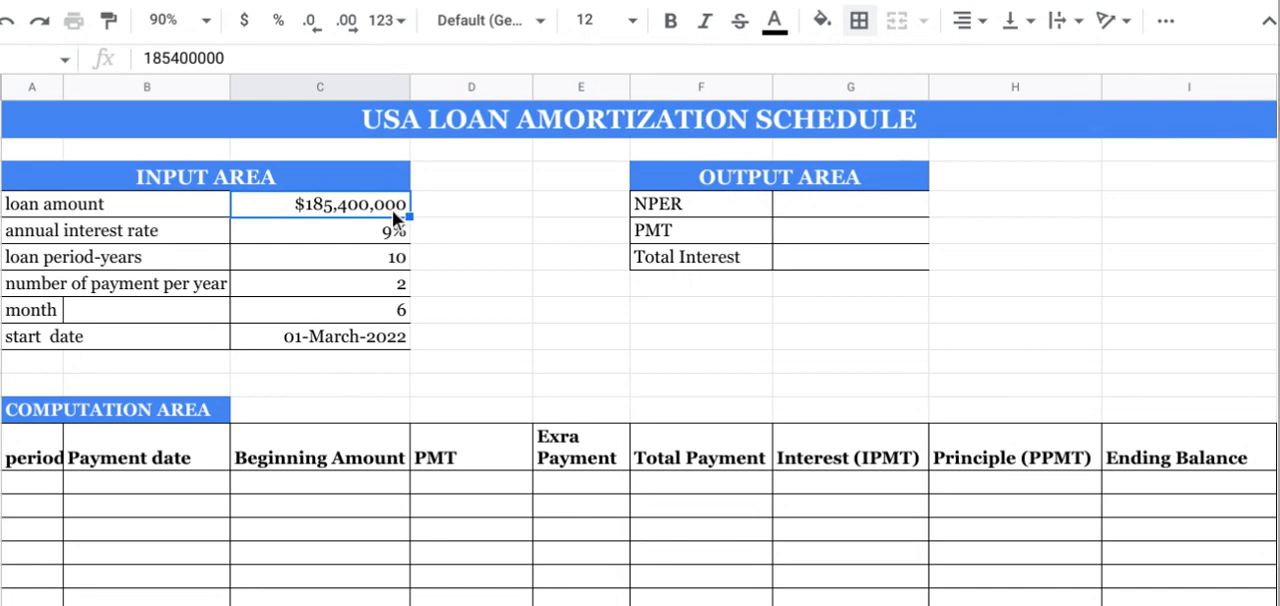
# Step: Remove "USA" from the sheet title so that it reads "LOAN AMORTIZATION SCHEDULE"
pyautogui.click(392, 118)
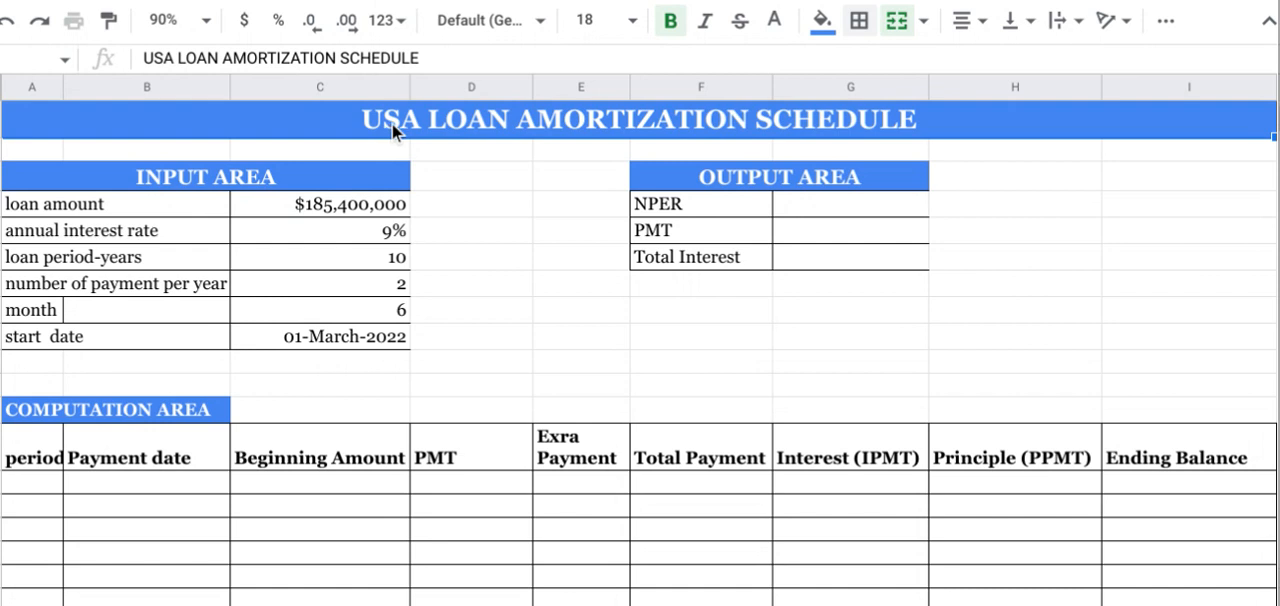
pyautogui.click(177, 57)
pyautogui.press('BackSpace')
pyautogui.press('BackSpace')
pyautogui.press('BackSpace')
pyautogui.press('BackSpace')
pyautogui.press('Return')
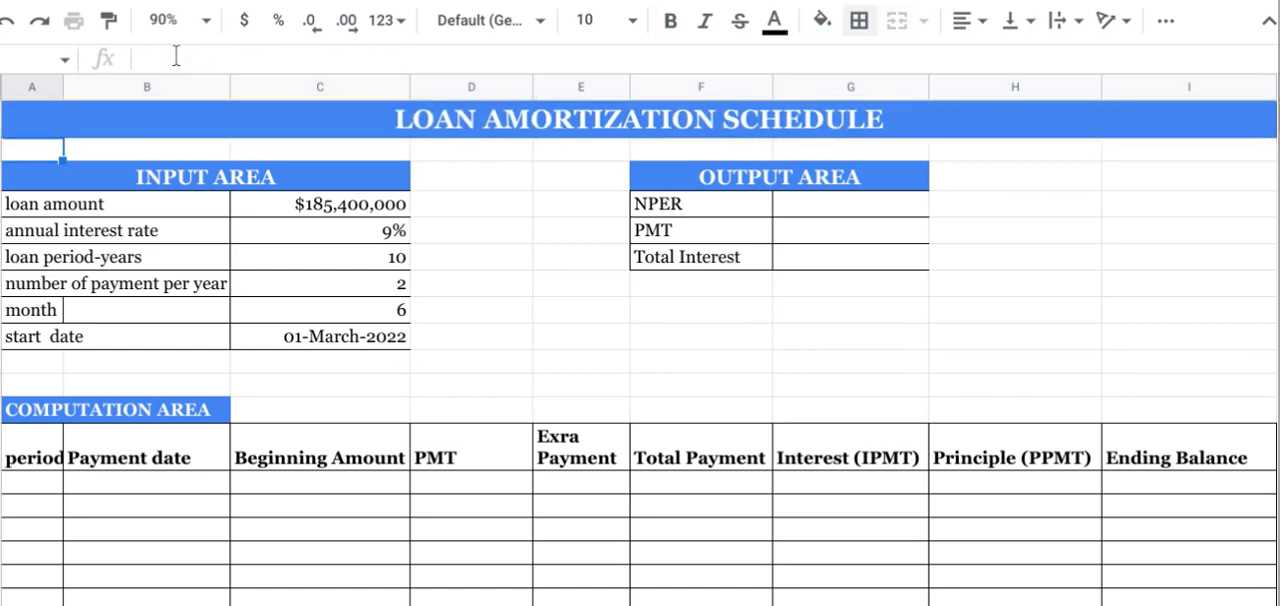
# Step: Review the sheet title and the labels in the input area and output area of the loan schedule
pyautogui.click(429, 132)
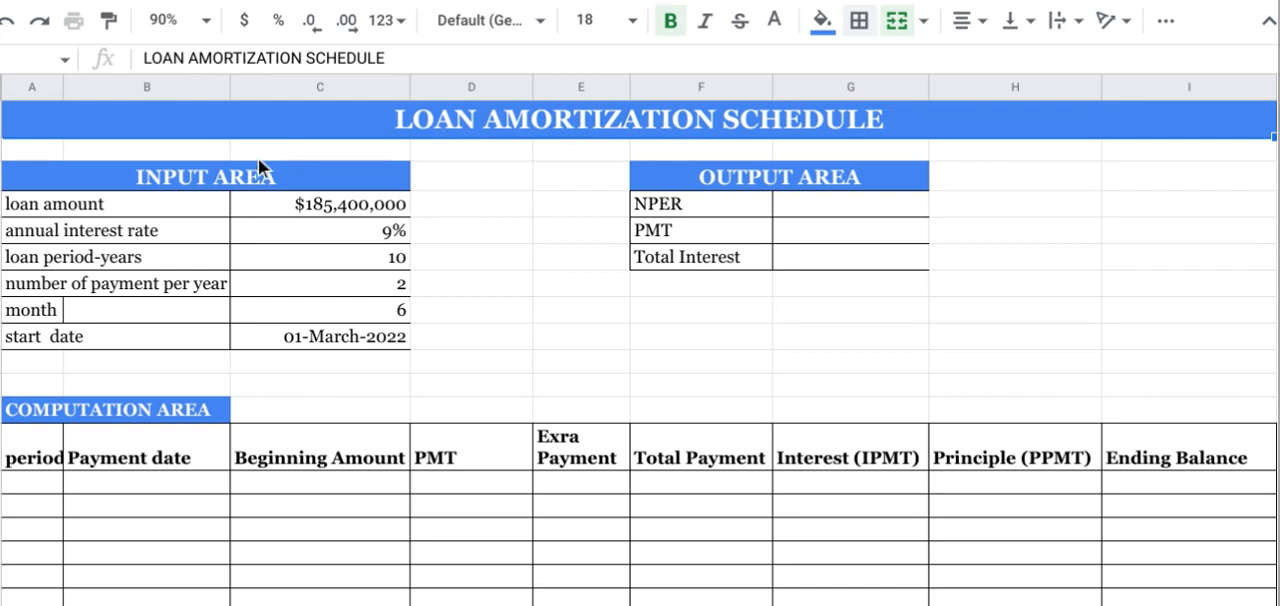
pyautogui.click(106, 174)
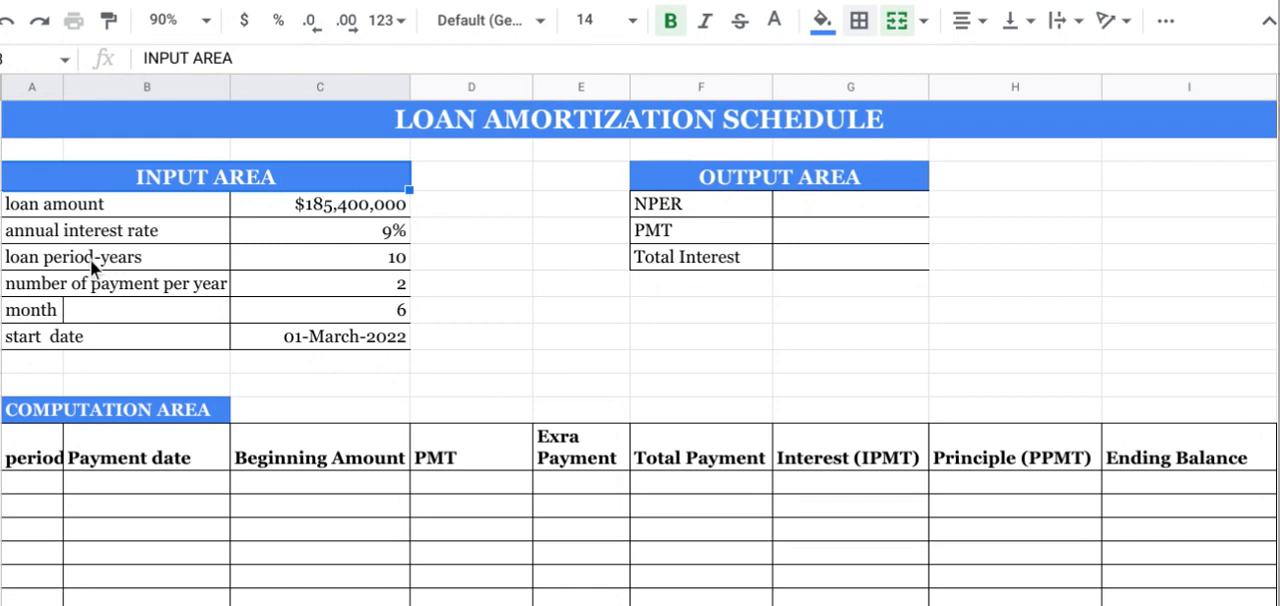
pyautogui.click(47, 285)
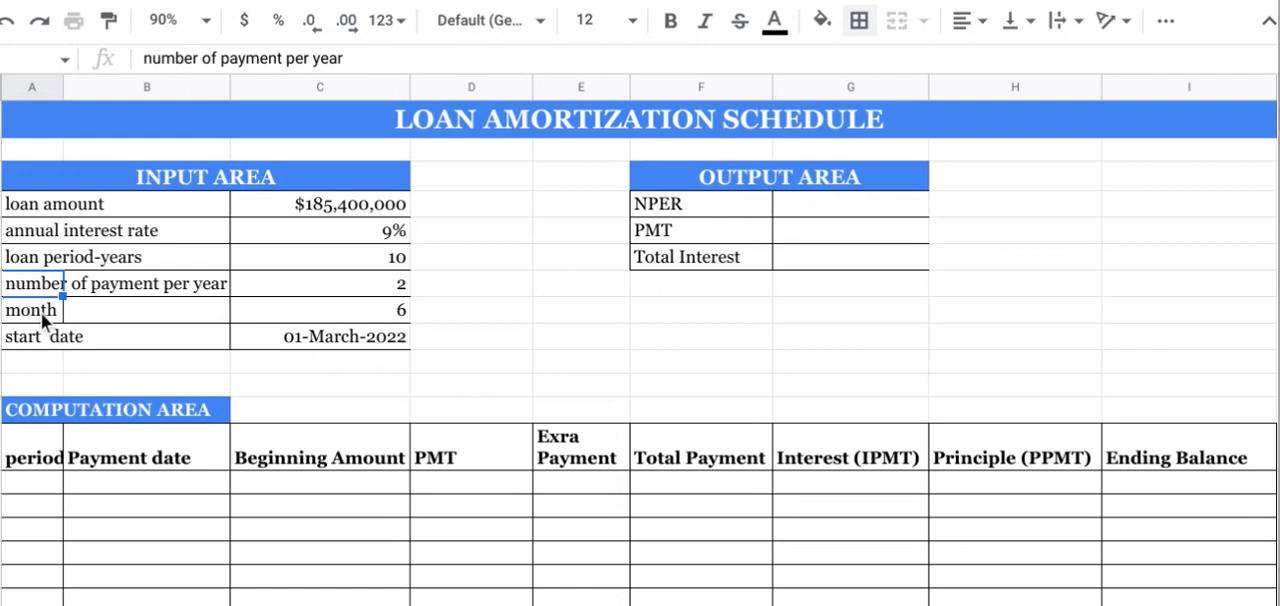
pyautogui.click(43, 318)
pyautogui.click(31, 336)
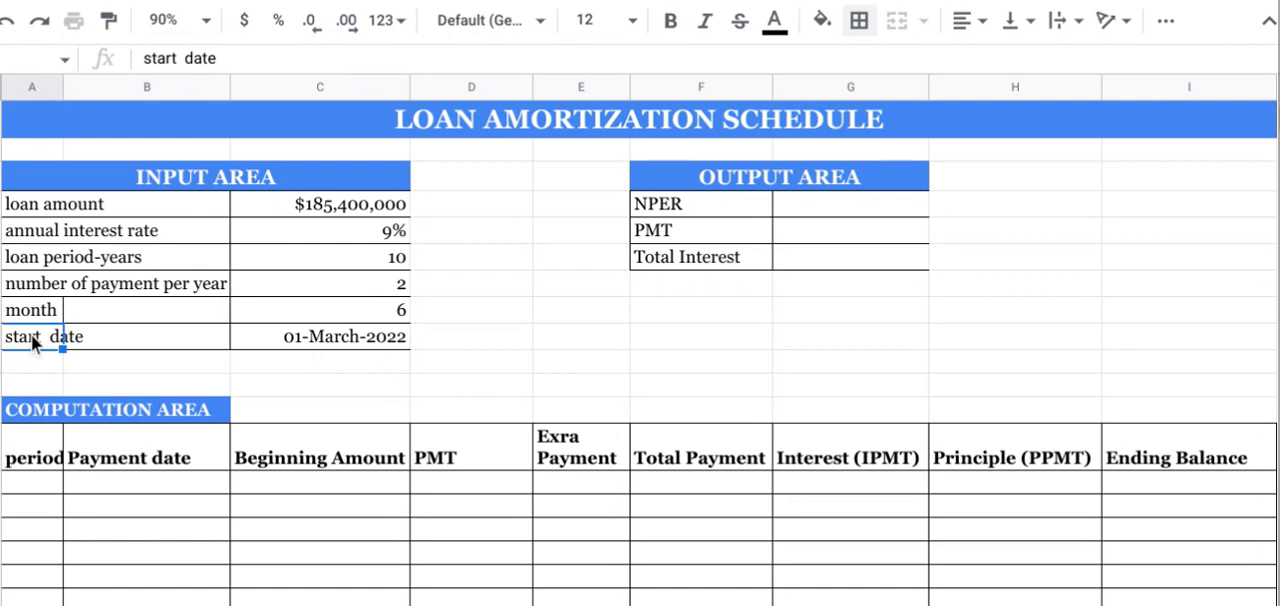
pyautogui.click(763, 176)
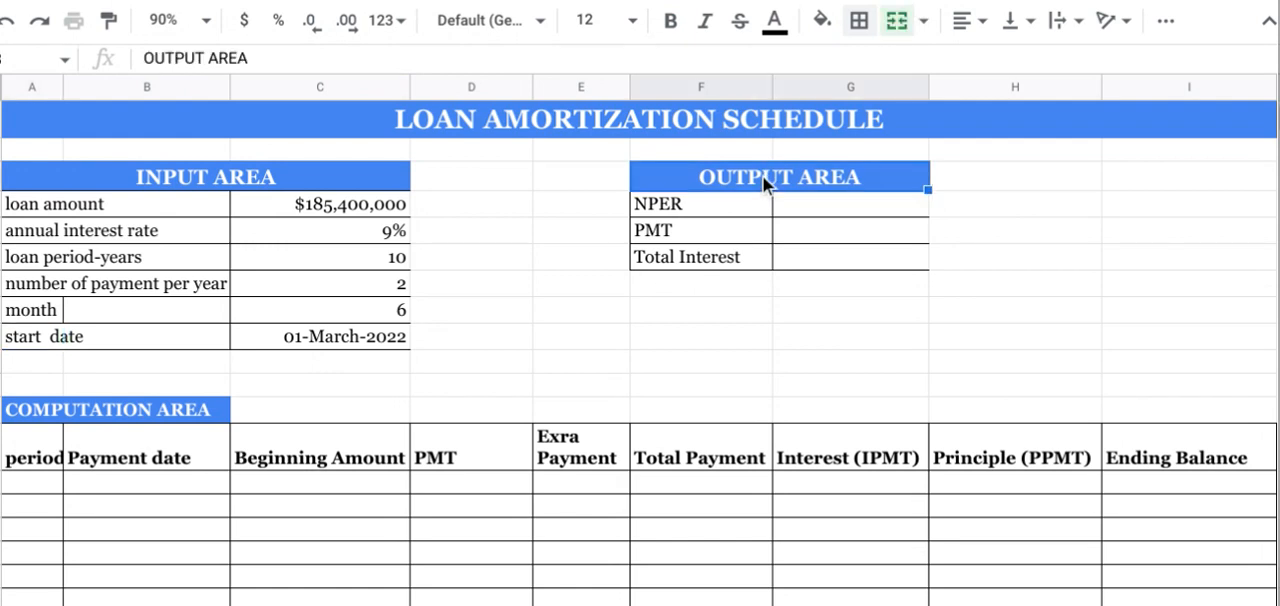
pyautogui.click(694, 203)
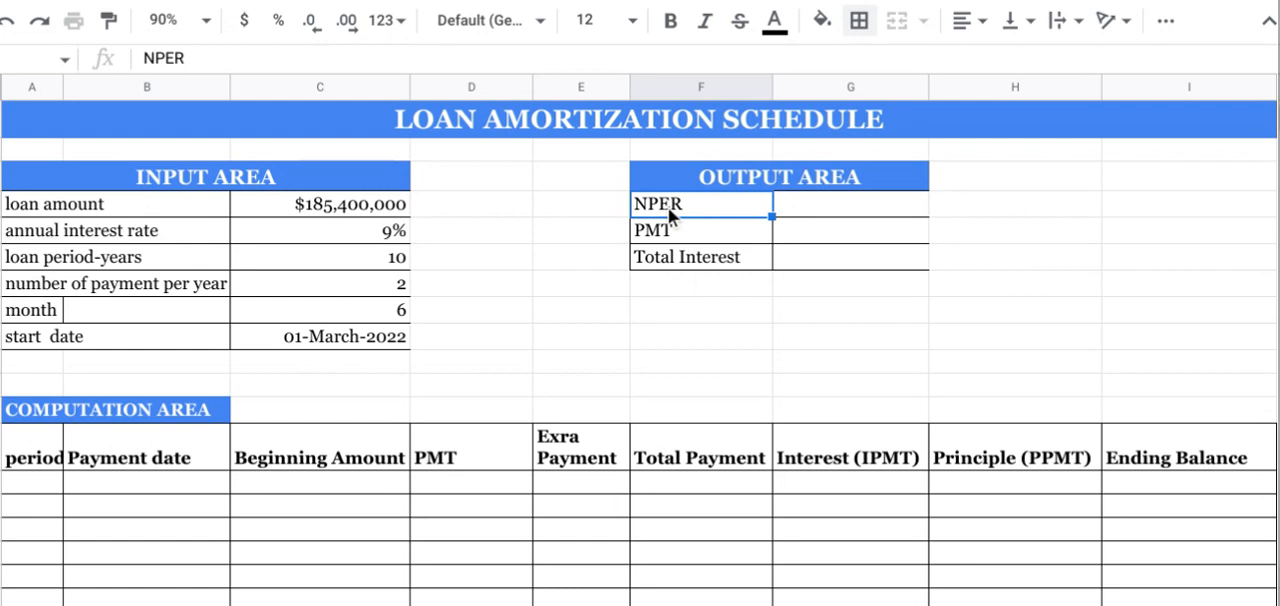
# Step: Go through the computation area's column headings from period to Interest (IPMT), including the PMT and extra payment columns
pyautogui.click(13, 416)
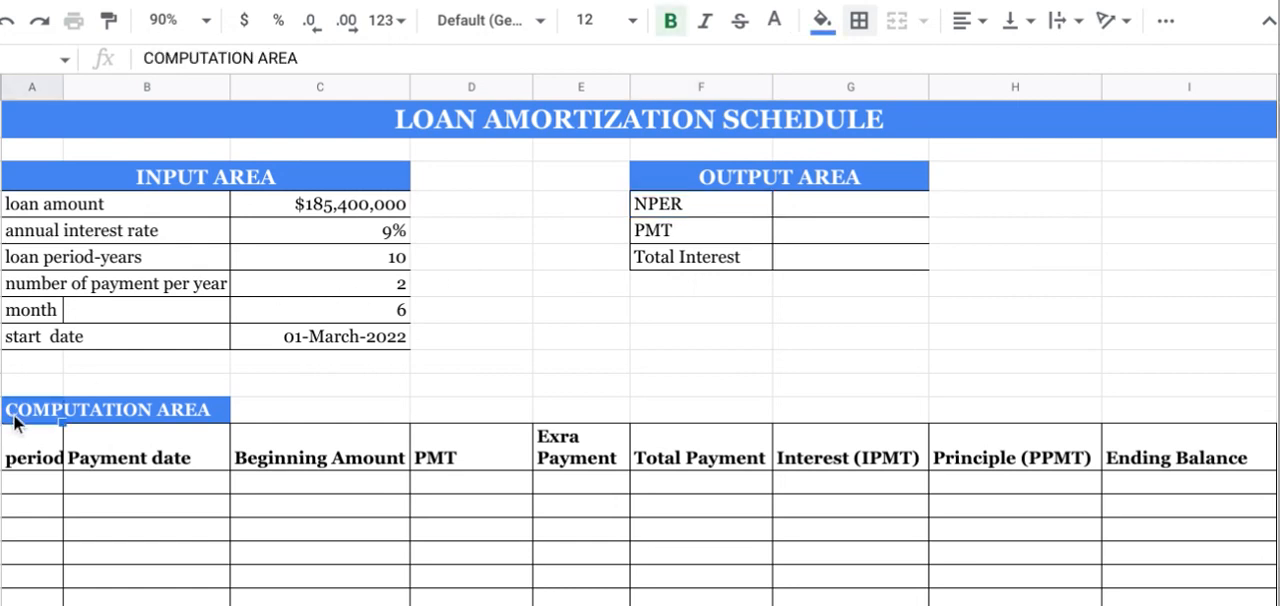
pyautogui.click(10, 450)
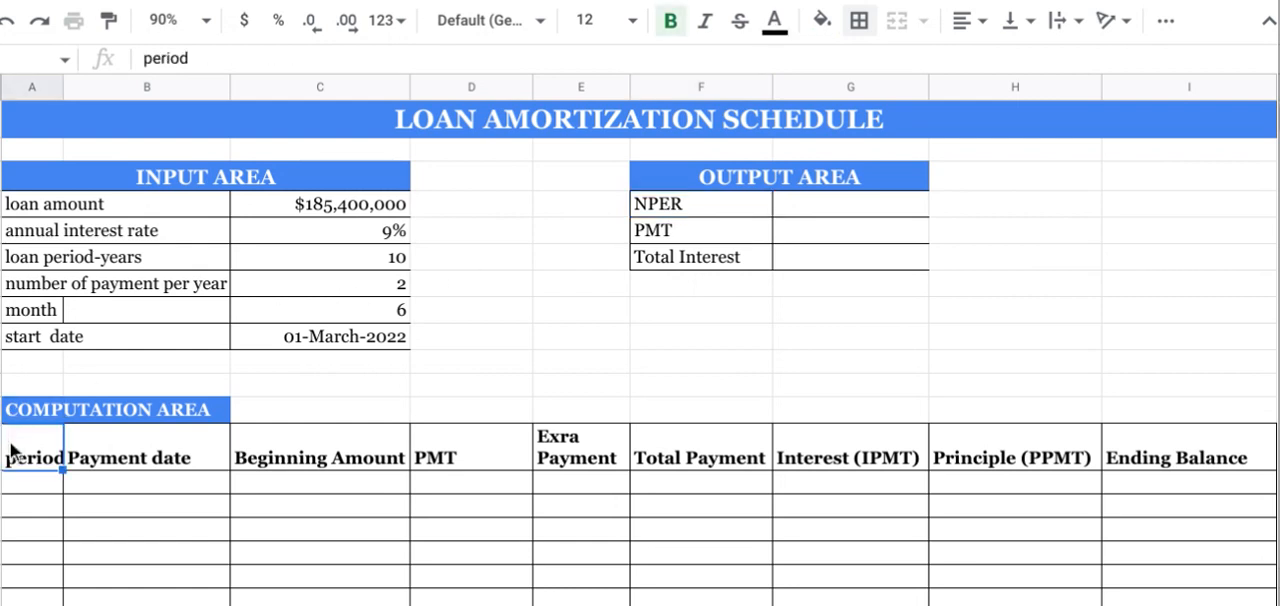
pyautogui.click(94, 447)
pyautogui.click(39, 444)
pyautogui.click(150, 458)
pyautogui.click(311, 463)
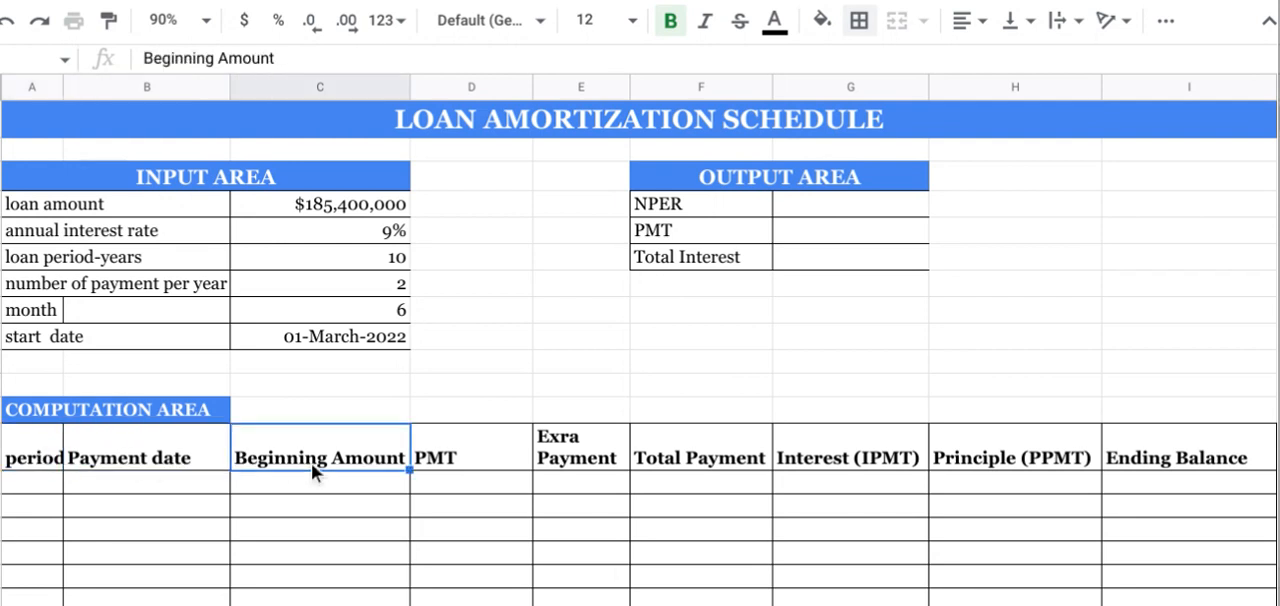
pyautogui.click(465, 444)
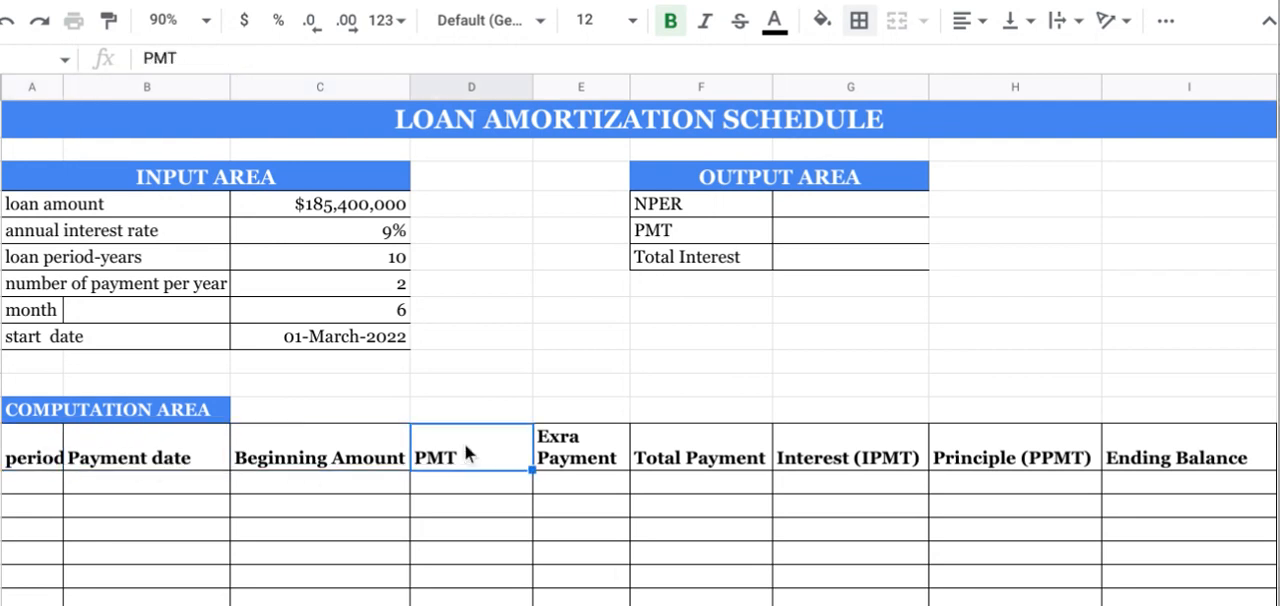
pyautogui.click(559, 452)
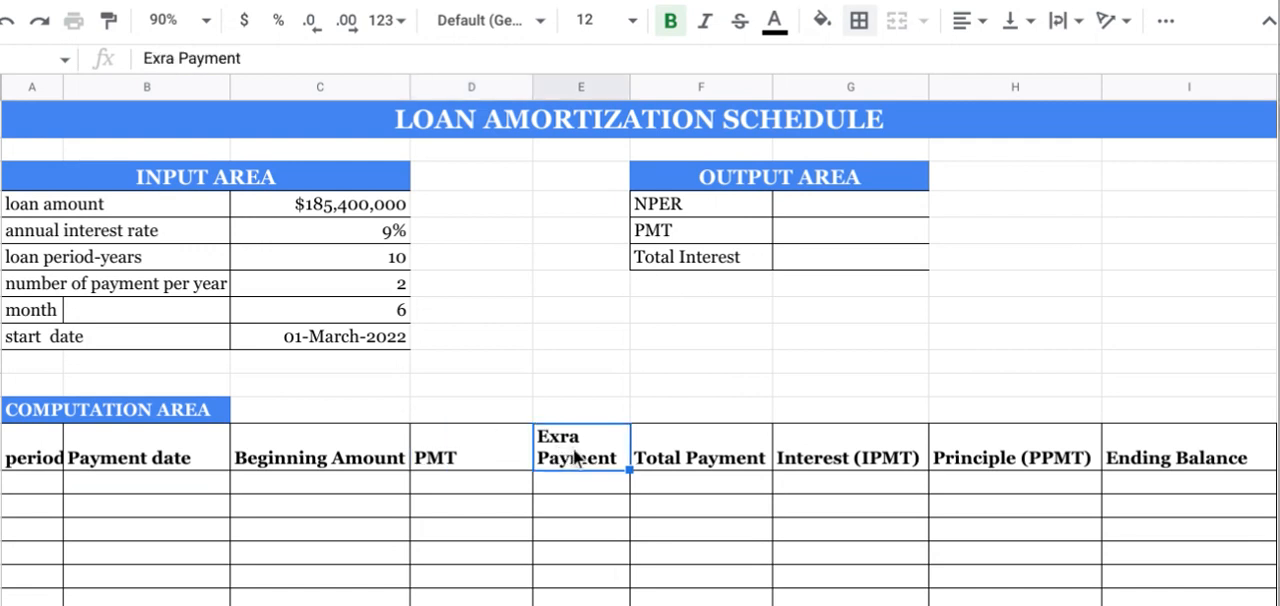
pyautogui.click(712, 457)
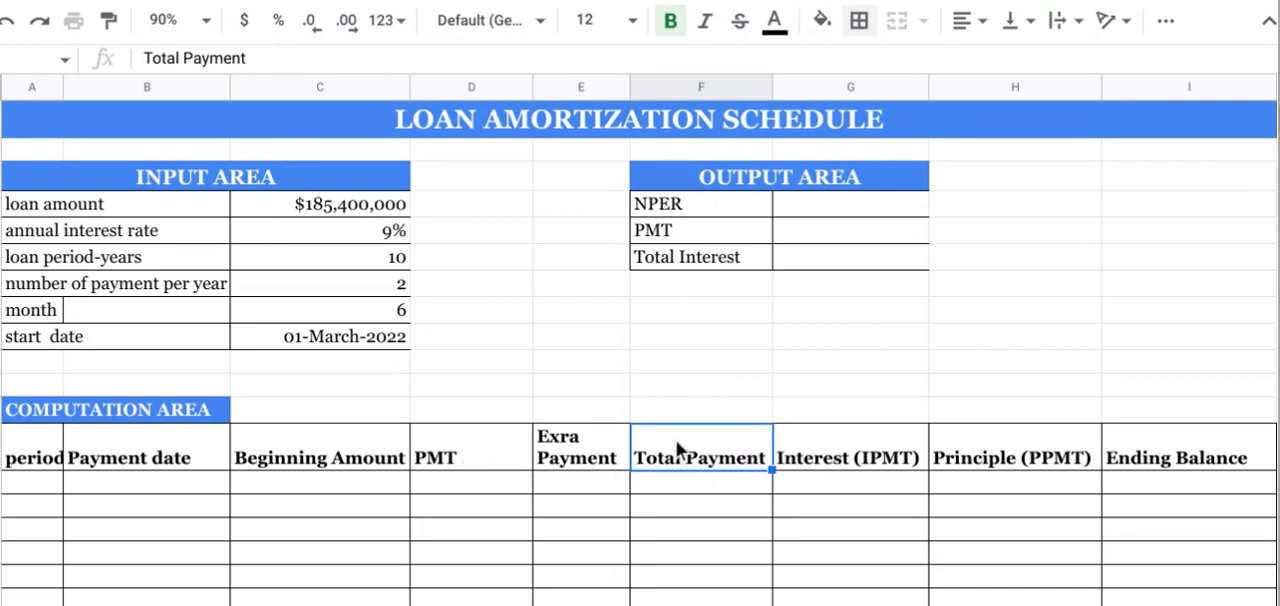
pyautogui.click(475, 431)
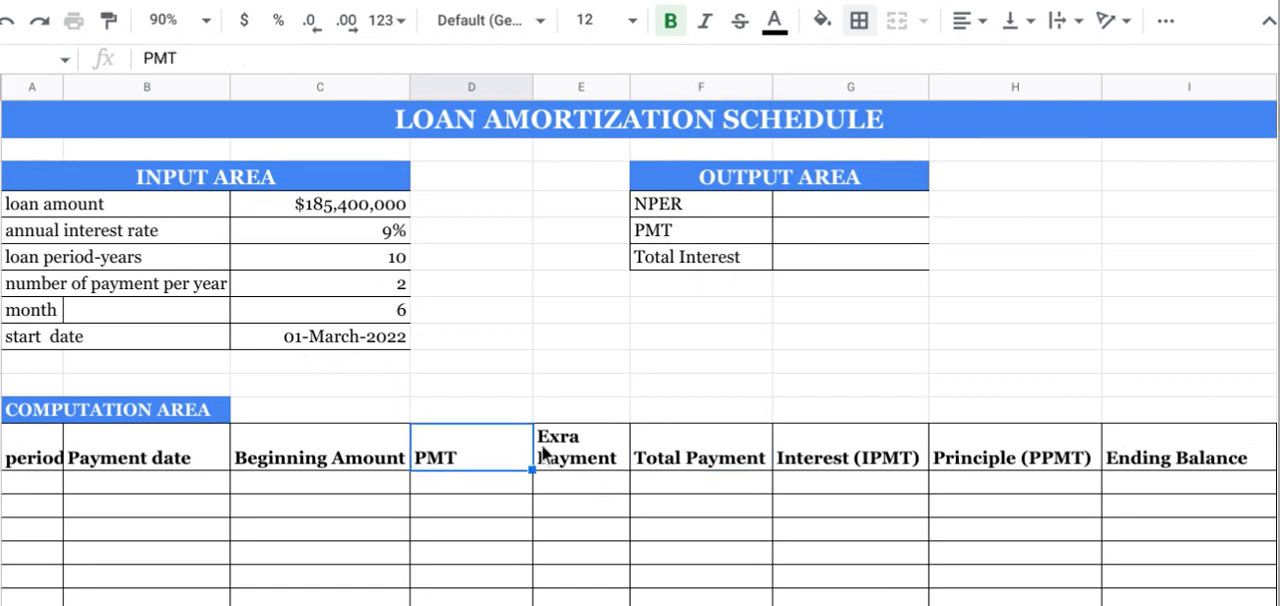
pyautogui.click(543, 453)
pyautogui.click(800, 458)
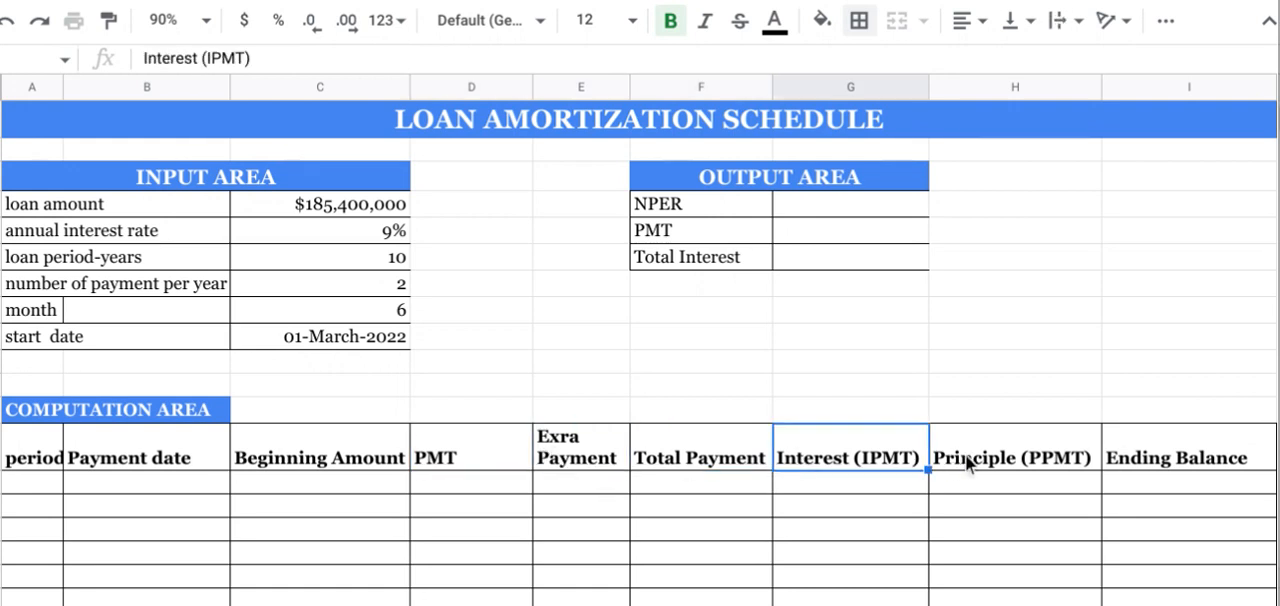
# Step: Correct the principal column heading in the computation area to "Principal (PPMT)"
pyautogui.click(966, 462)
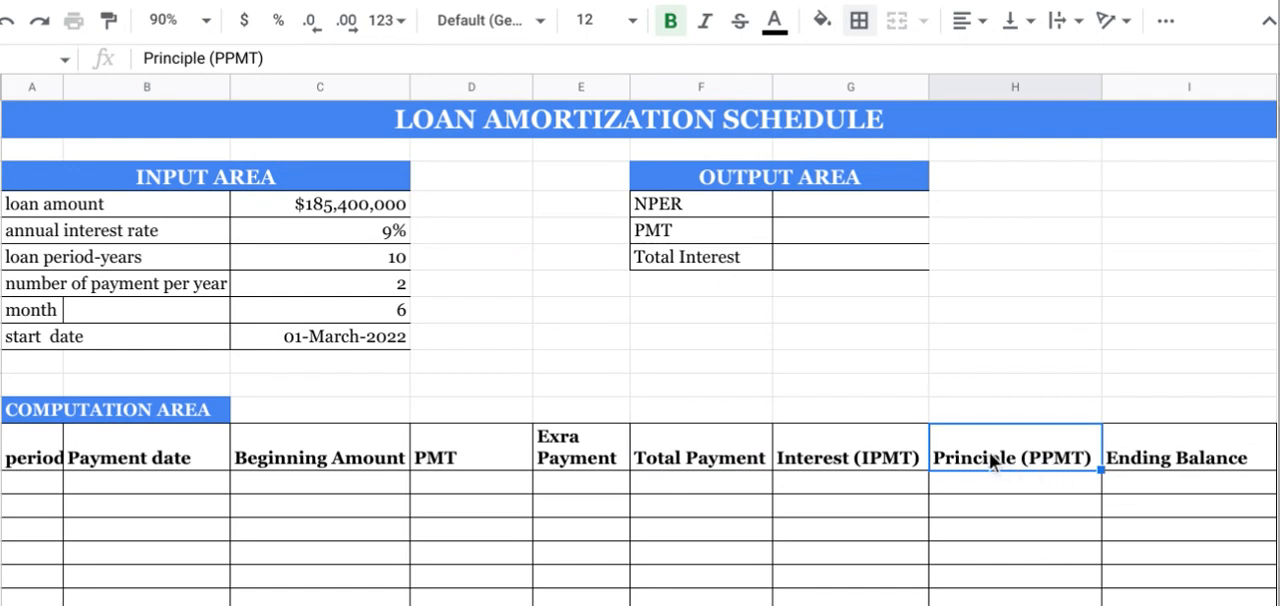
pyautogui.click(203, 59)
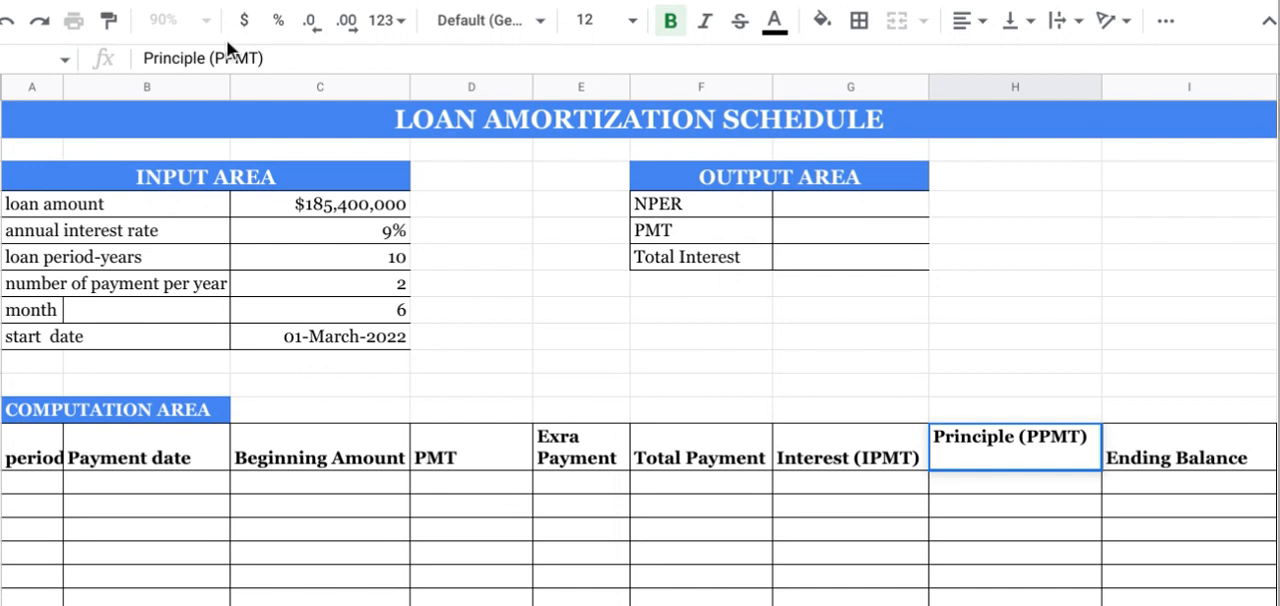
pyautogui.press('BackSpace')
pyautogui.press('BackSpace')
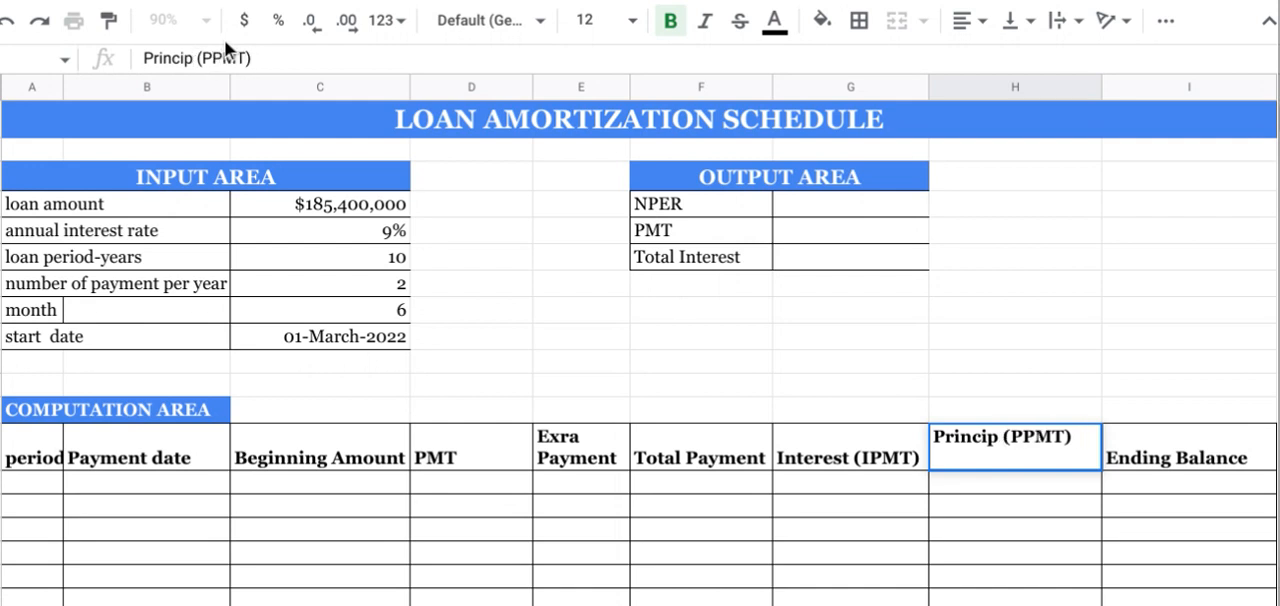
pyautogui.write('AL')
pyautogui.press('BackSpace')
pyautogui.press('BackSpace')
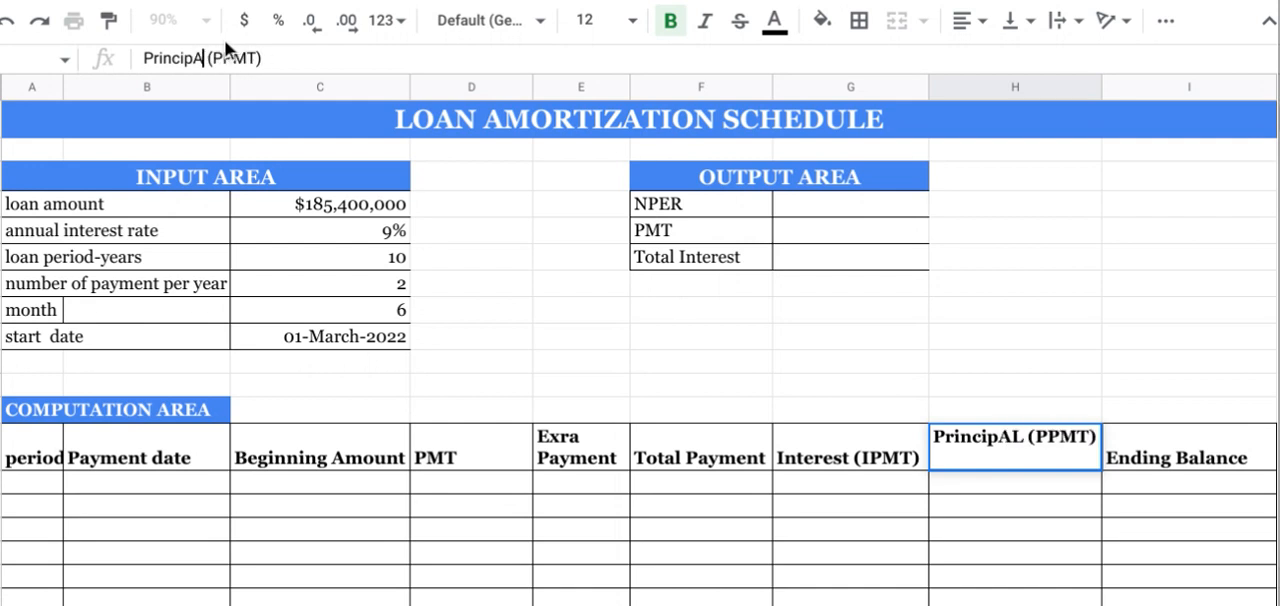
pyautogui.write('al')
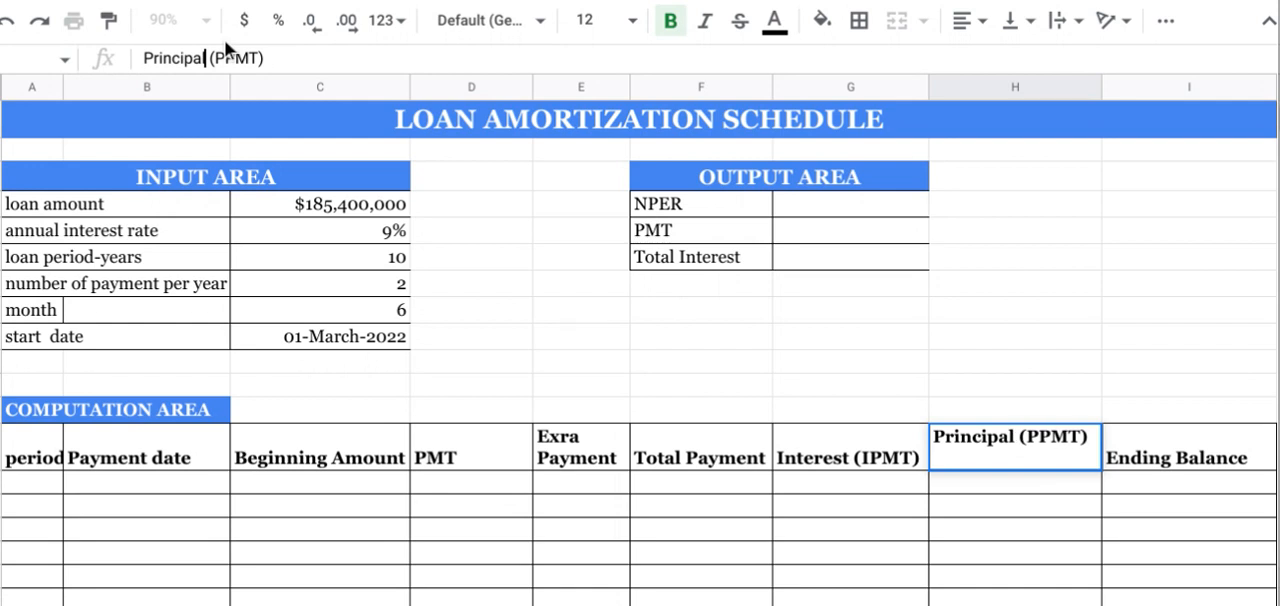
pyautogui.press('Return')
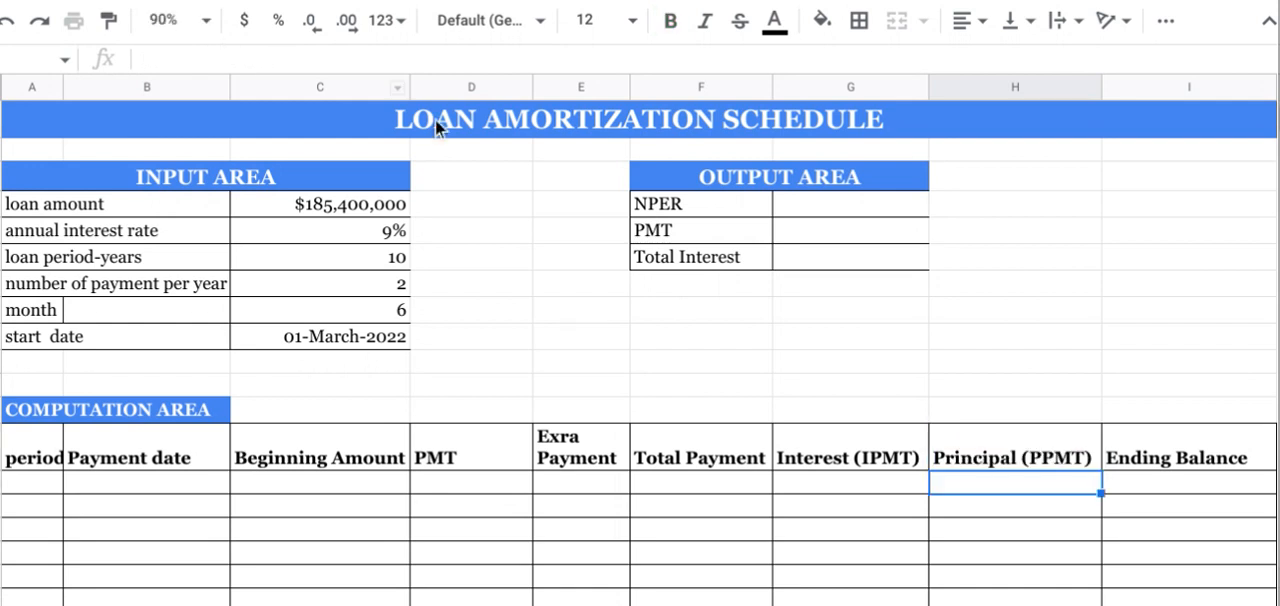
# Step: Check the Ending Balance heading and each input area label with its value, from loan amount to start date
pyautogui.click(1127, 454)
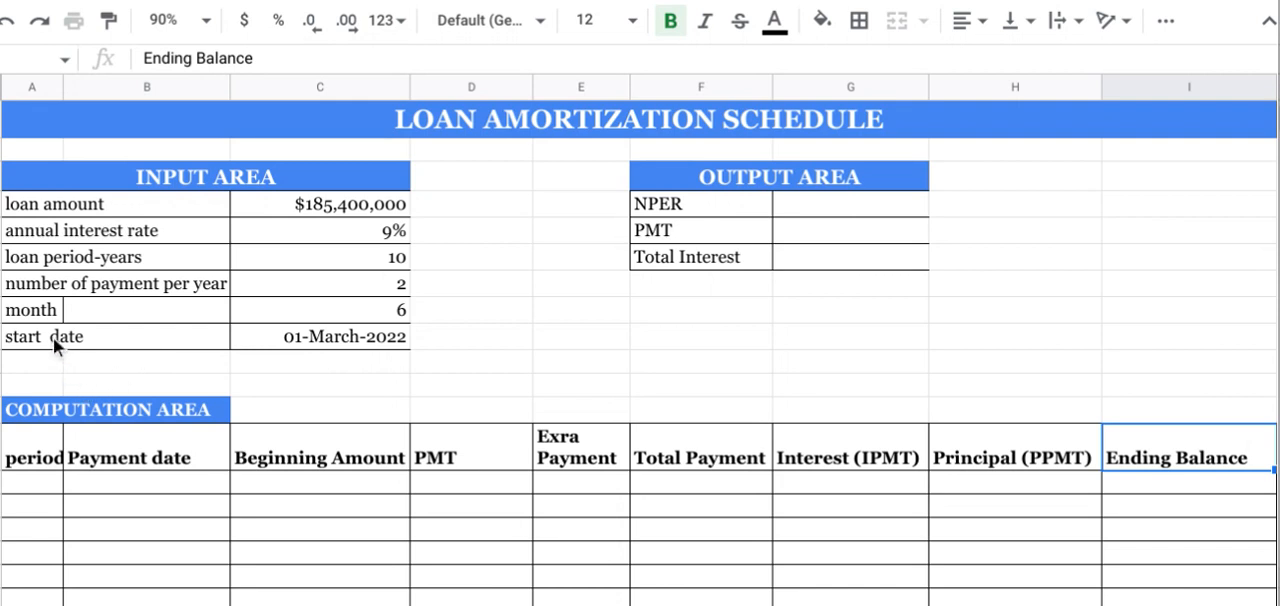
pyautogui.click(65, 186)
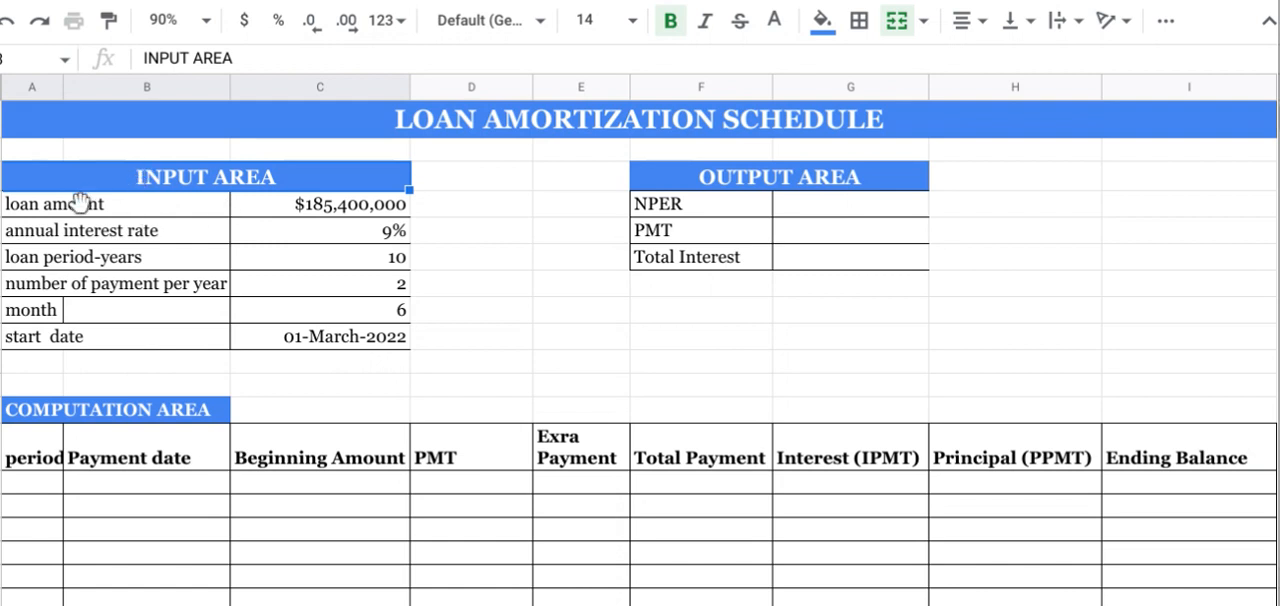
pyautogui.click(63, 207)
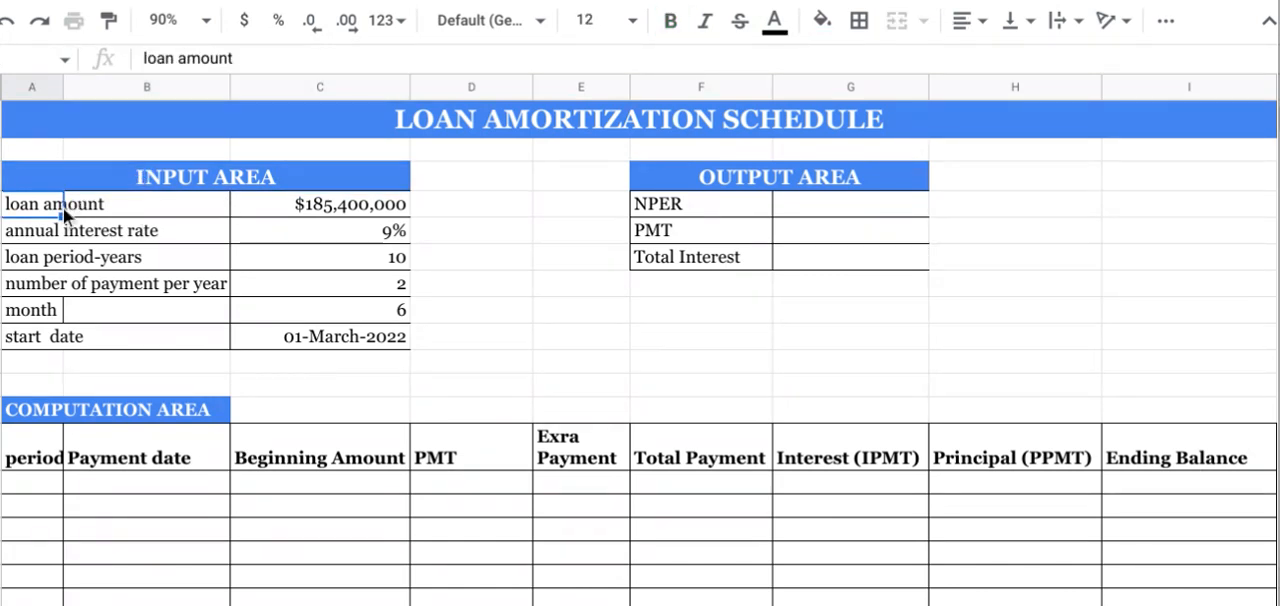
pyautogui.click(315, 210)
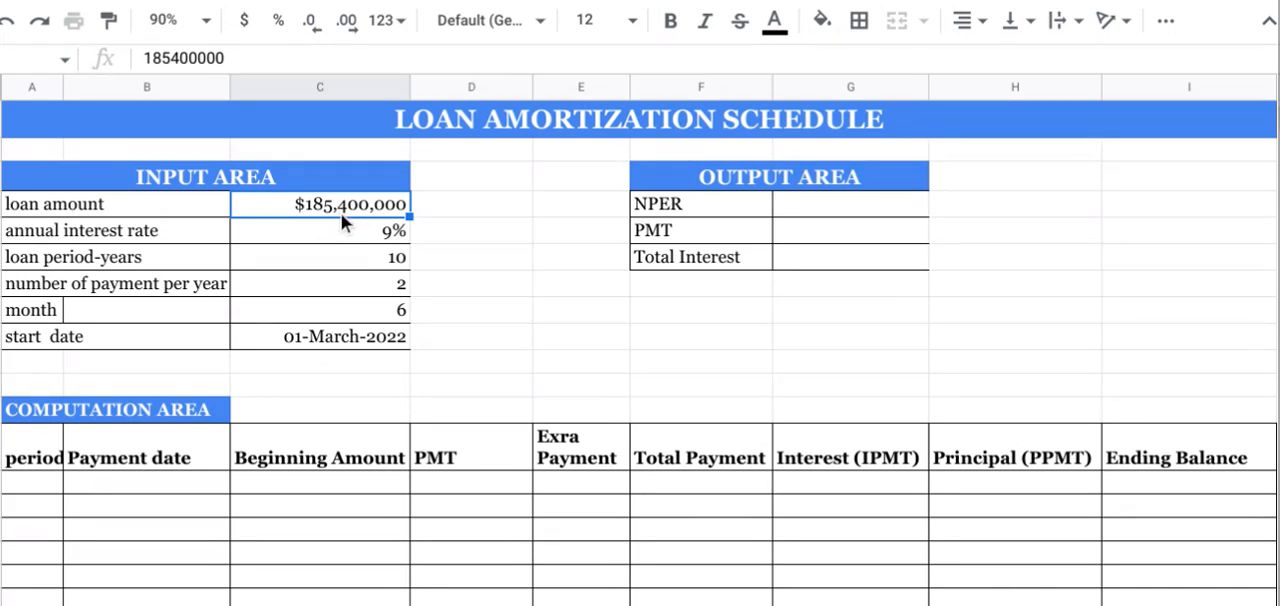
pyautogui.click(43, 231)
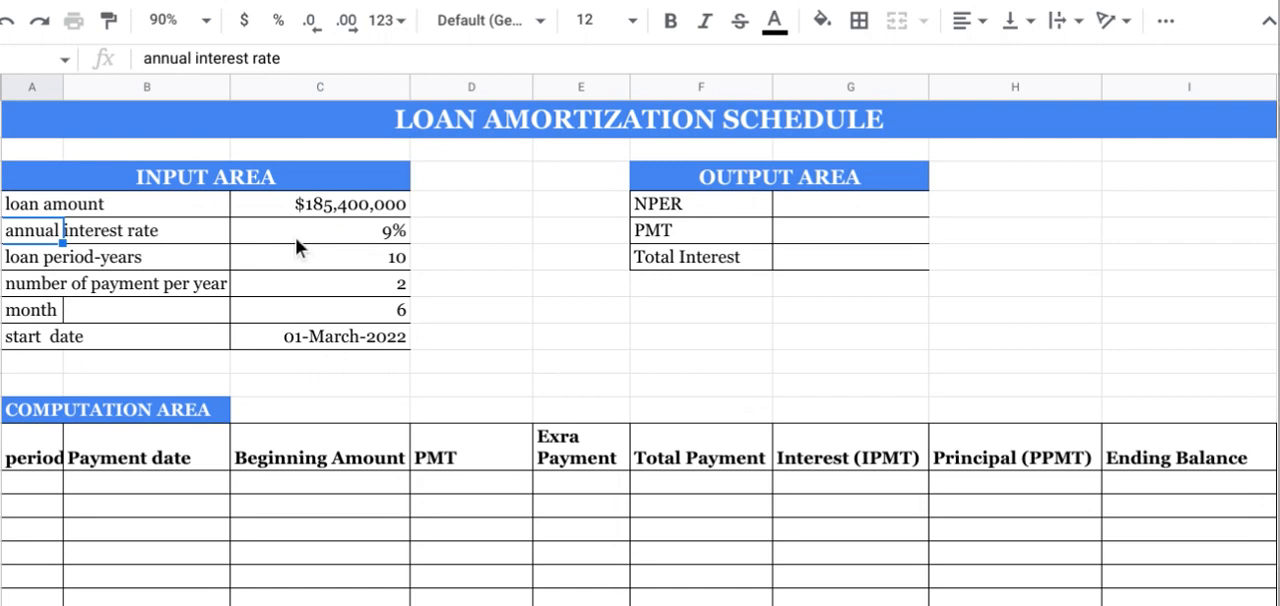
pyautogui.click(294, 233)
pyautogui.click(45, 259)
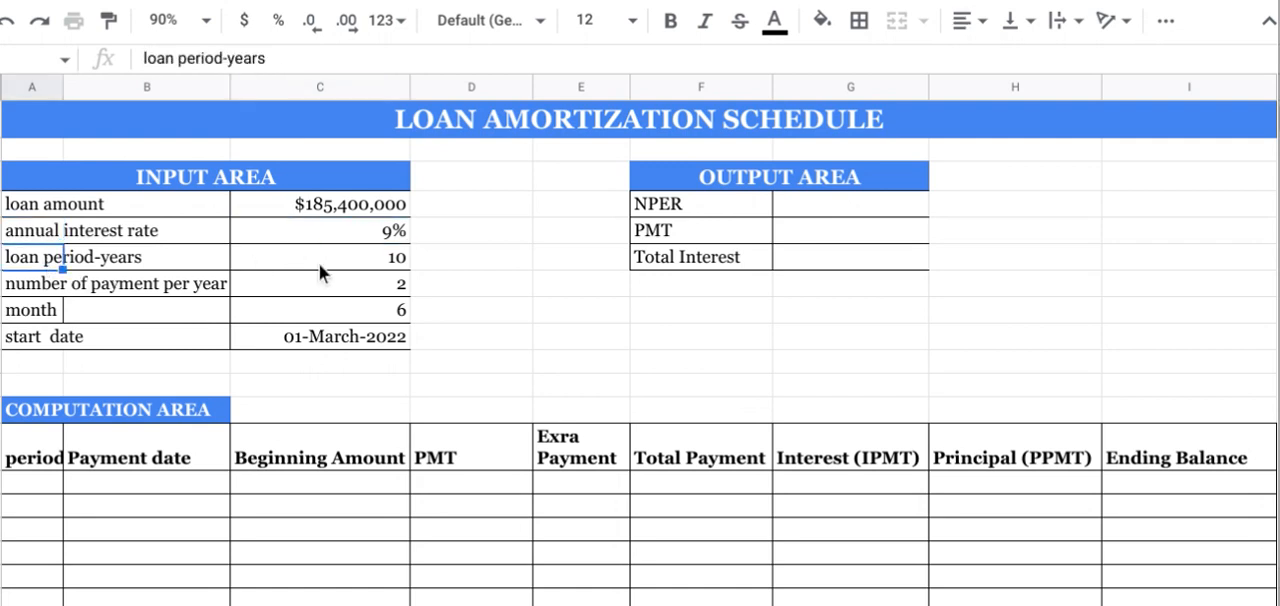
pyautogui.click(329, 261)
pyautogui.click(55, 283)
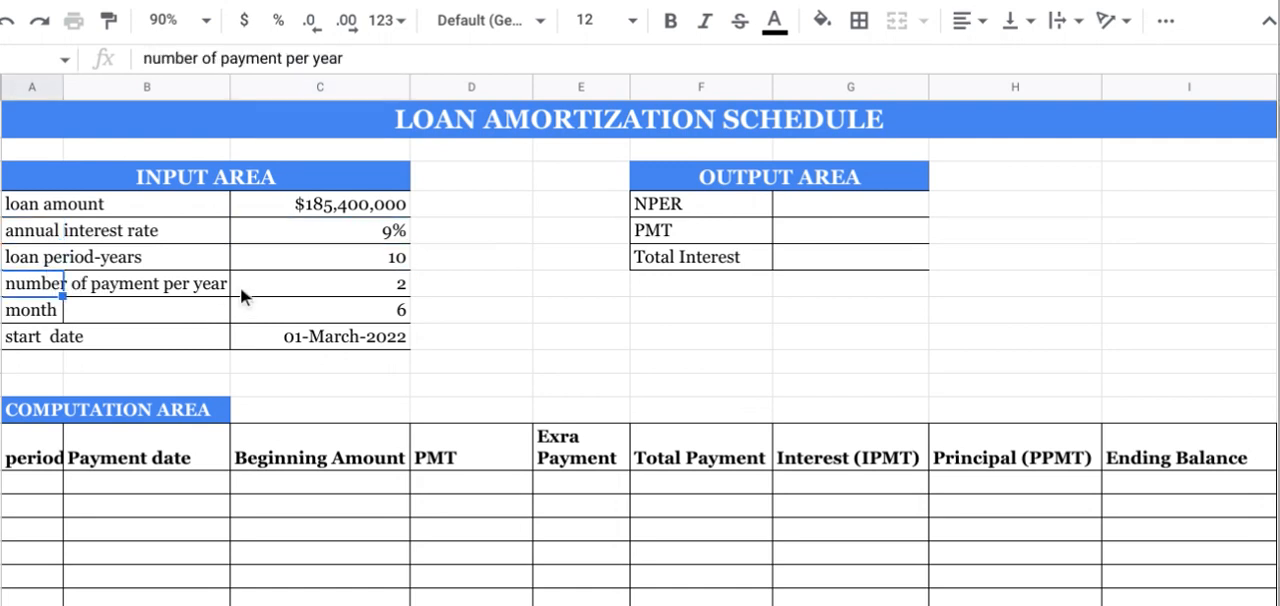
pyautogui.click(277, 284)
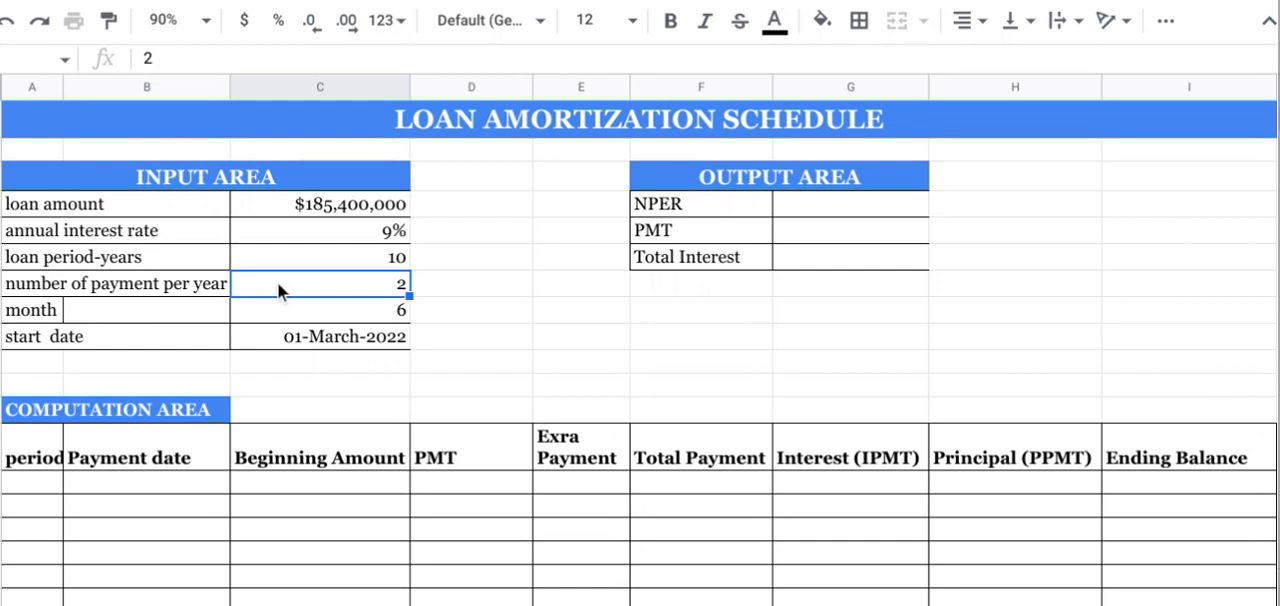
pyautogui.click(205, 303)
pyautogui.click(287, 306)
pyautogui.click(49, 337)
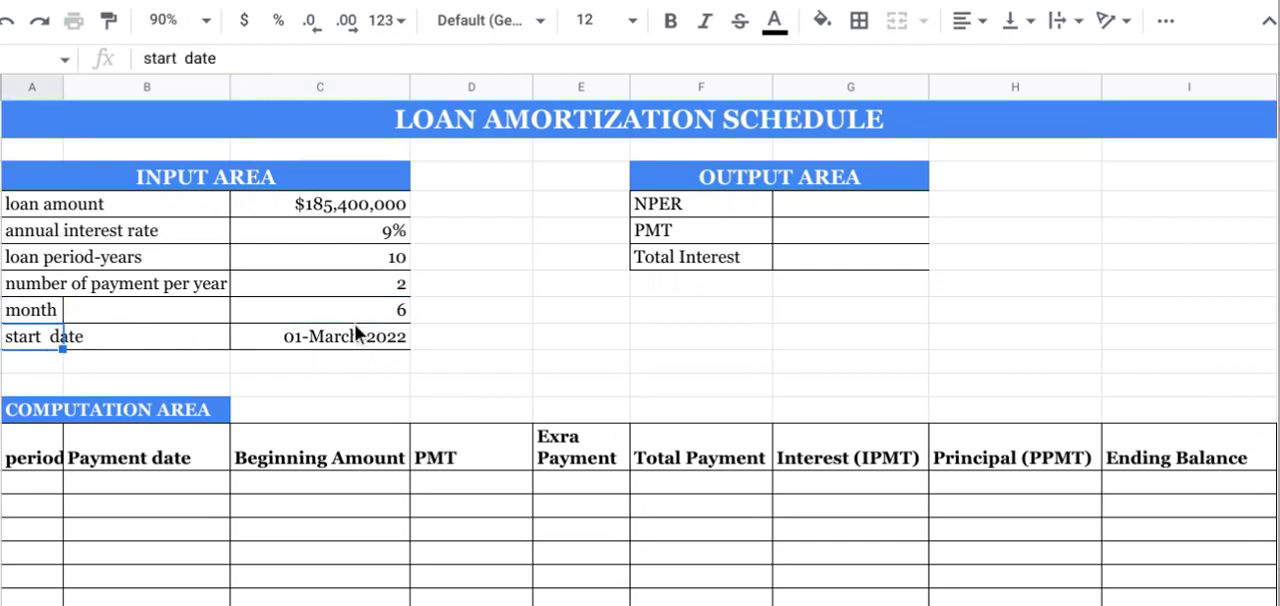
pyautogui.click(351, 338)
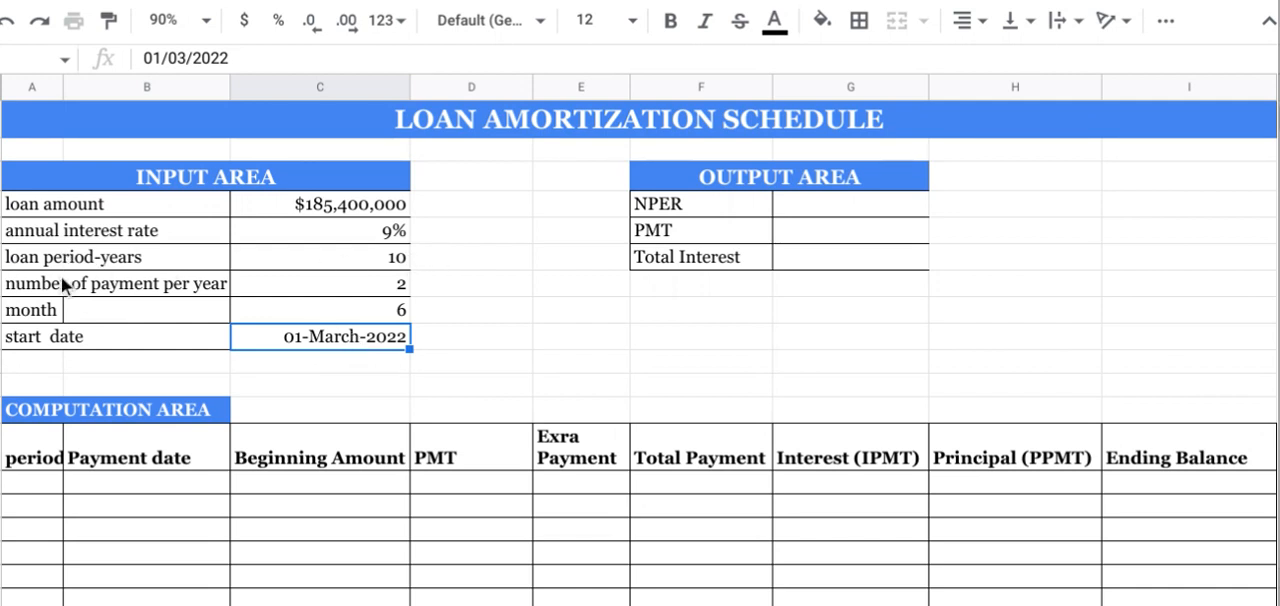
# Step: Check the input area's number of payments per year against the month interval
pyautogui.click(362, 291)
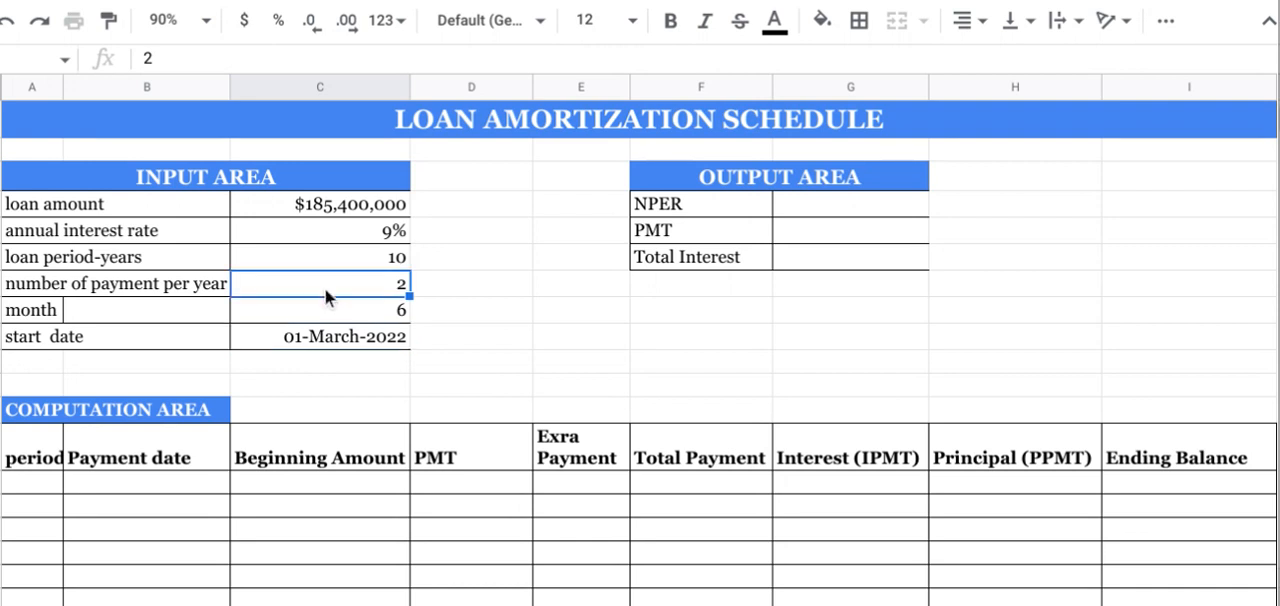
pyautogui.click(41, 304)
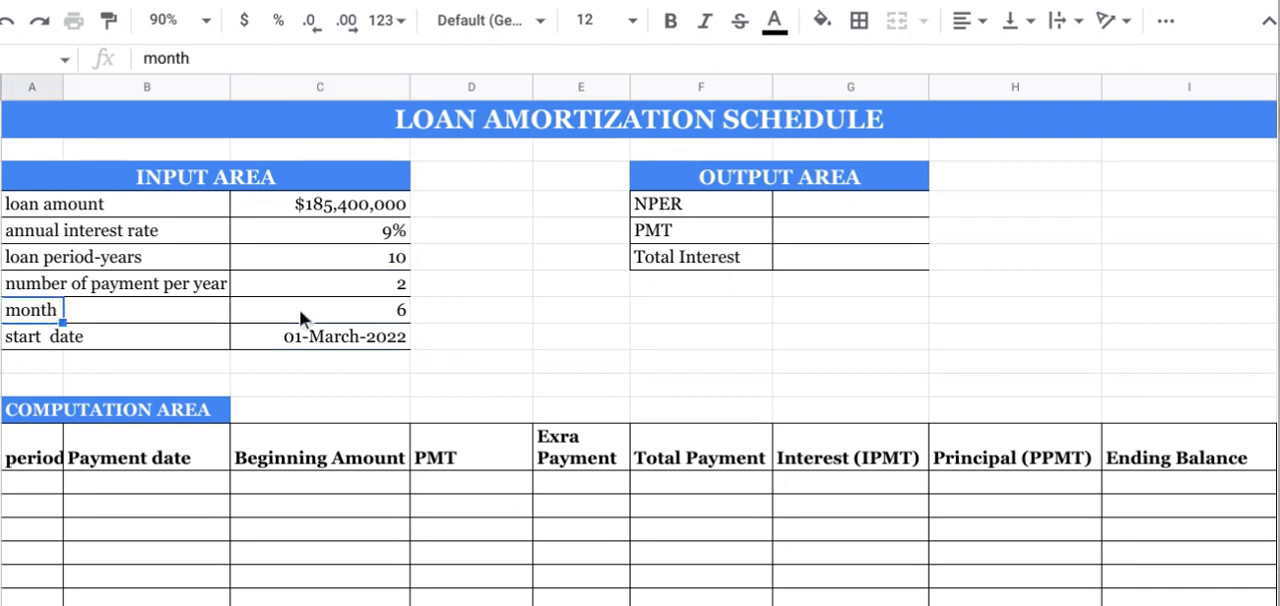
pyautogui.click(300, 312)
pyautogui.click(323, 289)
pyautogui.click(277, 308)
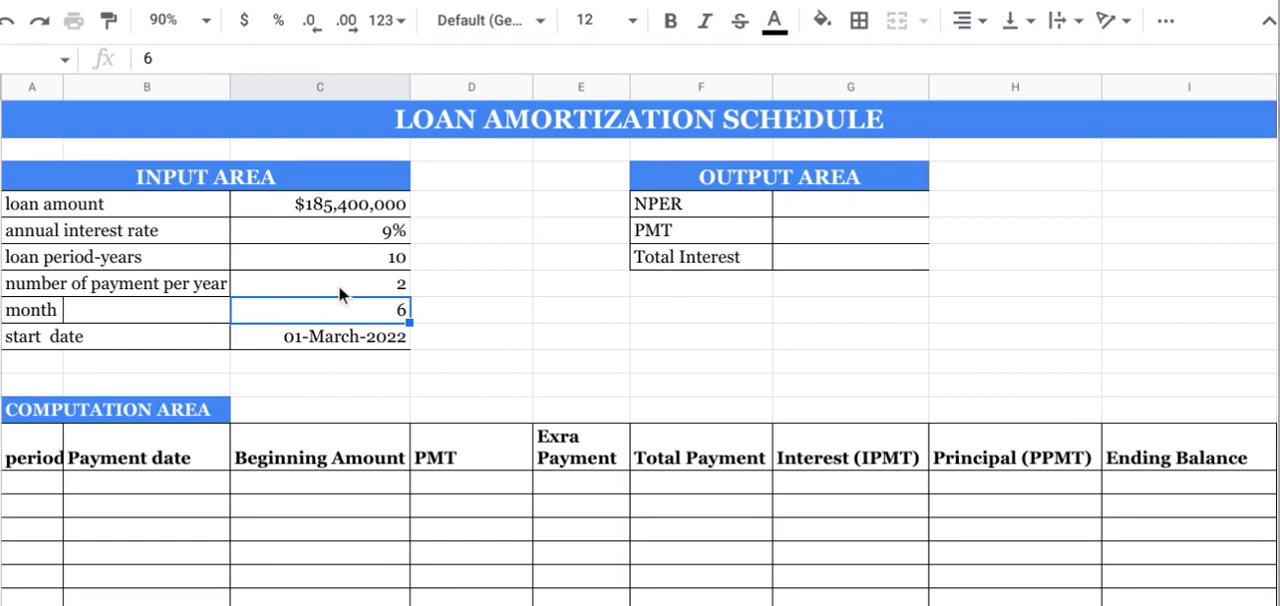
# Step: Calculate NPER in the output area as loan period times payments per year with =C6*C7, and reject the suggested autofill
pyautogui.click(704, 184)
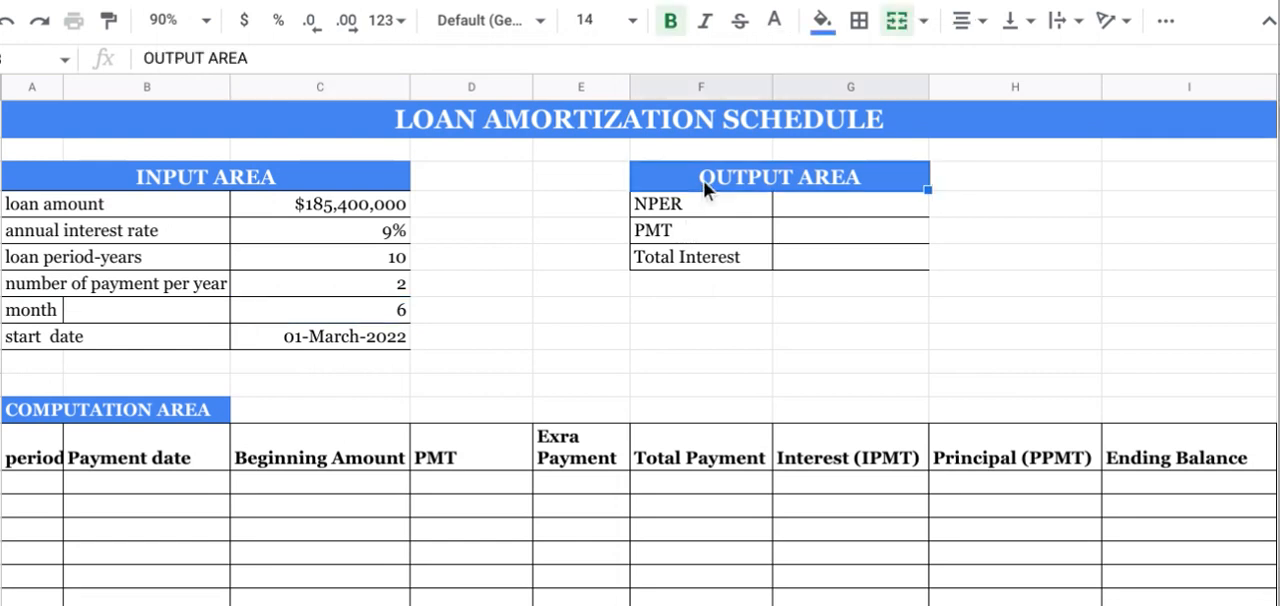
pyautogui.click(784, 208)
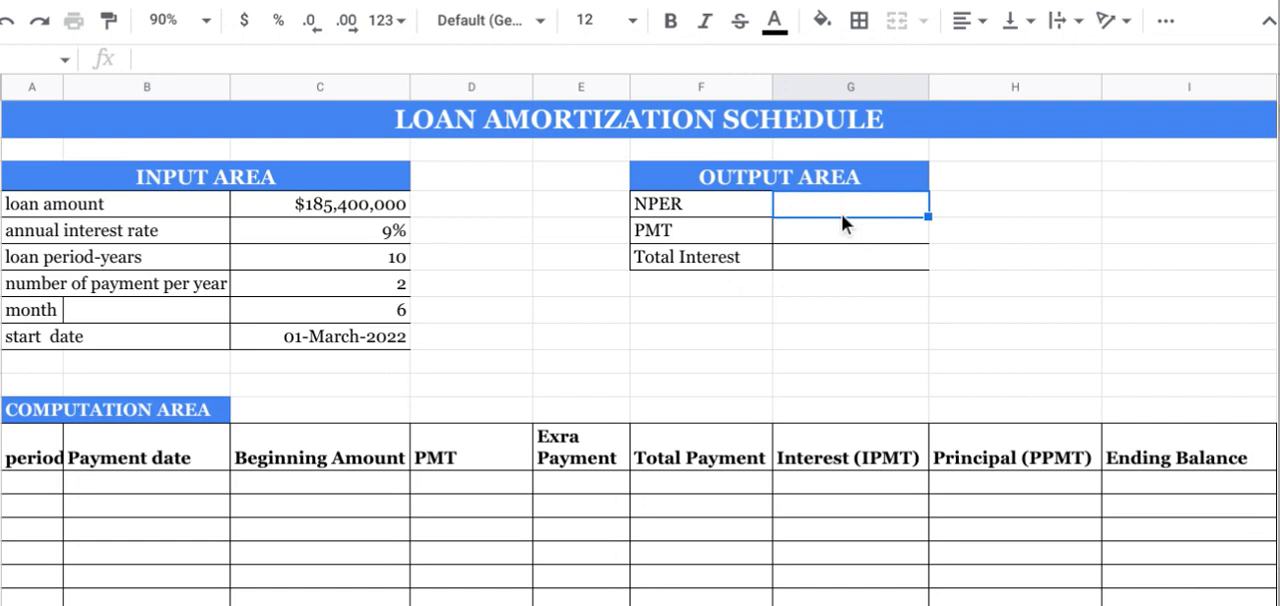
pyautogui.write('=')
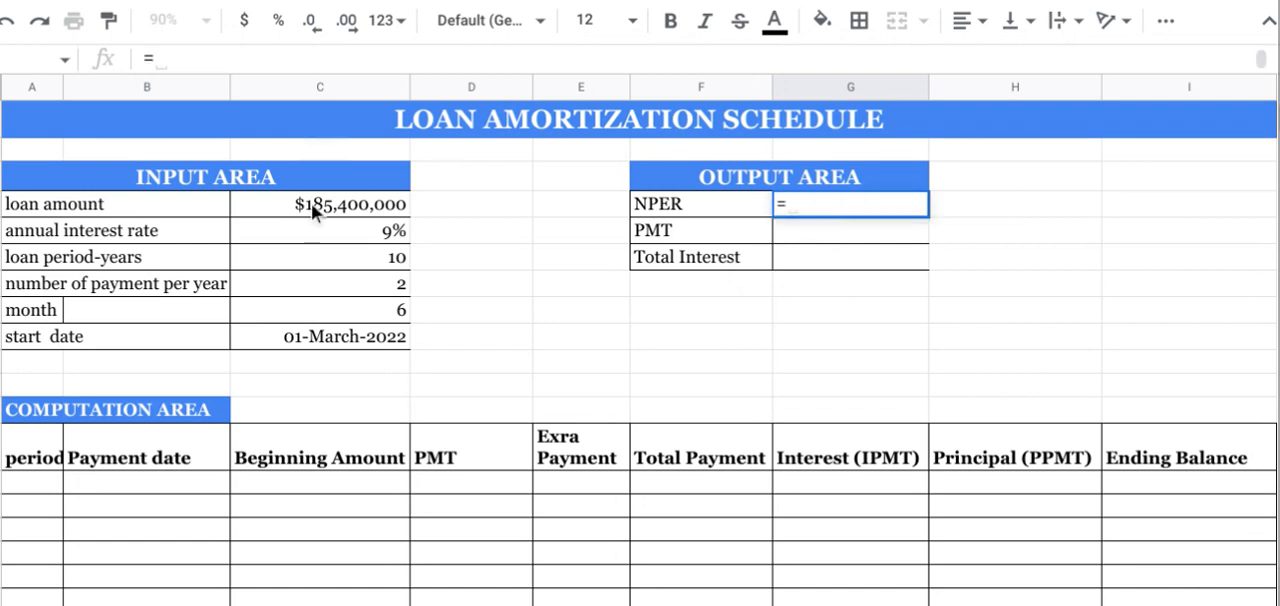
pyautogui.click(331, 262)
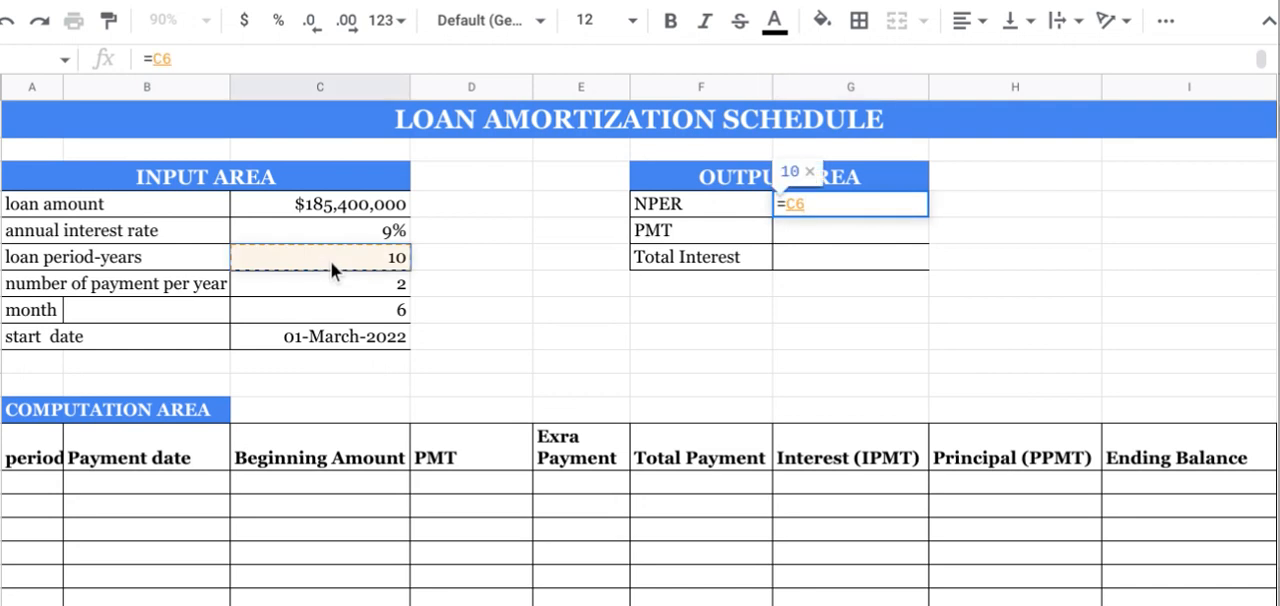
pyautogui.write('*')
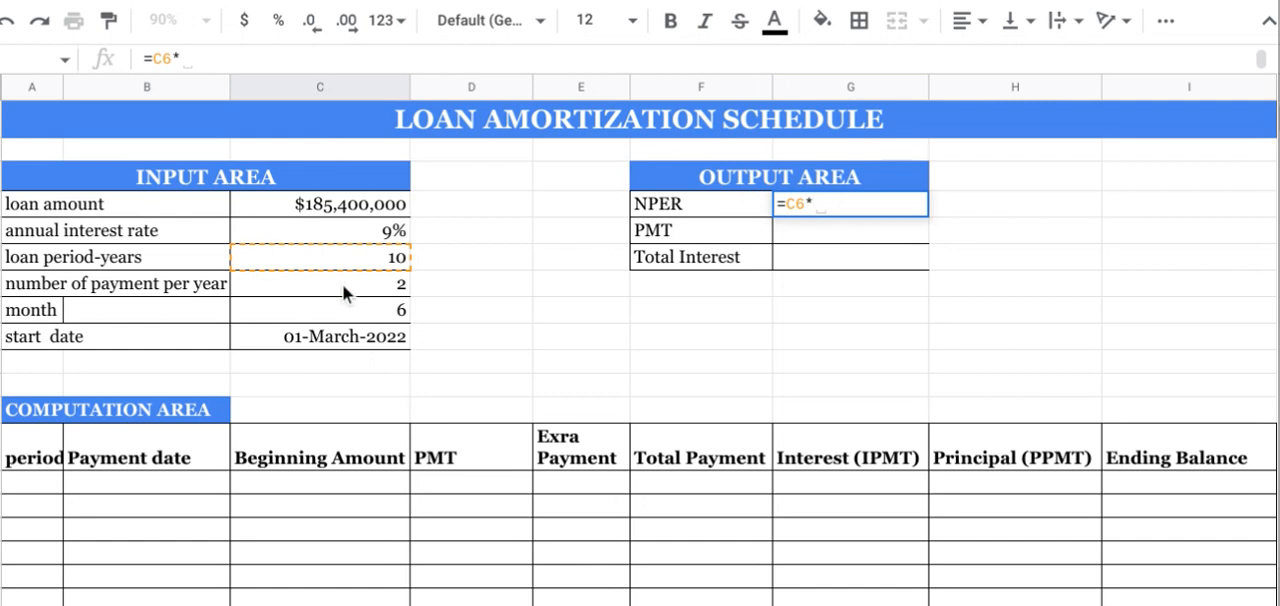
pyautogui.click(342, 284)
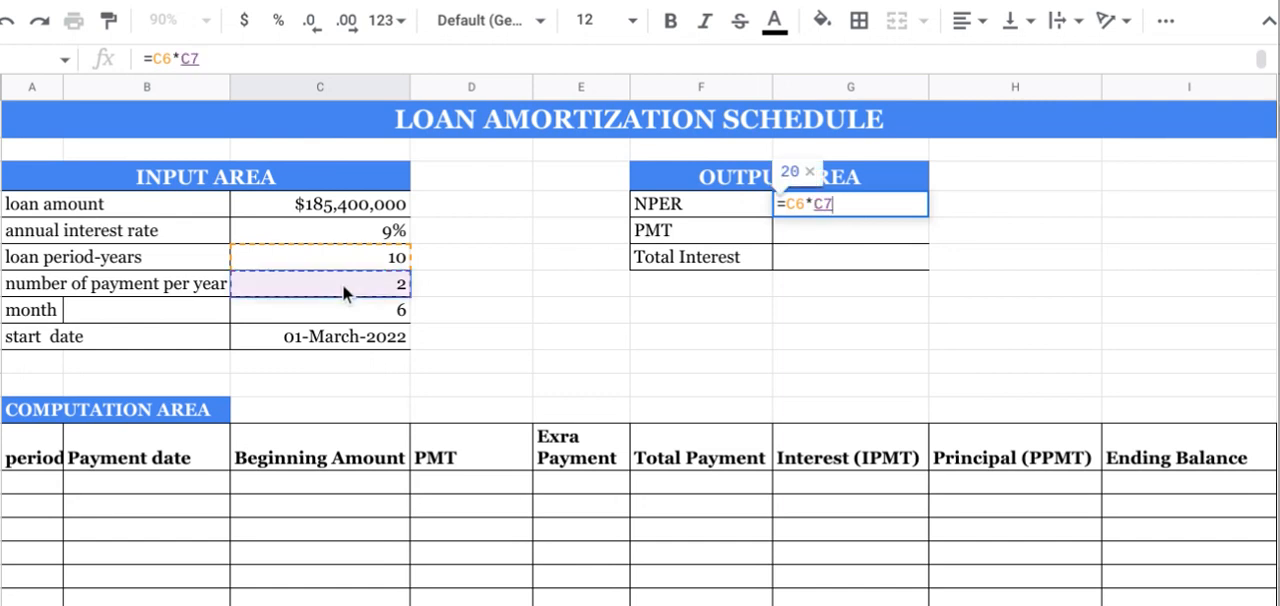
pyautogui.press('Return')
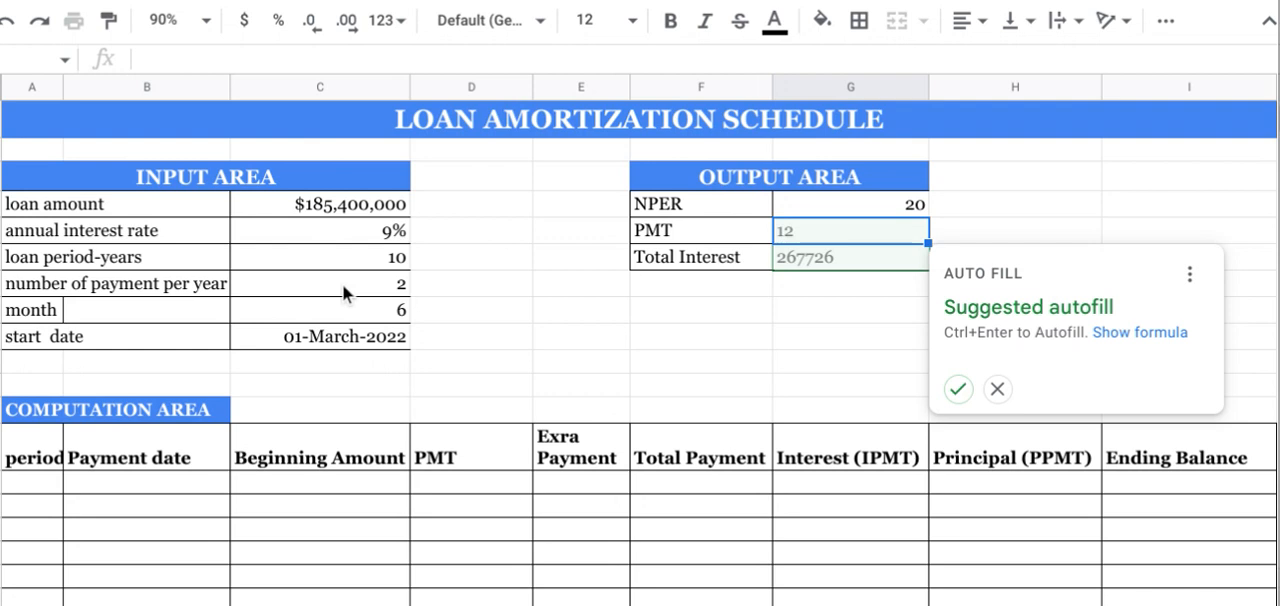
pyautogui.click(997, 389)
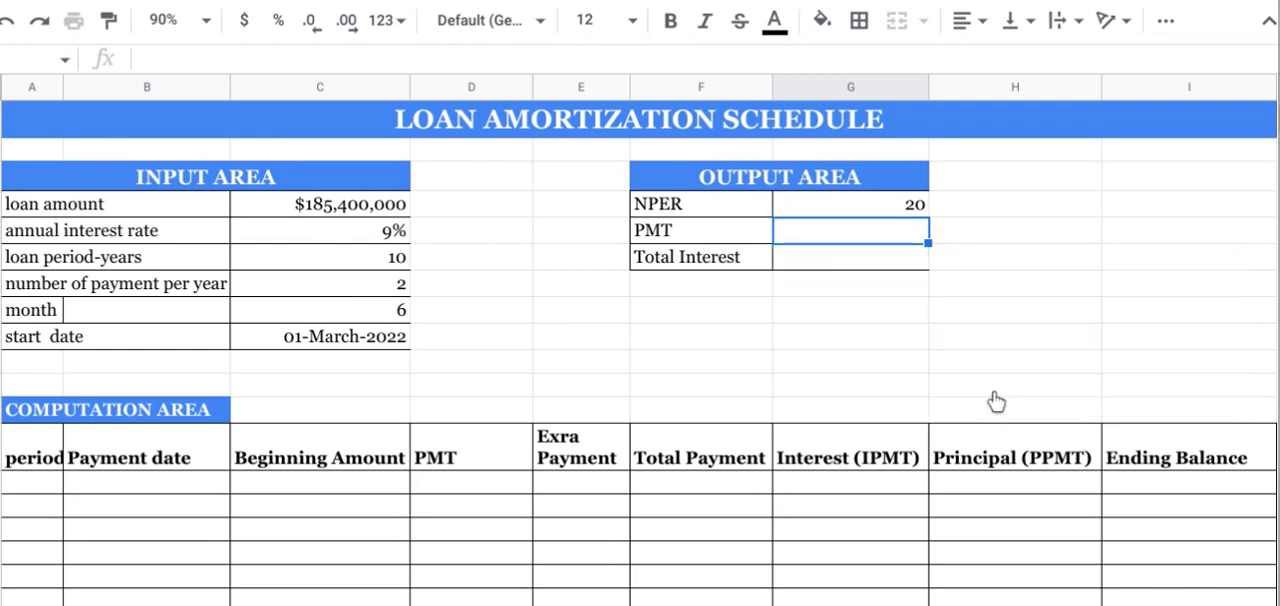
pyautogui.click(815, 203)
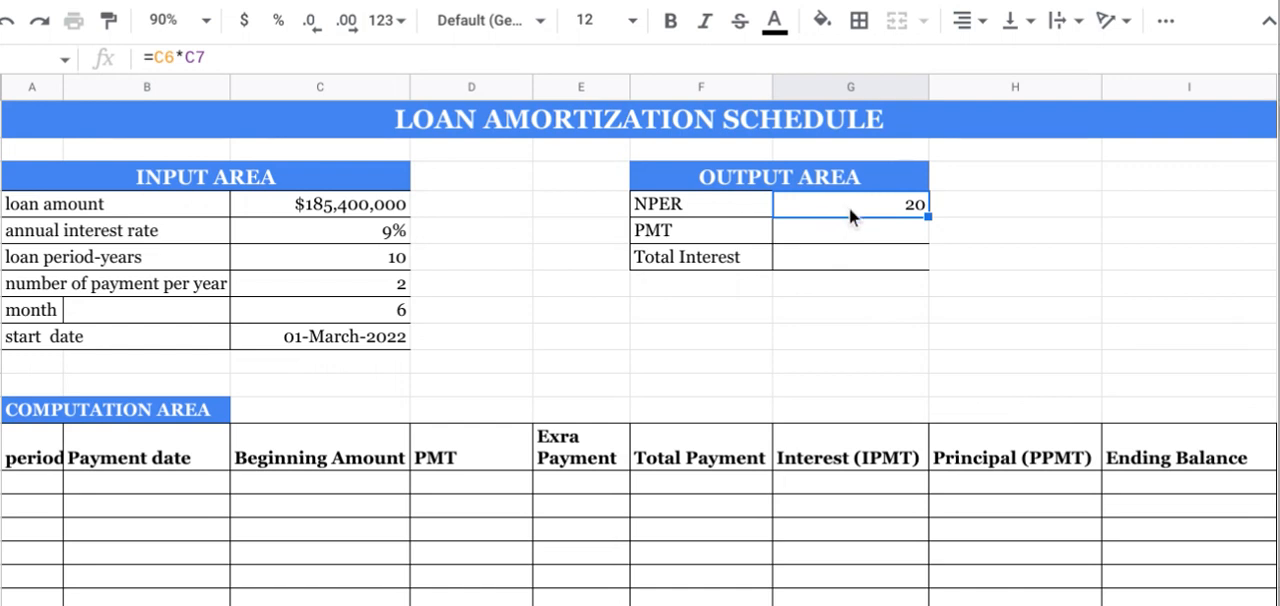
# Step: Number the computation area's periods from 1 to 20, entering 1, 2 and 3 and extending the series down the column
pyautogui.click(855, 365)
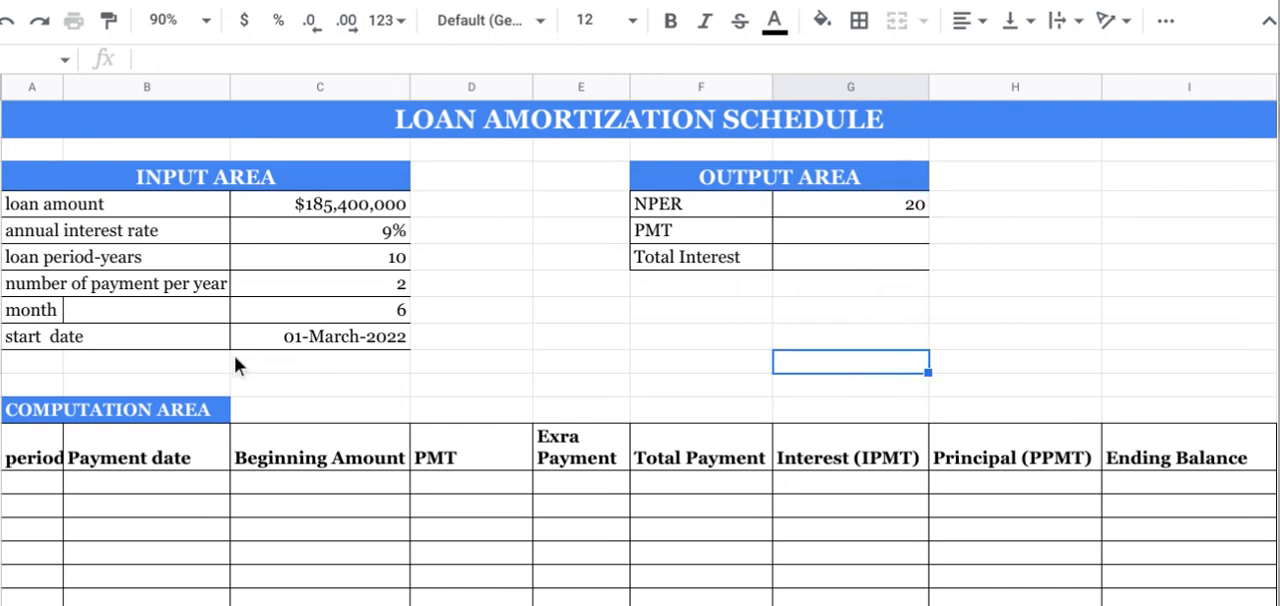
pyautogui.click(35, 482)
pyautogui.click(33, 459)
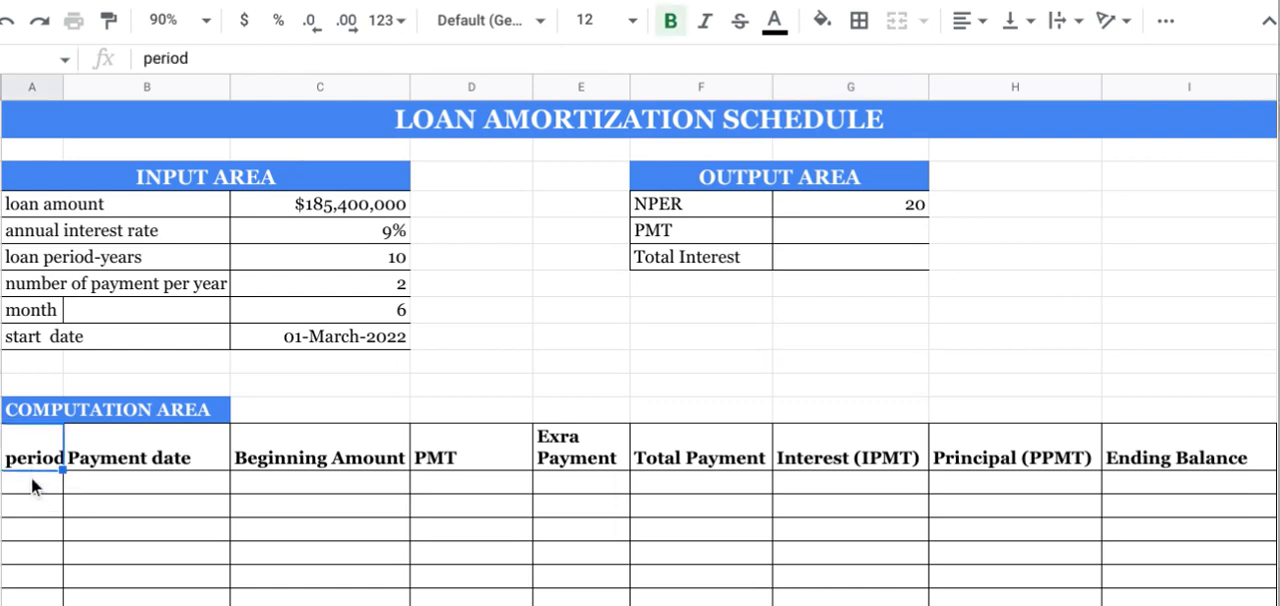
pyautogui.click(31, 478)
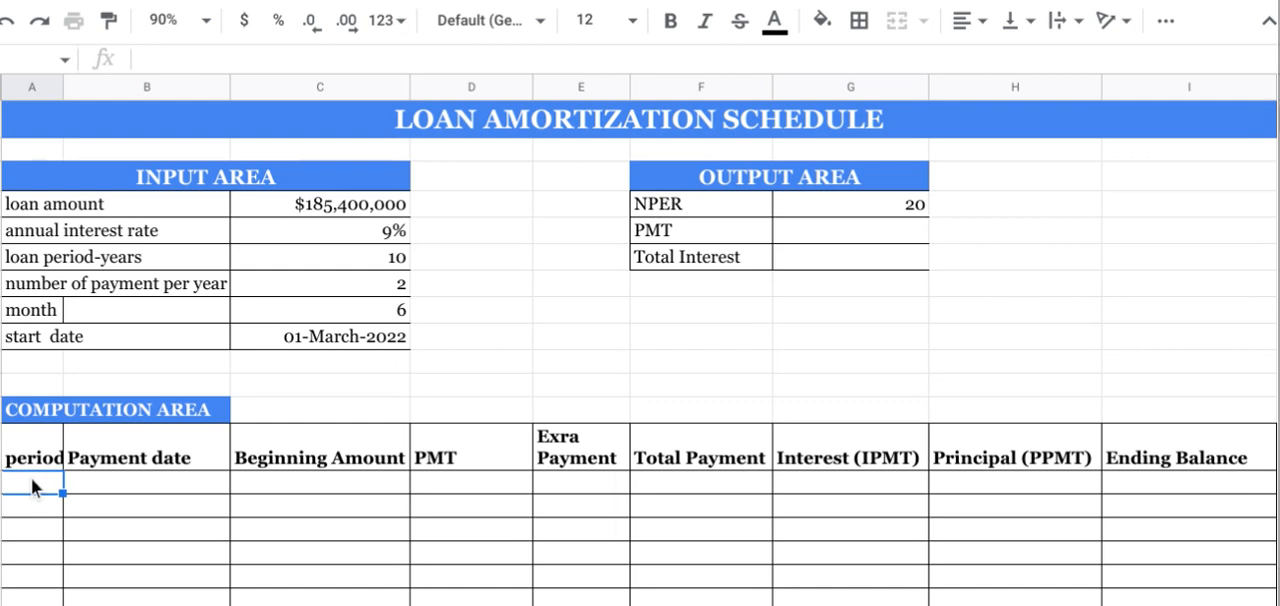
pyautogui.click(822, 204)
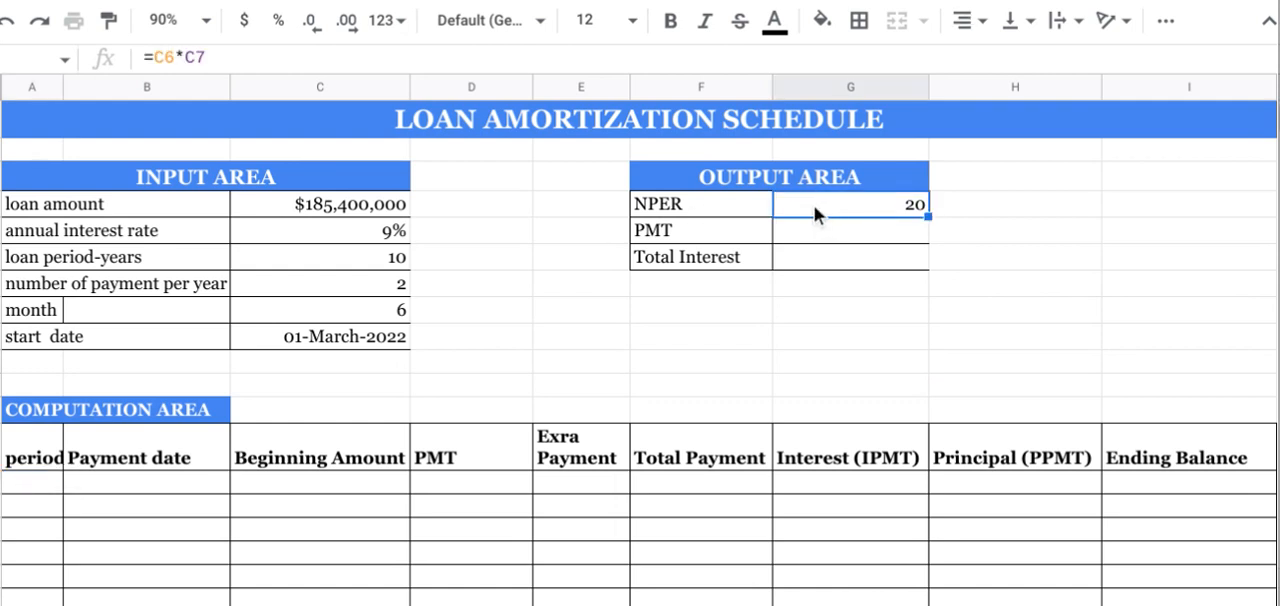
pyautogui.click(19, 485)
pyautogui.write('1')
pyautogui.press('Return')
pyautogui.write('2')
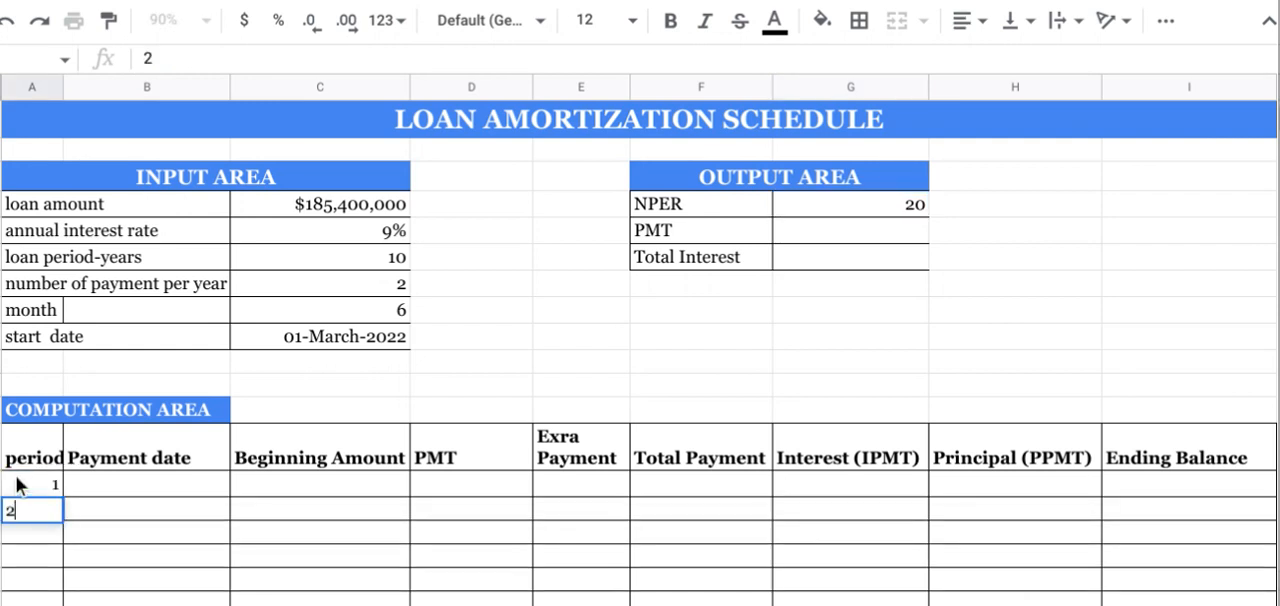
pyautogui.press('Return')
pyautogui.write('3')
pyautogui.press('Return')
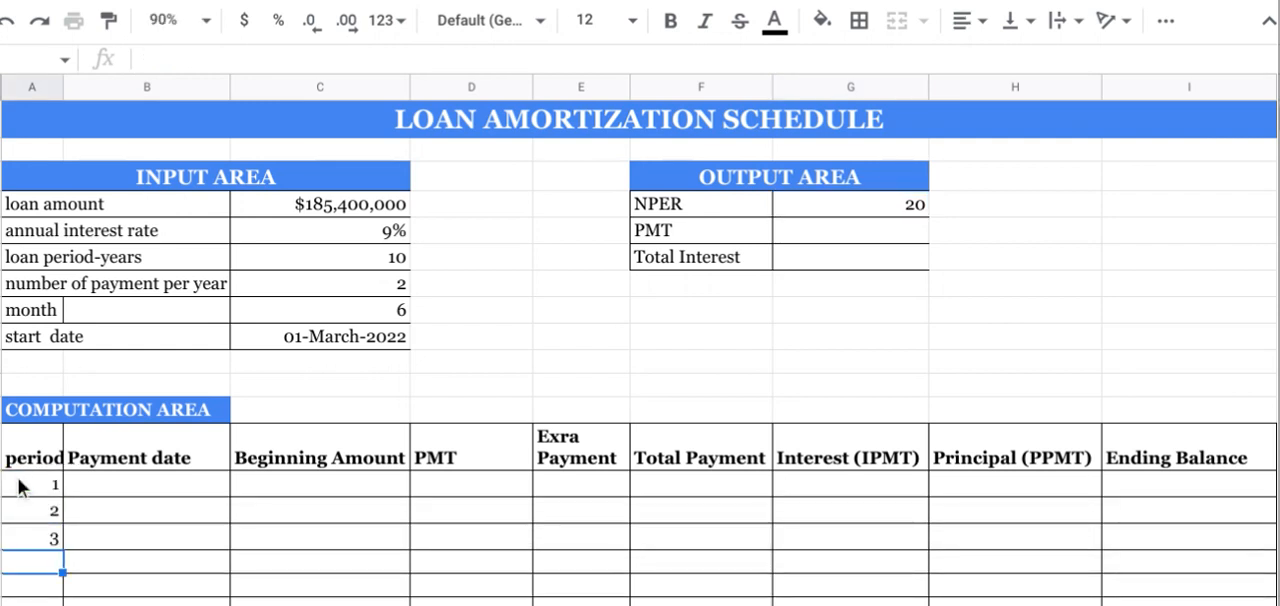
pyautogui.click(18, 494)
pyautogui.moveTo(22, 503); pyautogui.dragTo(65, 474)
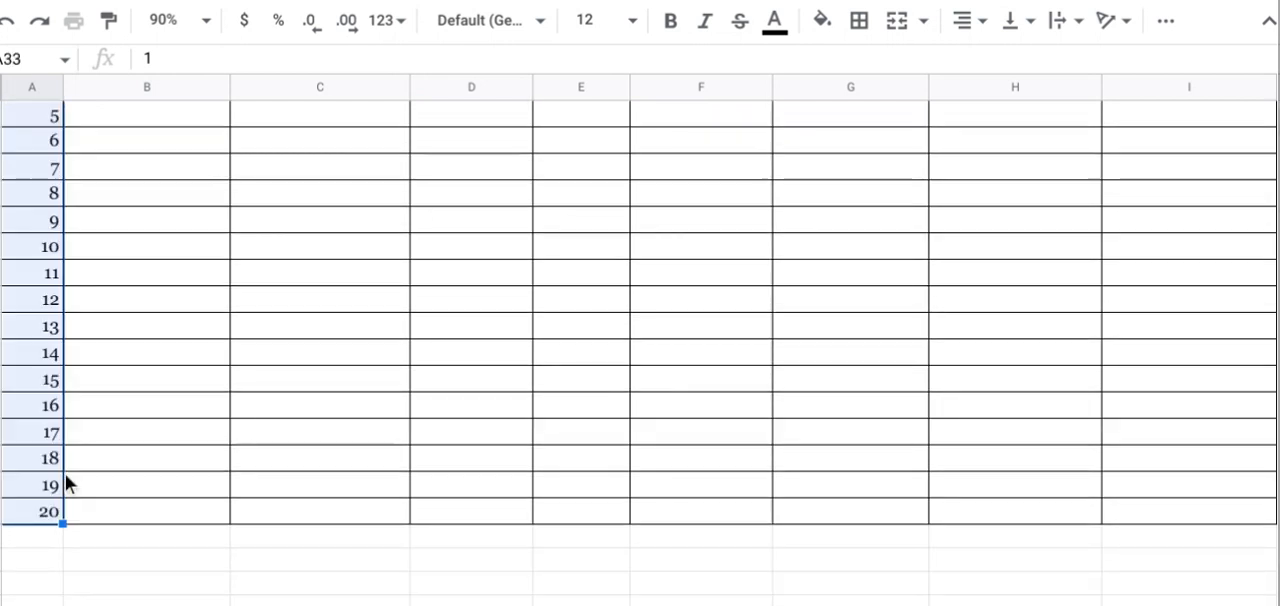
# Step: Start a DATE formula in the Payment date cell of period 1
pyautogui.click(353, 341)
pyautogui.click(354, 338)
pyautogui.press('Up')
pyautogui.press('Up')
pyautogui.press('Up')
pyautogui.press('Up')
pyautogui.press('Up')
pyautogui.press('Up')
pyautogui.press('Up')
pyautogui.press('Up')
pyautogui.press('Up')
pyautogui.press('Up')
pyautogui.press('Up')
pyautogui.press('Up')
pyautogui.press('Up')
pyautogui.press('Up')
pyautogui.press('Up')
pyautogui.press('Up')
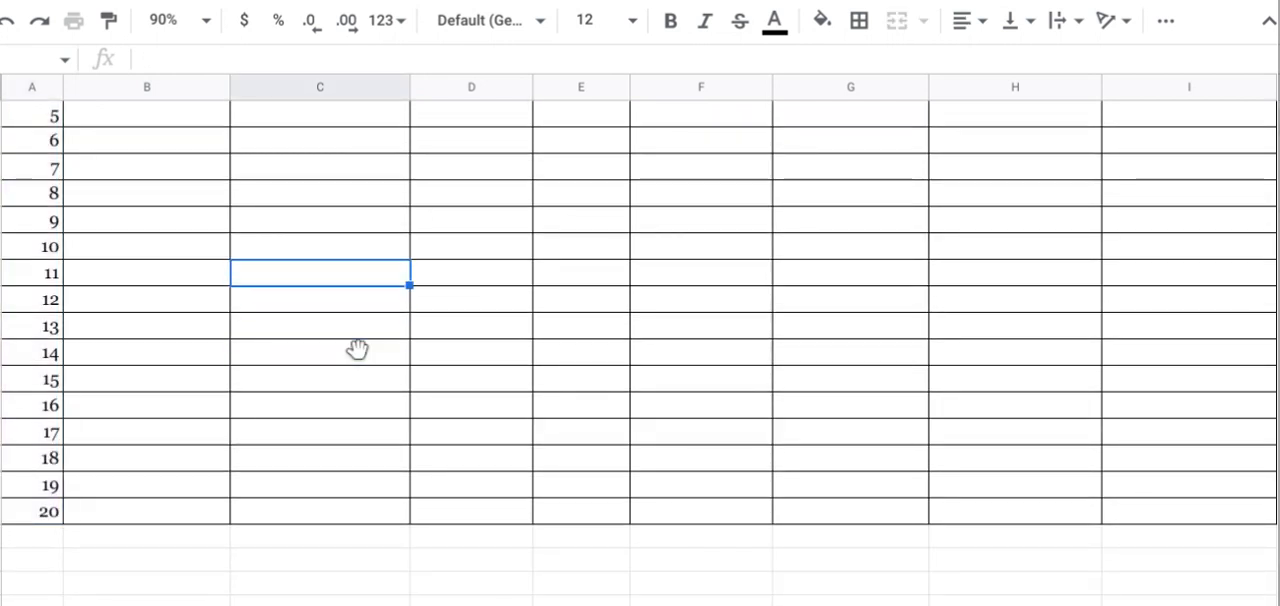
pyautogui.press('Up')
pyautogui.press('Up')
pyautogui.press('Up')
pyautogui.press('Up')
pyautogui.press('Up')
pyautogui.press('Up')
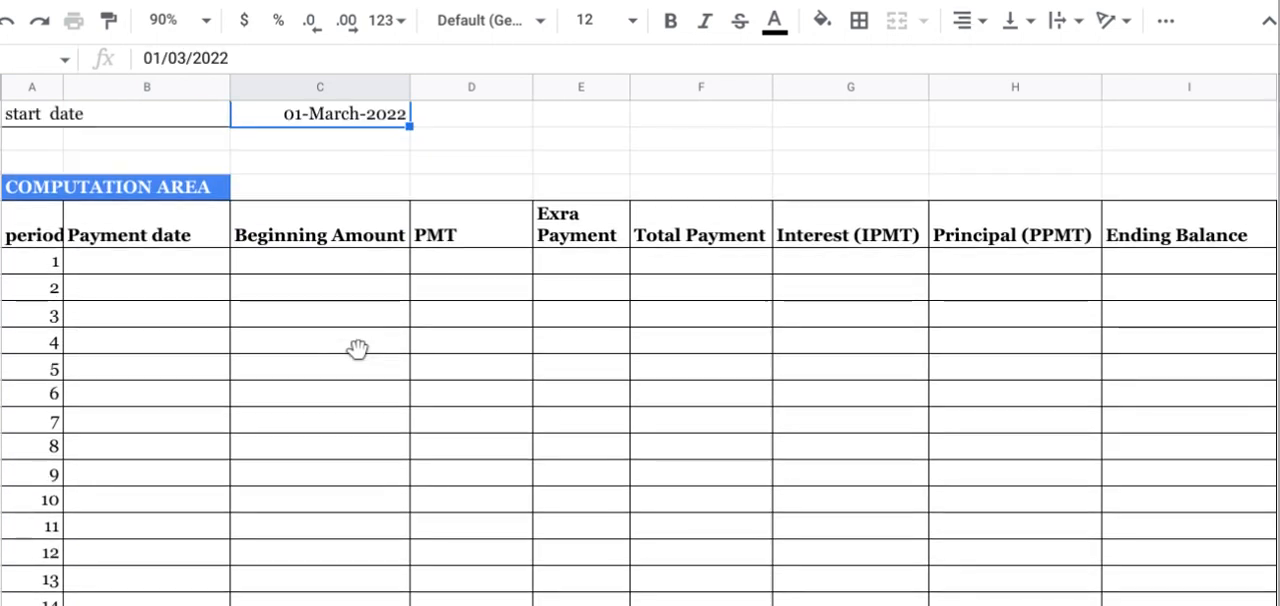
pyautogui.press('Up')
pyautogui.press('Up')
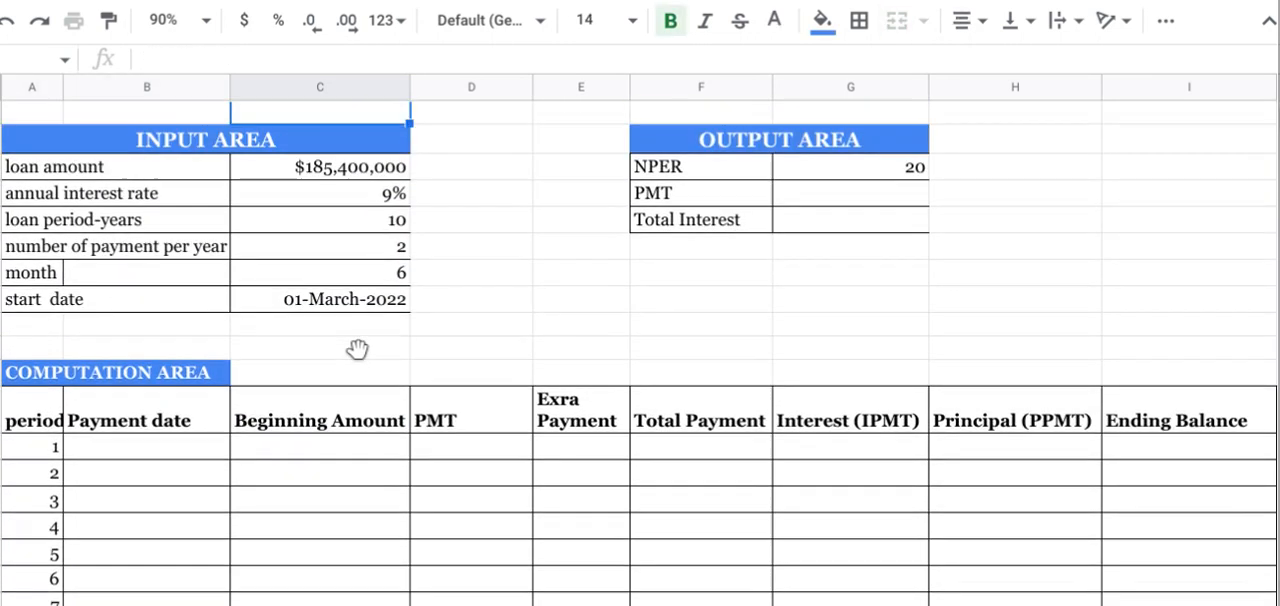
pyautogui.click(103, 444)
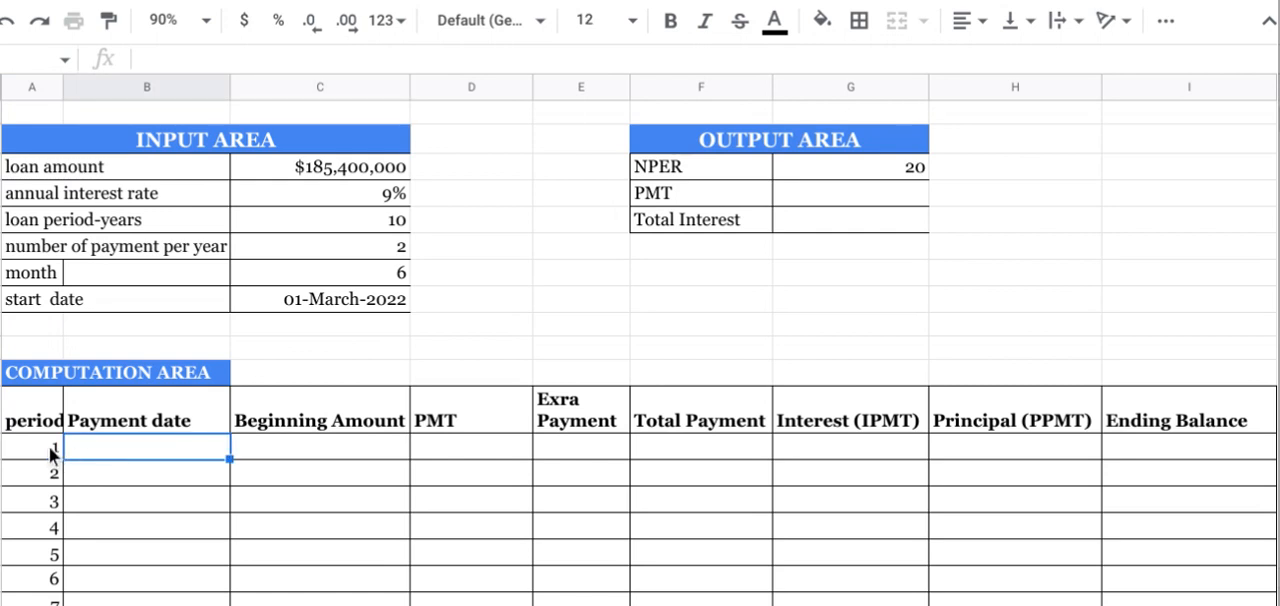
pyautogui.click(47, 446)
pyautogui.click(83, 446)
pyautogui.write('=')
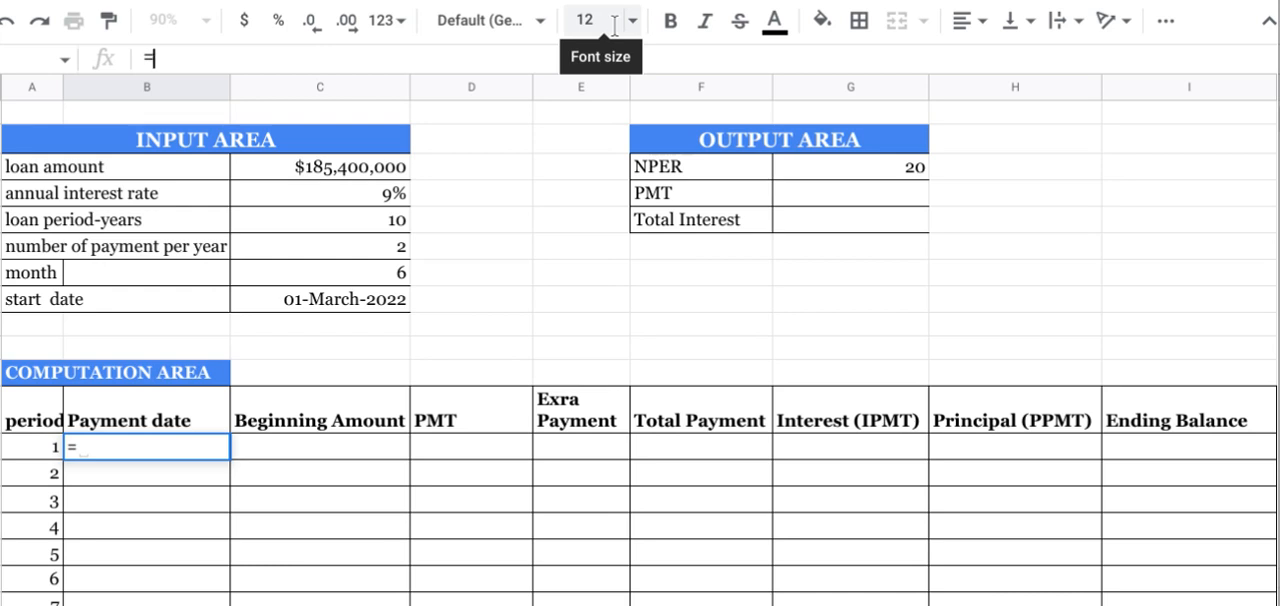
pyautogui.write('Date')
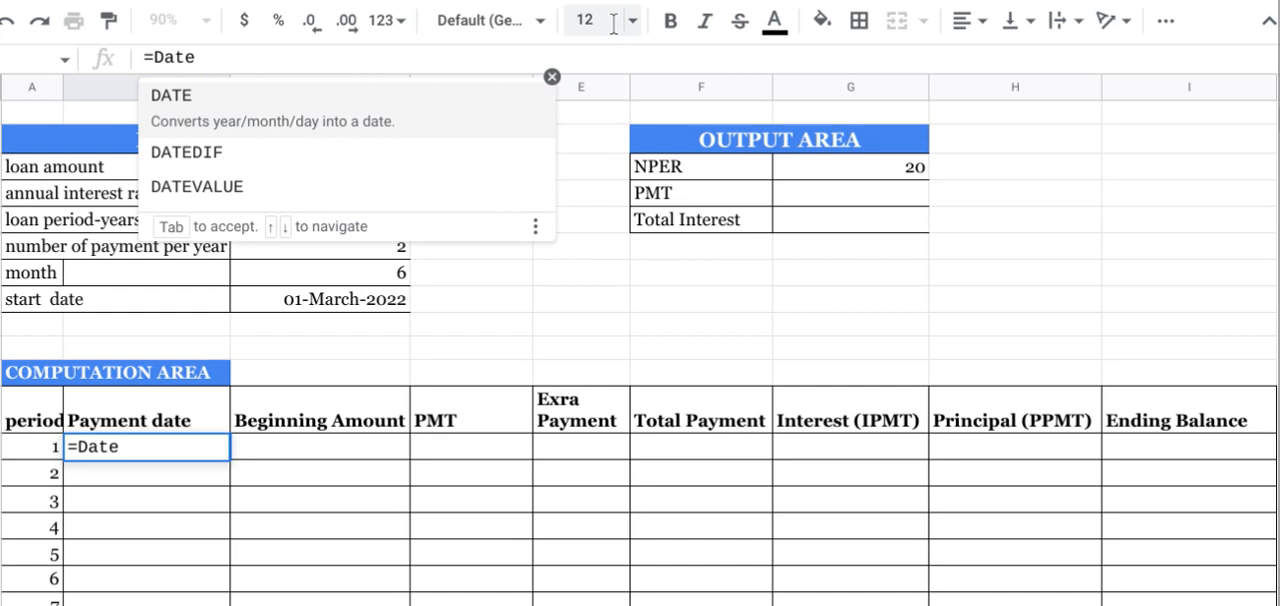
pyautogui.press('Tab')
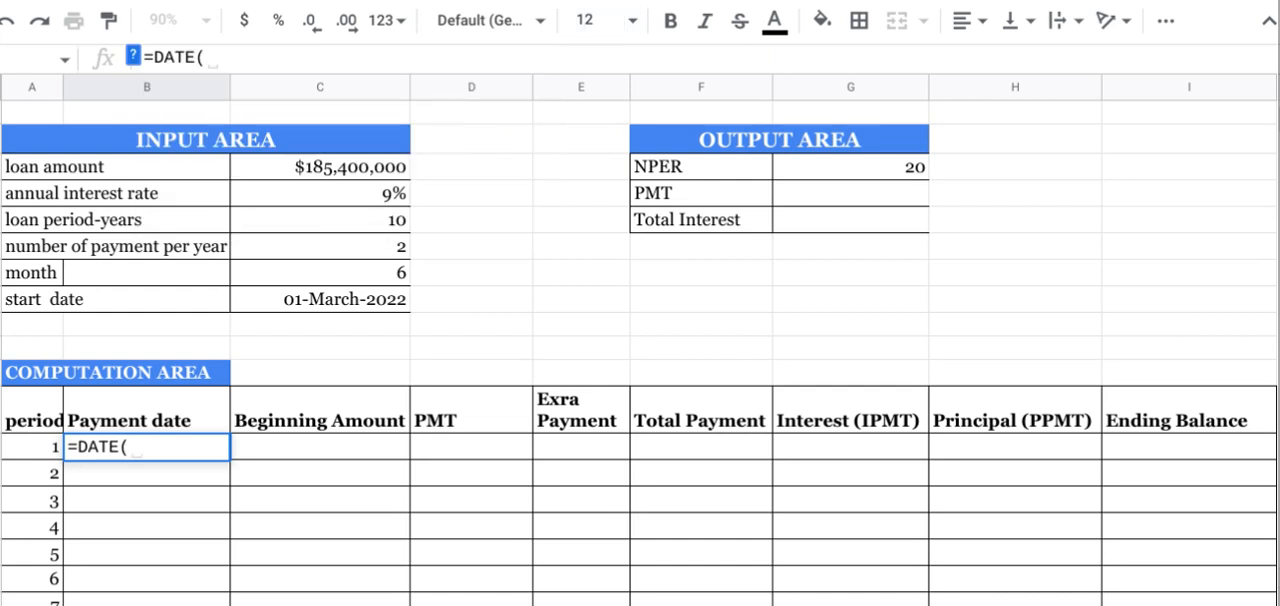
# Step: Supply the DATE formula's year argument as YEAR(C9), taken from the start date
pyautogui.click(134, 57)
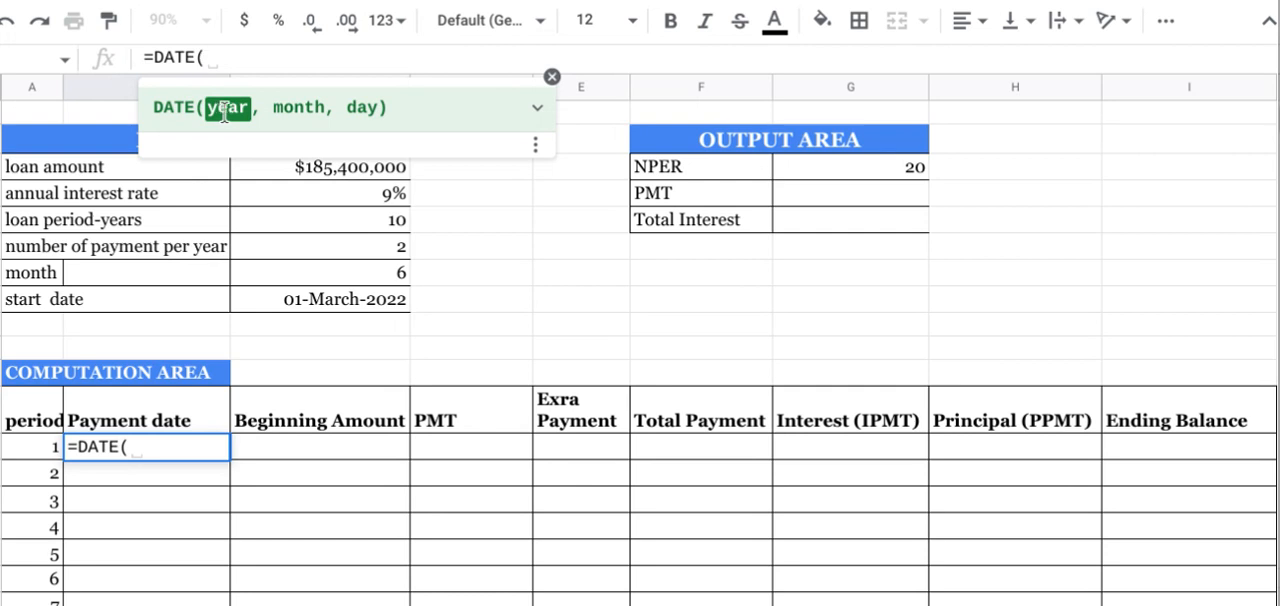
pyautogui.write('year')
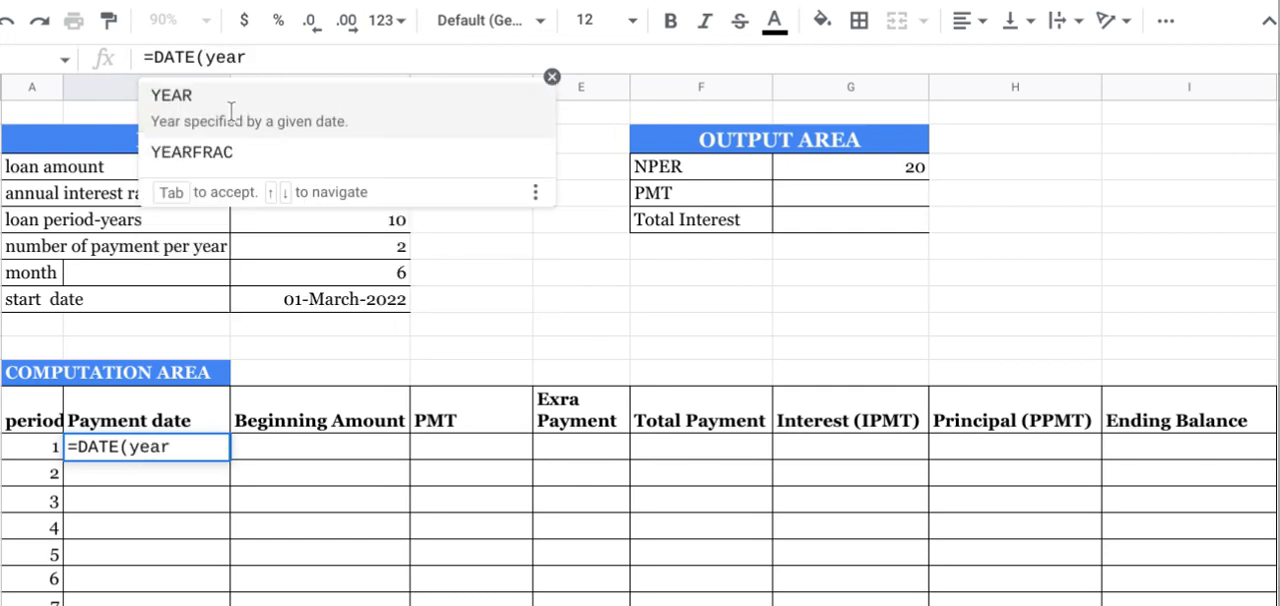
pyautogui.press('Tab')
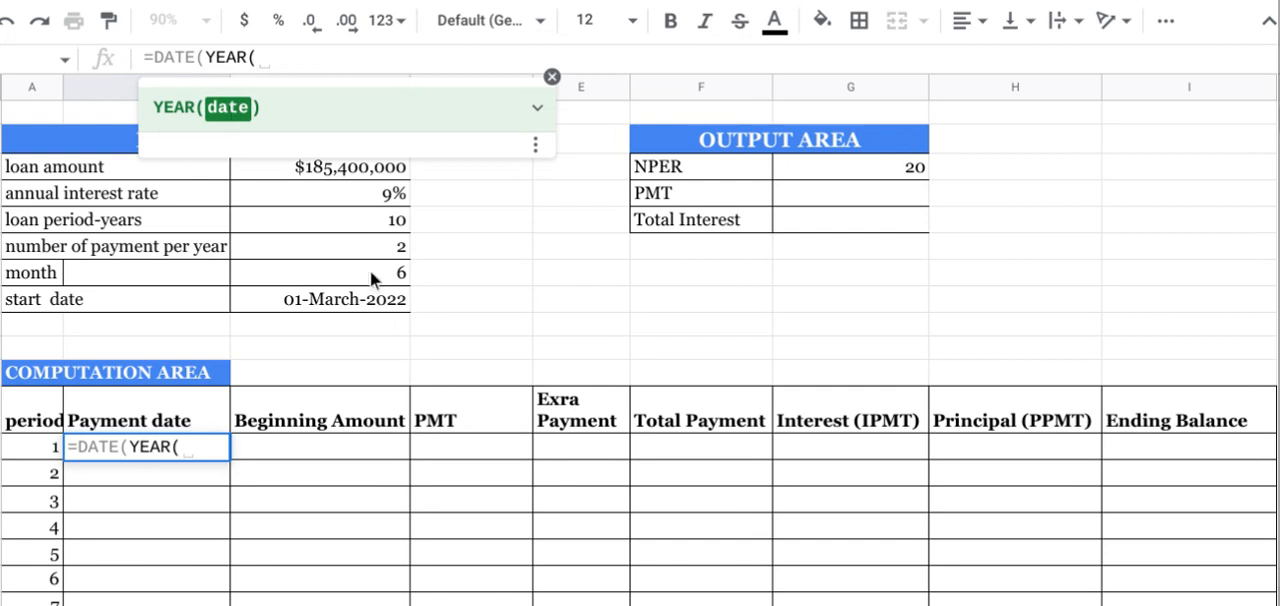
pyautogui.click(311, 297)
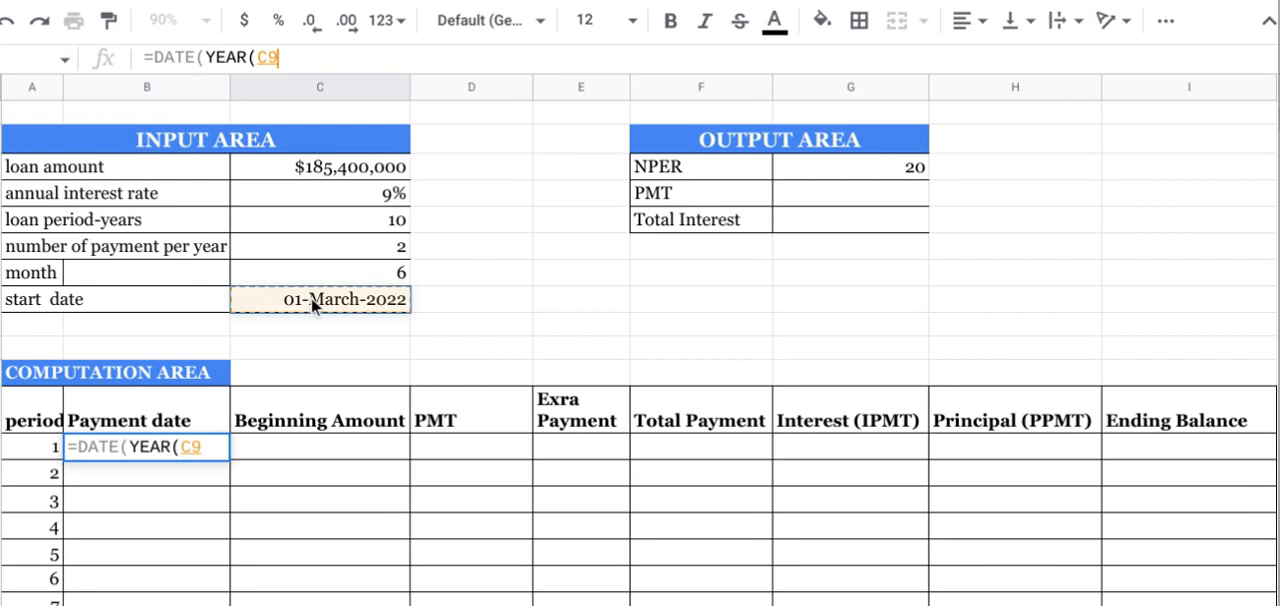
pyautogui.write('),')
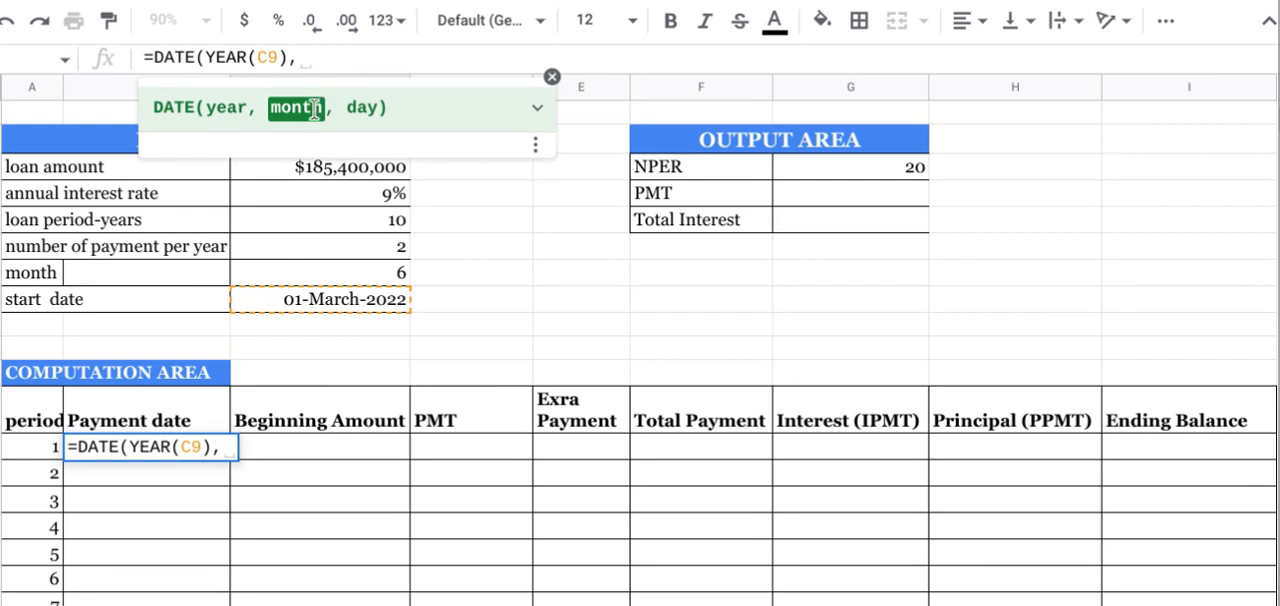
pyautogui.write('month')
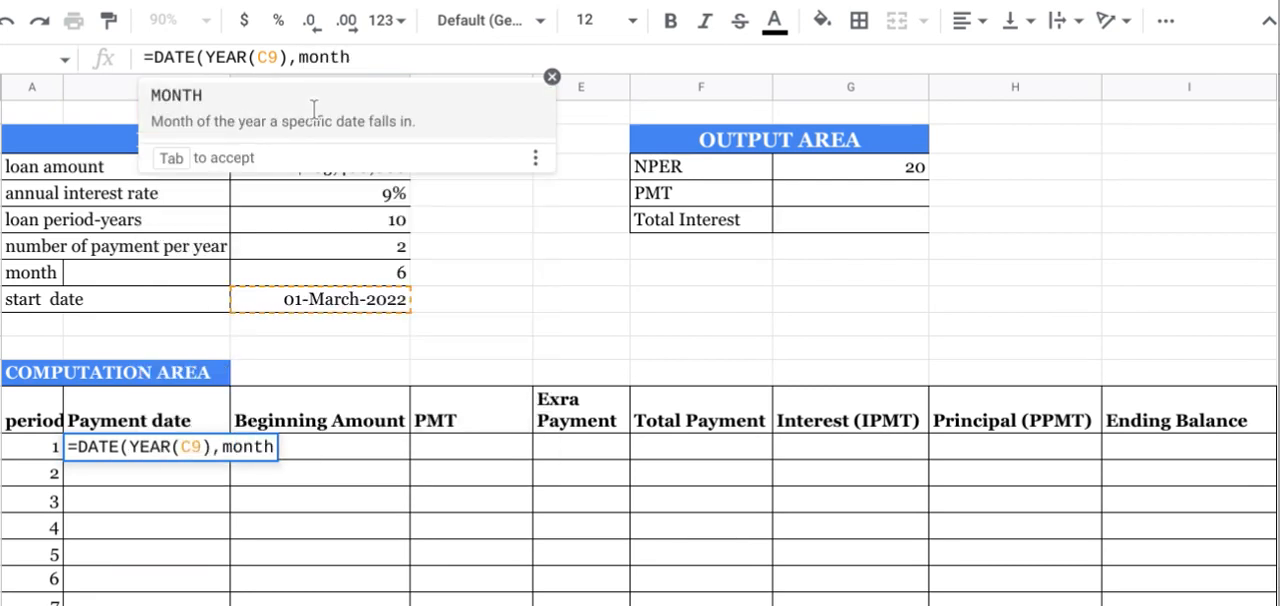
# Step: Supply the DATE formula's month argument as MONTH(C9)+C8, adding the month interval to the start date's month
pyautogui.press('Tab')
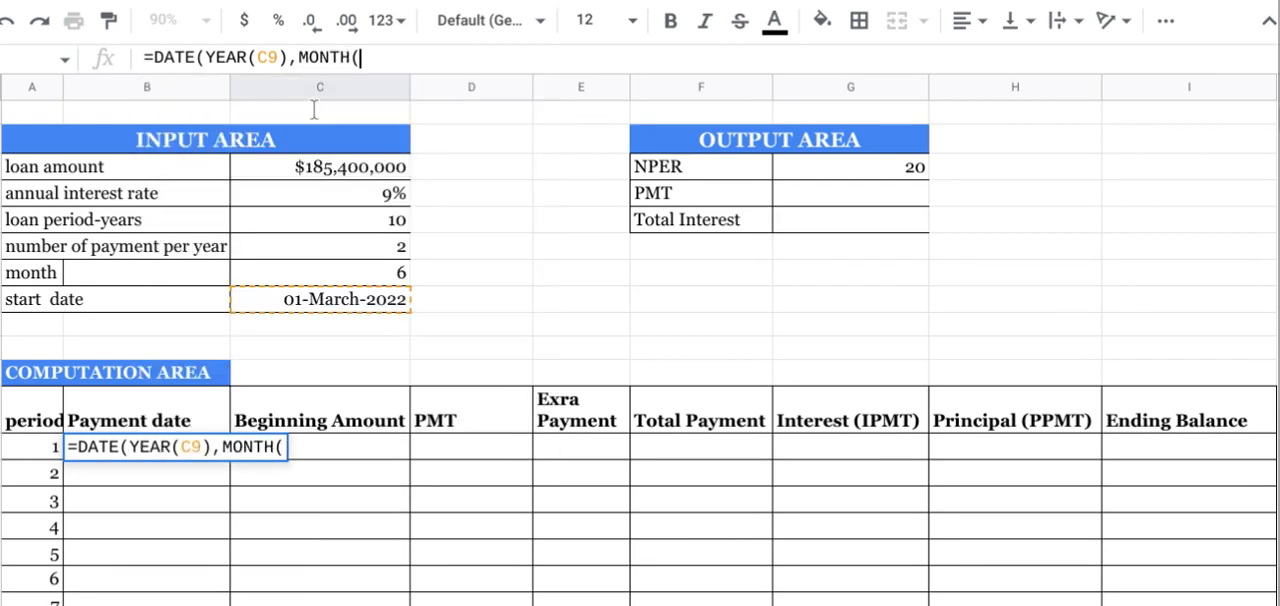
pyautogui.click(363, 300)
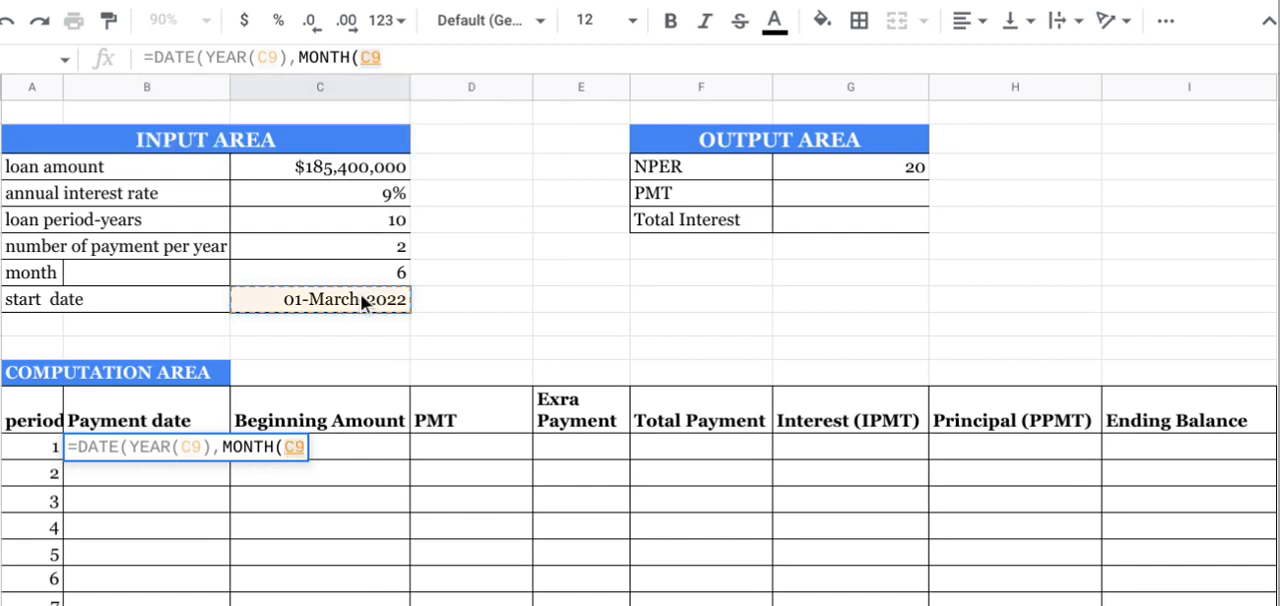
pyautogui.write(')')
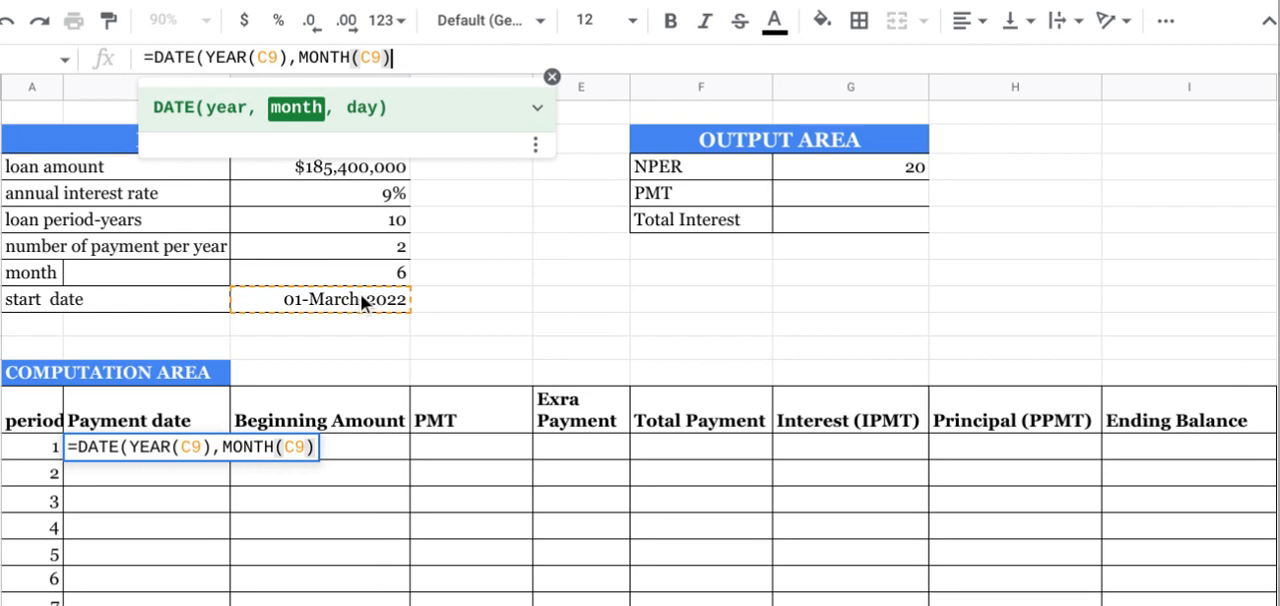
pyautogui.write('+')
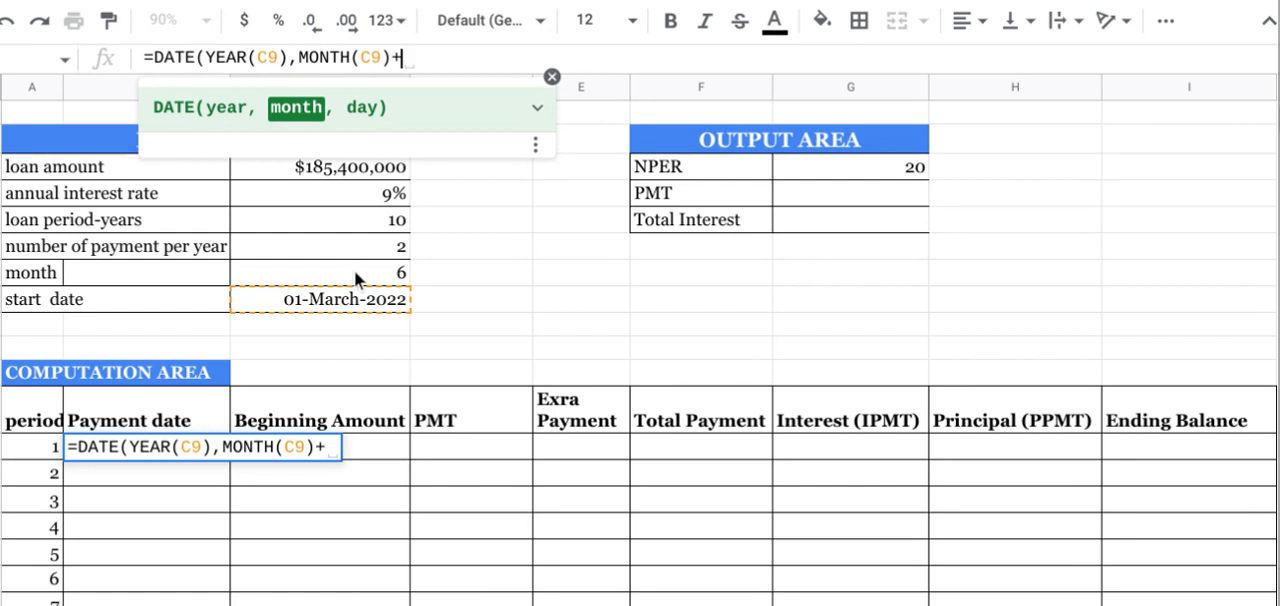
pyautogui.click(354, 270)
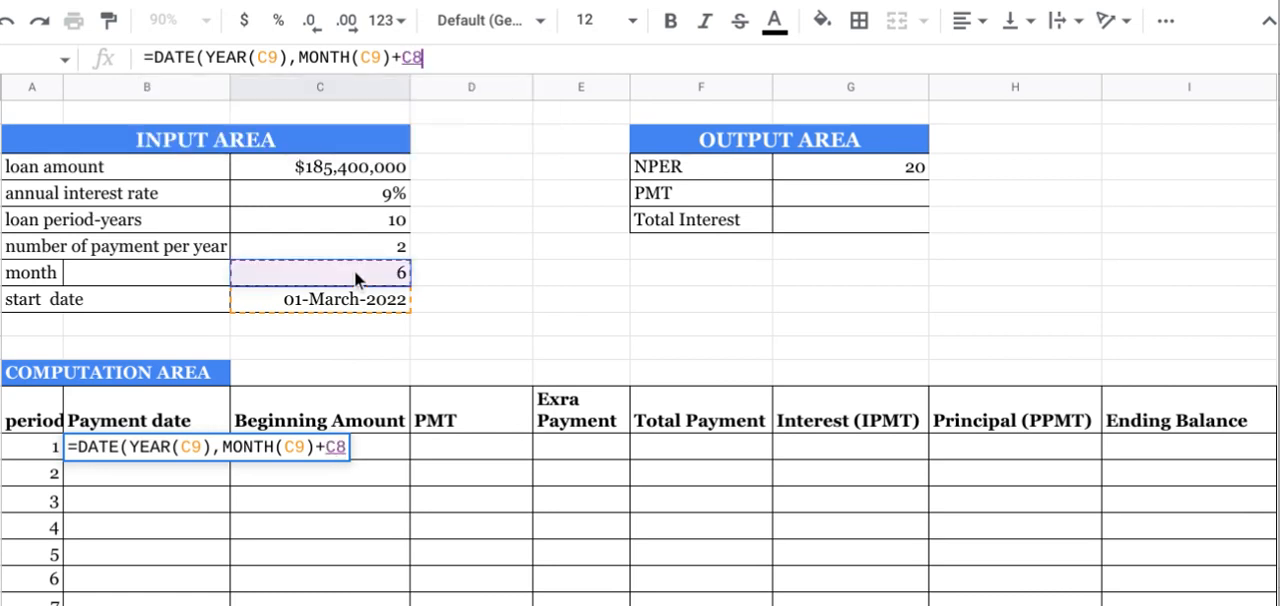
pyautogui.write(',')
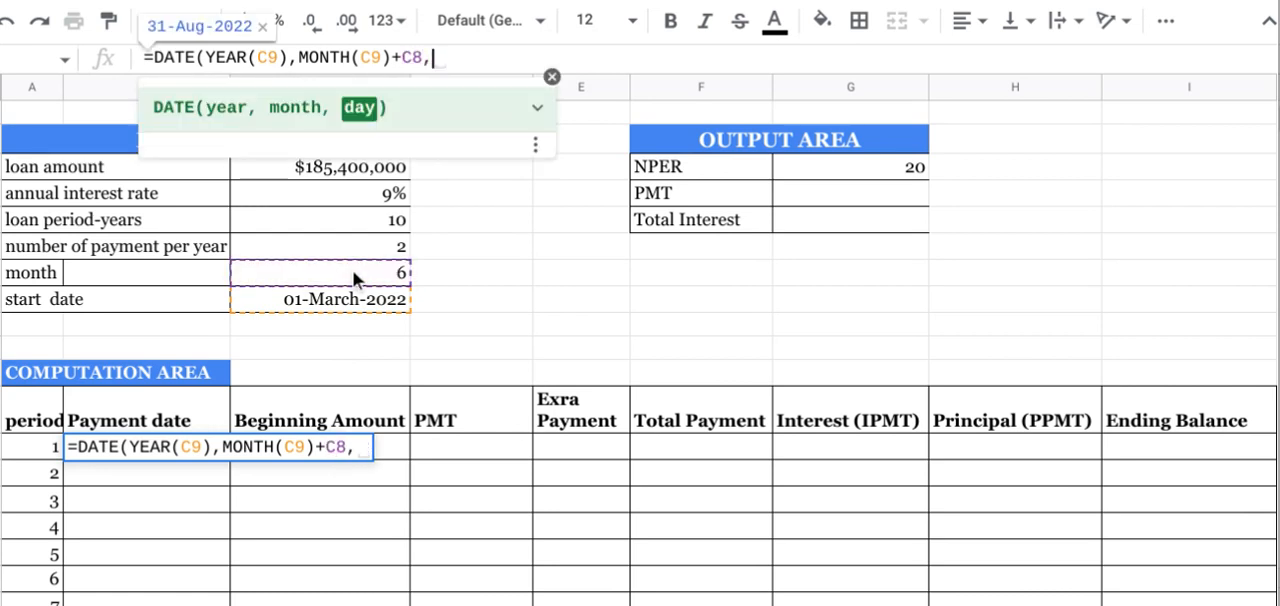
pyautogui.write('day')
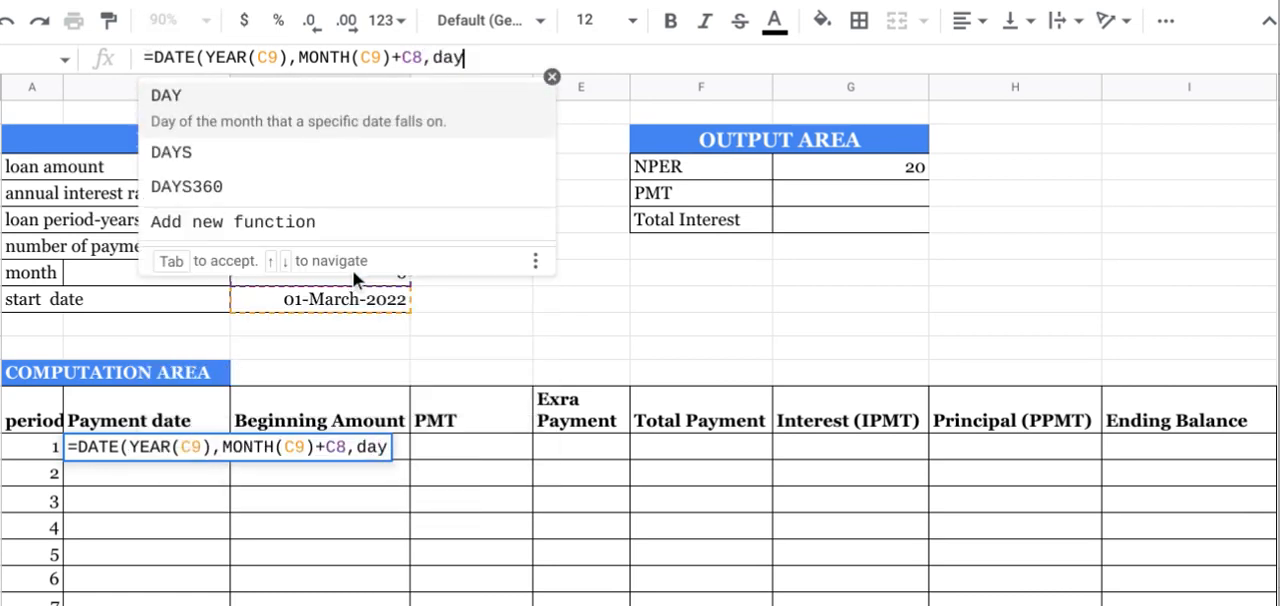
# Step: Supply the DATE formula's day argument as DAY(C9), taken from the start date
pyautogui.press('Tab')
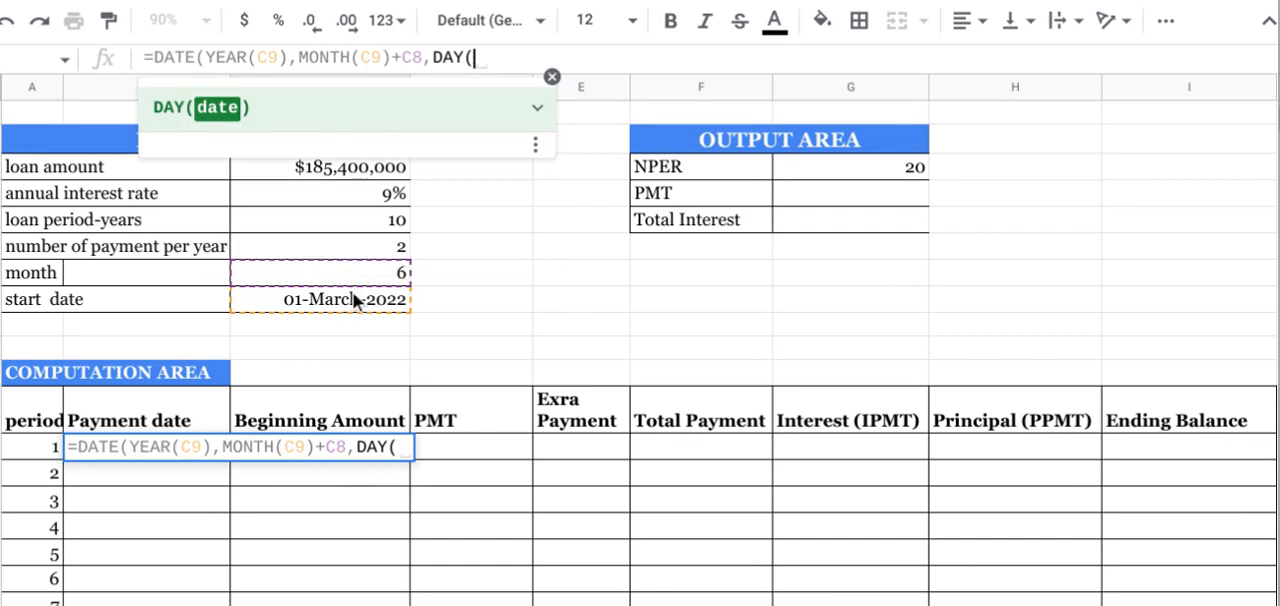
pyautogui.click(347, 296)
pyautogui.write(')')
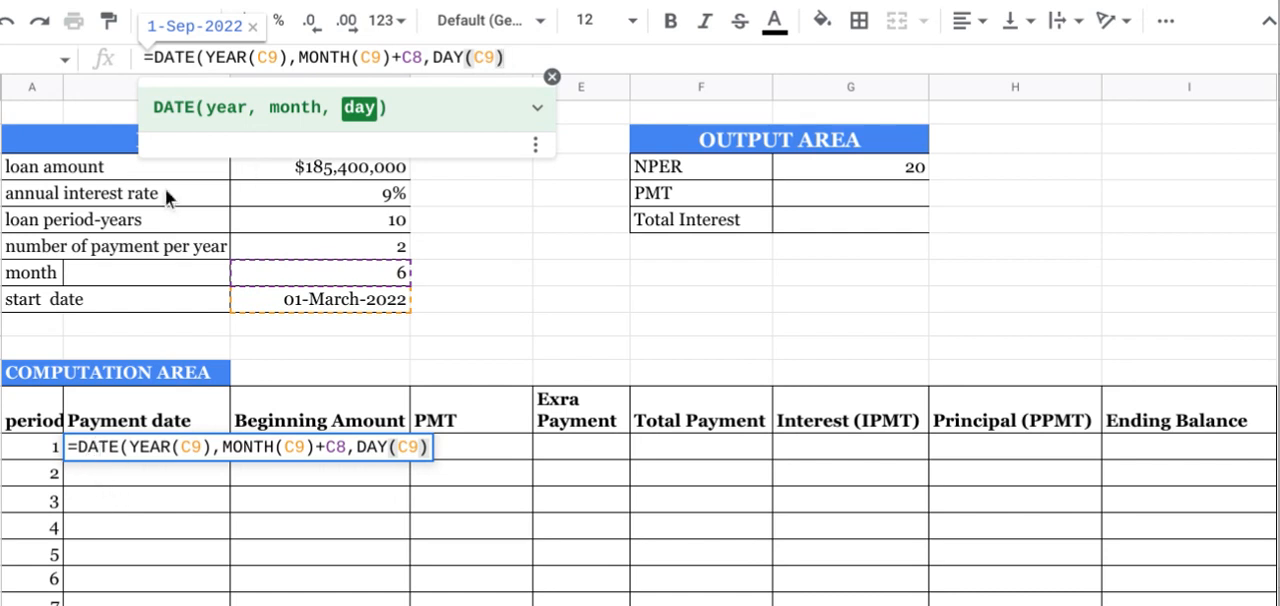
# Step: Review the year, month and day arguments of the DATE formula and enter it as period 1's payment date
pyautogui.click(178, 60)
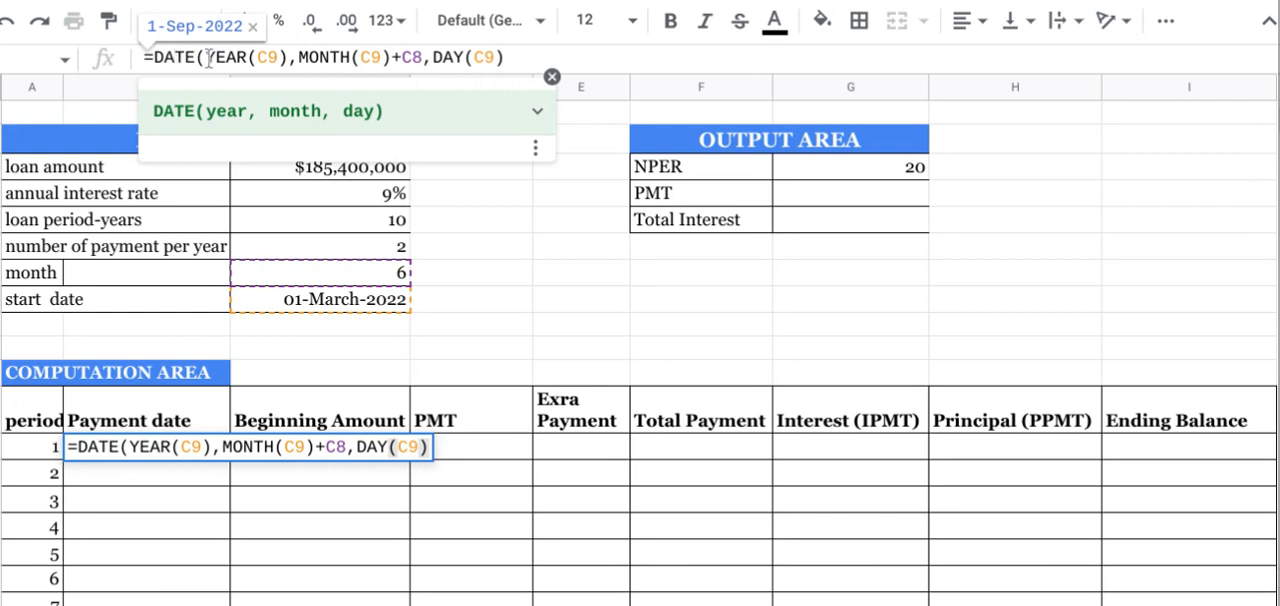
pyautogui.click(209, 57)
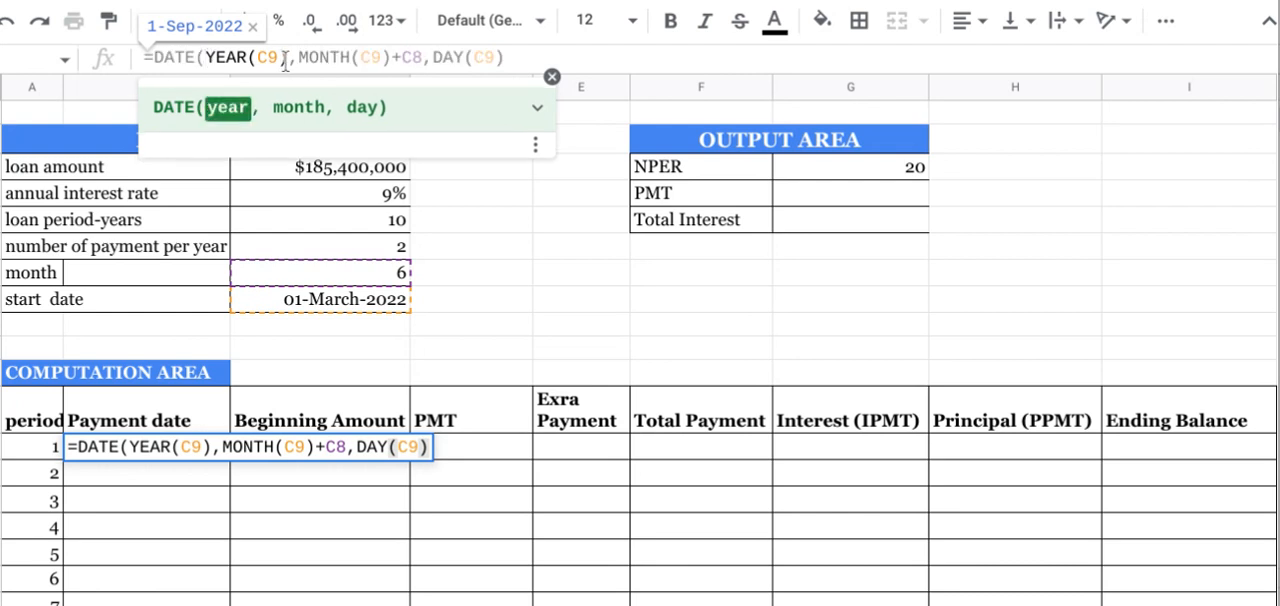
pyautogui.click(284, 58)
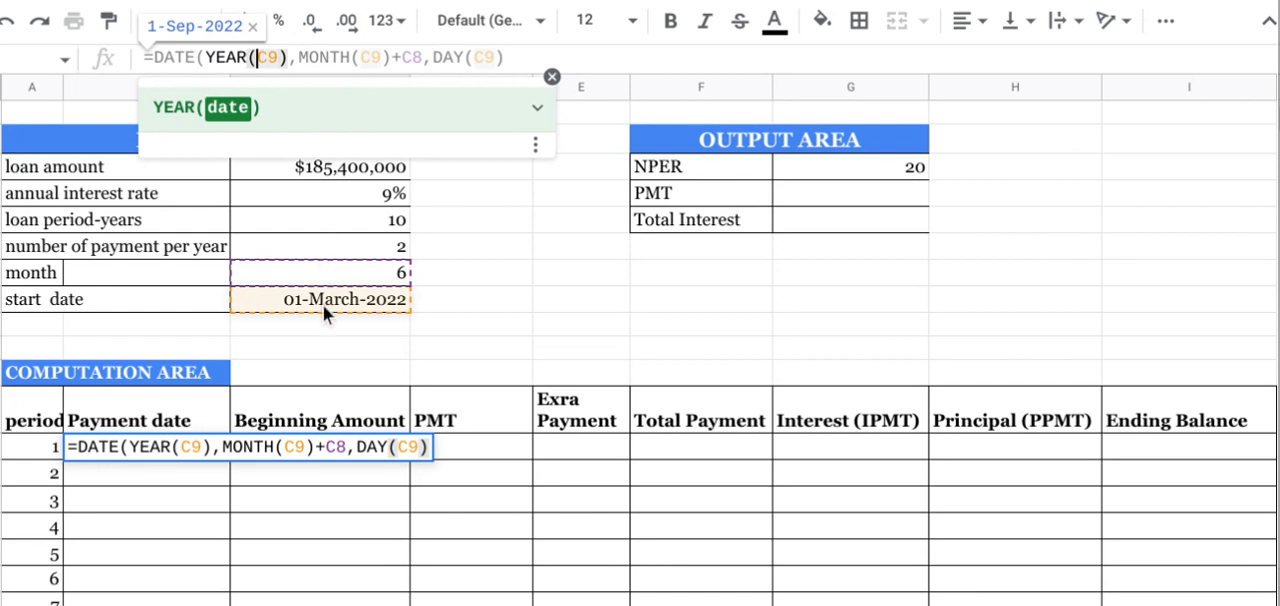
pyautogui.click(306, 58)
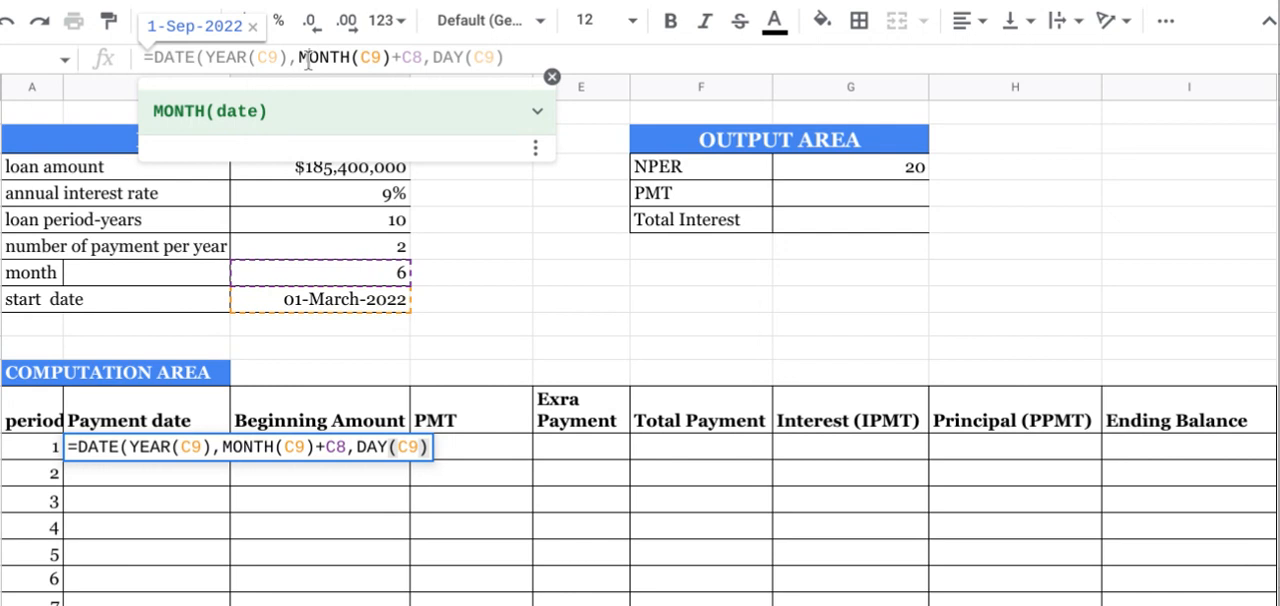
pyautogui.click(370, 58)
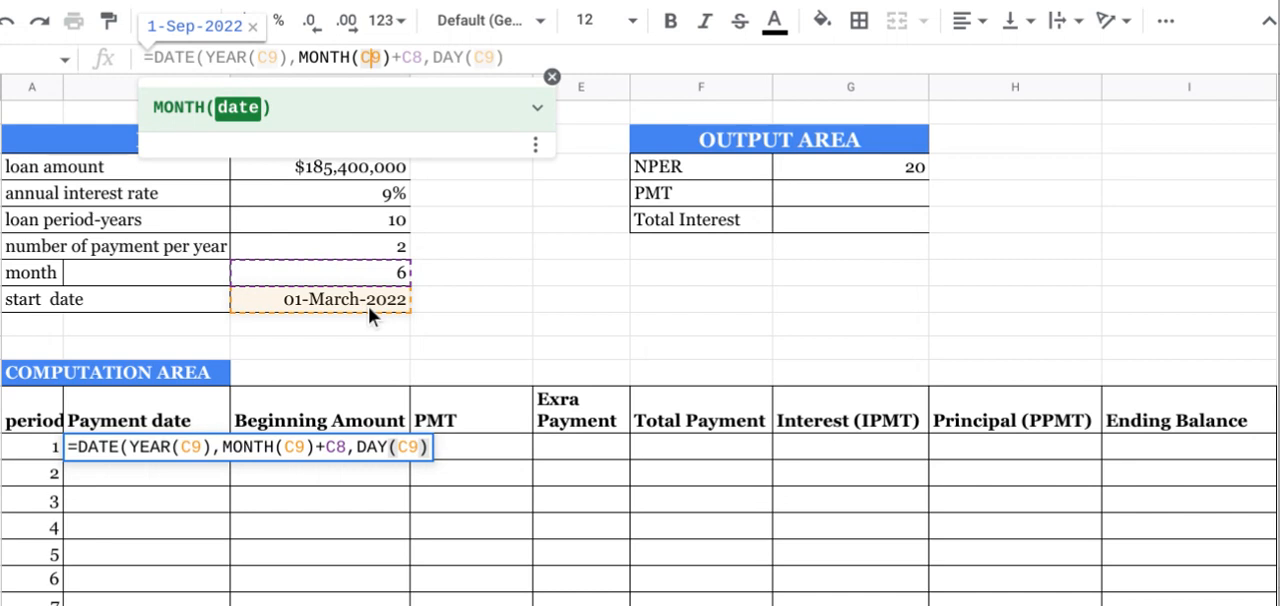
pyautogui.click(410, 57)
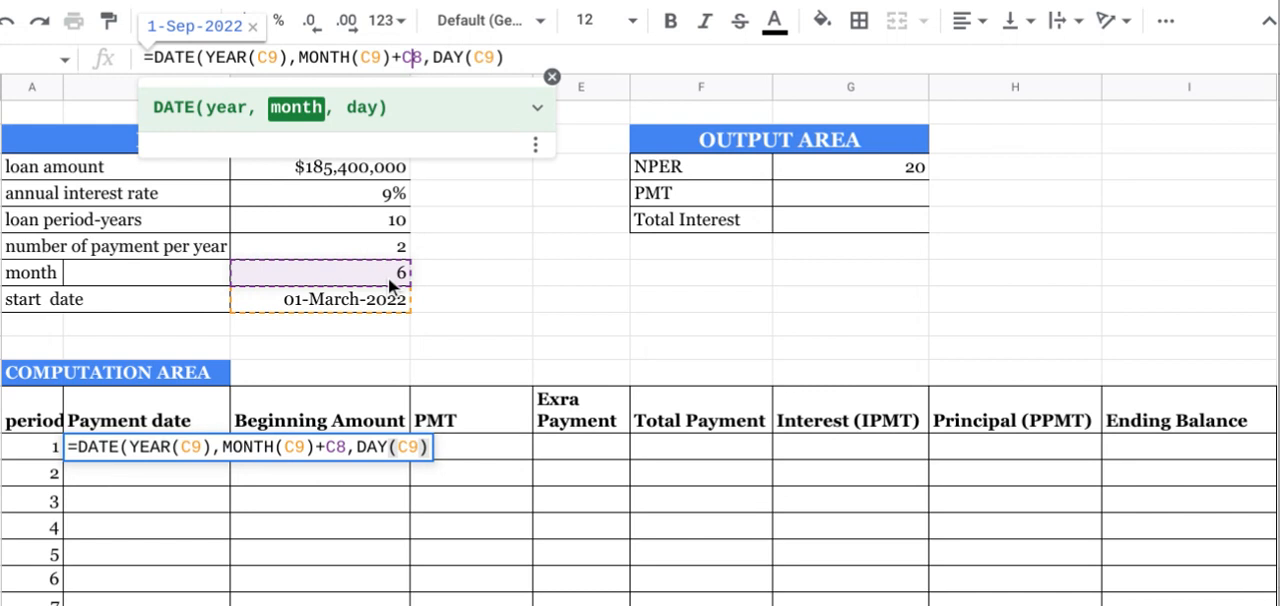
pyautogui.click(444, 59)
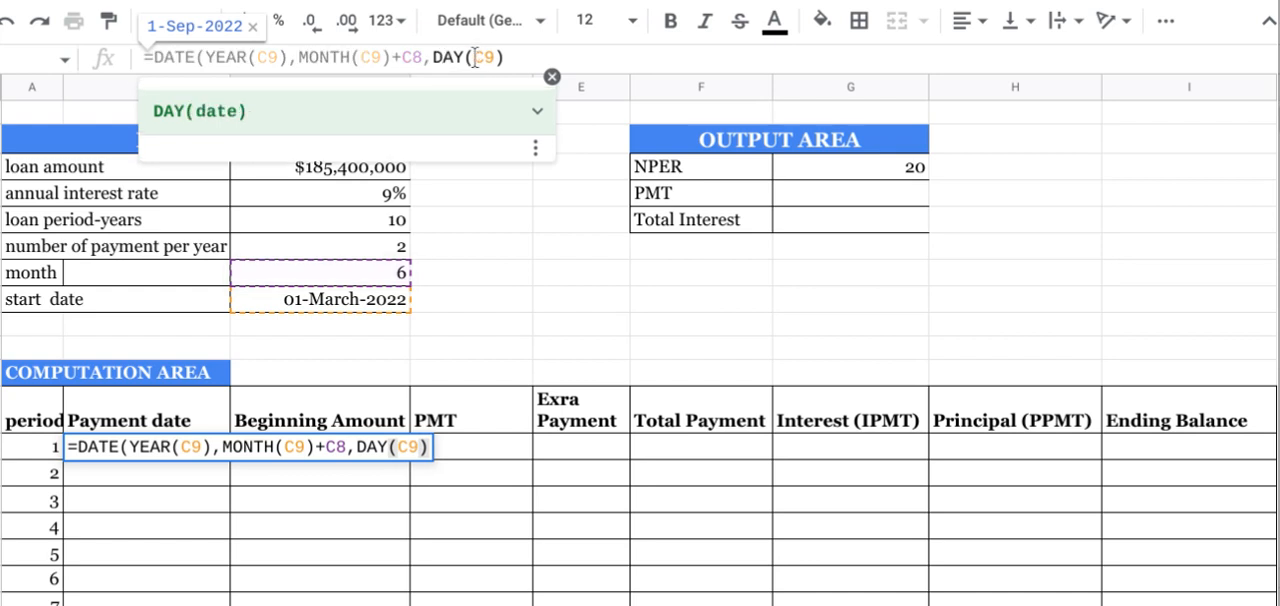
pyautogui.click(475, 59)
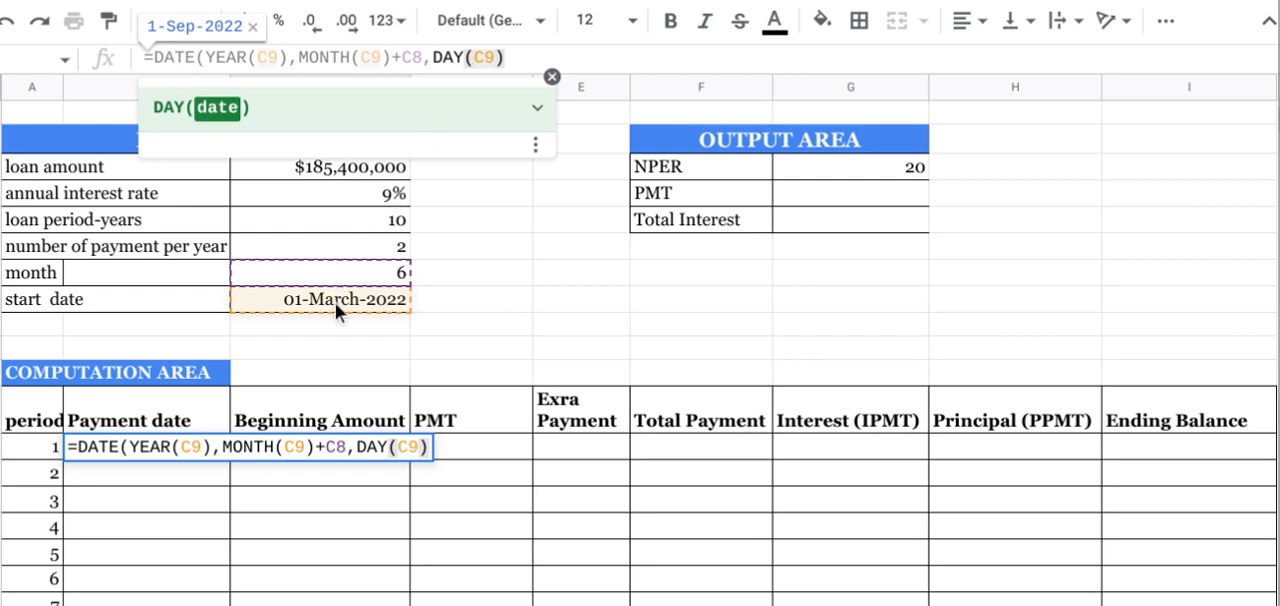
pyautogui.click(518, 60)
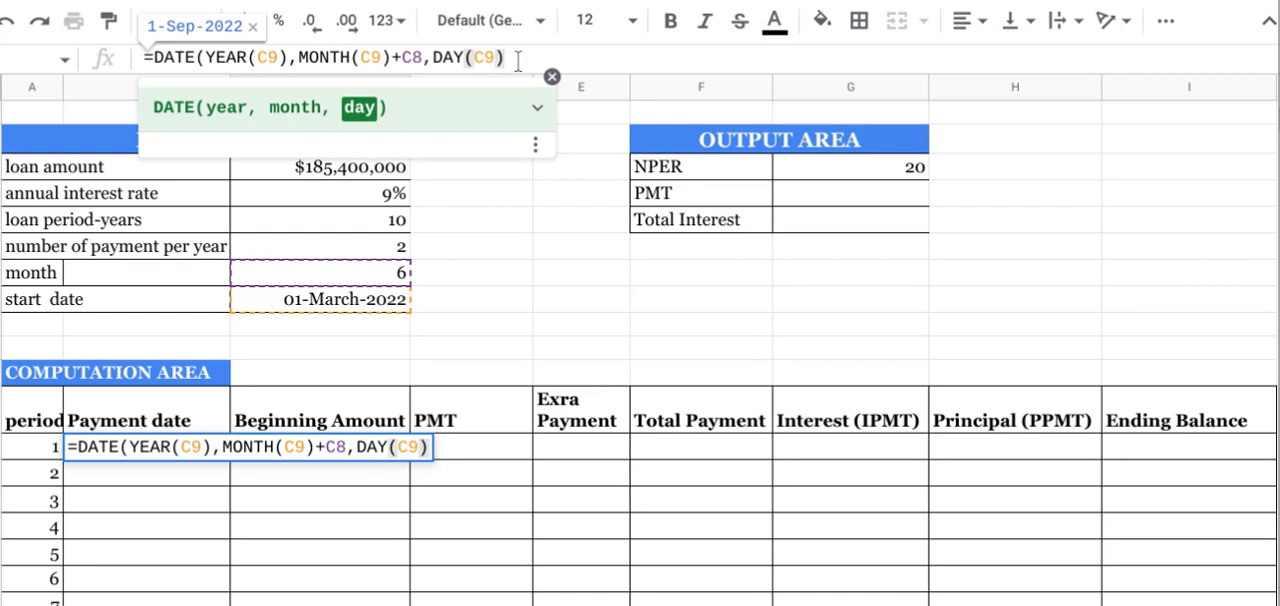
pyautogui.press('Return')
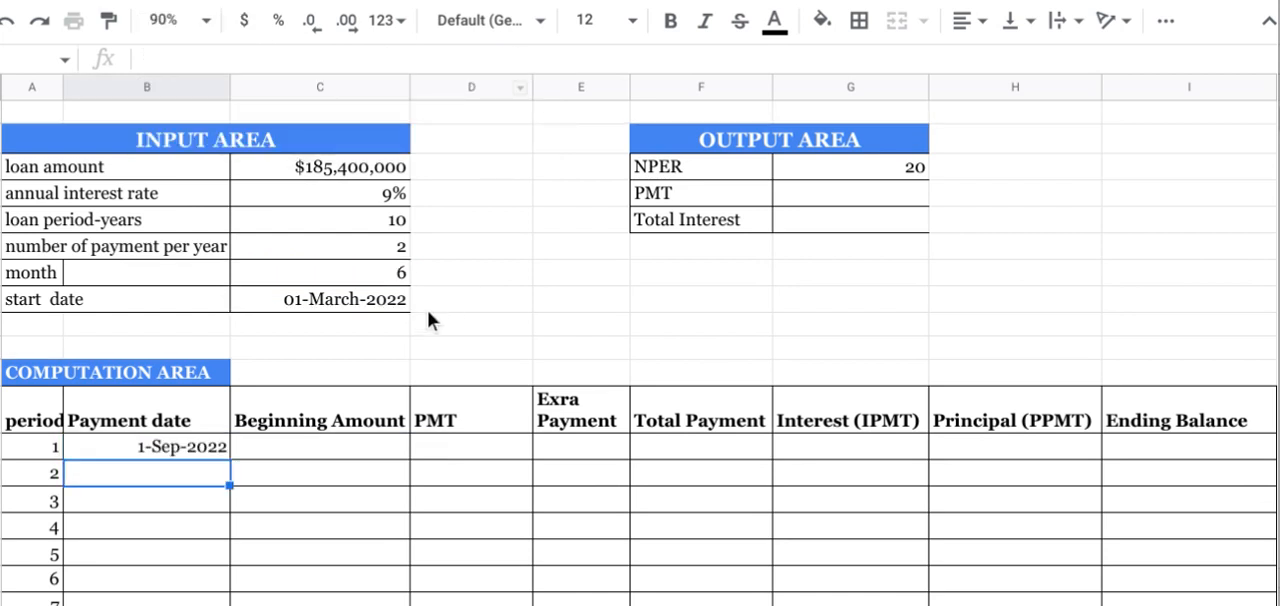
pyautogui.click(207, 449)
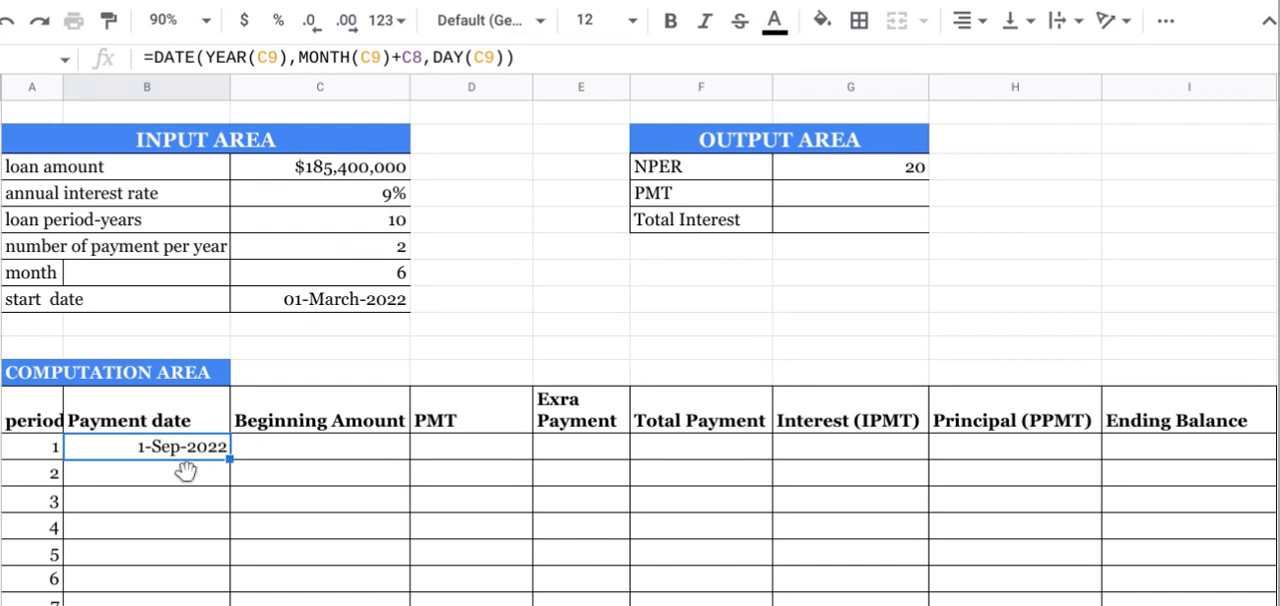
# Step: Start a DATE formula in the Payment date cell of period 2
pyautogui.click(163, 477)
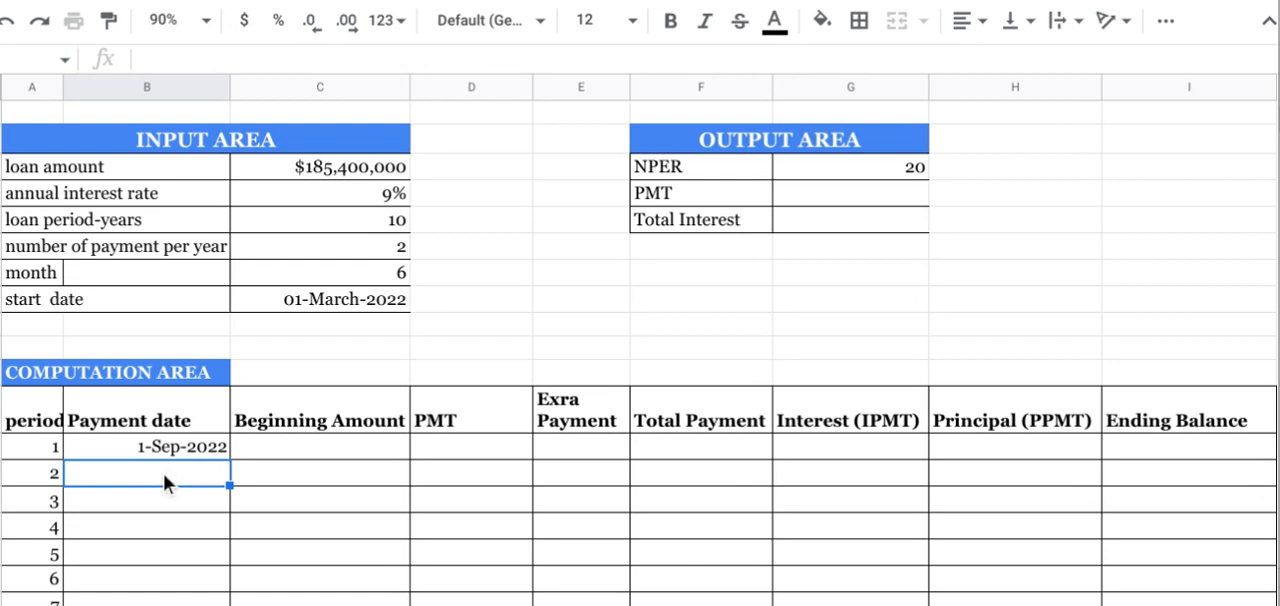
pyautogui.write('=')
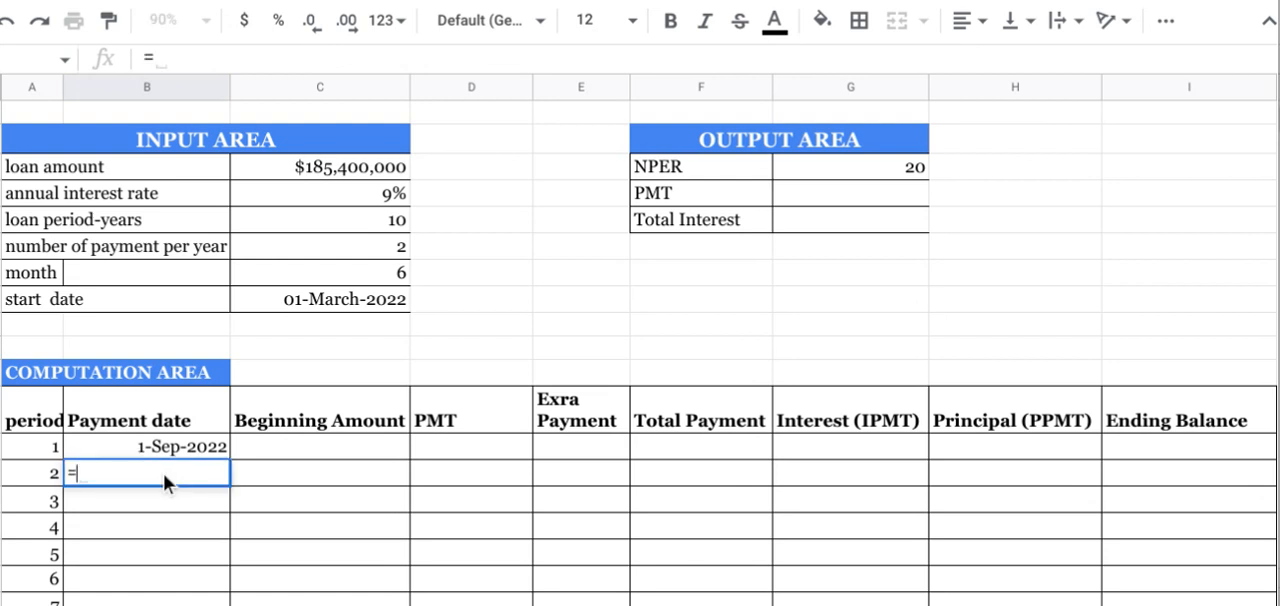
pyautogui.click(172, 62)
pyautogui.write('Date')
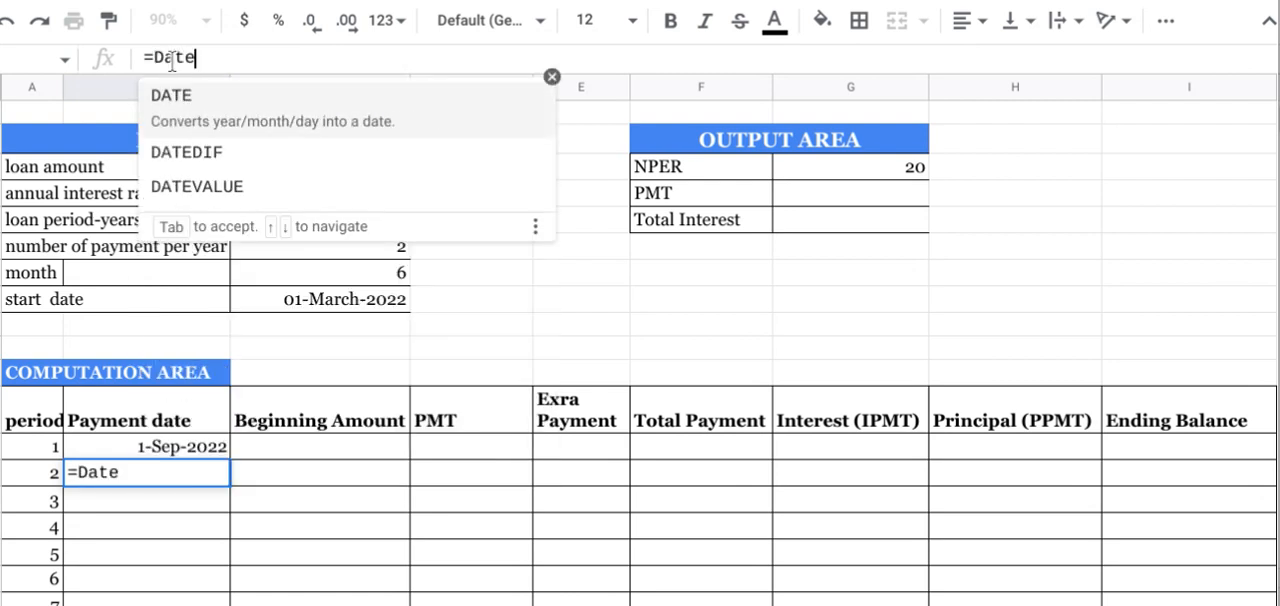
pyautogui.press('Tab')
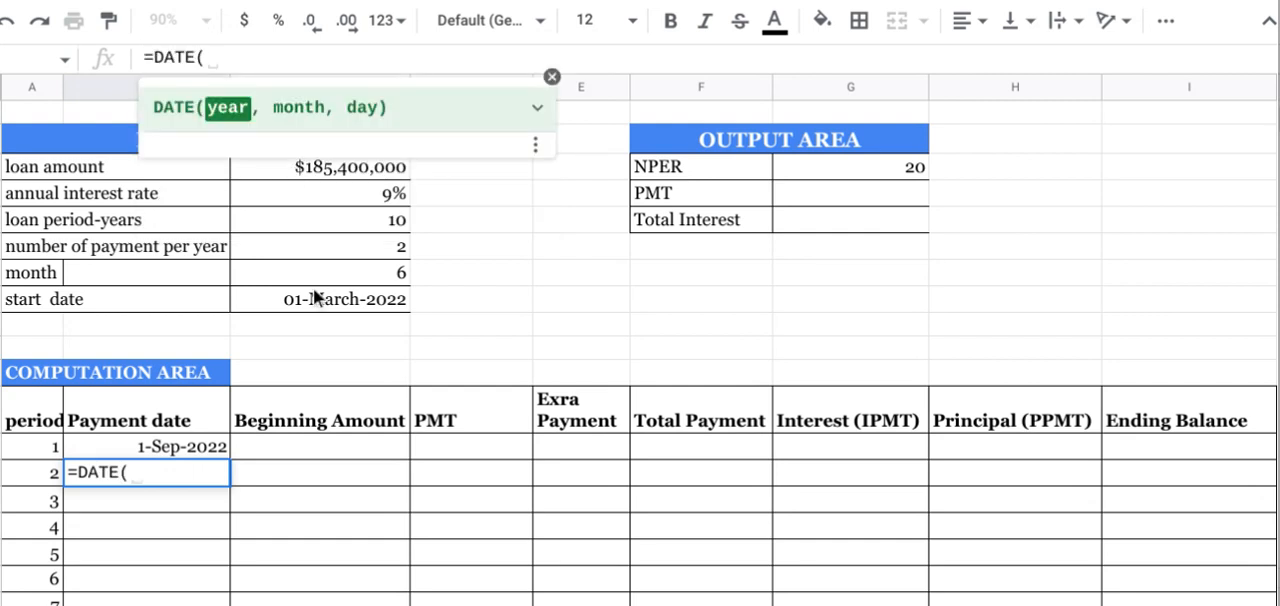
pyautogui.click(181, 444)
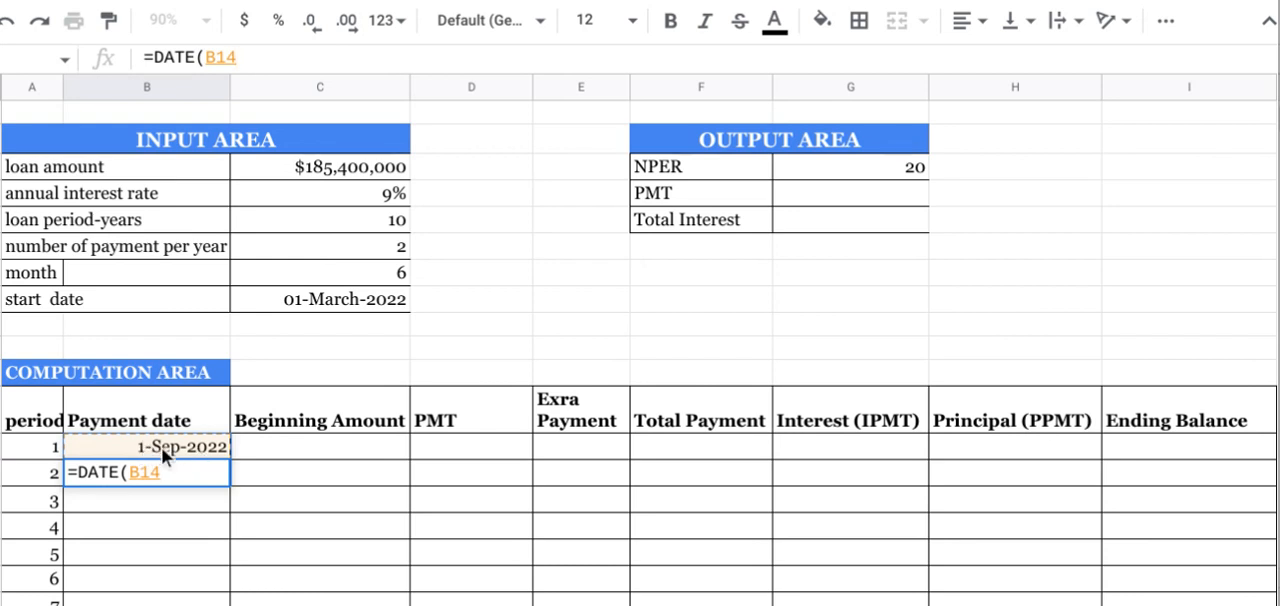
pyautogui.press('BackSpace')
pyautogui.press('BackSpace')
pyautogui.press('BackSpace')
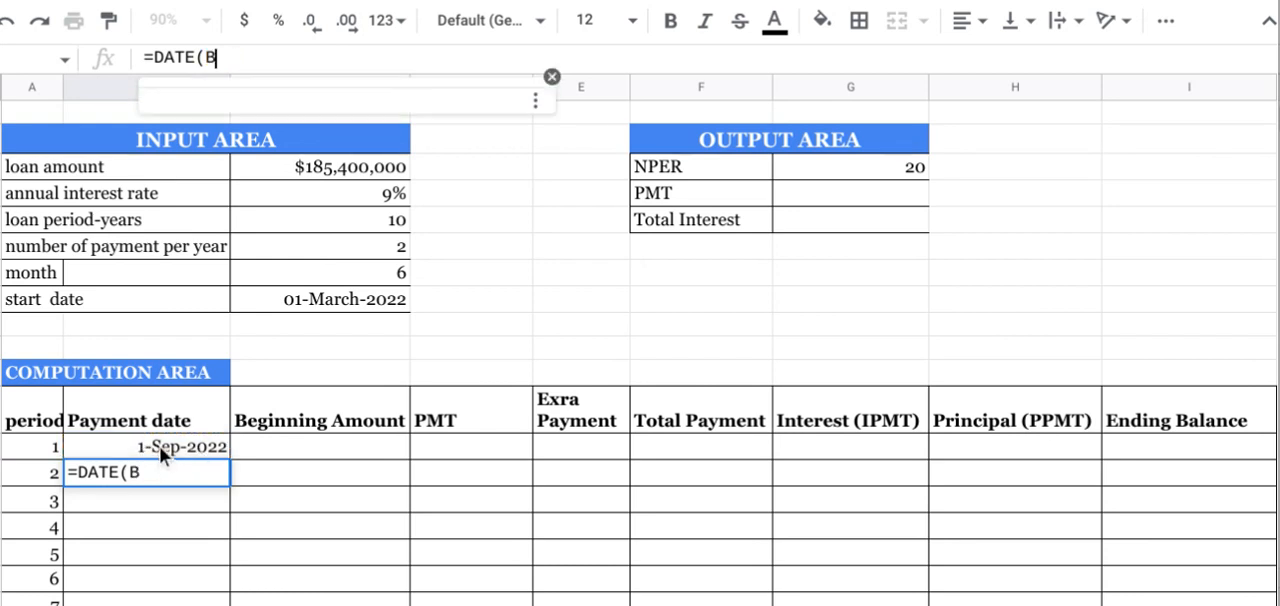
# Step: Supply the period 2 DATE formula's year argument as YEAR(B14), taken from period 1's payment date
pyautogui.write('ye')
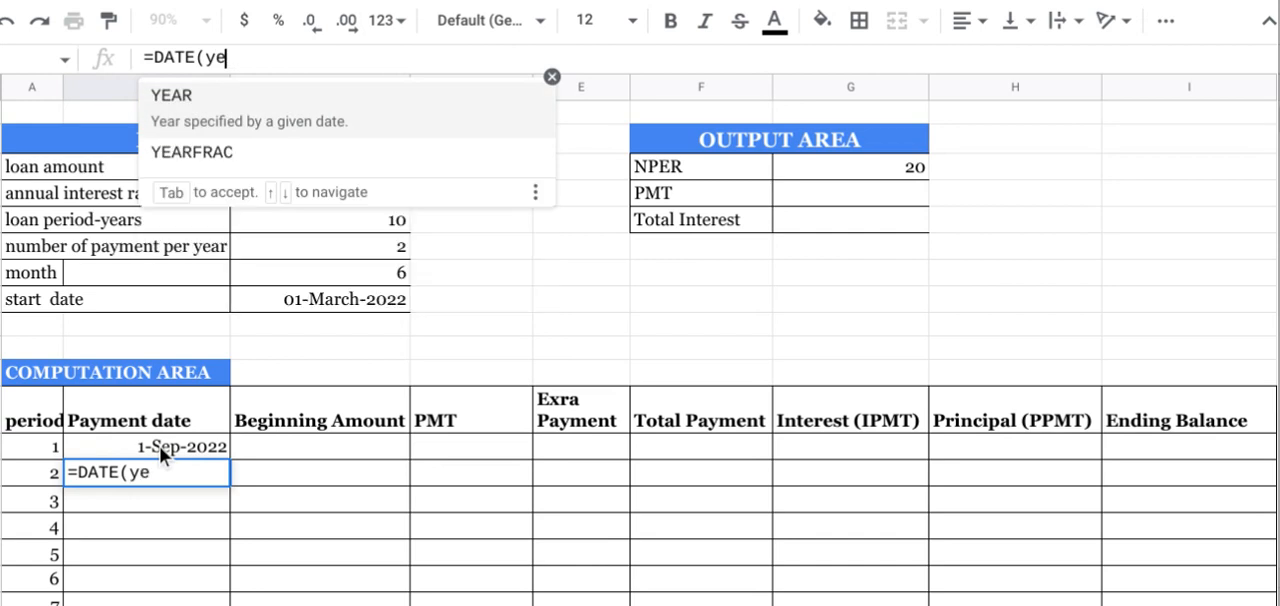
pyautogui.write('ar')
pyautogui.press('Tab')
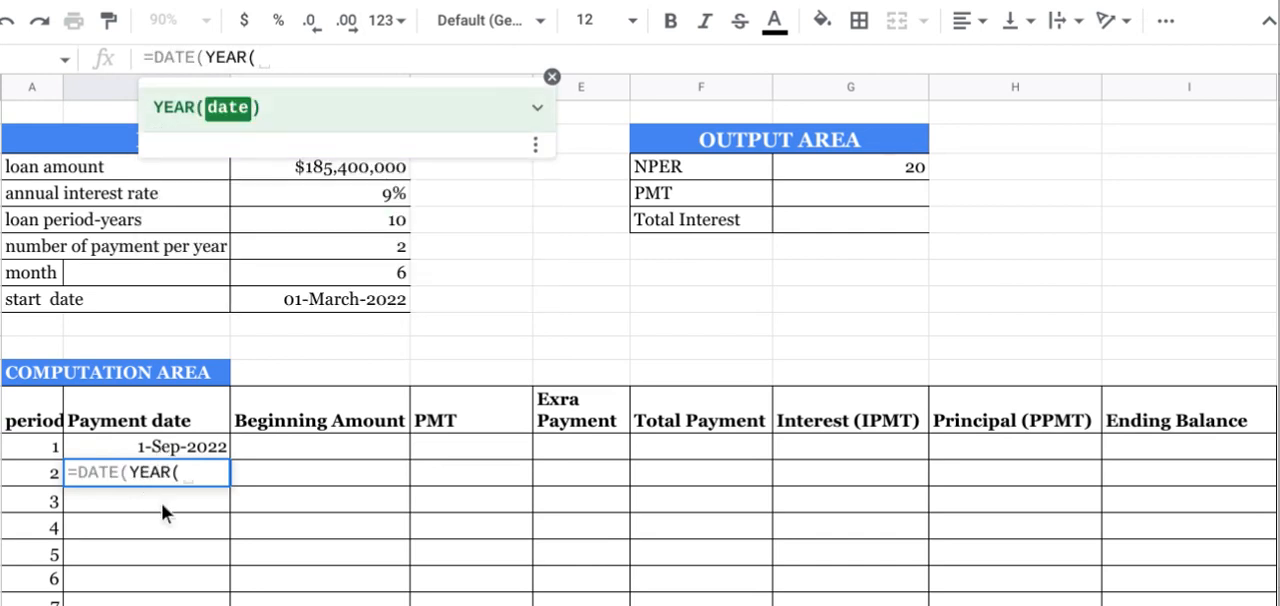
pyautogui.click(183, 444)
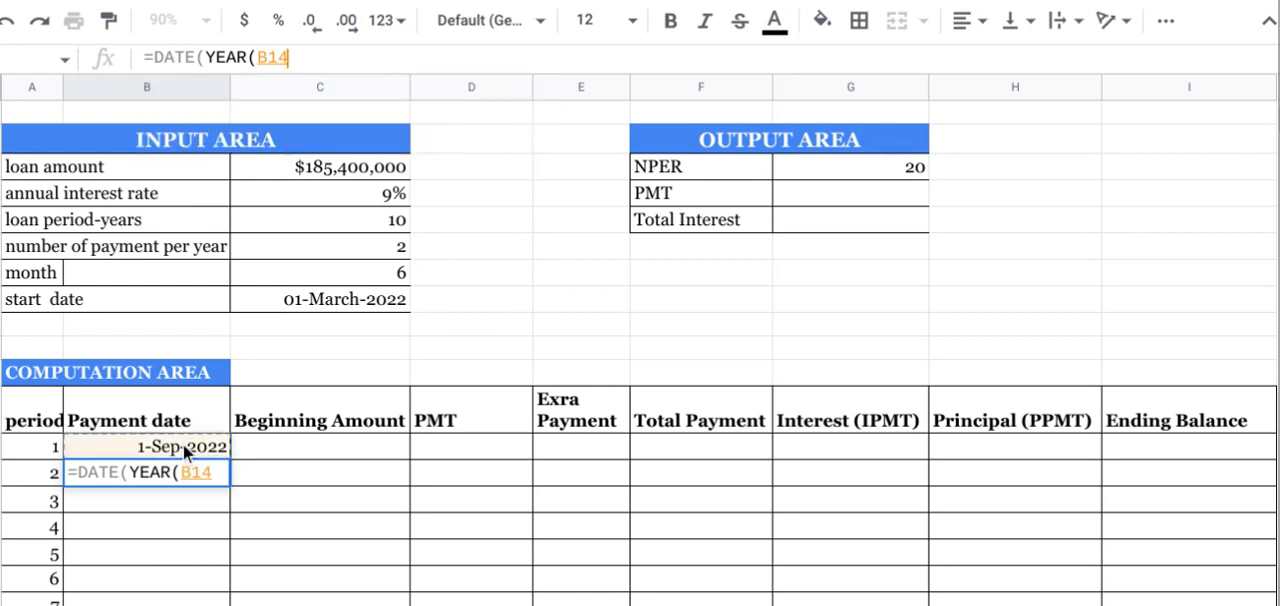
pyautogui.write(')')
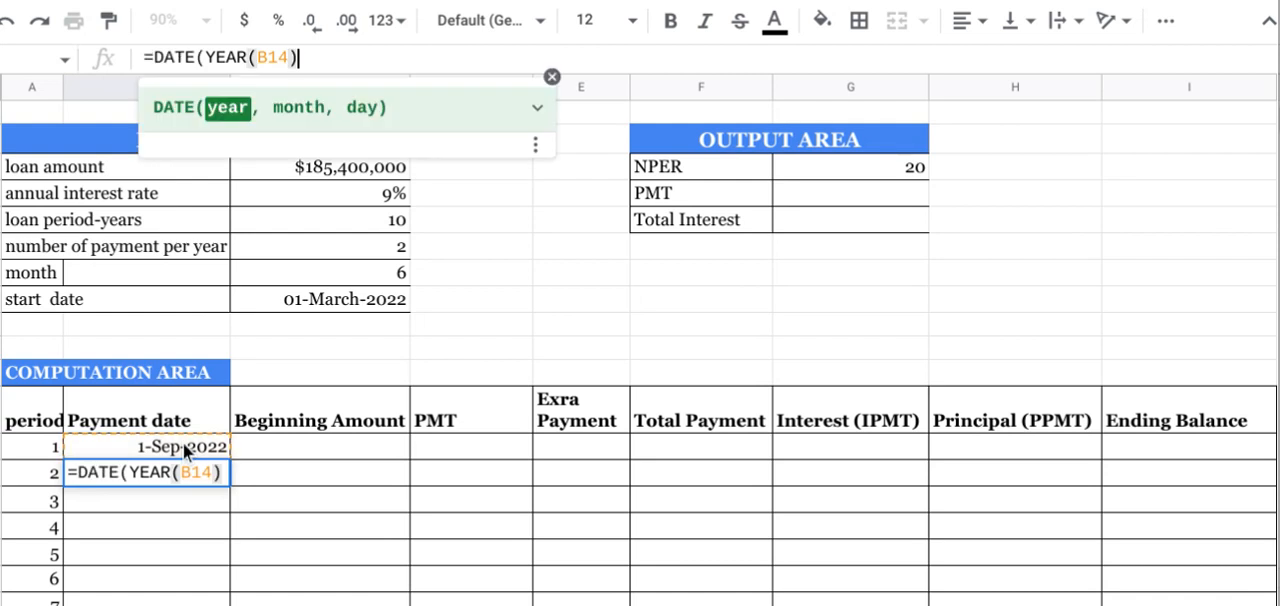
pyautogui.write(',')
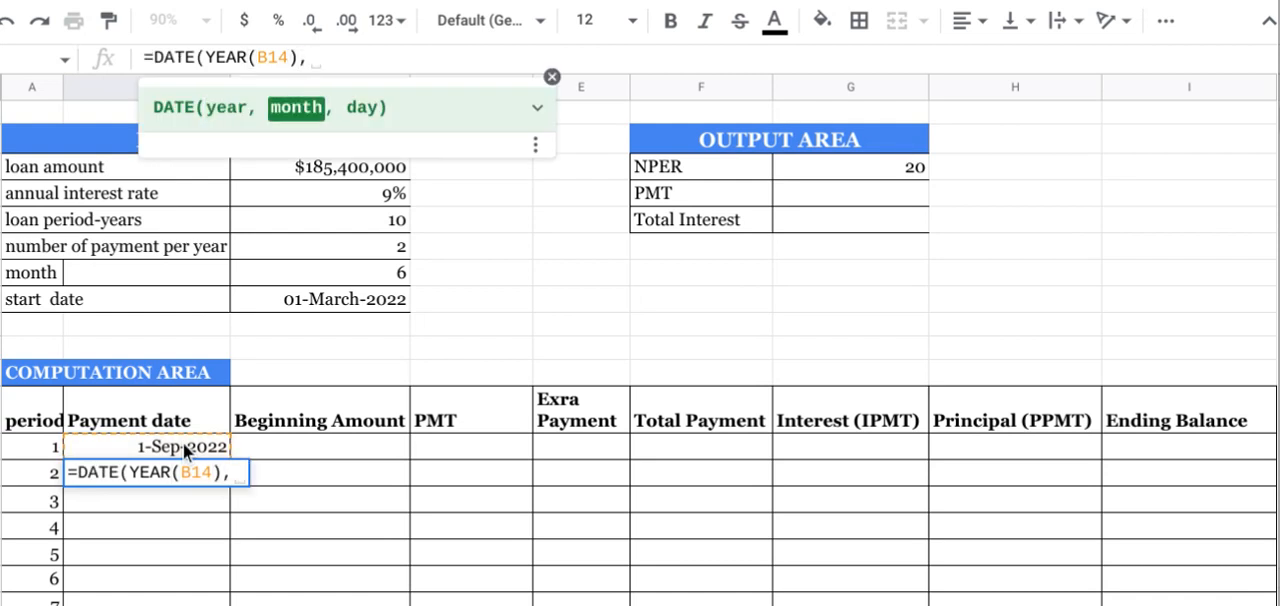
pyautogui.write('month')
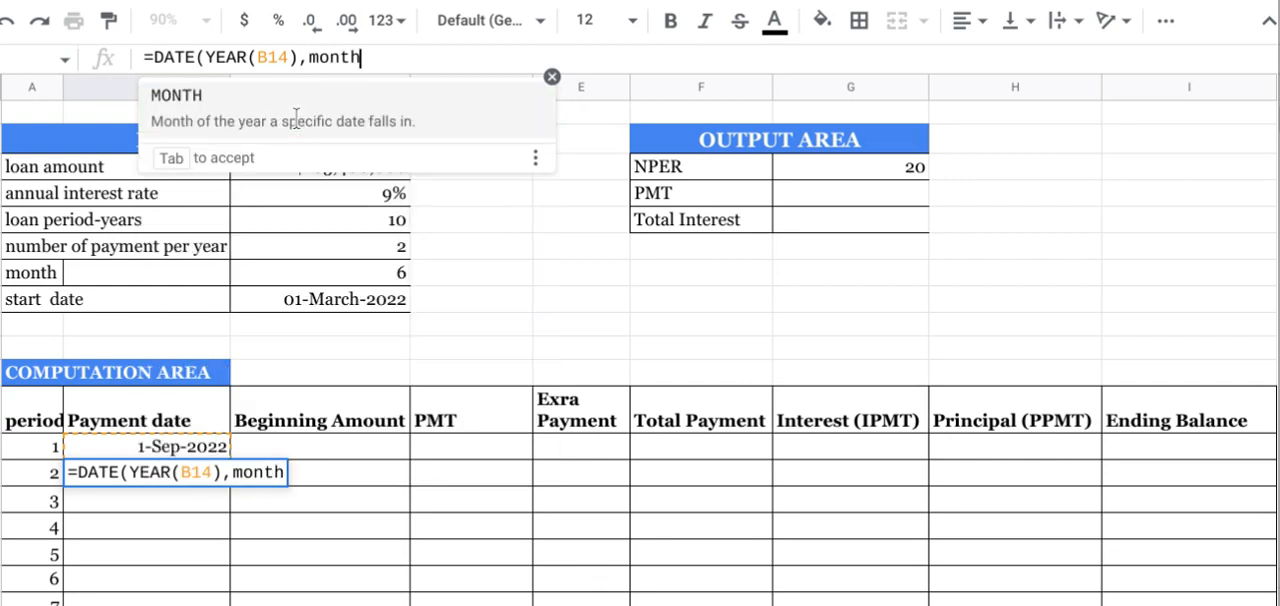
# Step: Supply the period 2 DATE formula's month argument as MONTH(B14)+C8, adding the month input to period 1's month
pyautogui.press('Tab')
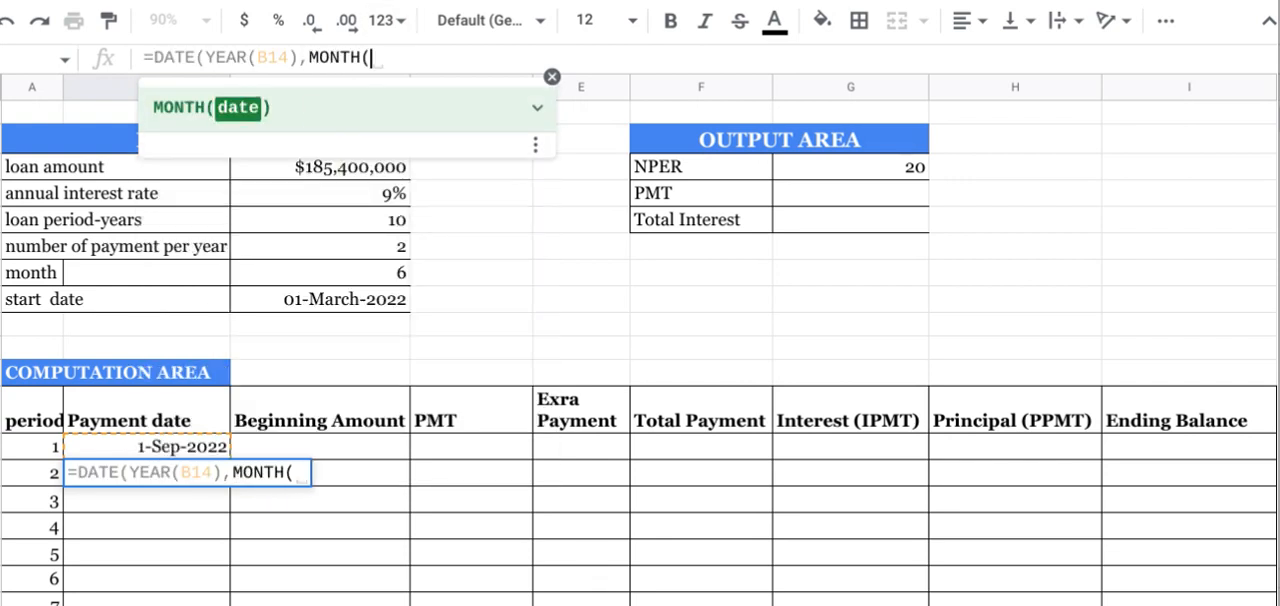
pyautogui.click(158, 449)
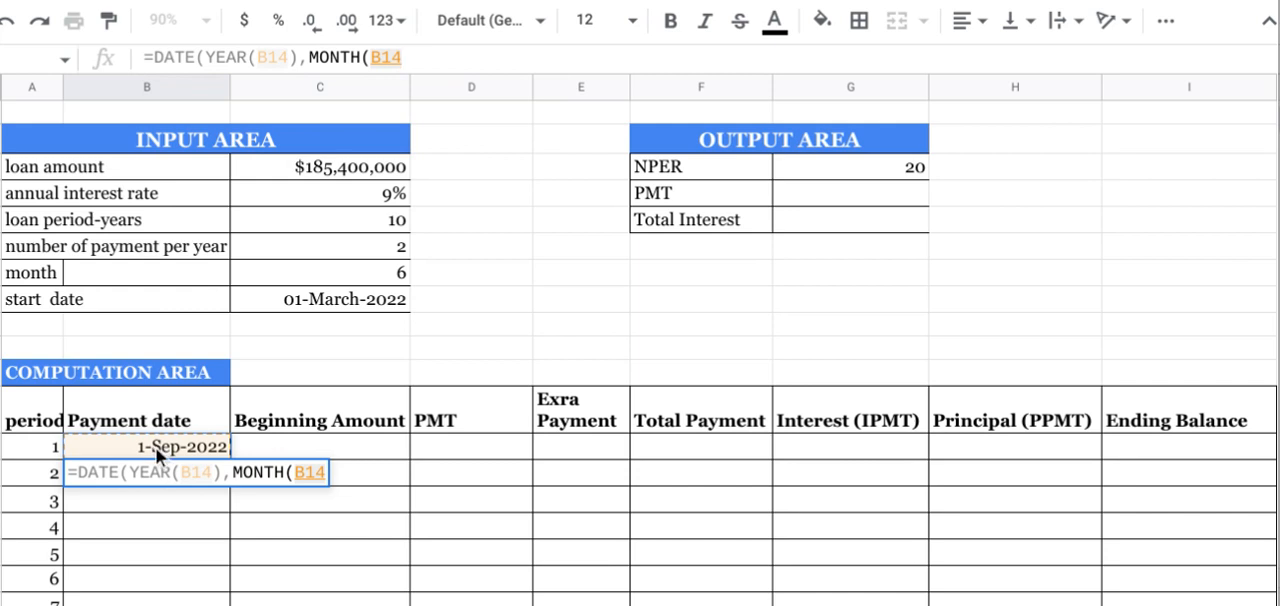
pyautogui.write(')')
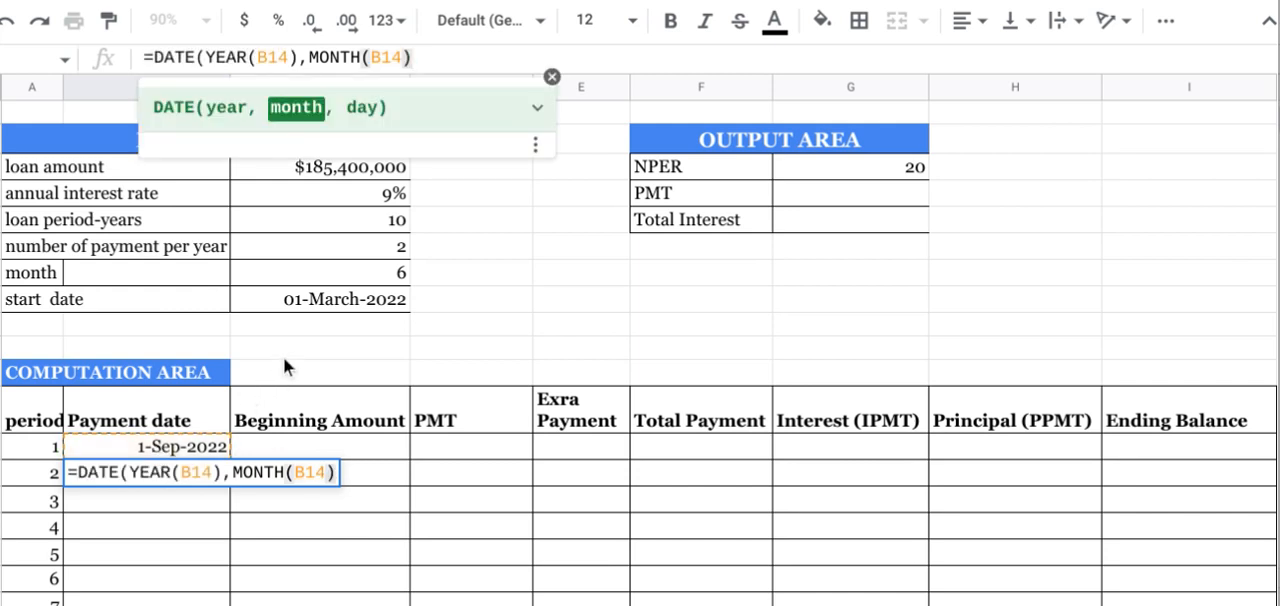
pyautogui.write('+')
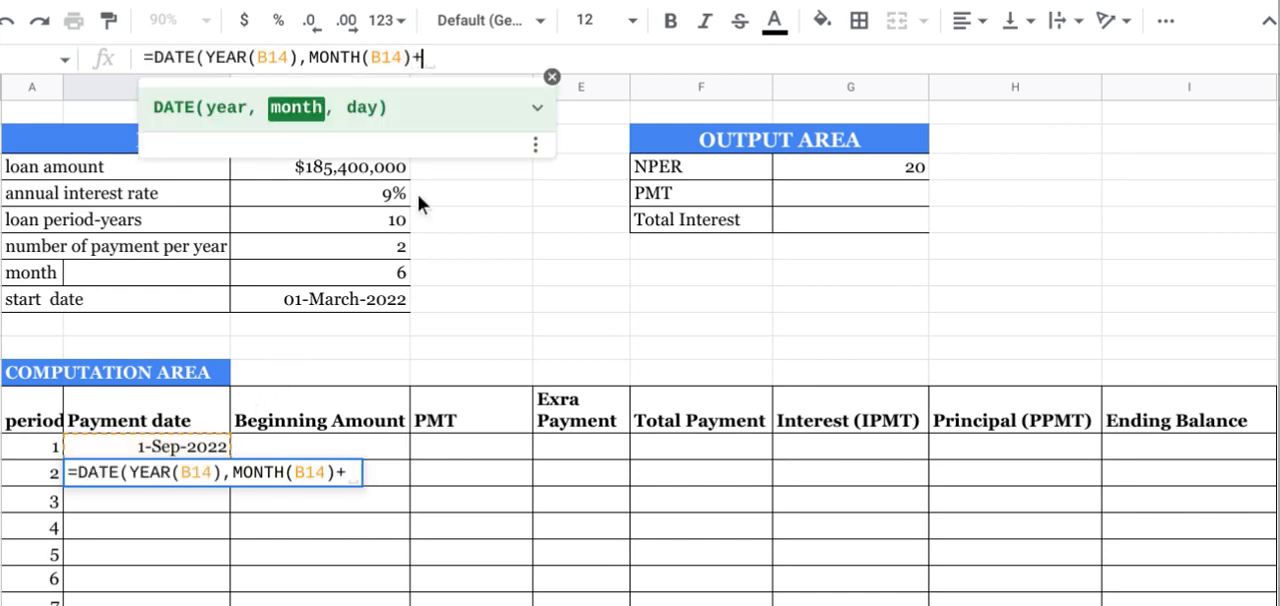
pyautogui.click(370, 270)
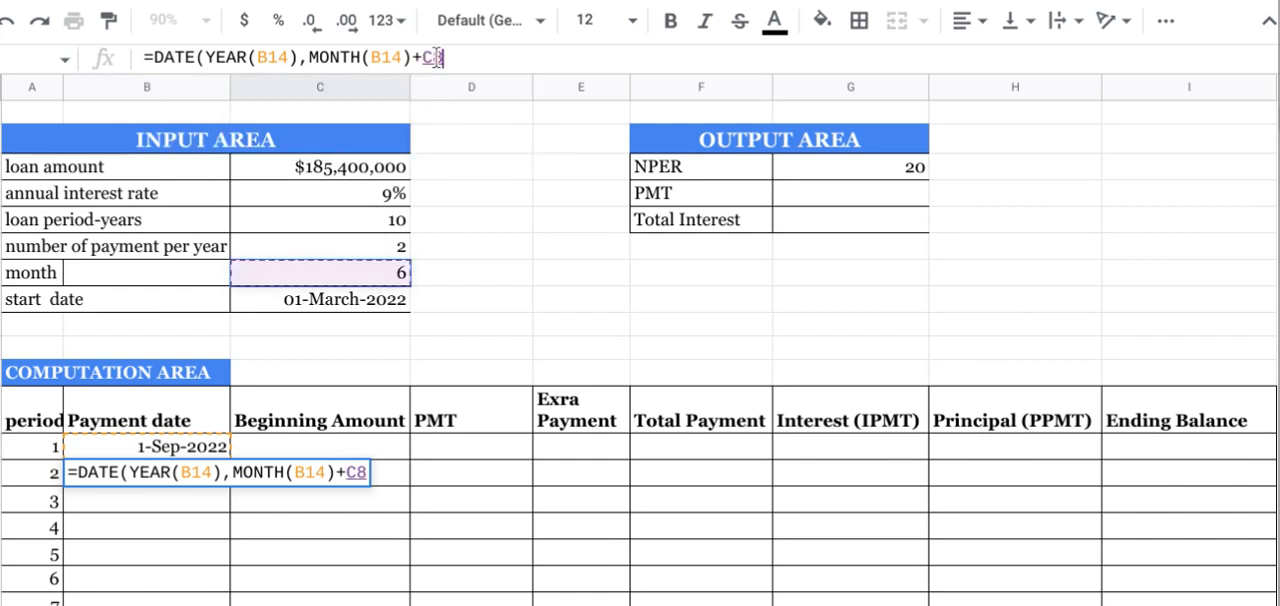
# Step: Make the C8 reference in the month argument absolute as $C$8
pyautogui.click(468, 50)
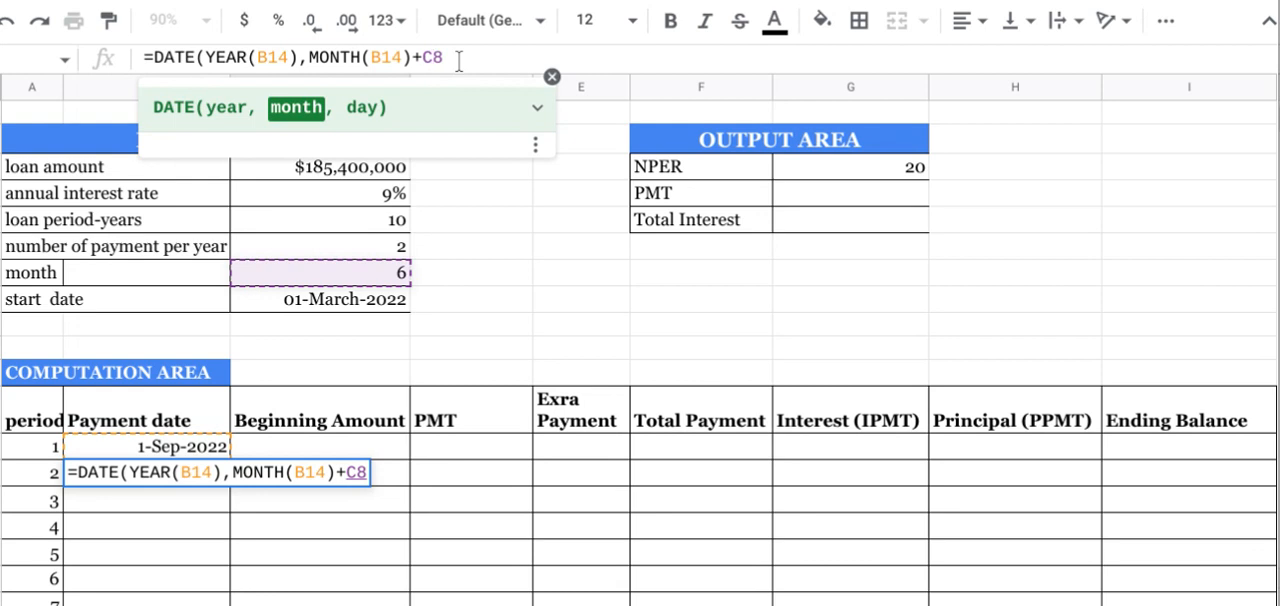
pyautogui.press('Left')
pyautogui.write('$')
pyautogui.press('Left')
pyautogui.write('$')
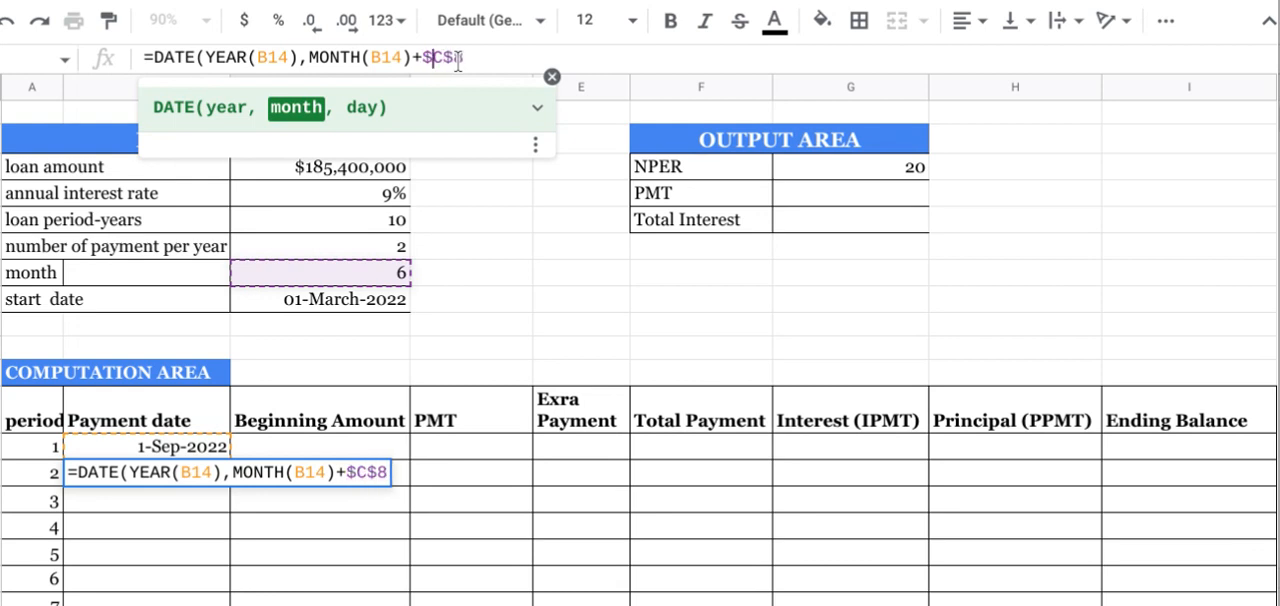
# Step: Supply the day argument as DAY(B14) and enter the DATE formula as period 2's payment date
pyautogui.click(484, 52)
pyautogui.write(',')
pyautogui.write('day')
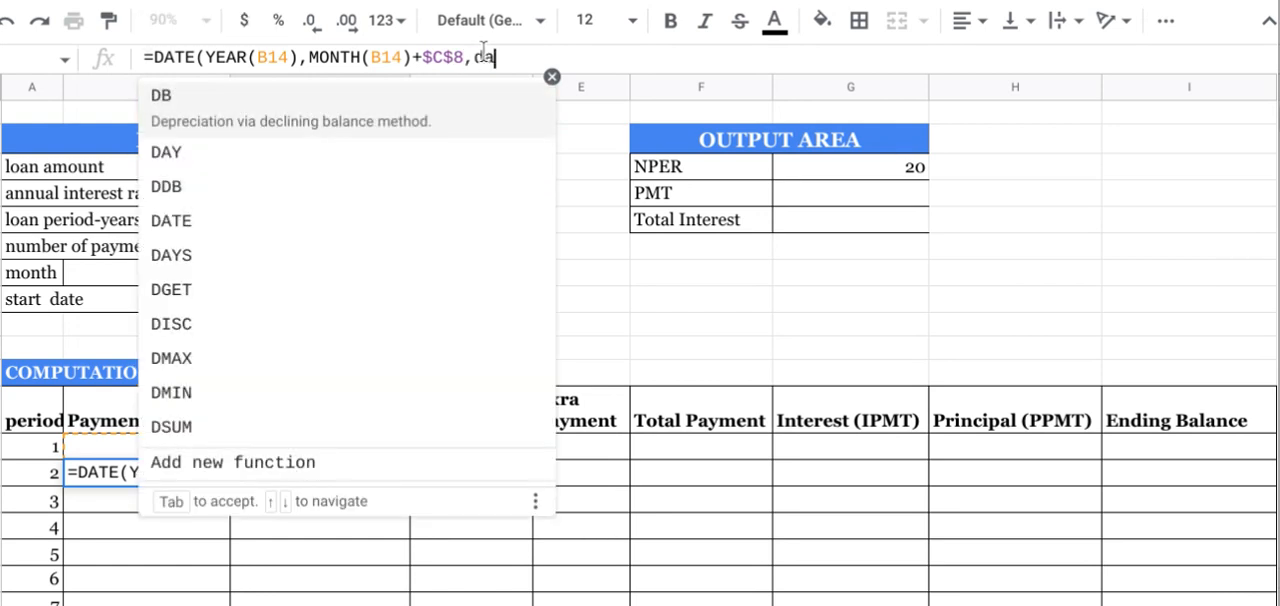
pyautogui.press('Tab')
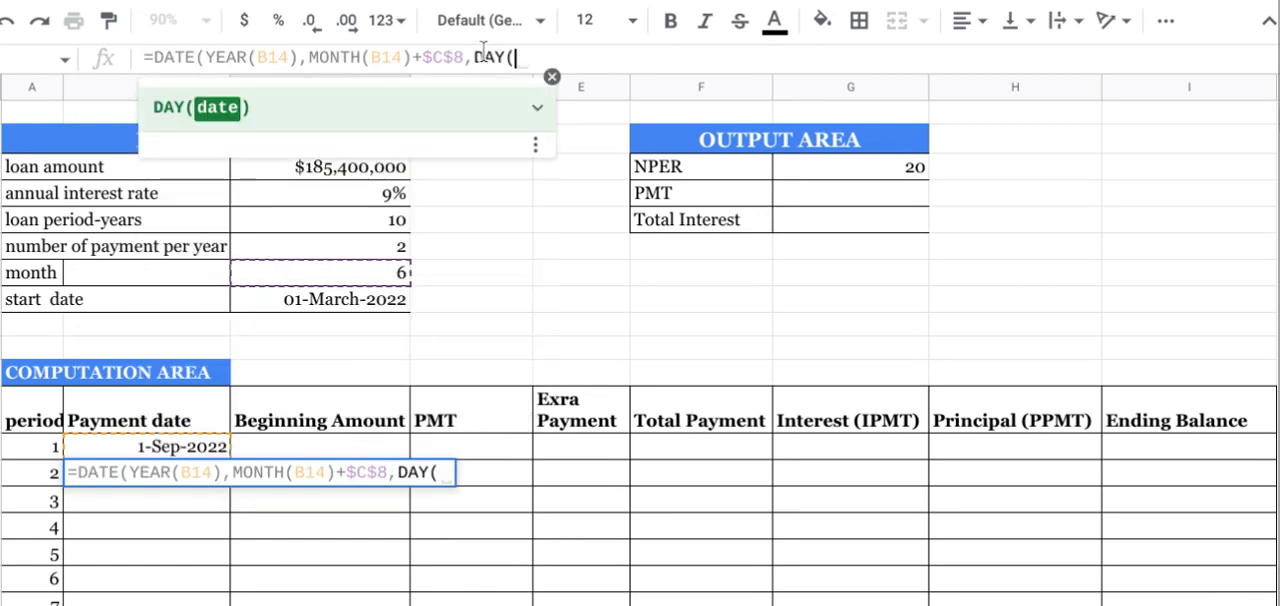
pyautogui.click(148, 446)
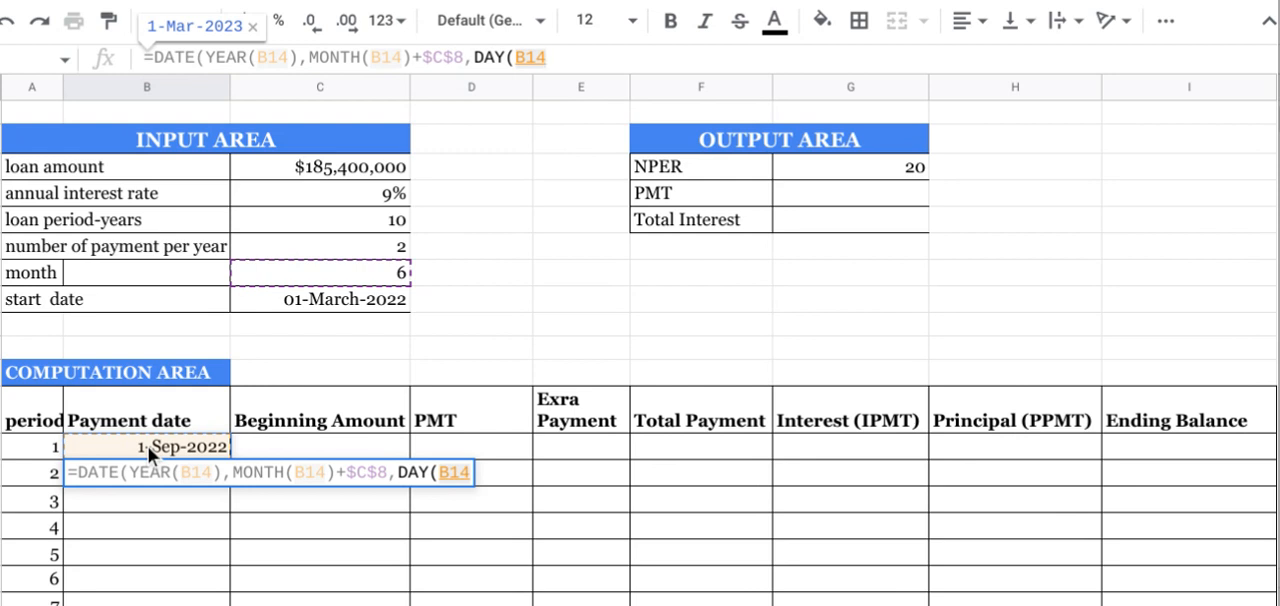
pyautogui.write(')')
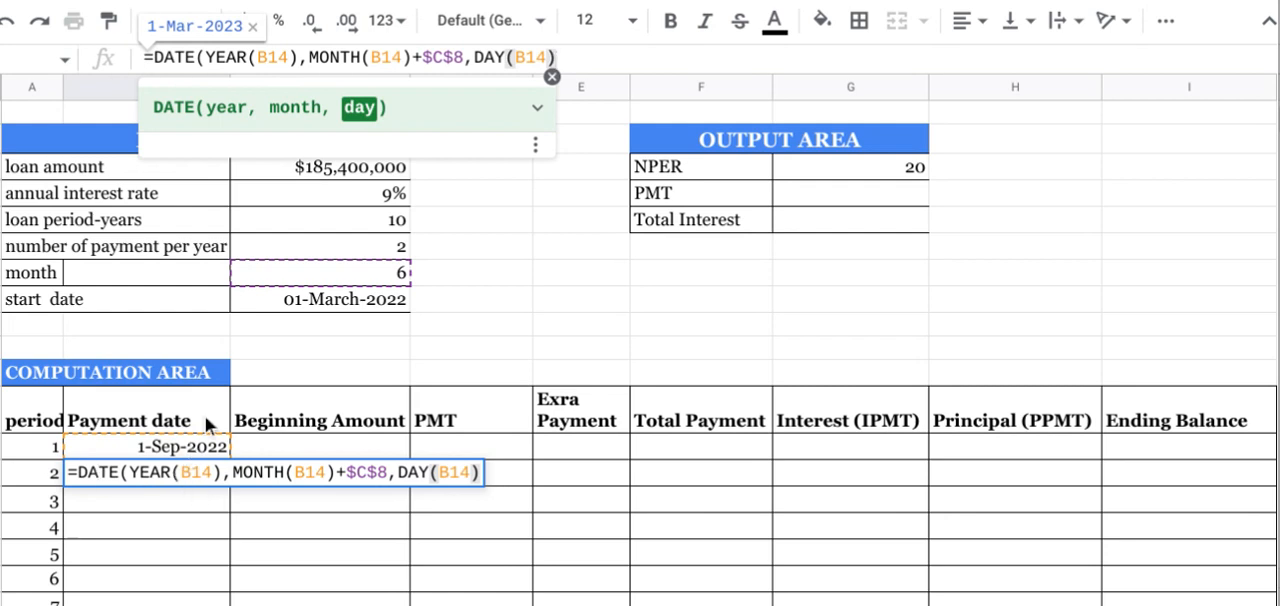
pyautogui.click(445, 60)
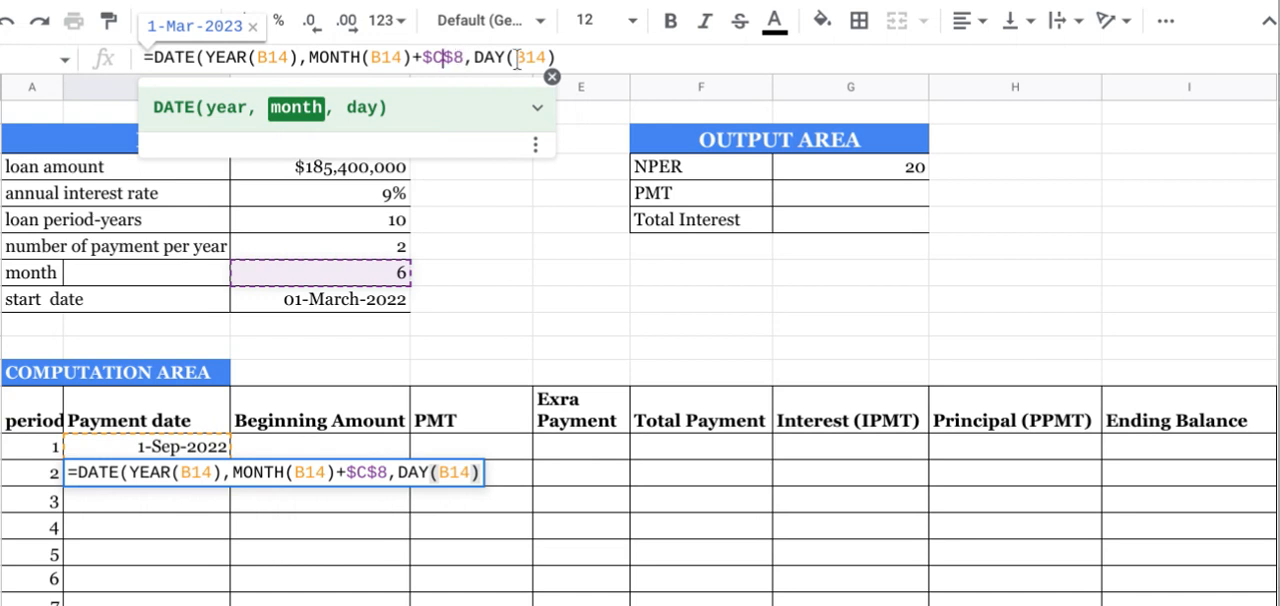
pyautogui.click(561, 57)
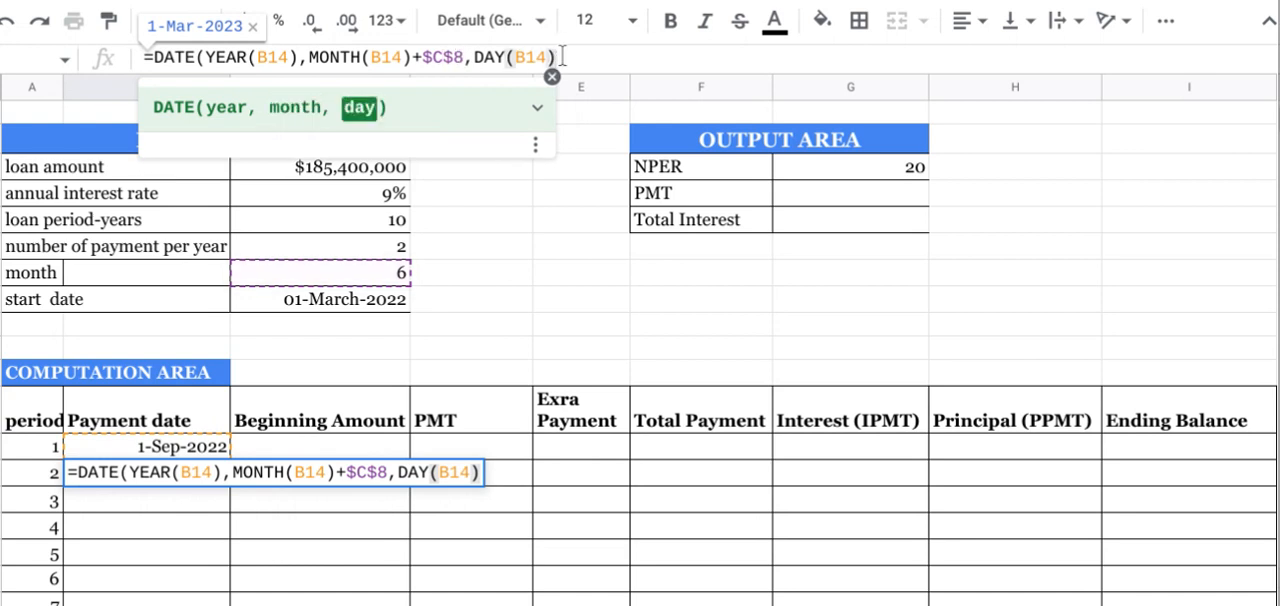
pyautogui.press('Return')
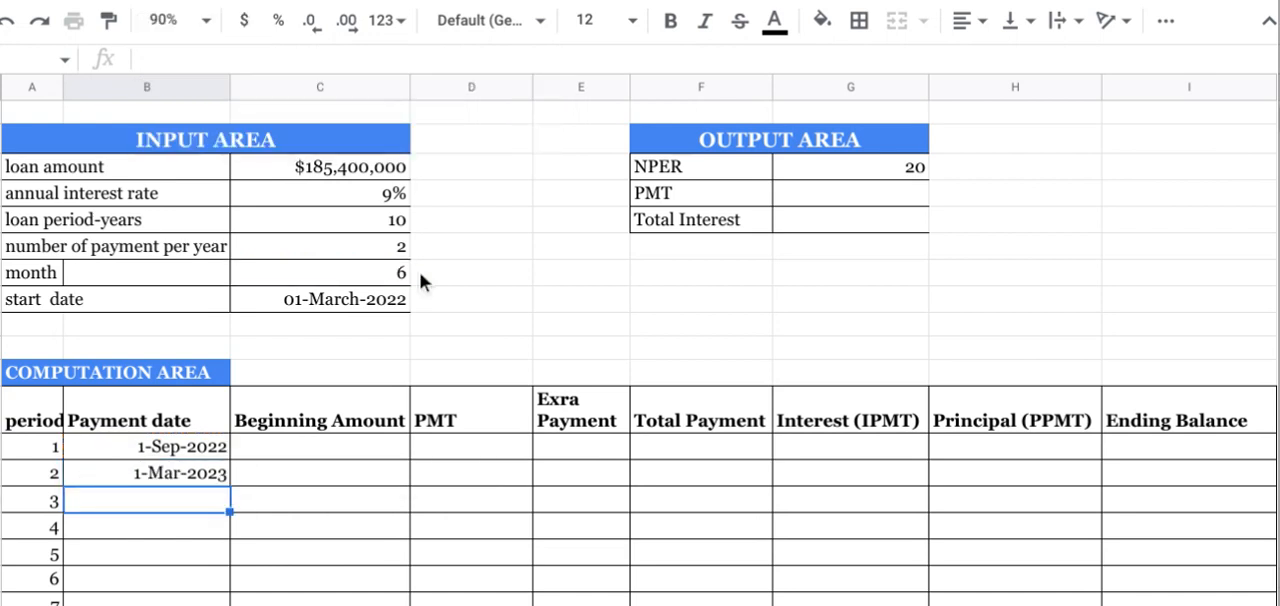
# Step: Fill period 2's payment date formula down through period 20 and check the resulting dates
pyautogui.click(171, 468)
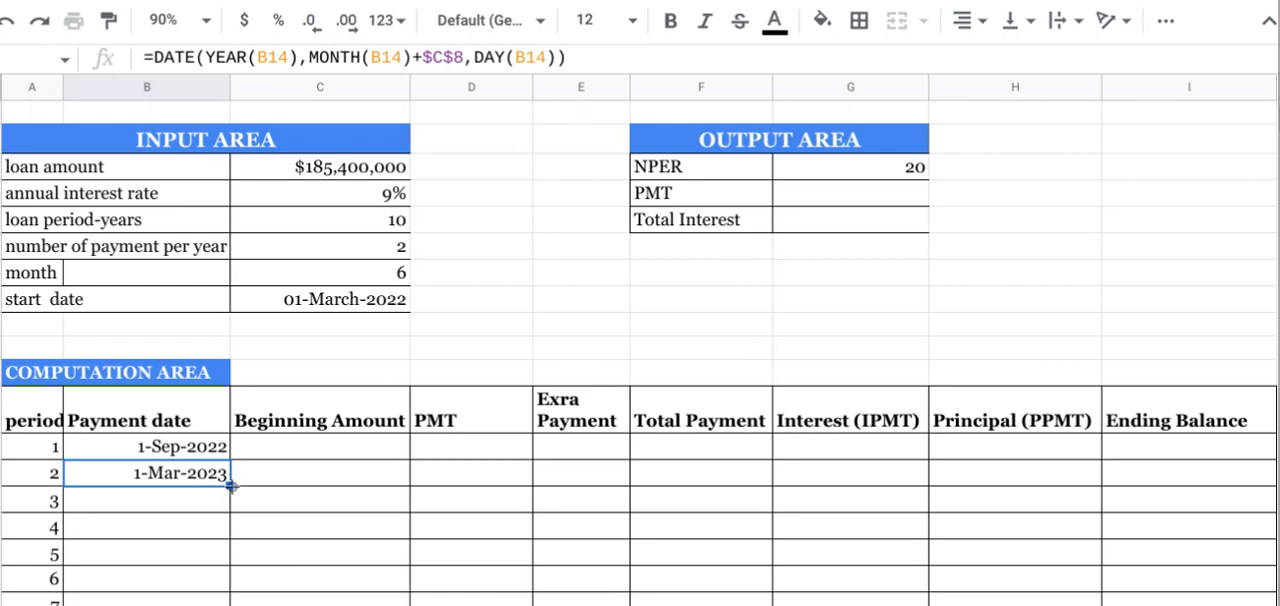
pyautogui.doubleClick(230, 486)
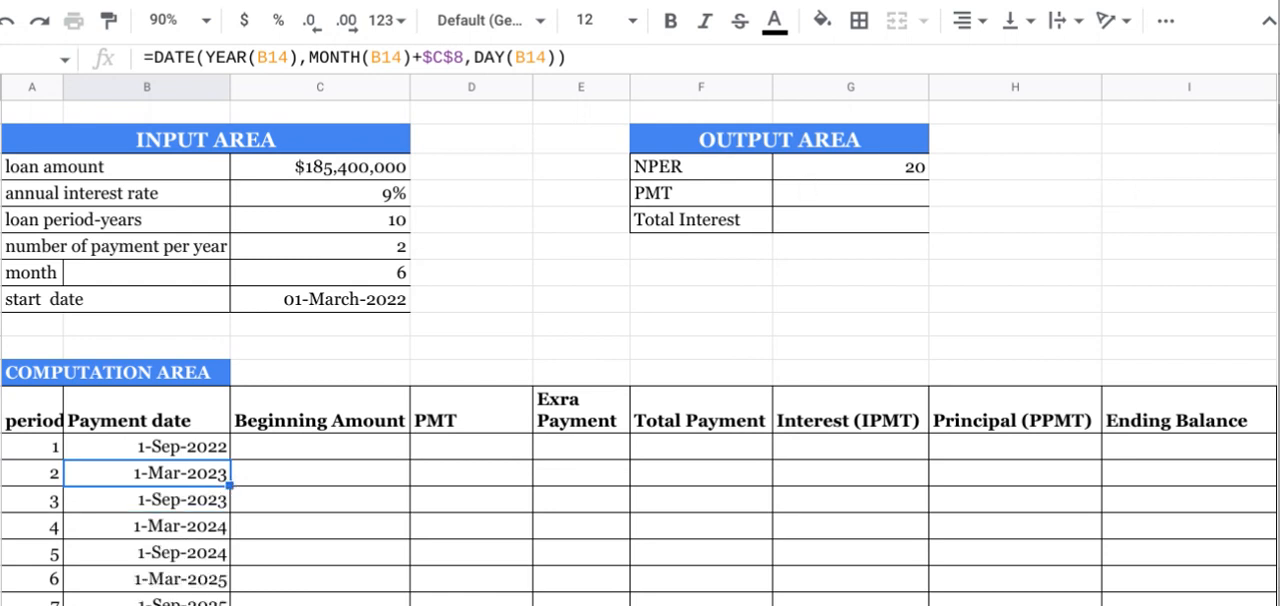
pyautogui.moveTo(1279, 119)
pyautogui.mouseDown()
pyautogui.moveTo(1279, 146)
pyautogui.moveTo(1279, 125)
pyautogui.mouseUp()
pyautogui.scroll(-2, 640, 350)
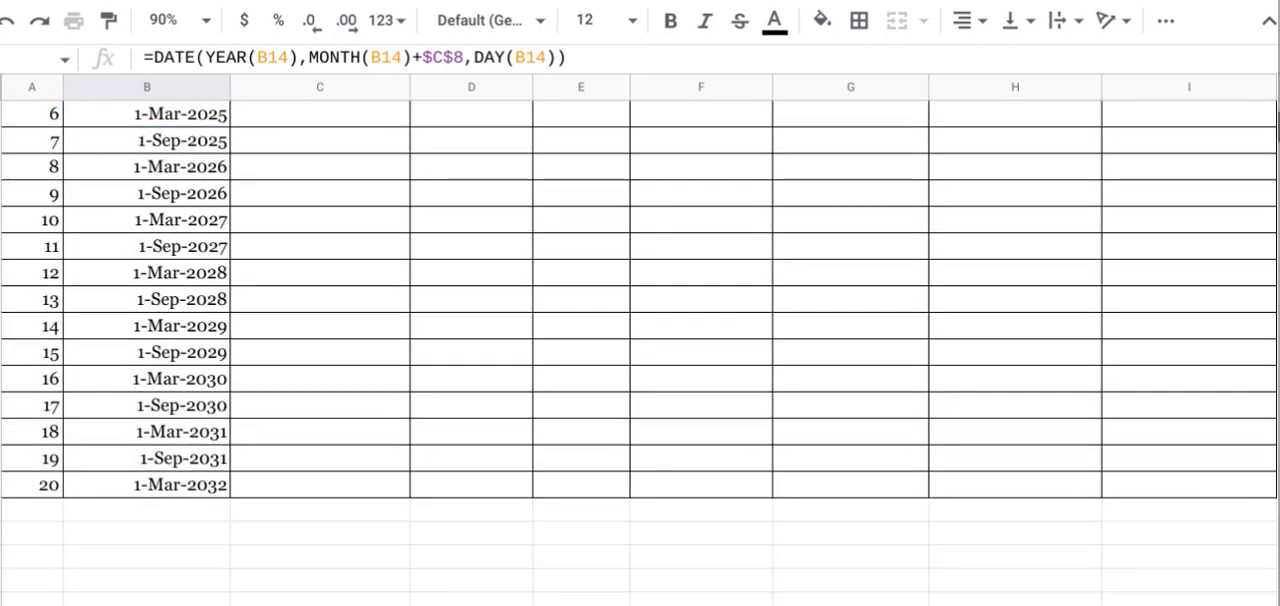
pyautogui.scroll(2, 640, 350)
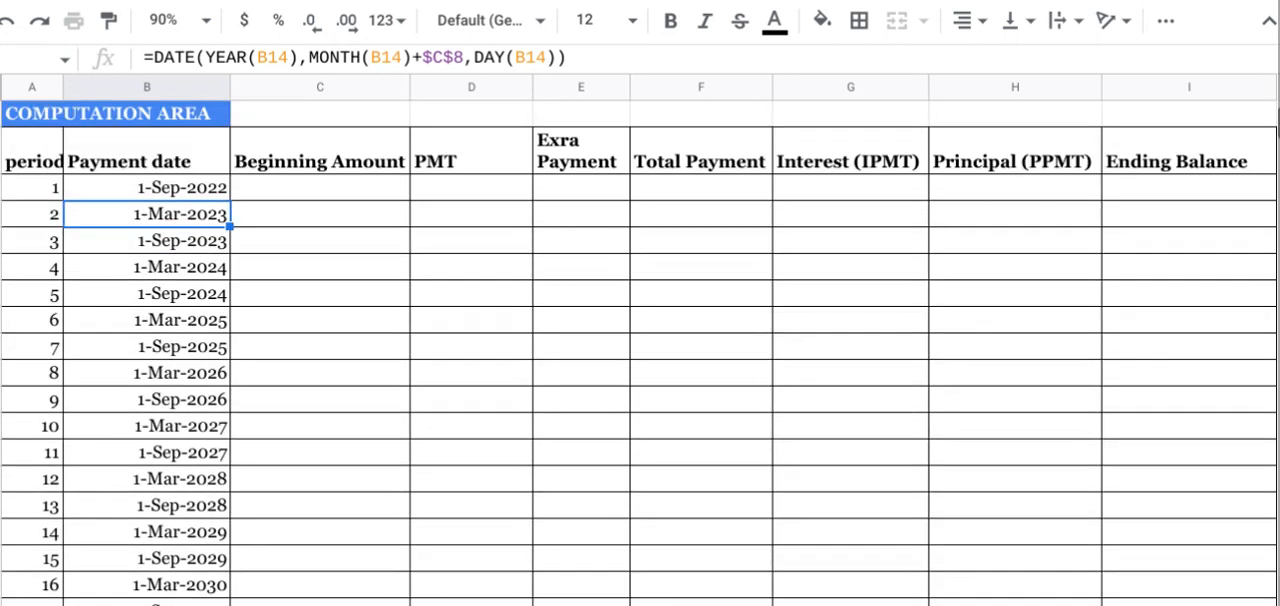
pyautogui.scroll(-2, 640, 350)
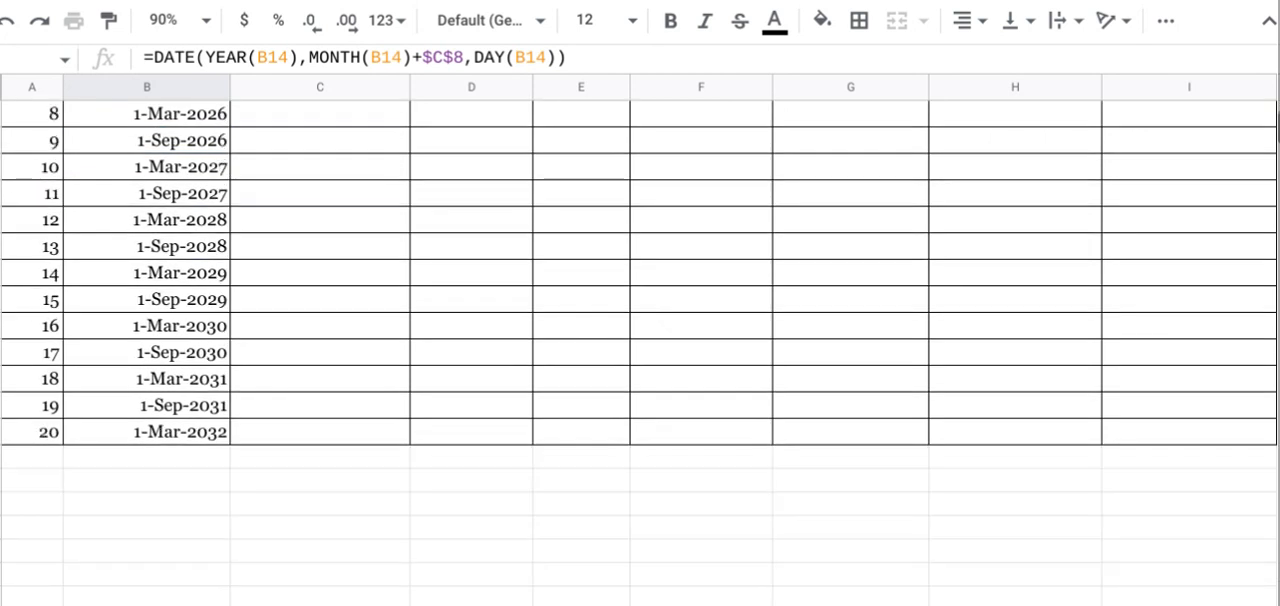
pyautogui.scroll(2, 640, 350)
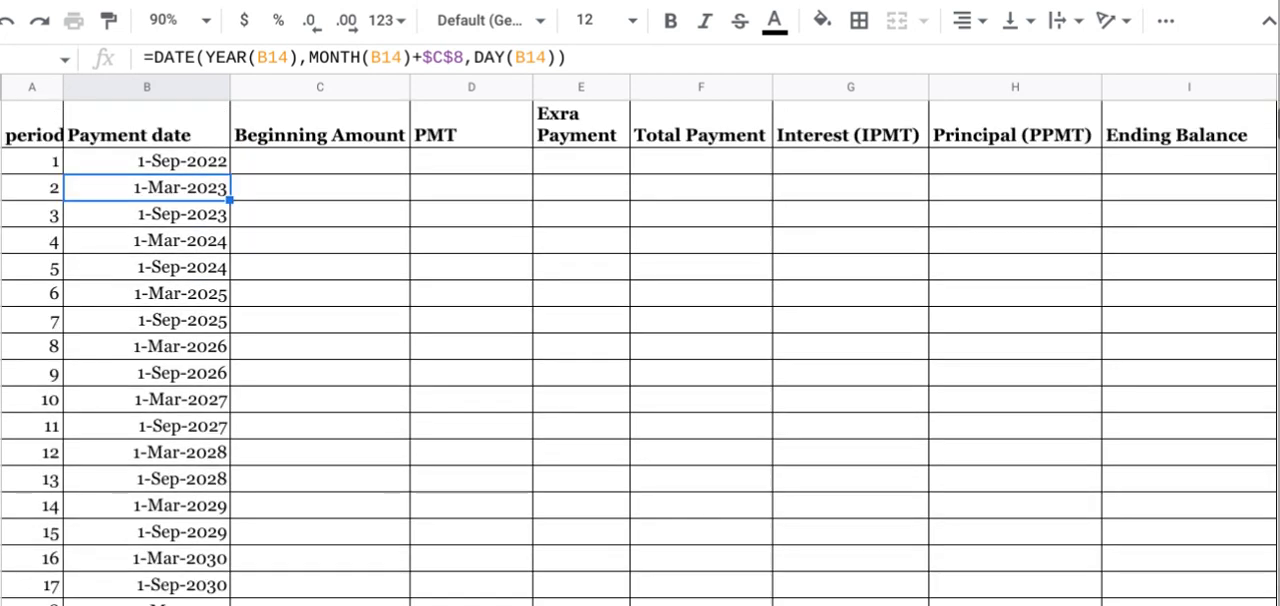
pyautogui.scroll(3, 640, 350)
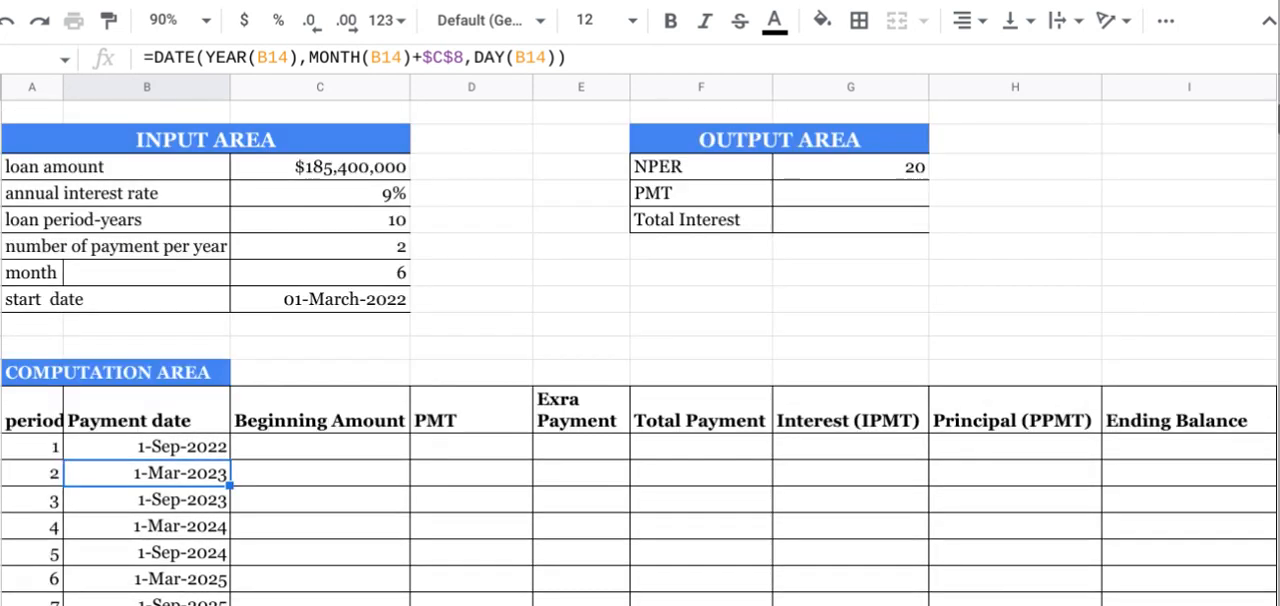
# Step: Set period 1's Beginning Amount to =C4, linking it to the loan amount
pyautogui.click(297, 443)
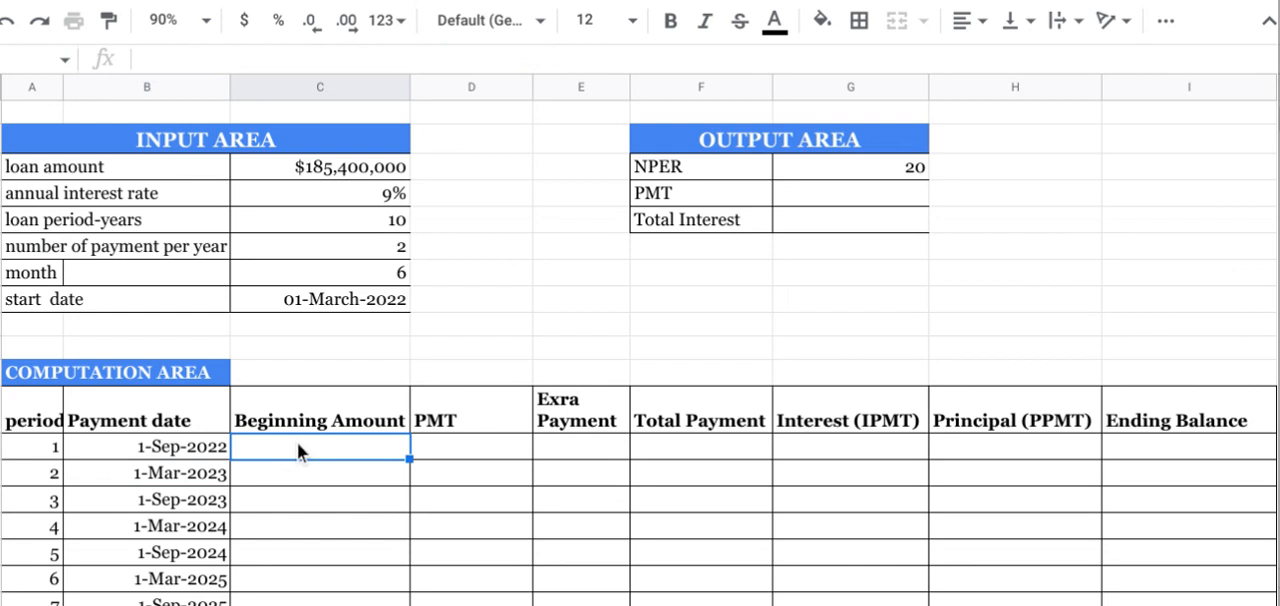
pyautogui.write('=')
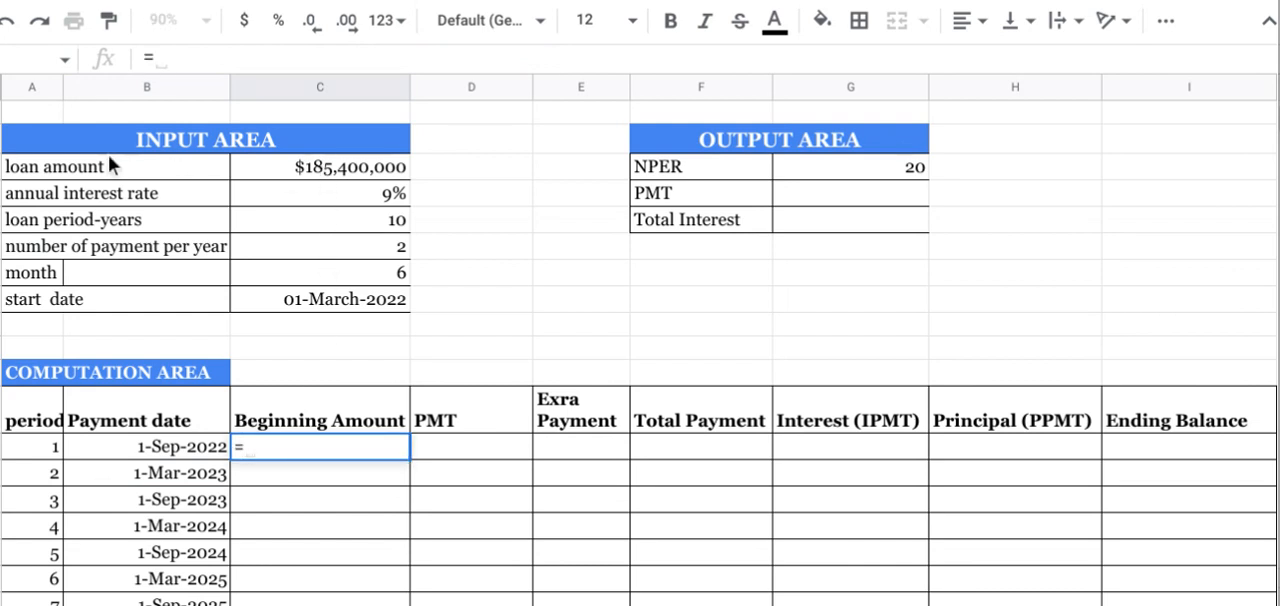
pyautogui.click(346, 170)
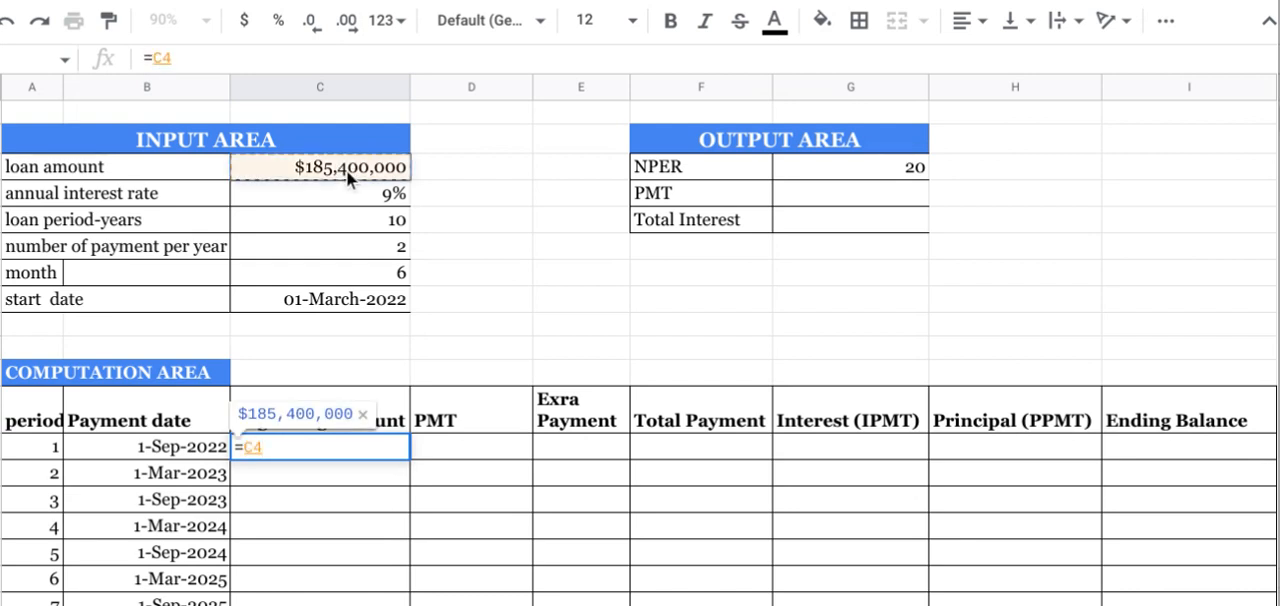
pyautogui.press('Return')
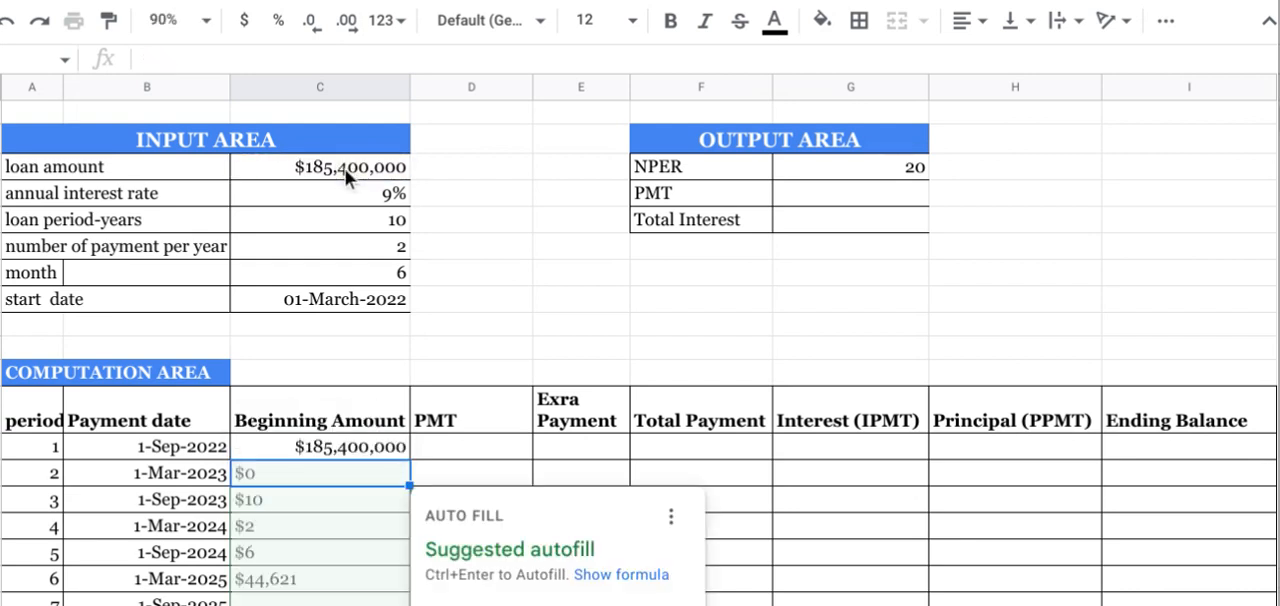
# Step: Start a PMT formula in the PMT cell of period 1
pyautogui.click(433, 442)
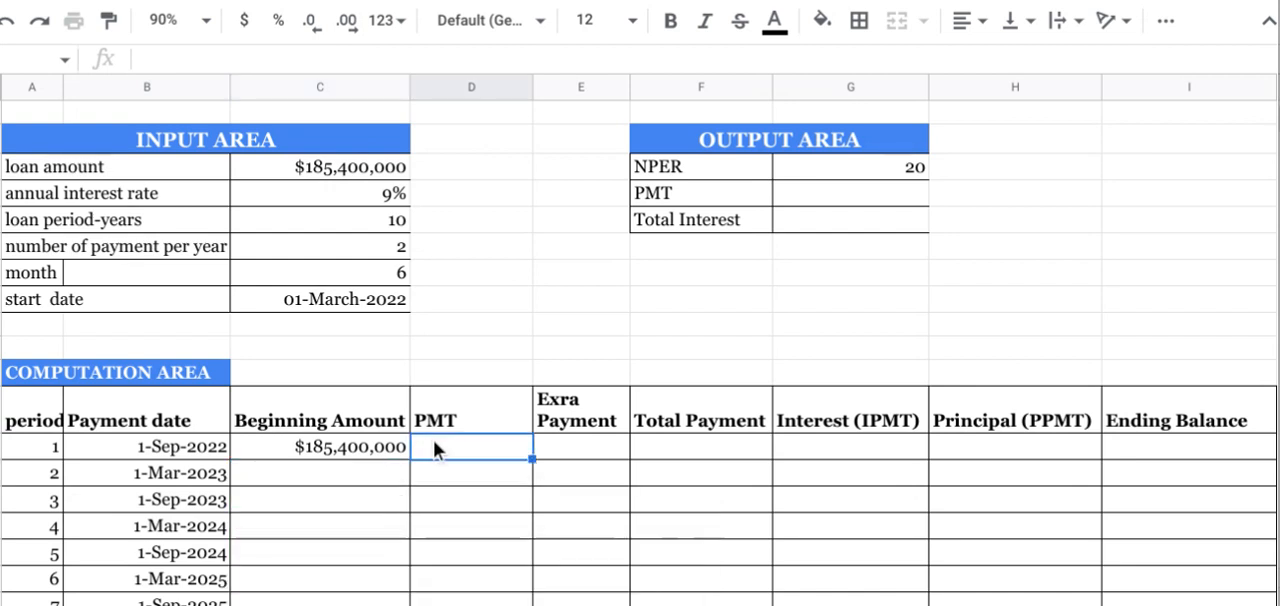
pyautogui.write('=')
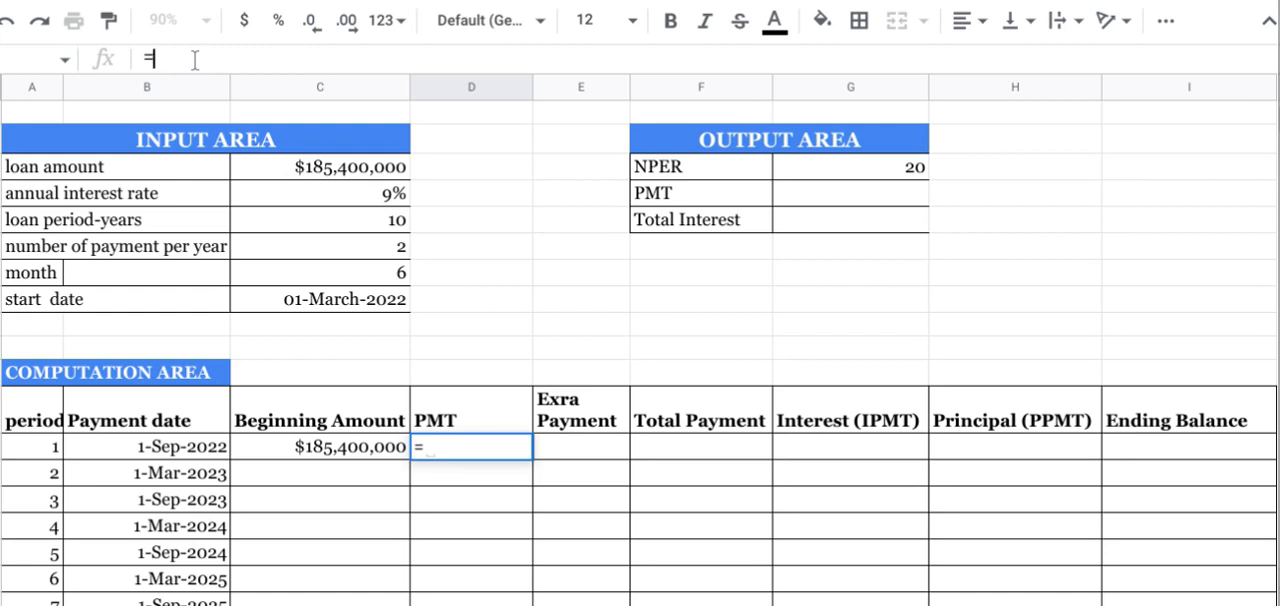
pyautogui.write('PM')
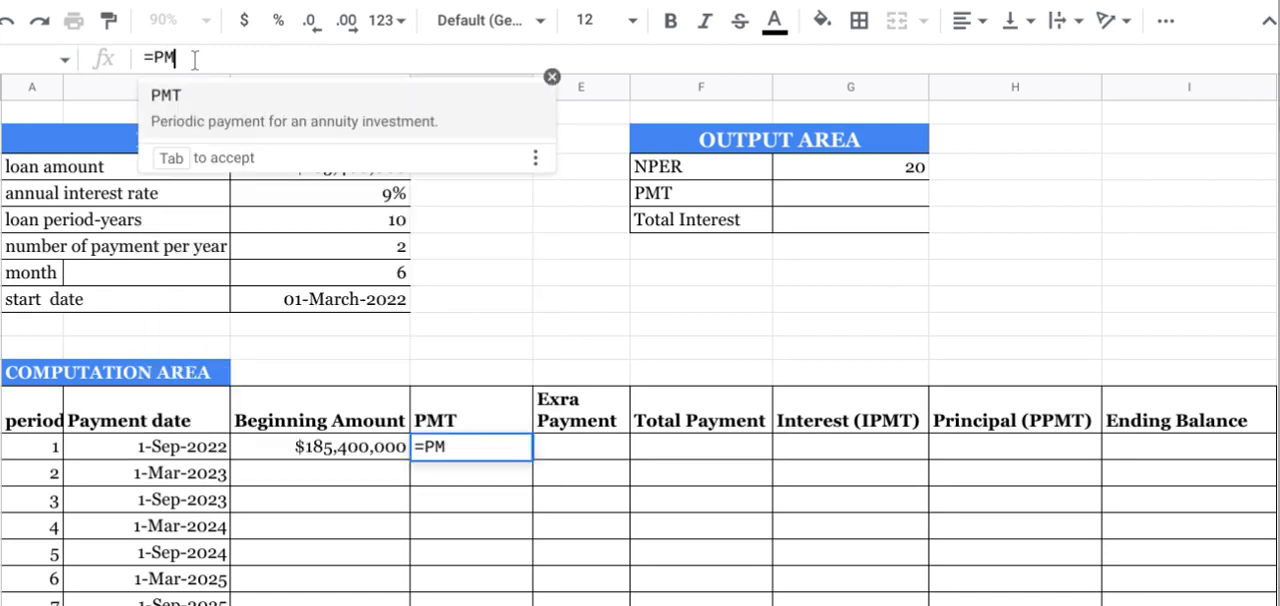
pyautogui.write('T(')
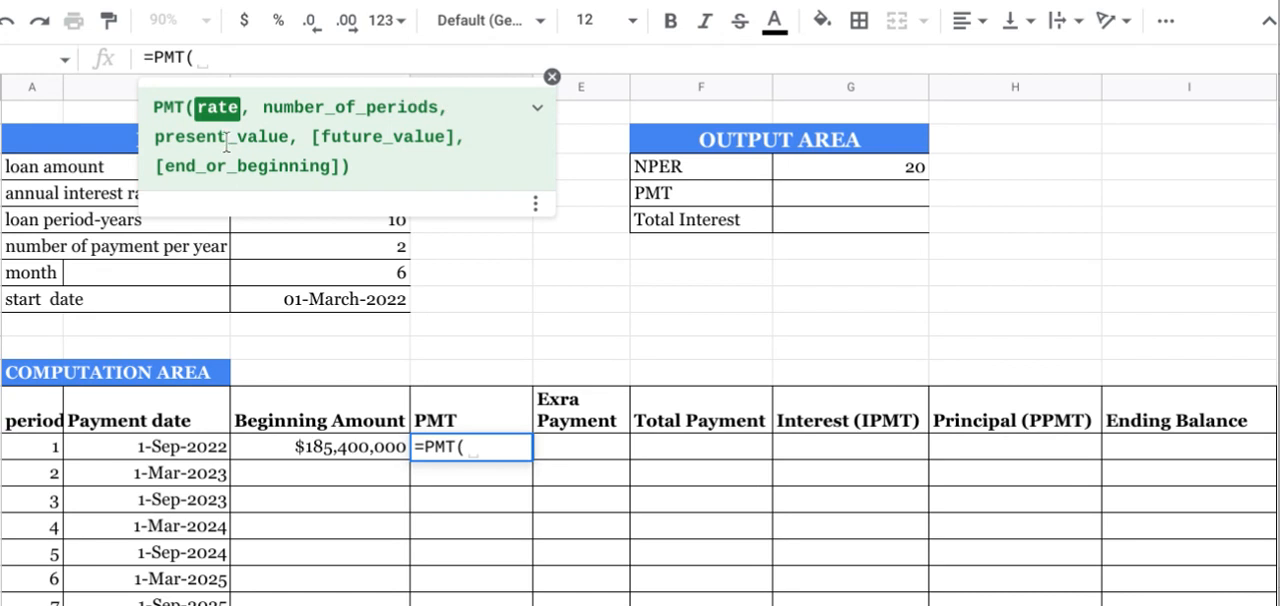
# Step: Reference the annual interest rate in the PMT formula's rate argument as the absolute cell $C$5, hiding the function help meanwhile
pyautogui.click(552, 77)
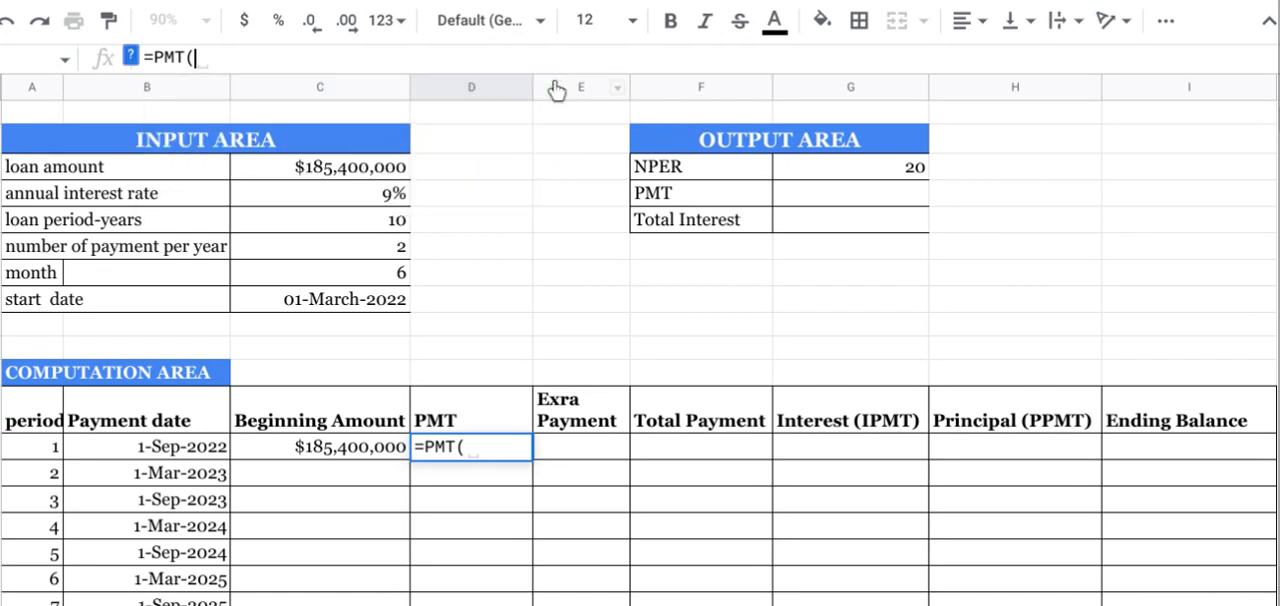
pyautogui.click(378, 188)
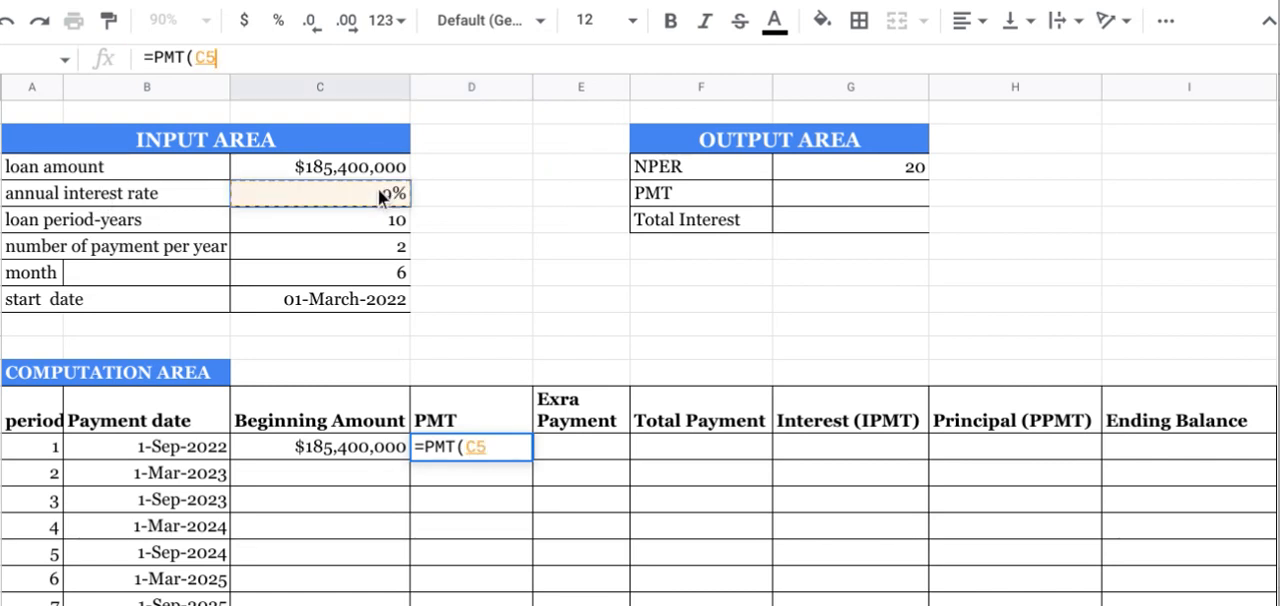
pyautogui.click(210, 57)
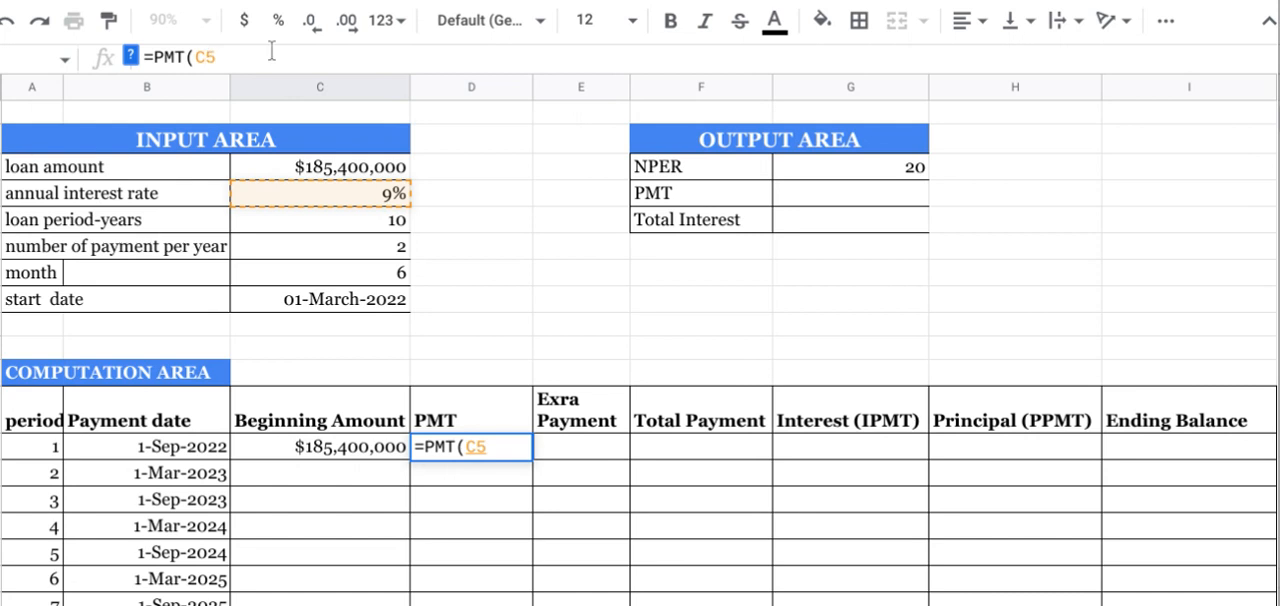
pyautogui.press('F4')
pyautogui.press('F4')
pyautogui.press('F4')
pyautogui.press('F4')
pyautogui.press('F4')
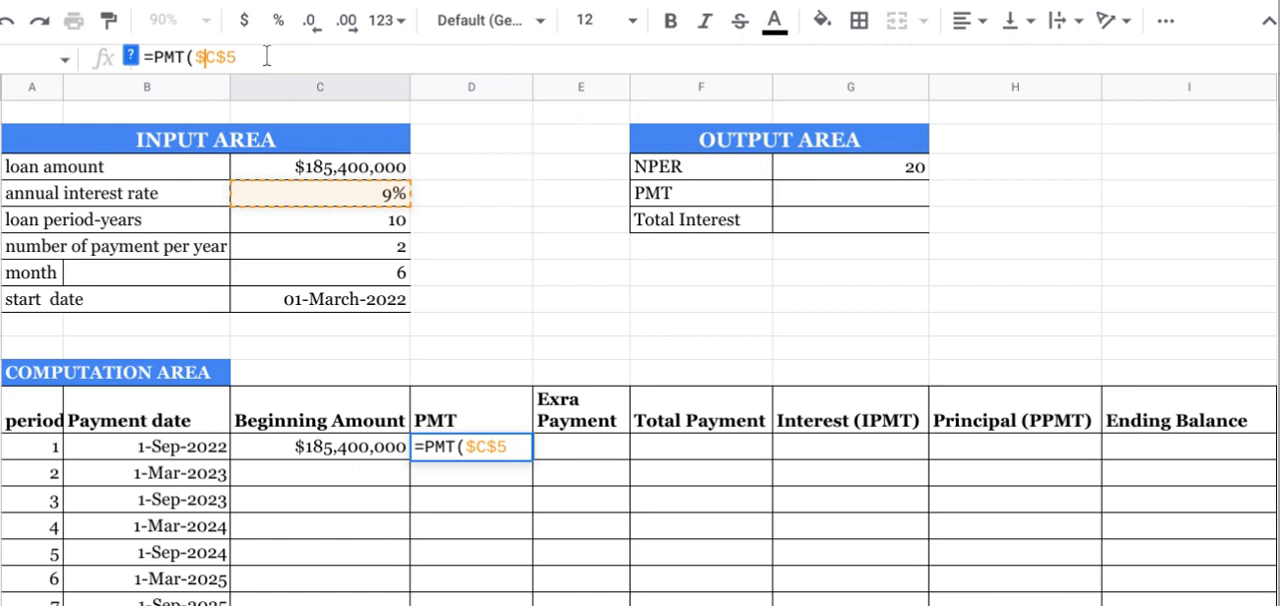
pyautogui.click(131, 57)
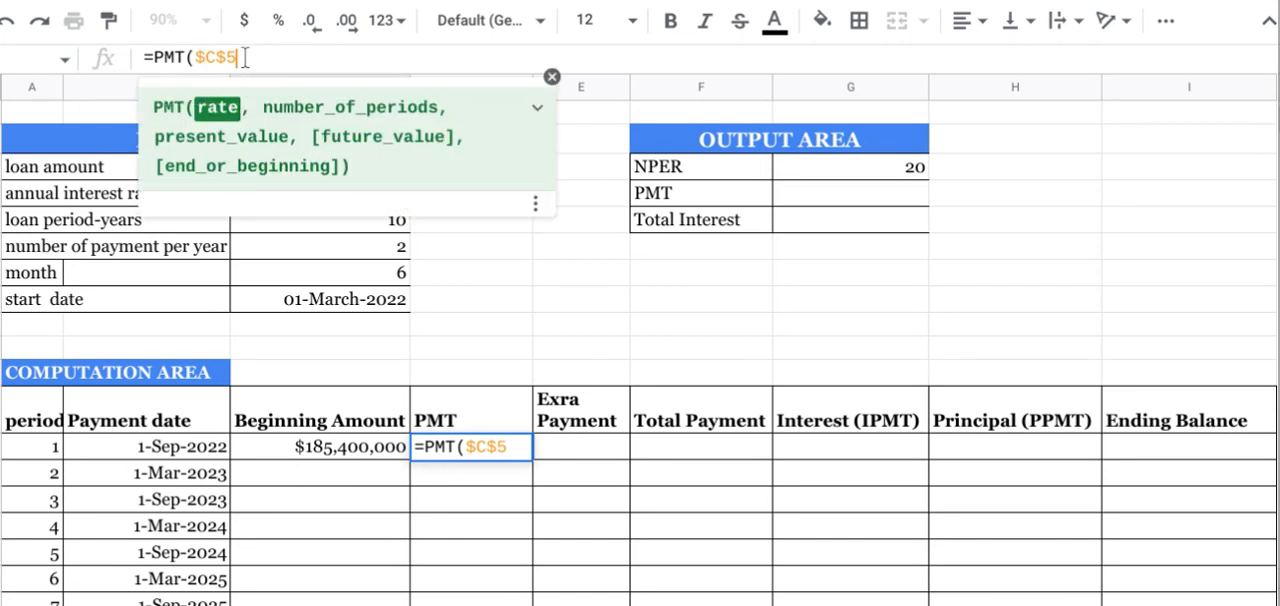
# Step: Divide the rate argument of period 1's PMT formula by the number of payments per year, as the absolute cell $C$7
pyautogui.write('/')
pyautogui.click(552, 78)
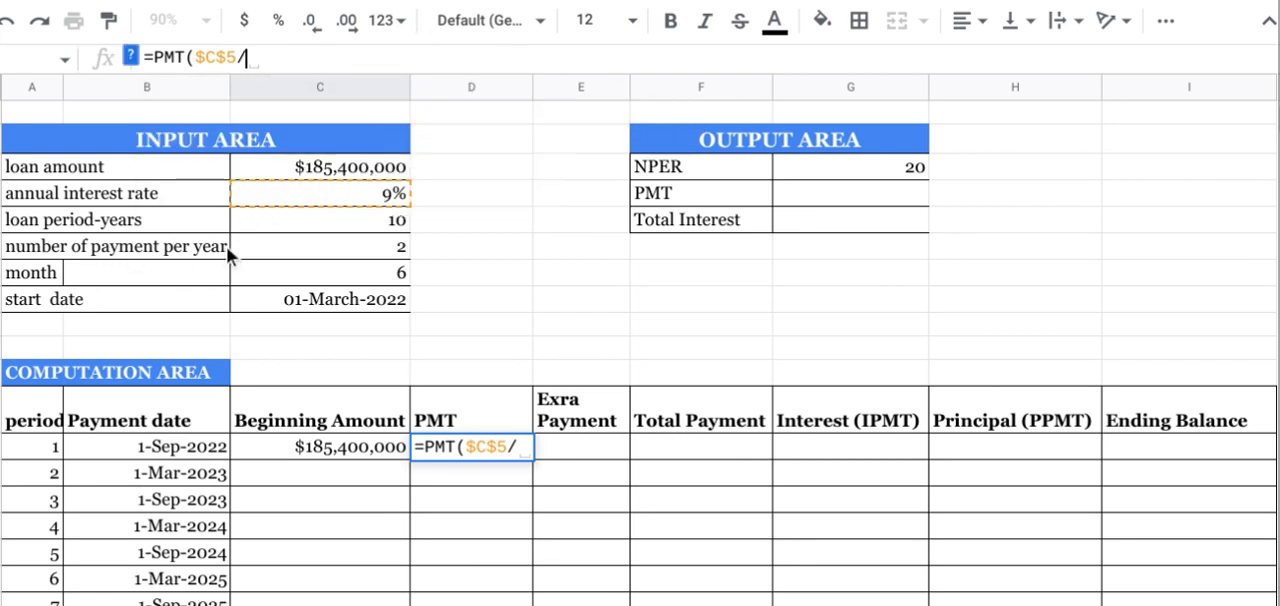
pyautogui.click(328, 244)
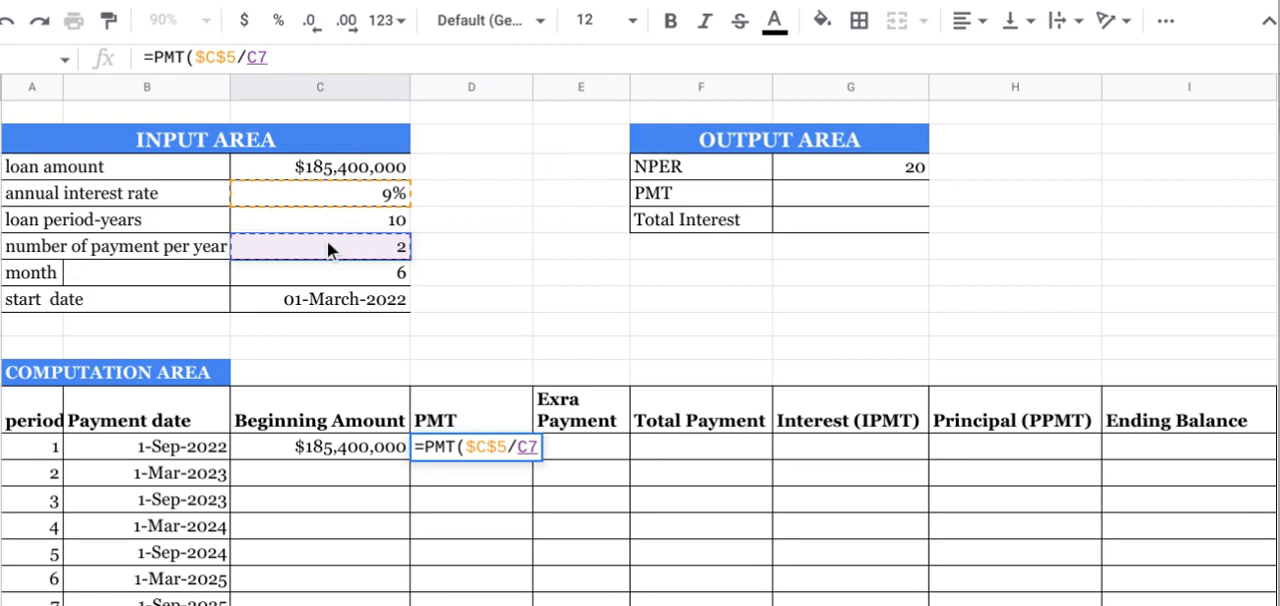
pyautogui.click(260, 60)
pyautogui.write('$')
pyautogui.press('Left')
pyautogui.press('Left')
pyautogui.write('$7')
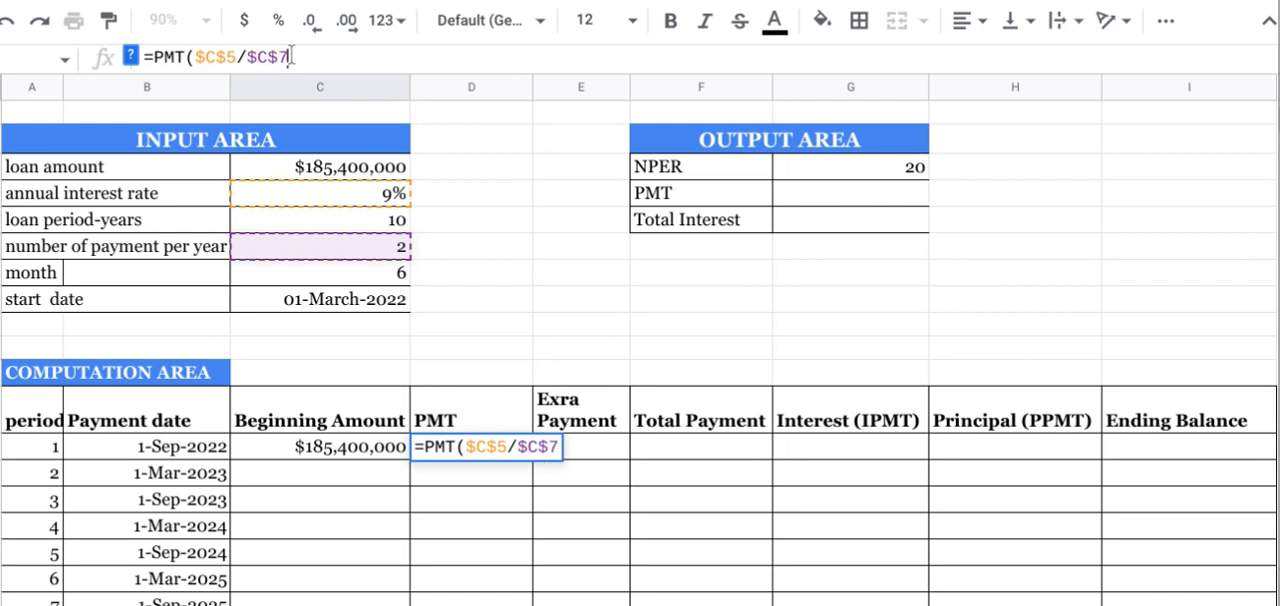
pyautogui.write(',')
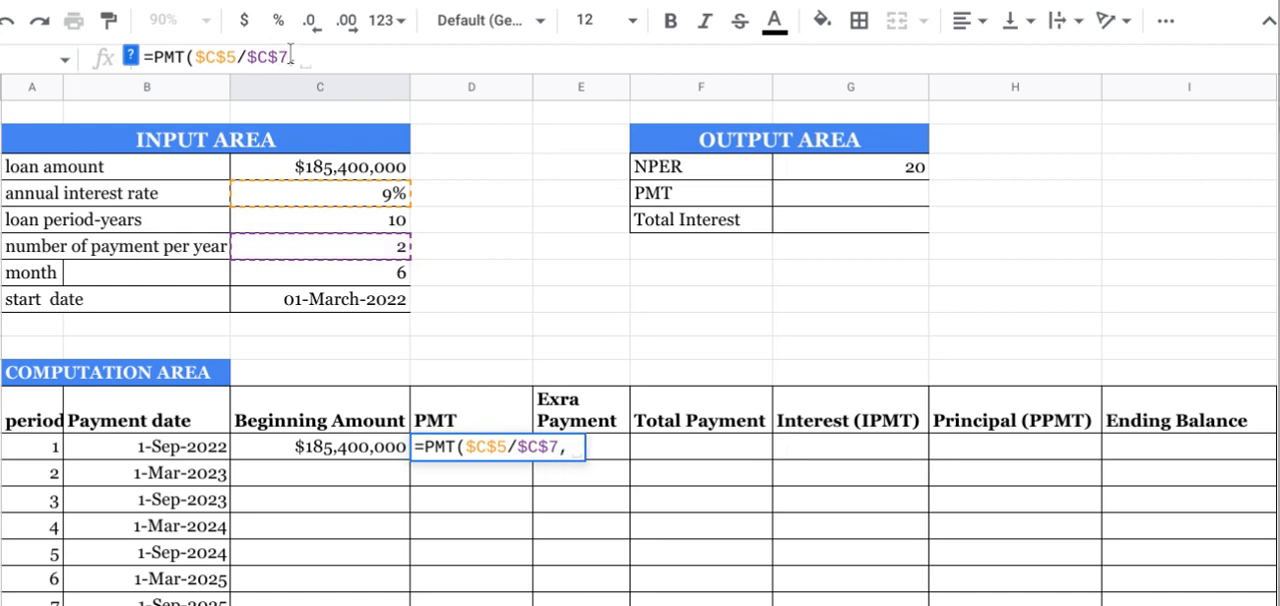
# Step: Reference the NPER output as the absolute cell $G$4 in the PMT formula's number_of_periods argument
pyautogui.click(131, 58)
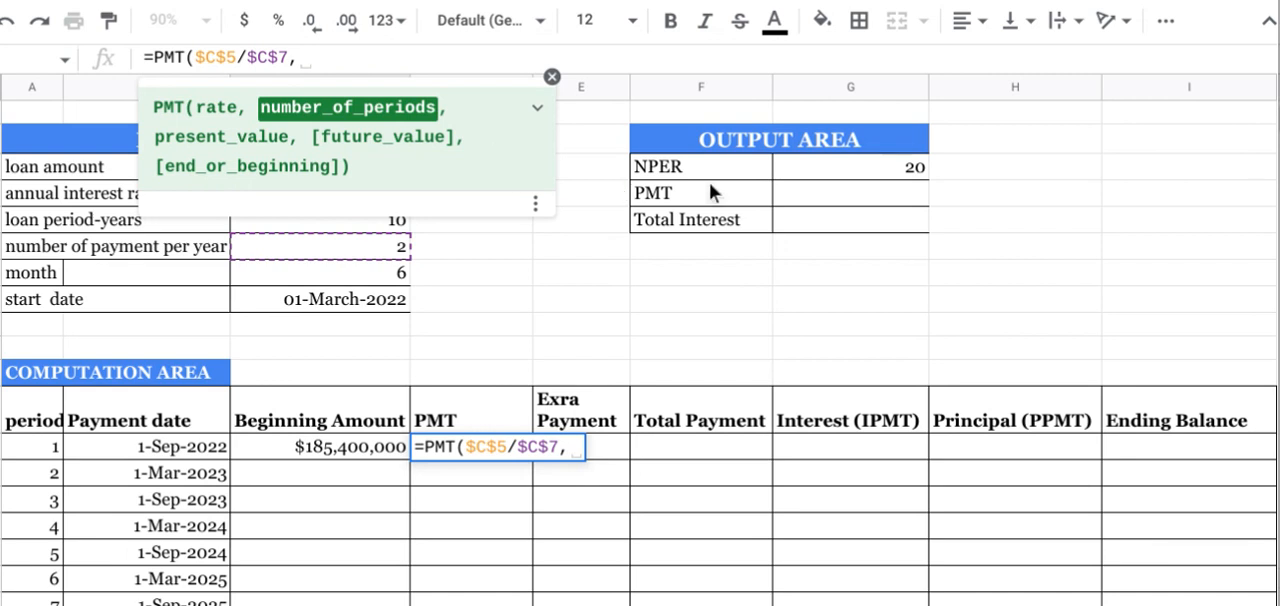
pyautogui.click(904, 170)
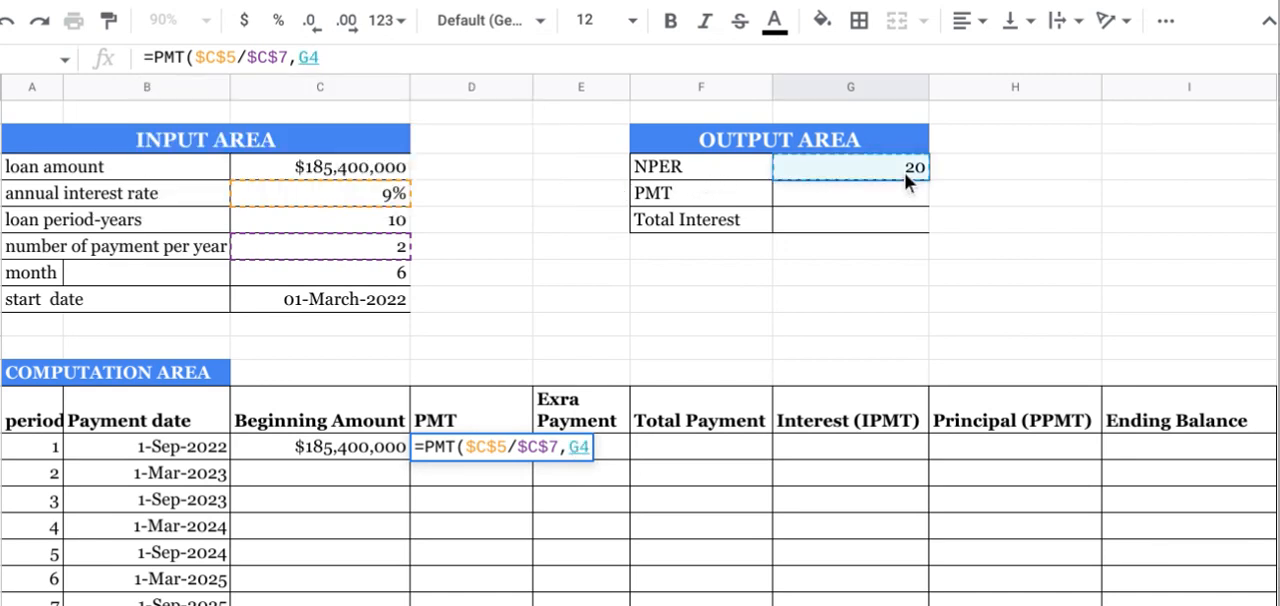
pyautogui.click(310, 57)
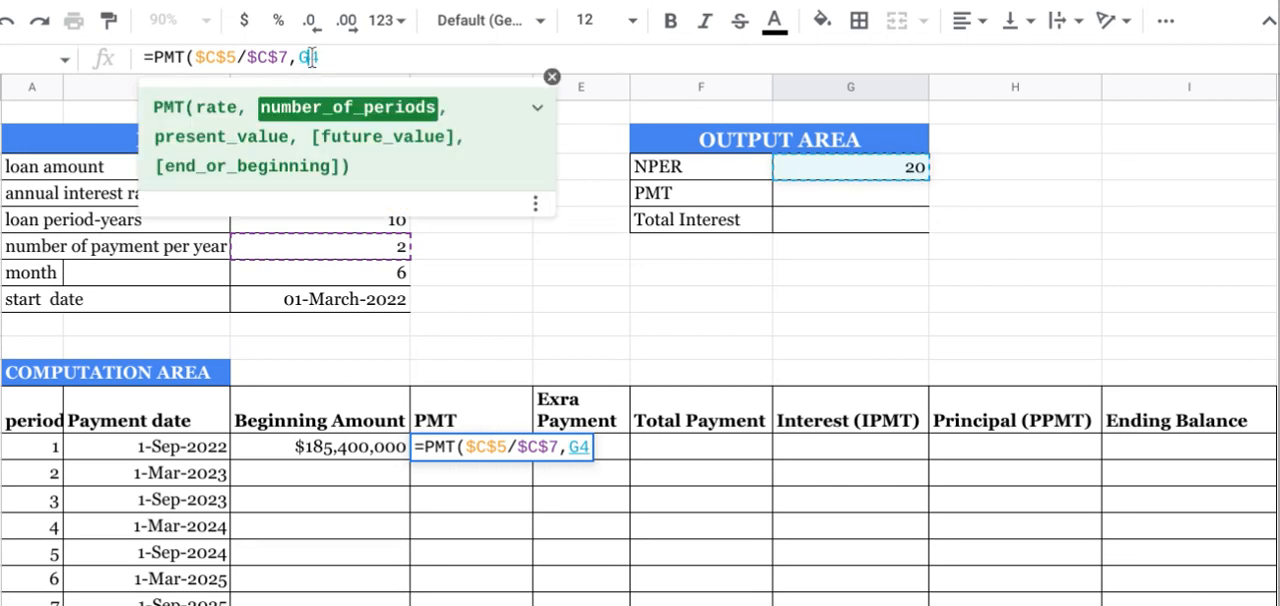
pyautogui.write('$')
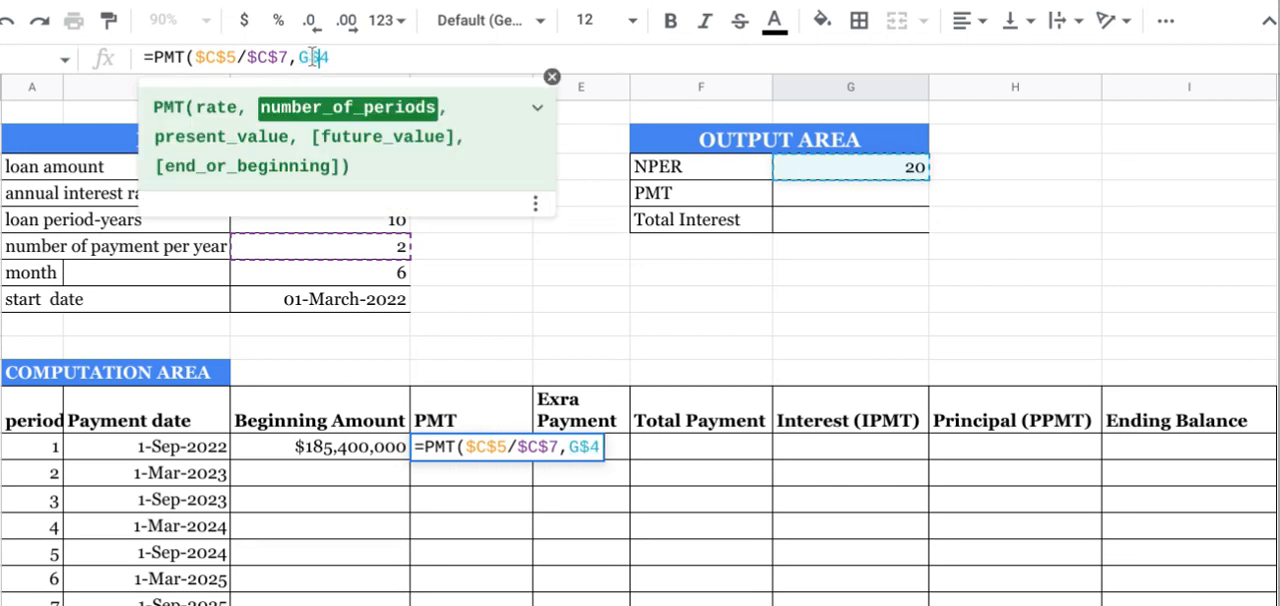
pyautogui.press('Left')
pyautogui.write('$')
pyautogui.click(363, 59)
pyautogui.write(',')
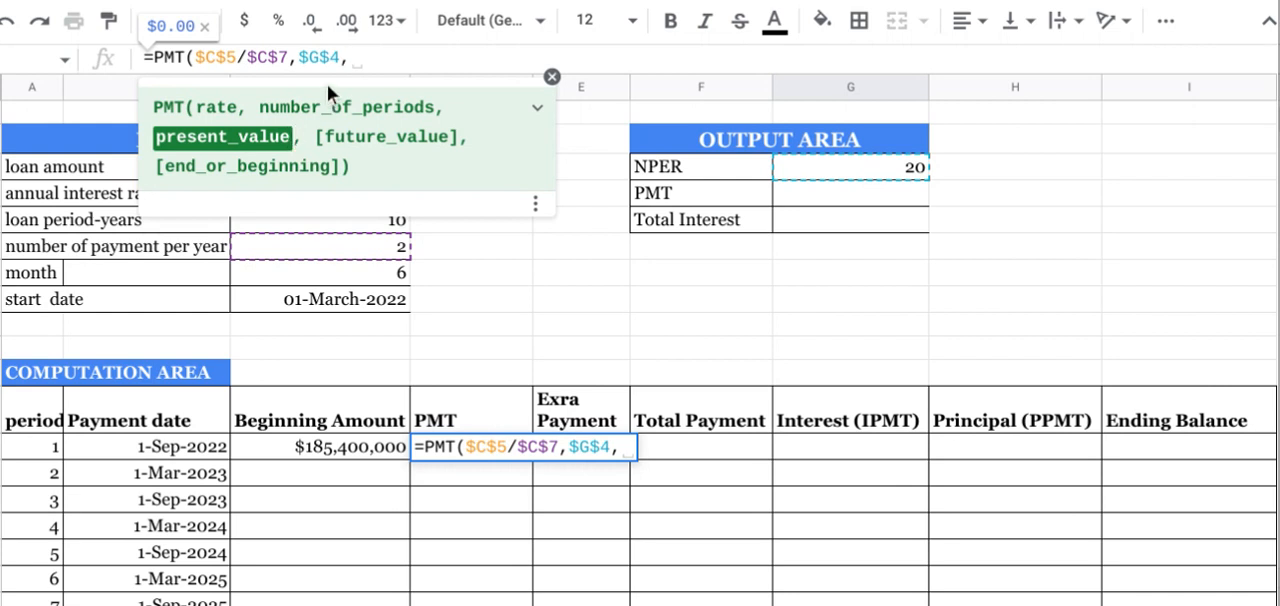
# Step: Use the negative loan amount, -$C$4, as the present value and complete the formula =PMT($C$5/$C$7,$G$4,-$C$4)
pyautogui.write('-')
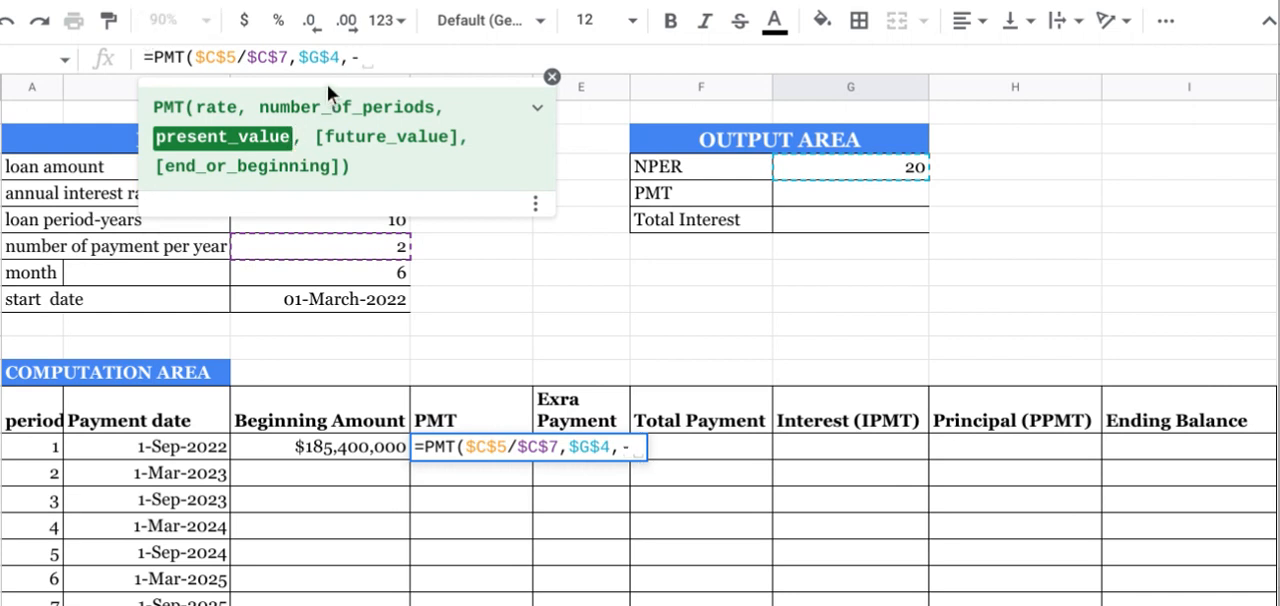
pyautogui.click(551, 76)
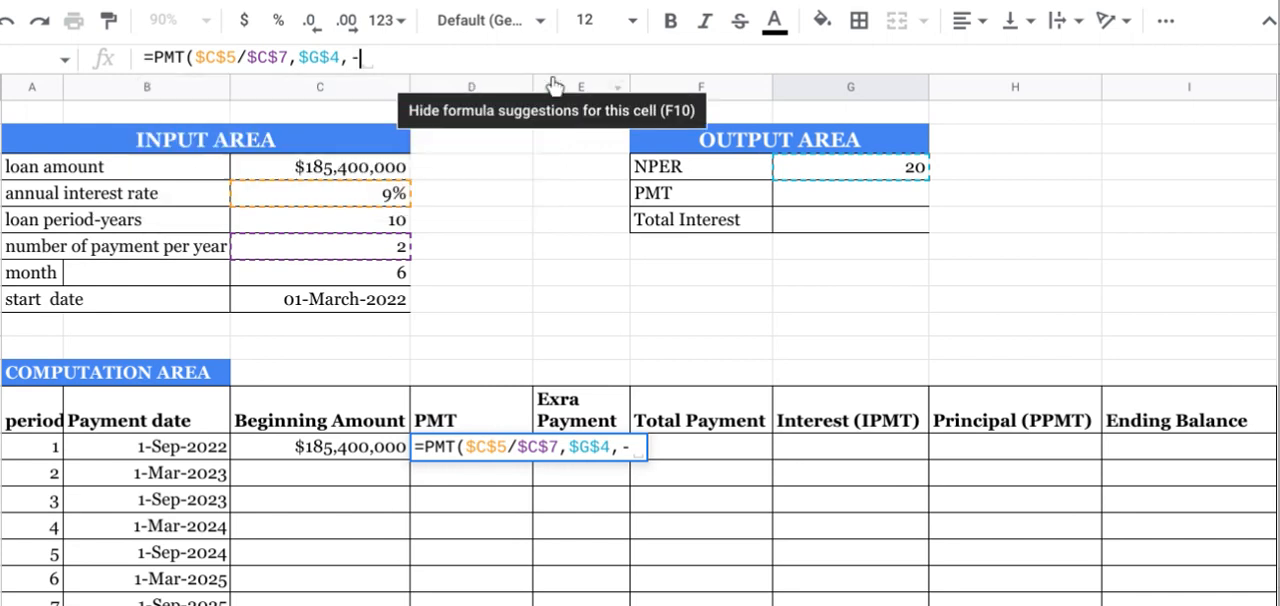
pyautogui.click(327, 164)
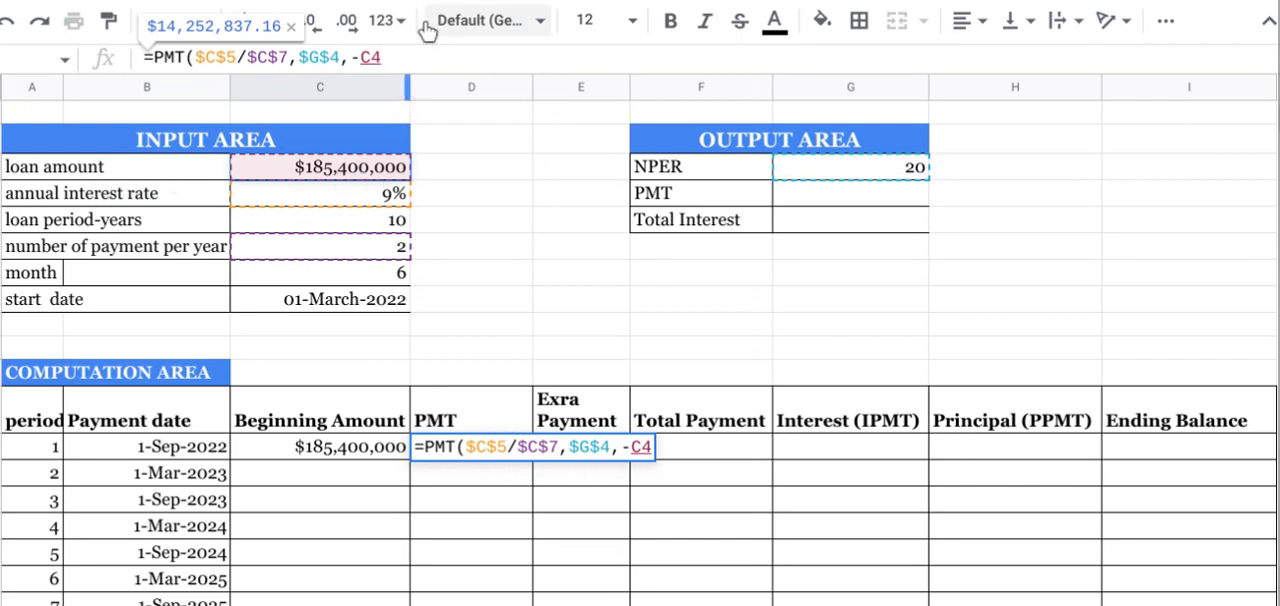
pyautogui.click(372, 57)
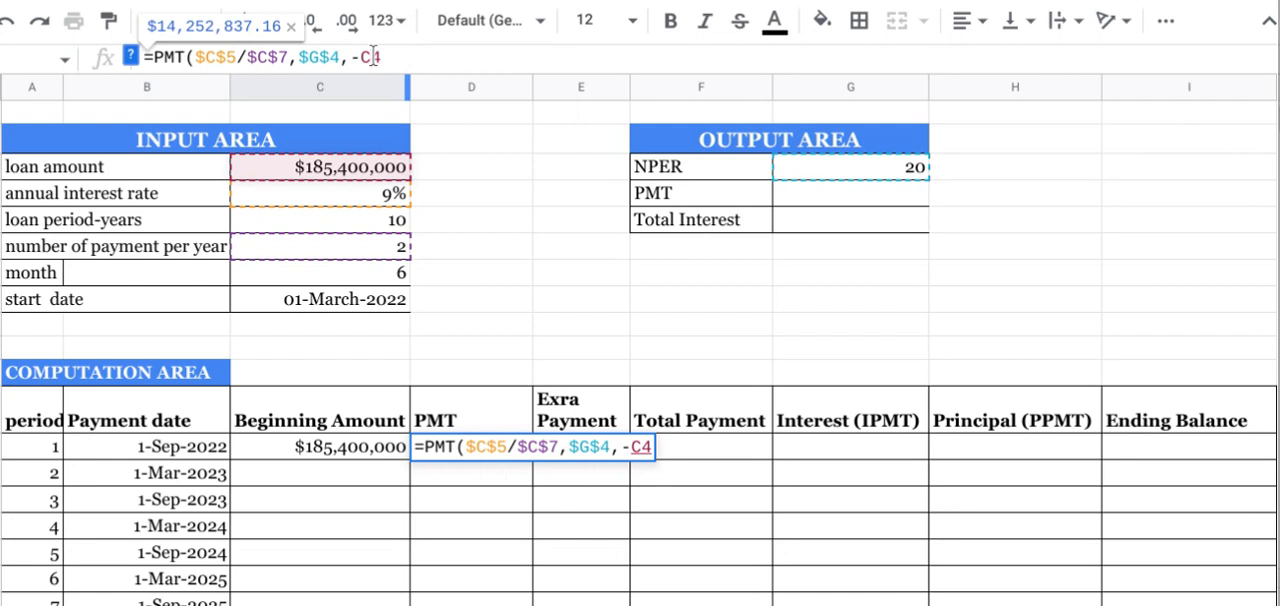
pyautogui.write('$')
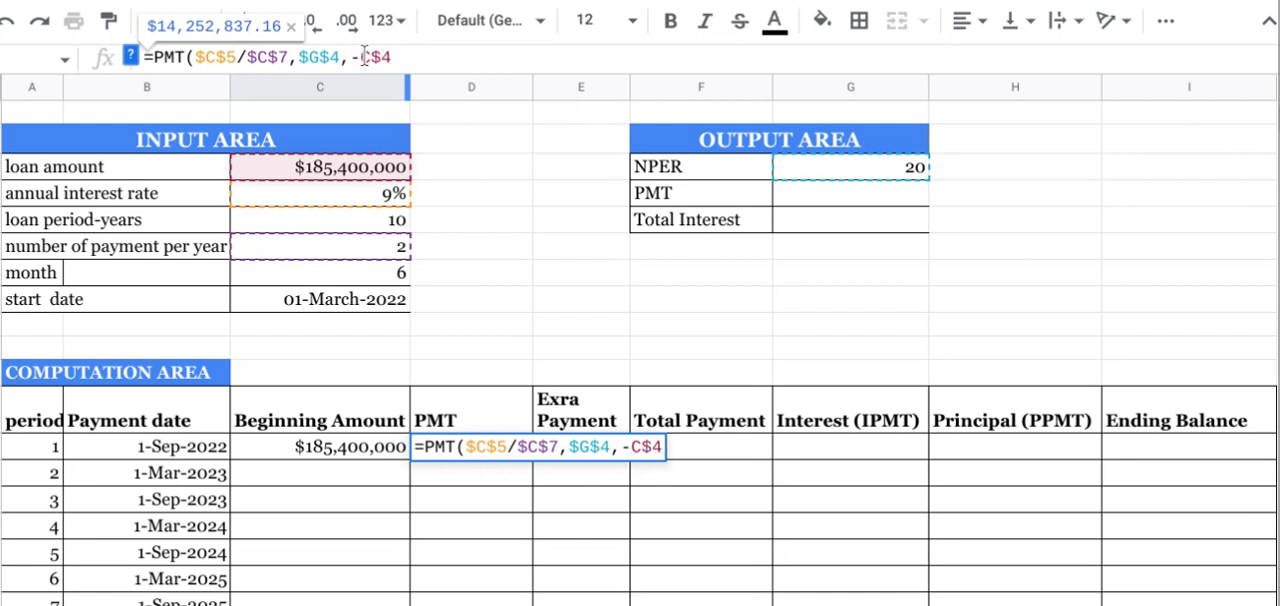
pyautogui.click(361, 57)
pyautogui.write('$')
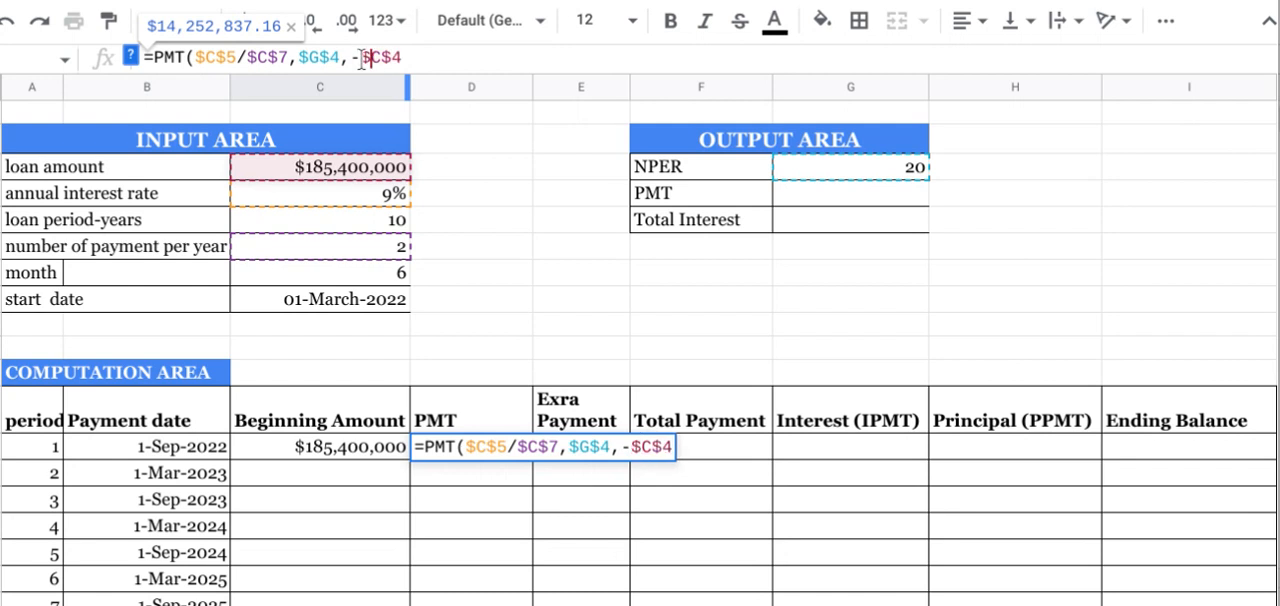
pyautogui.click(408, 57)
pyautogui.write(')')
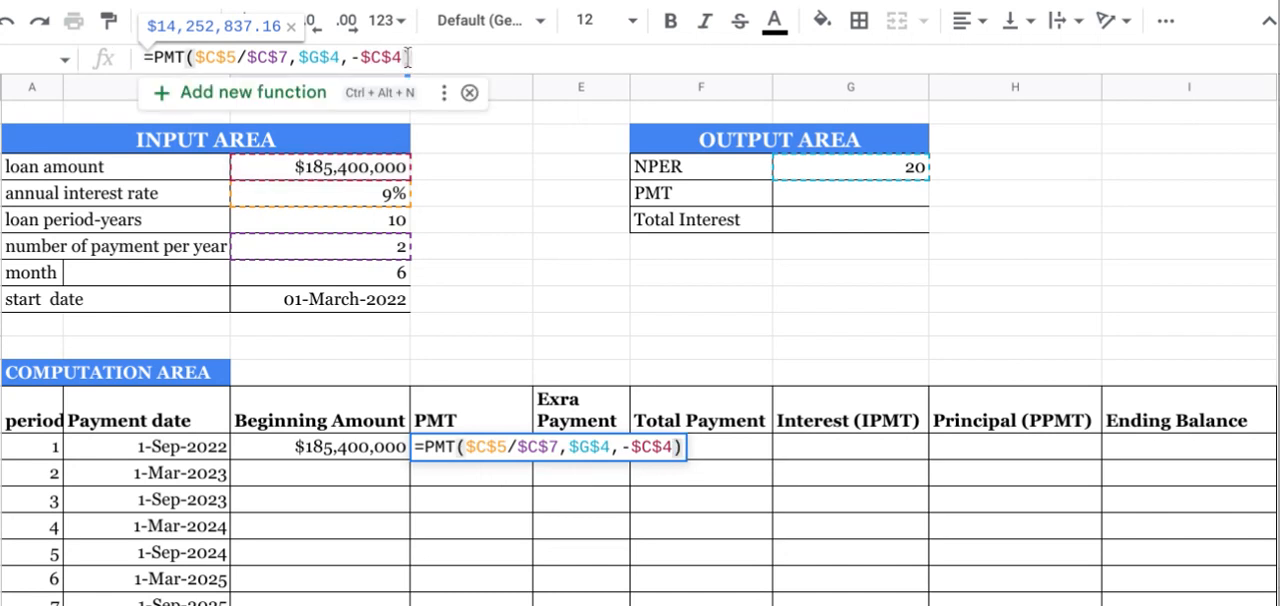
pyautogui.press('Return')
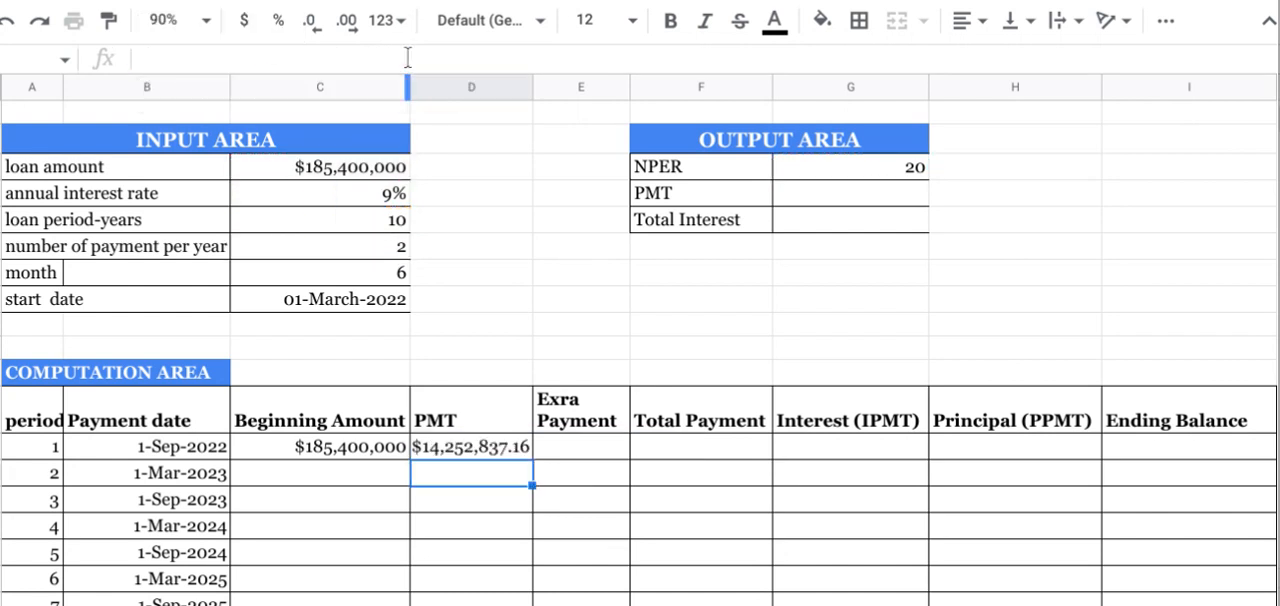
# Step: Remove the decimal places from period 1's PMT amount
pyautogui.click(449, 449)
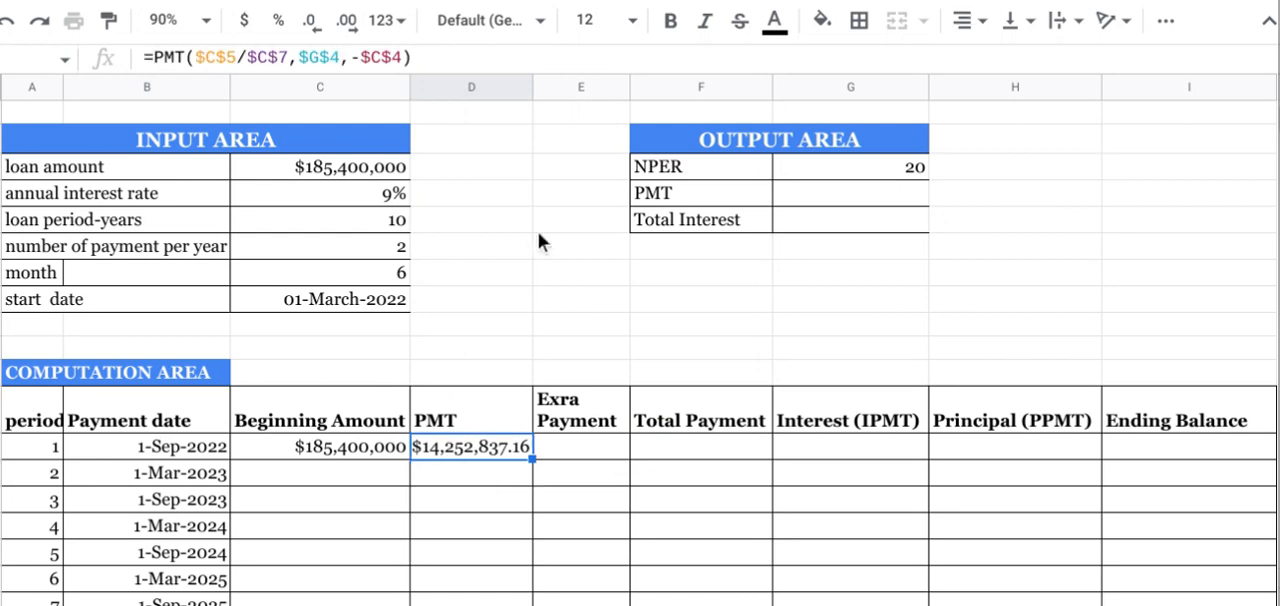
pyautogui.click(312, 22)
pyautogui.click(312, 22)
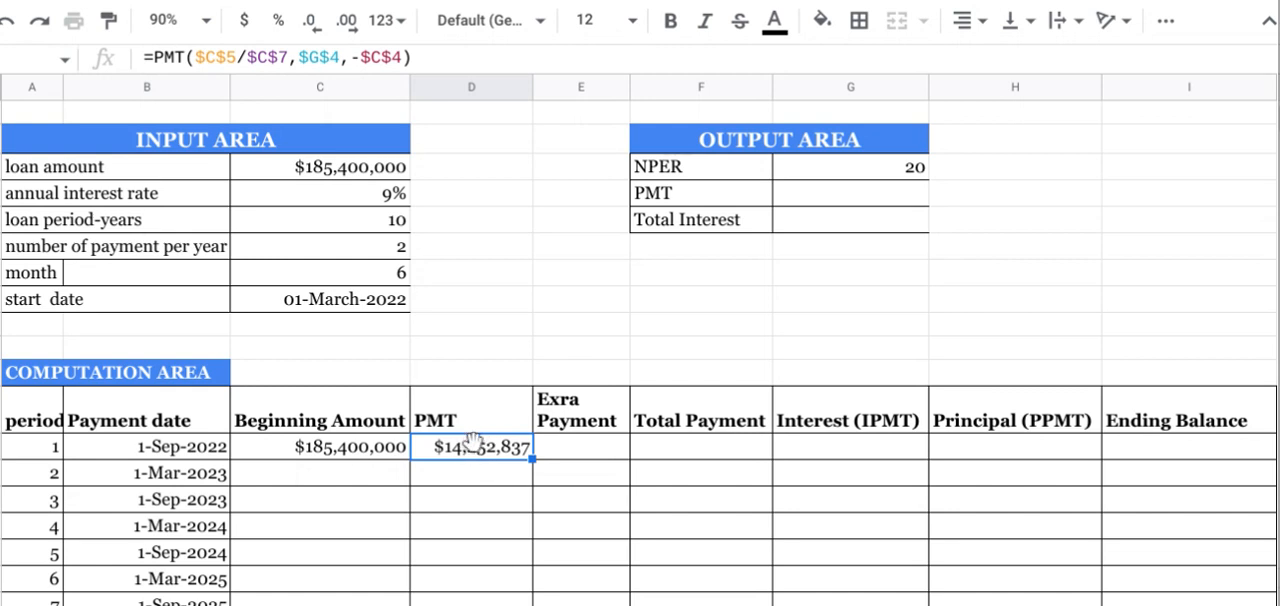
# Step: Link the PMT cell in the Output Area to period 1's payment with =D14
pyautogui.click(864, 194)
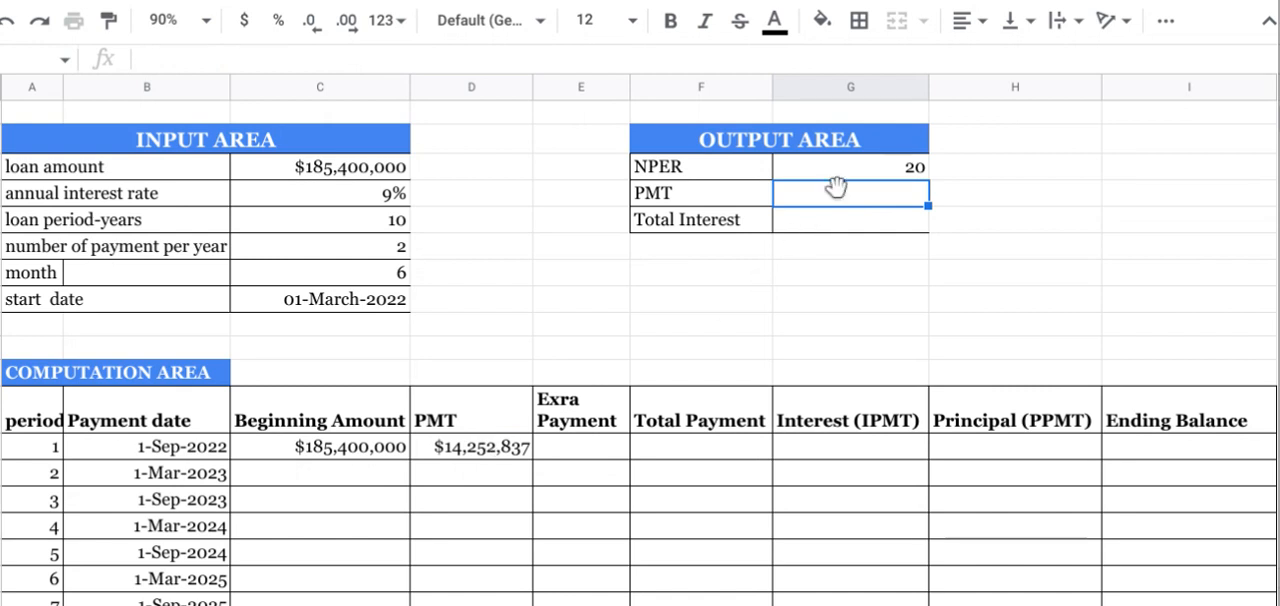
pyautogui.write('=')
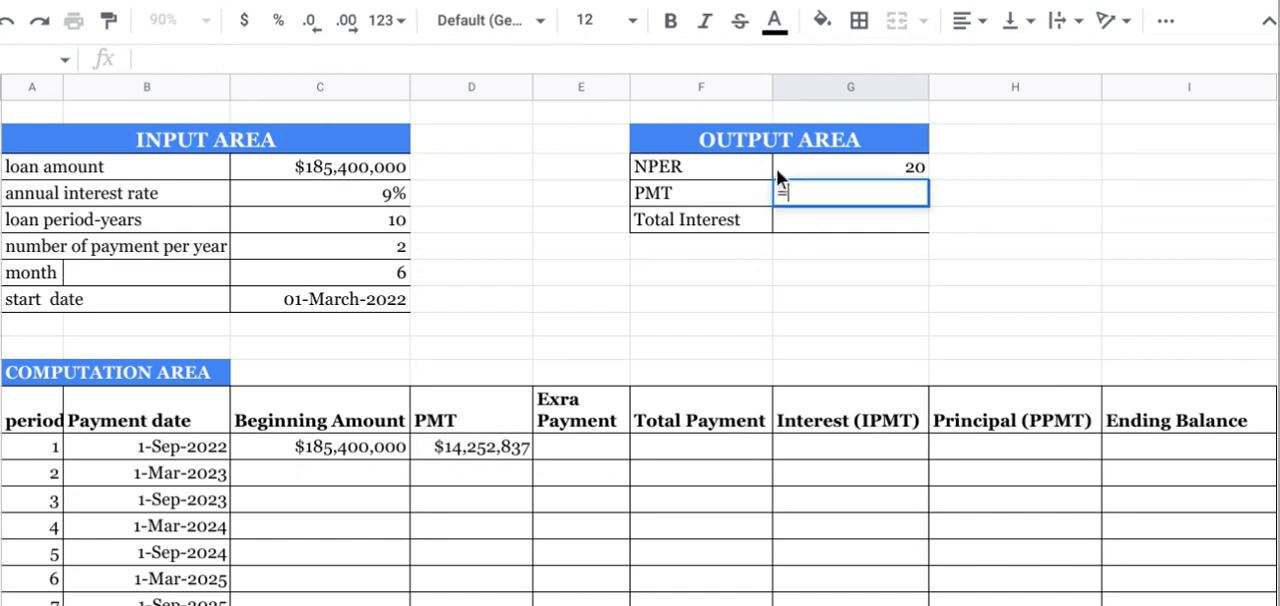
pyautogui.click(482, 441)
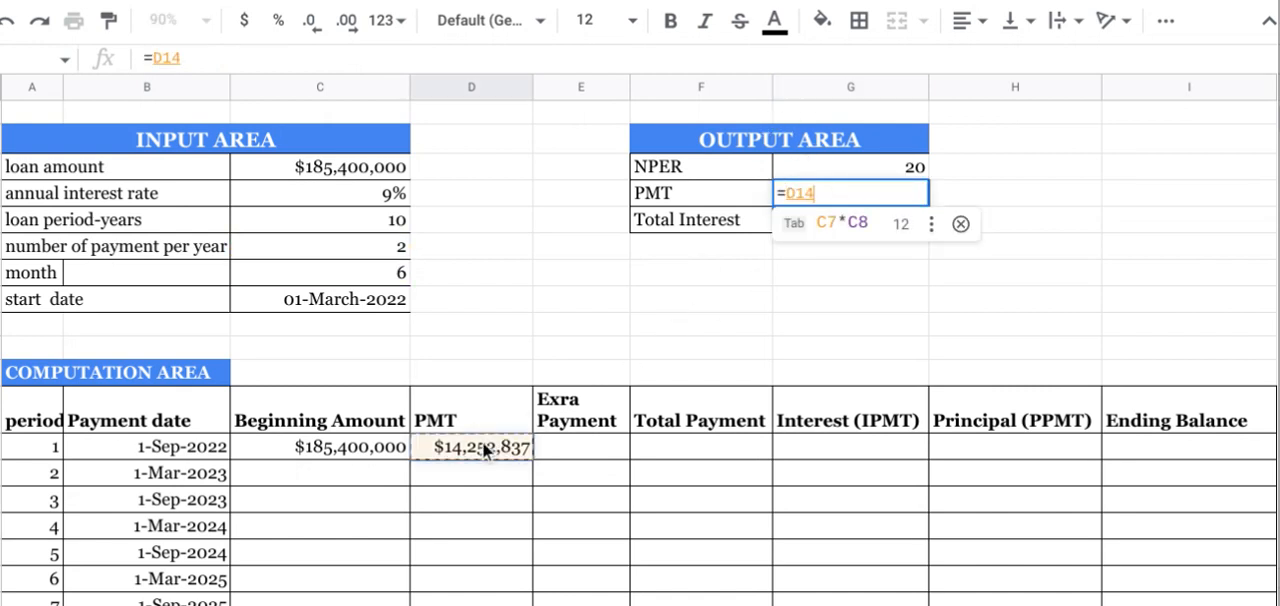
pyautogui.press('Return')
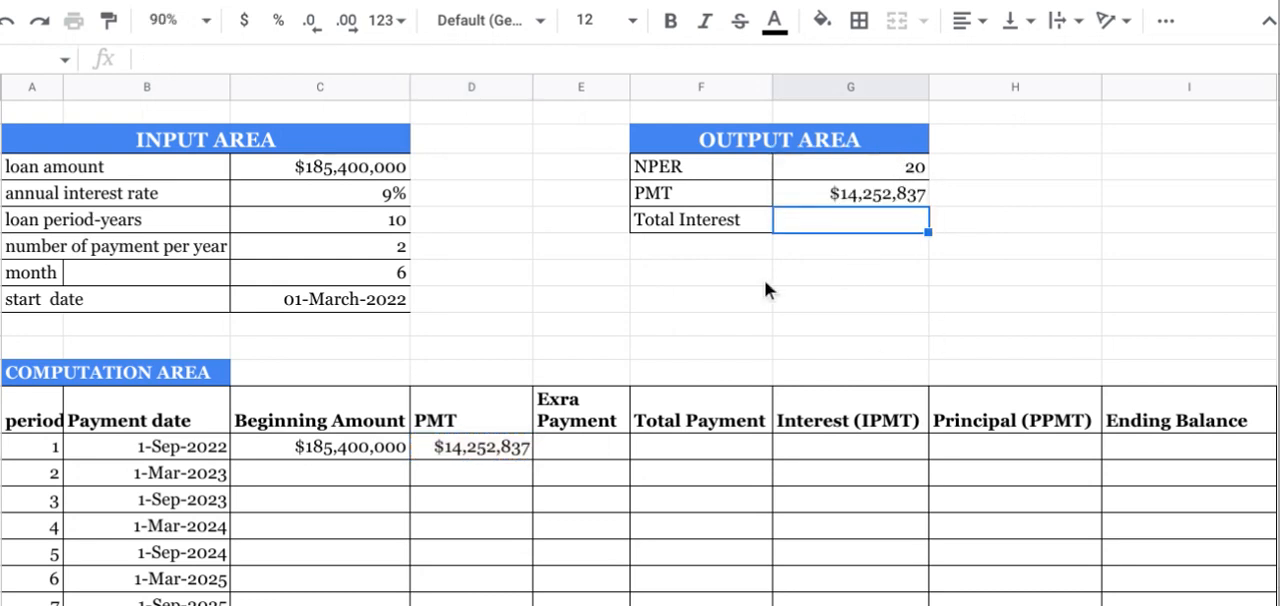
# Step: Set period 1's Total Payment to =D14+E14, adding the PMT and the extra payment
pyautogui.click(579, 446)
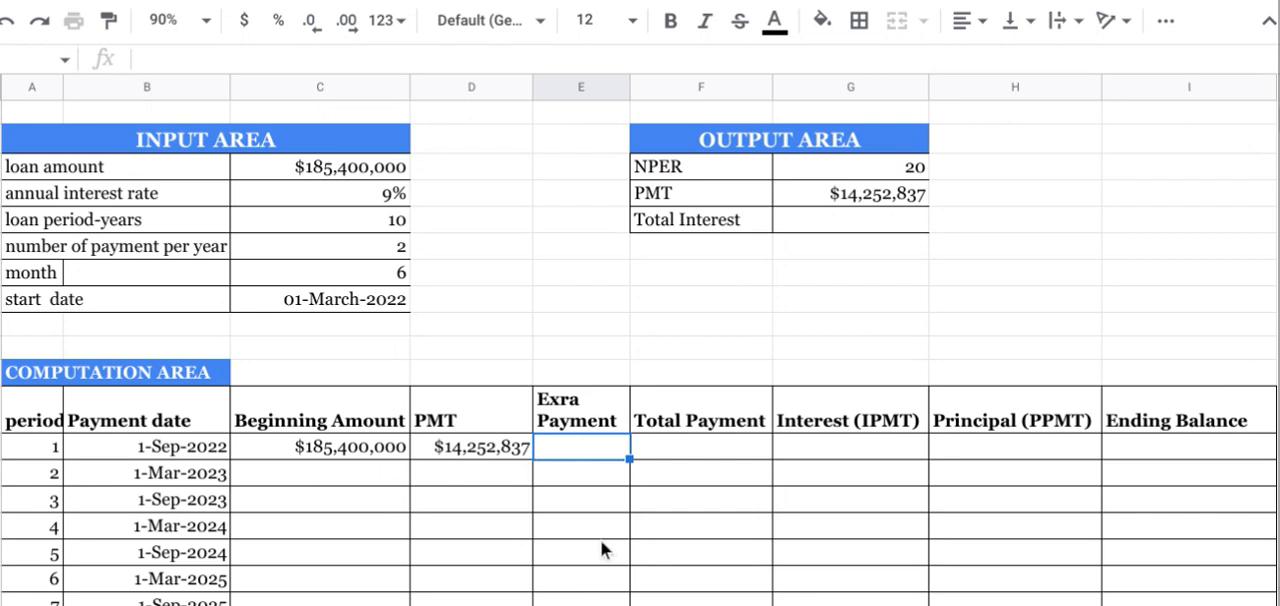
pyautogui.click(661, 448)
pyautogui.write('=')
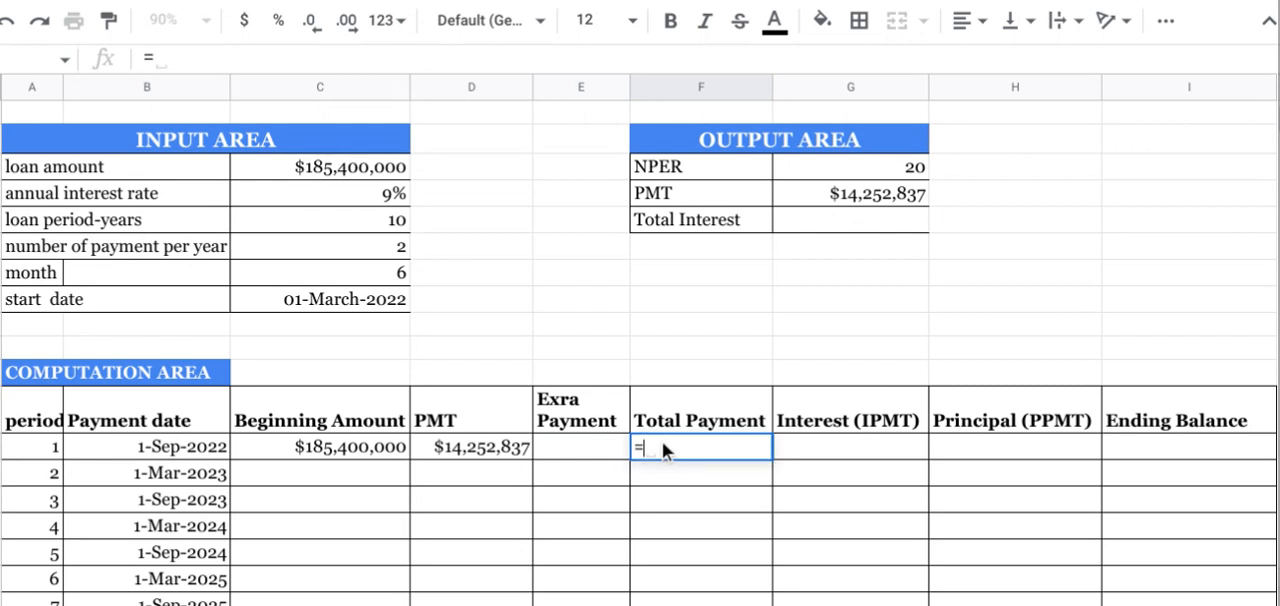
pyautogui.click(488, 444)
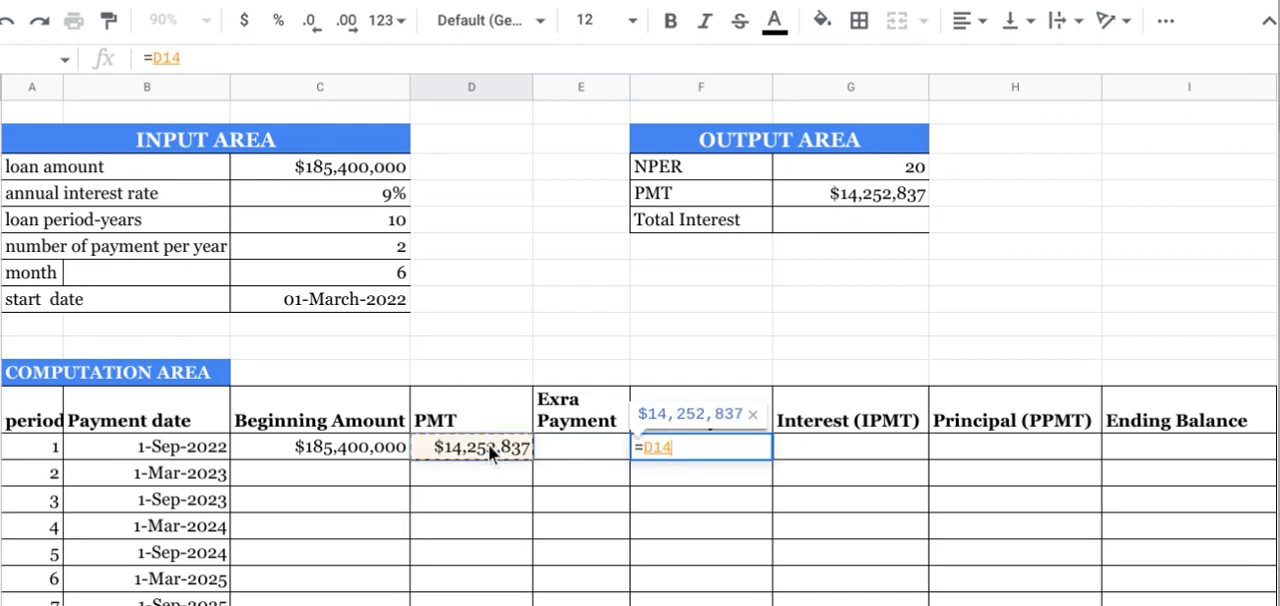
pyautogui.write('+')
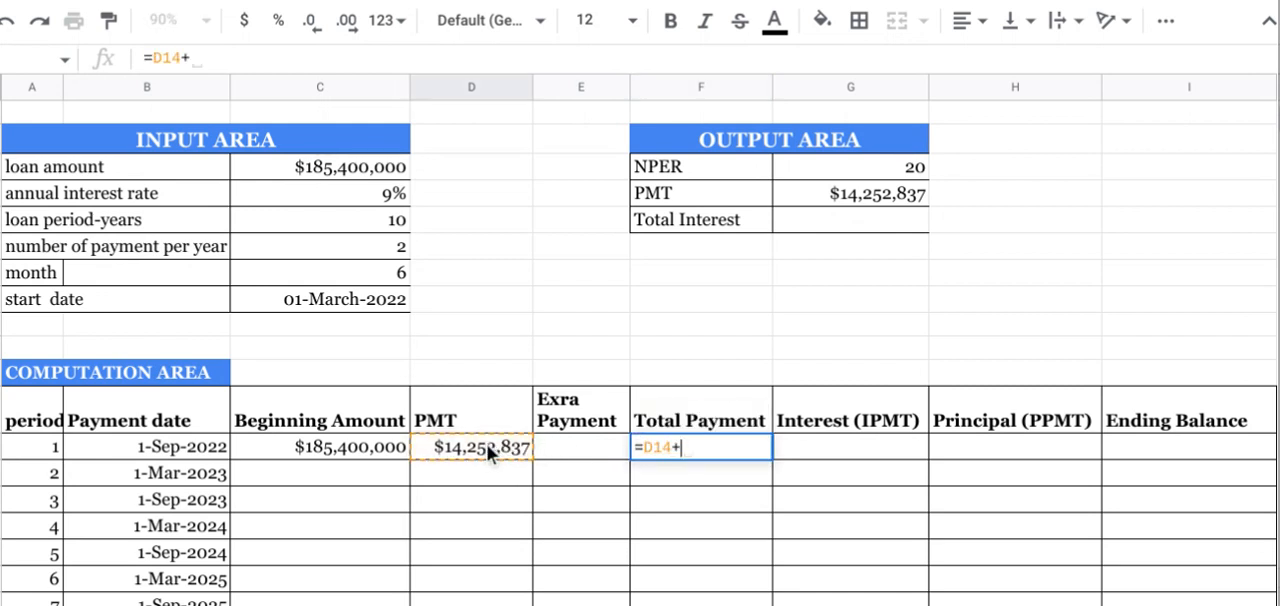
pyautogui.click(551, 448)
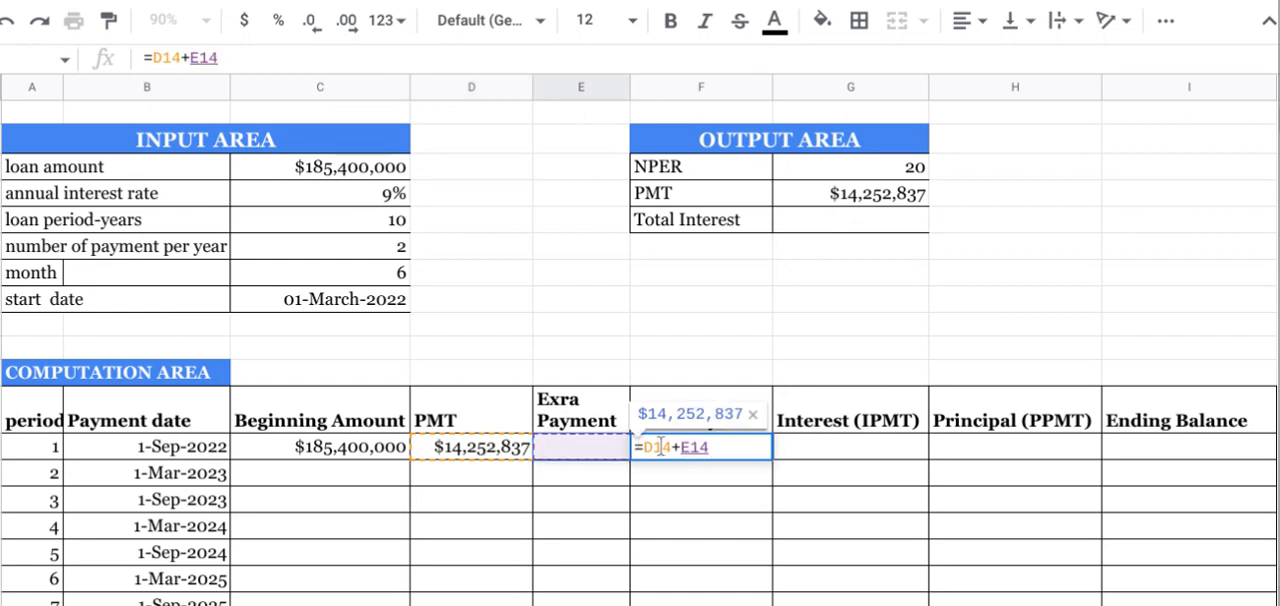
pyautogui.press('Return')
pyautogui.click(705, 448)
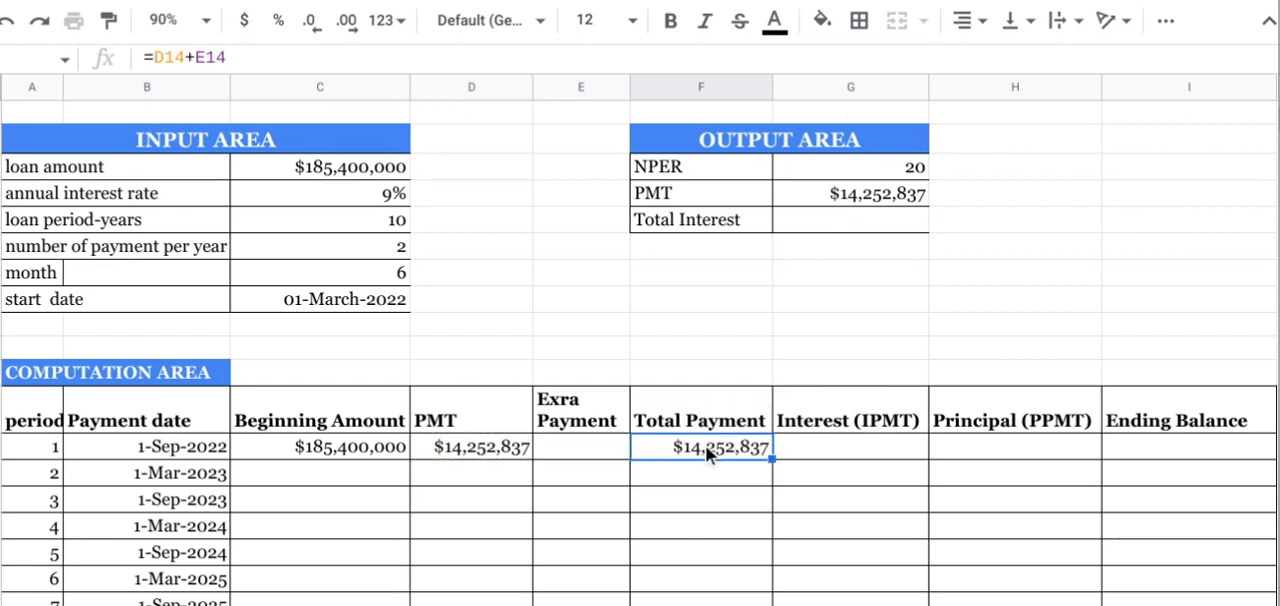
pyautogui.click(581, 440)
pyautogui.click(432, 424)
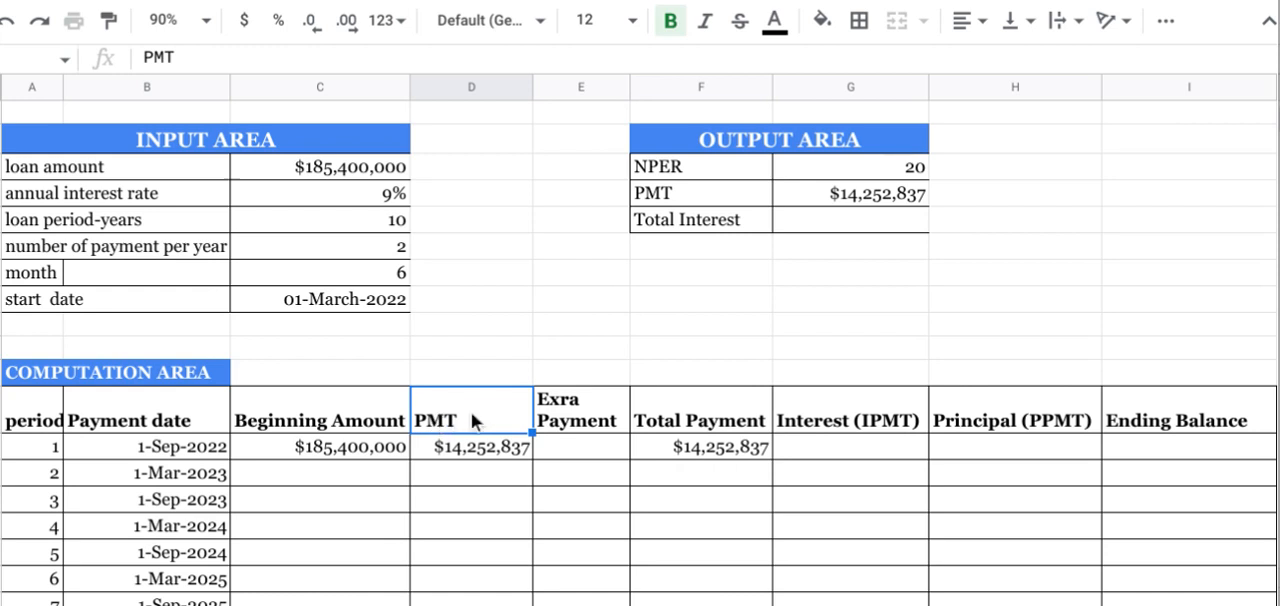
# Step: Start an IPMT formula in period 1's Interest cell and check its argument list
pyautogui.click(809, 450)
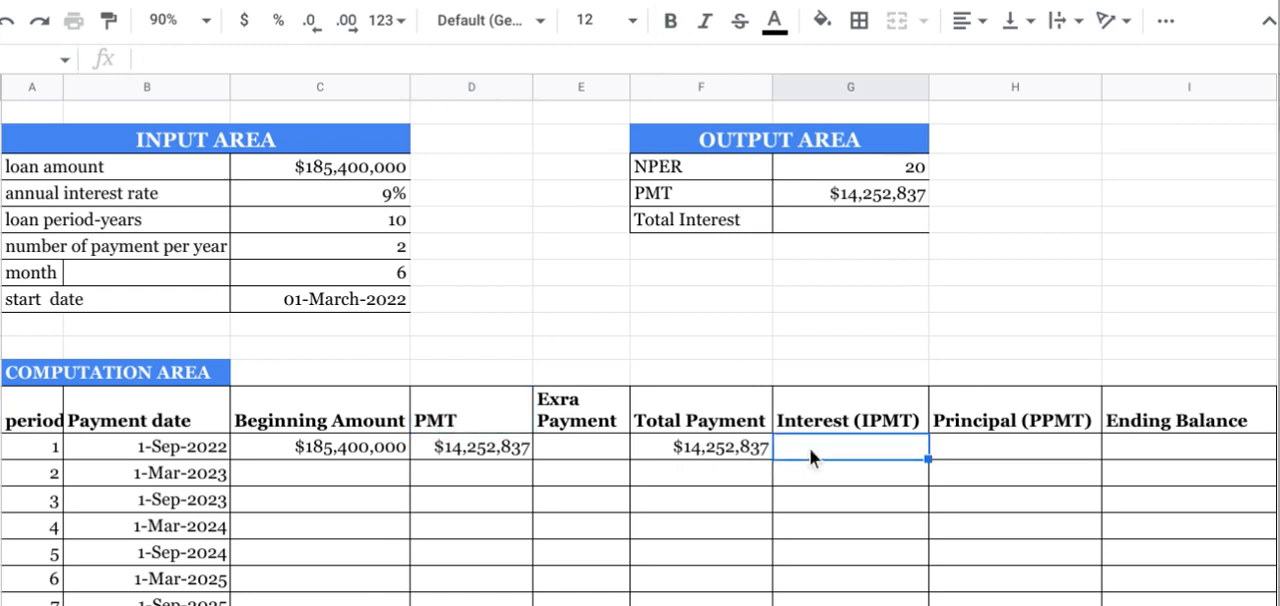
pyautogui.write('=')
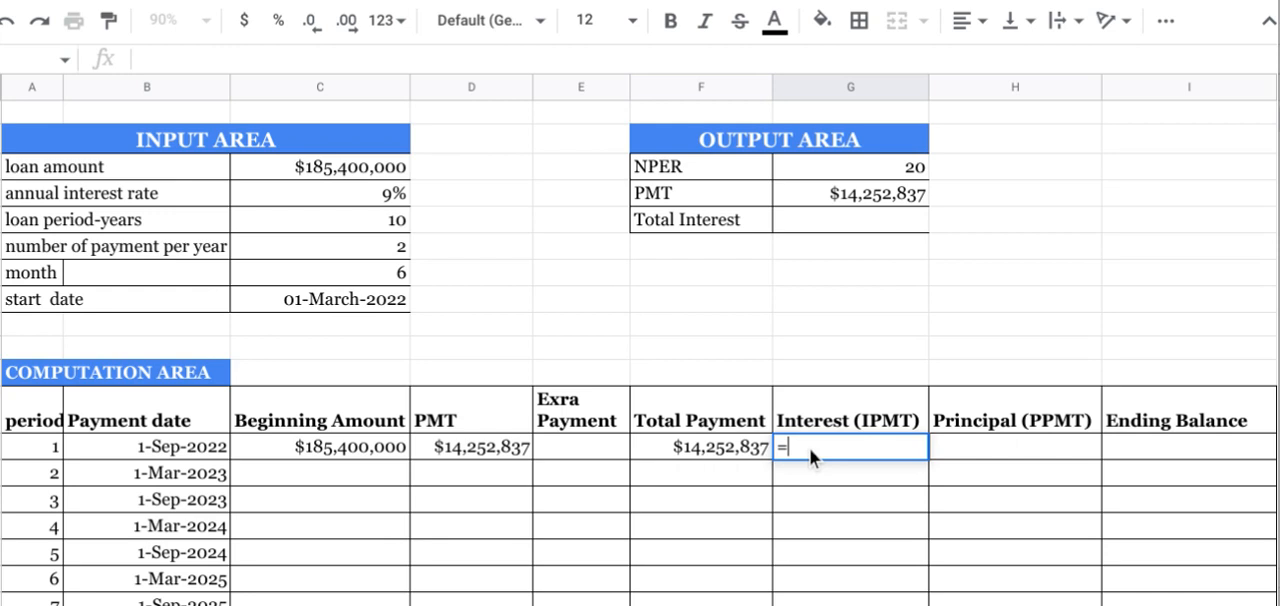
pyautogui.write('I')
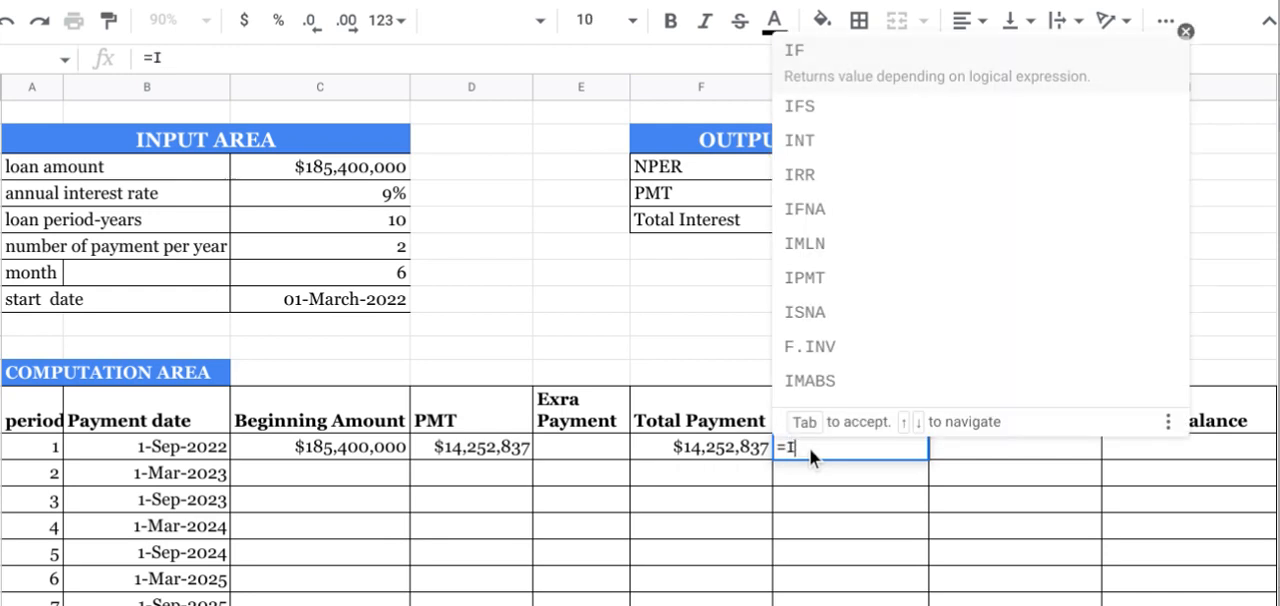
pyautogui.write('PMT')
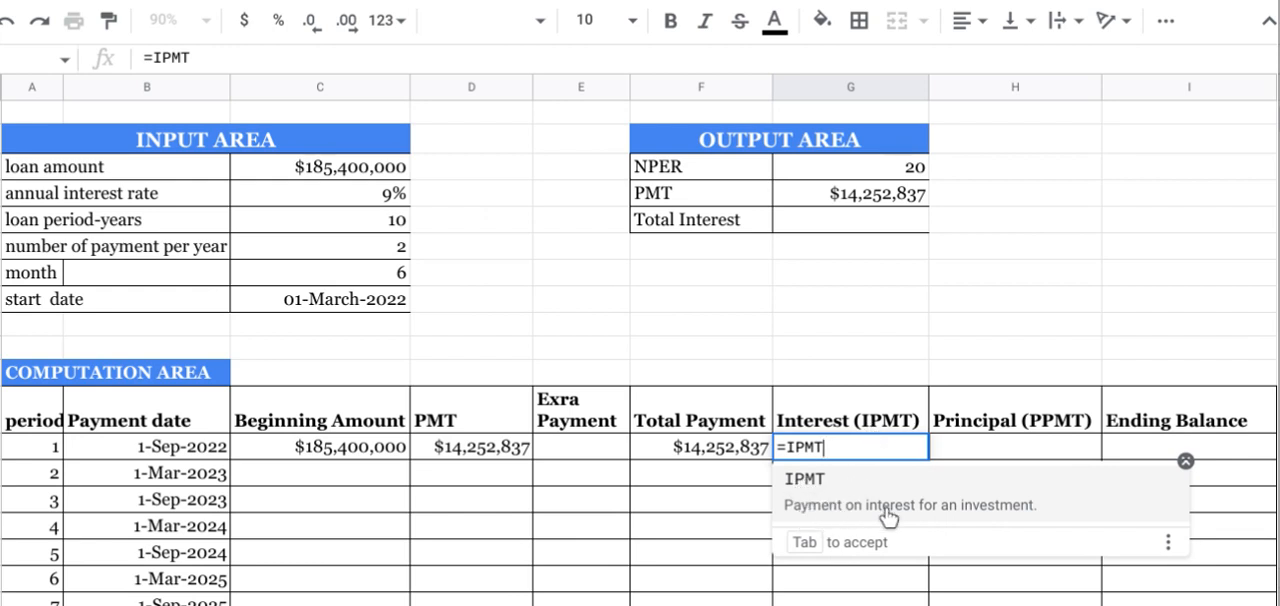
pyautogui.click(969, 521)
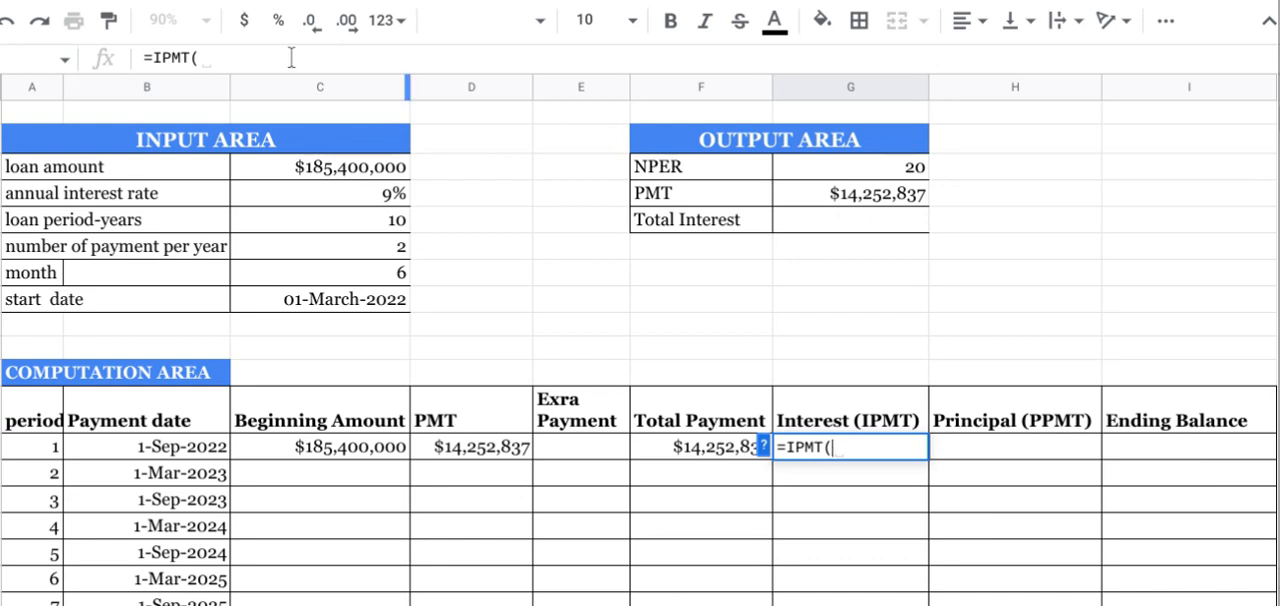
pyautogui.click(226, 60)
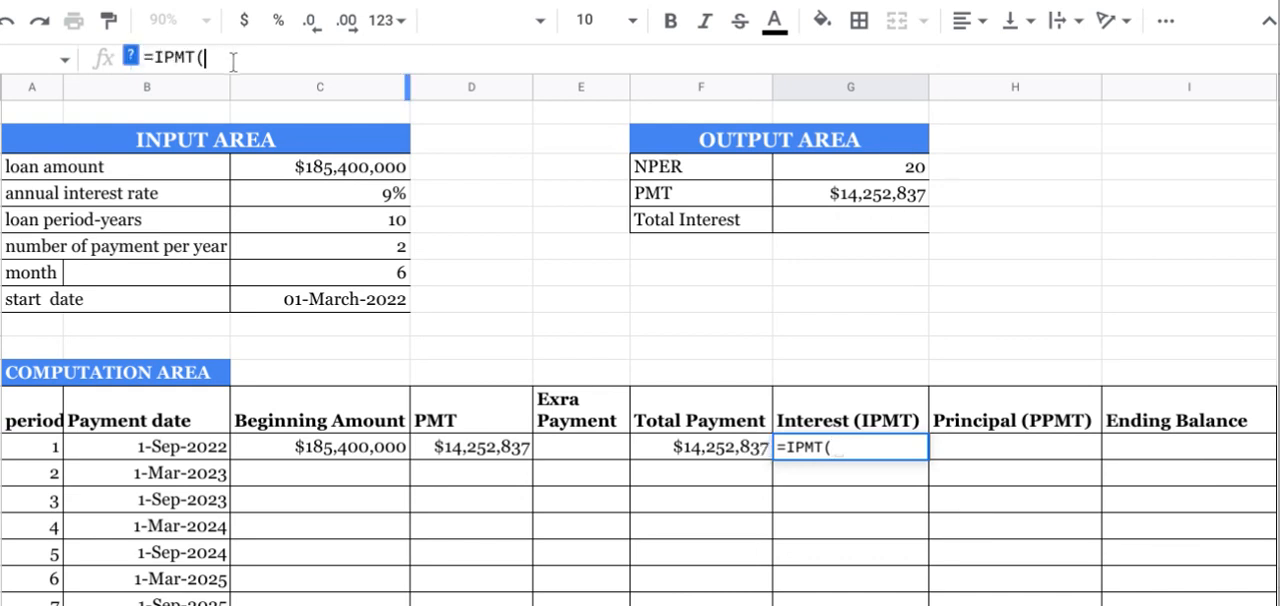
pyautogui.click(132, 57)
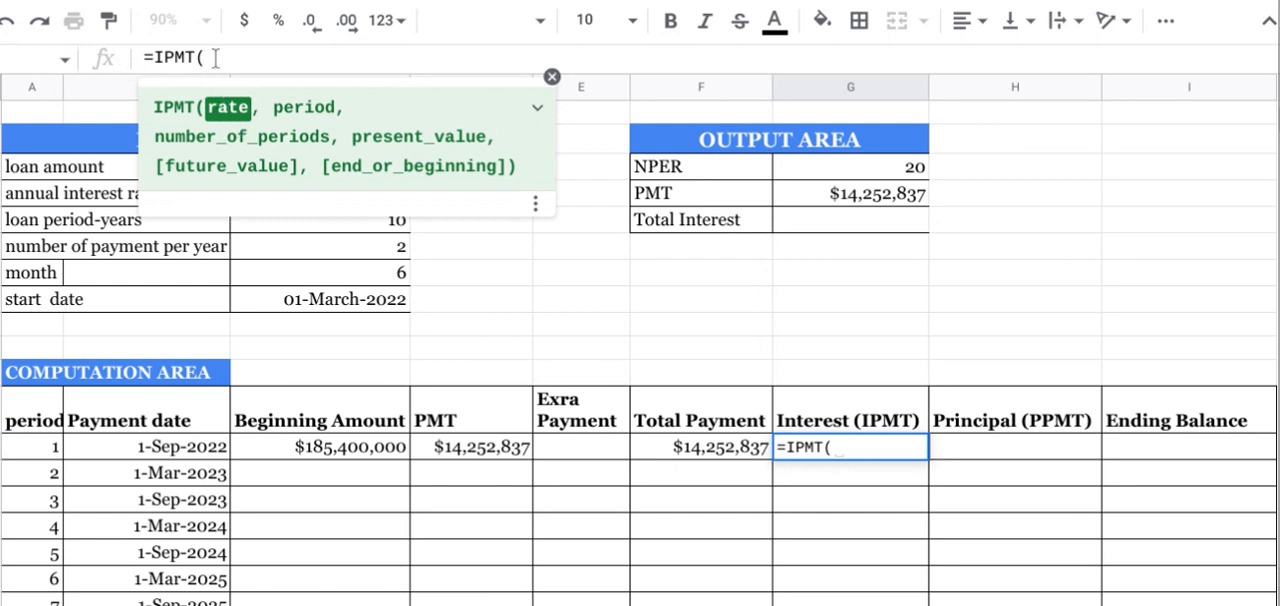
pyautogui.click(552, 77)
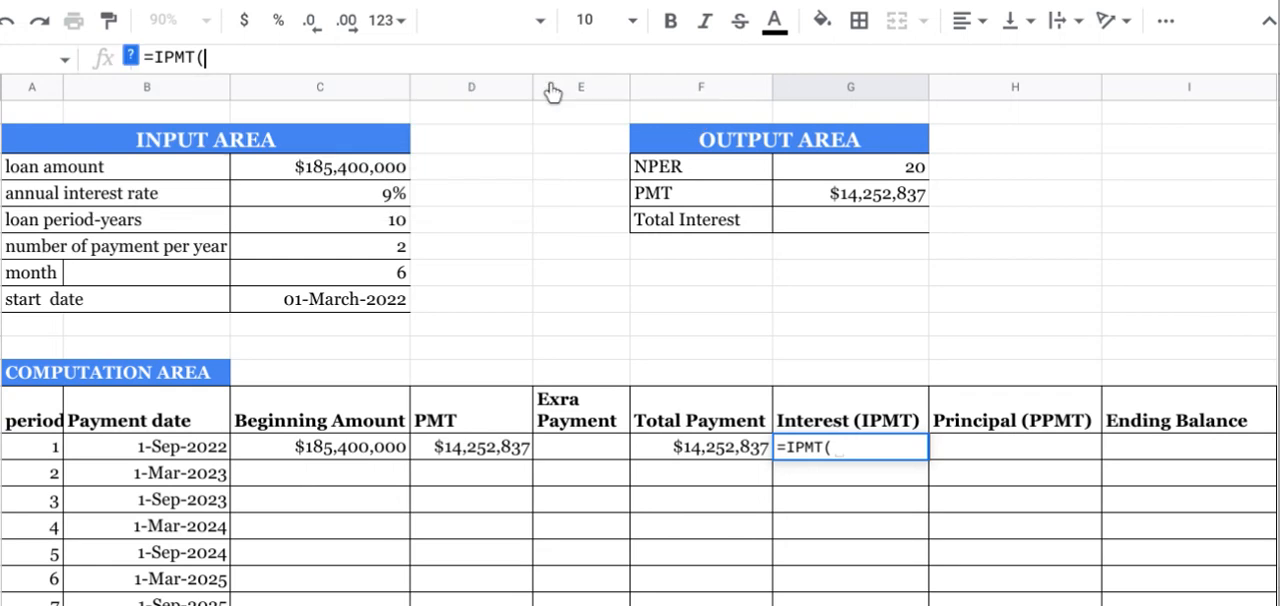
# Step: Use the annual interest rate as the absolute reference $C$5 in the IPMT rate argument
pyautogui.click(329, 198)
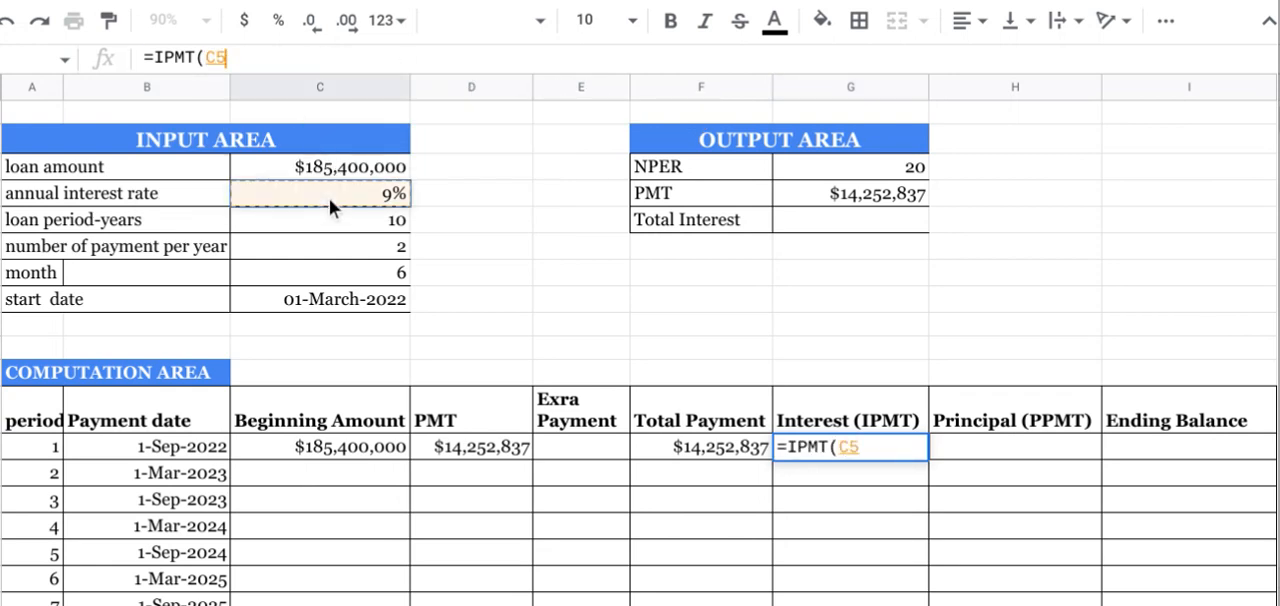
pyautogui.click(221, 60)
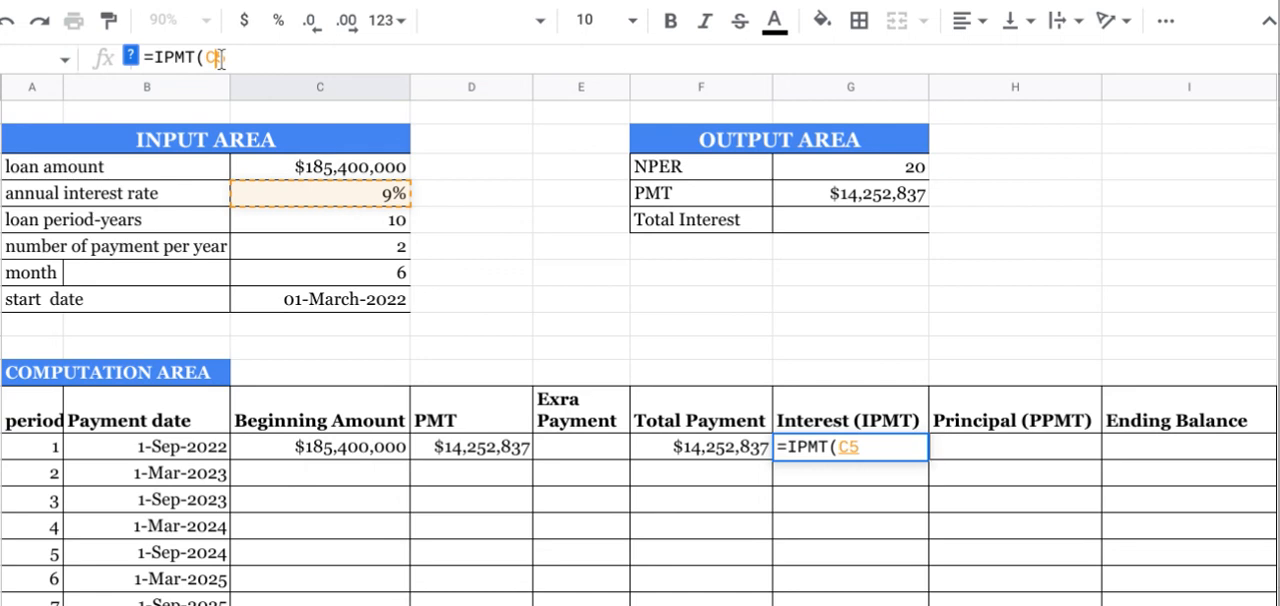
pyautogui.write('$')
pyautogui.press('Left')
pyautogui.press('Left')
pyautogui.write('$')
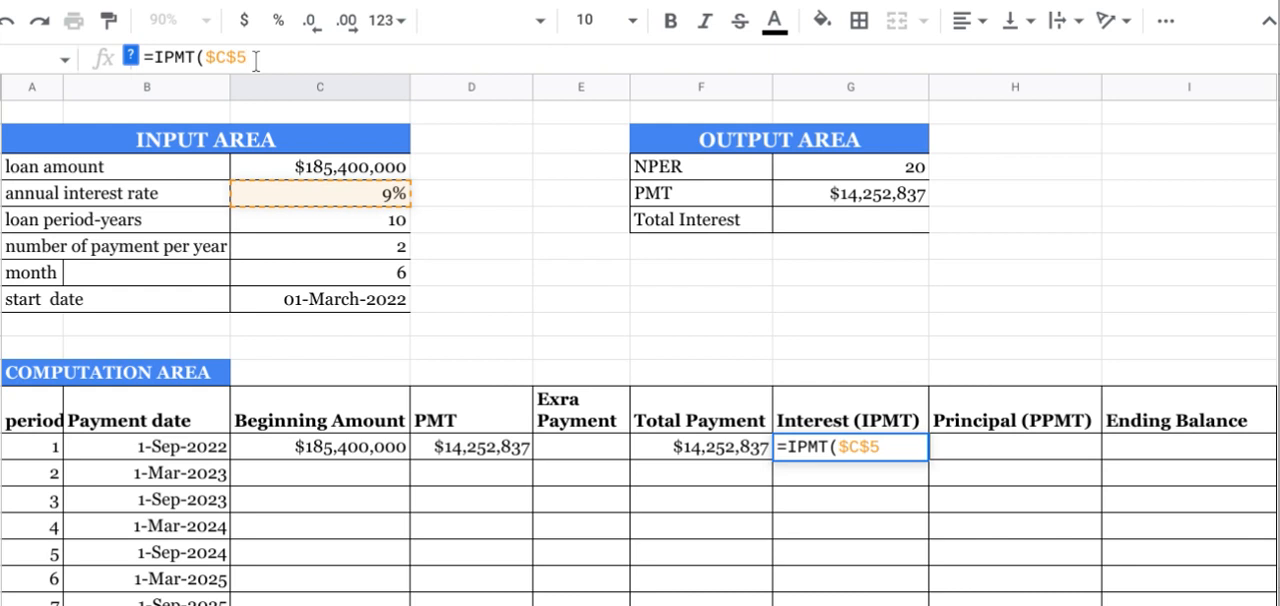
# Step: Divide the IPMT rate by the number of payments per year, using the absolute reference $C$7
pyautogui.click(256, 60)
pyautogui.write('/')
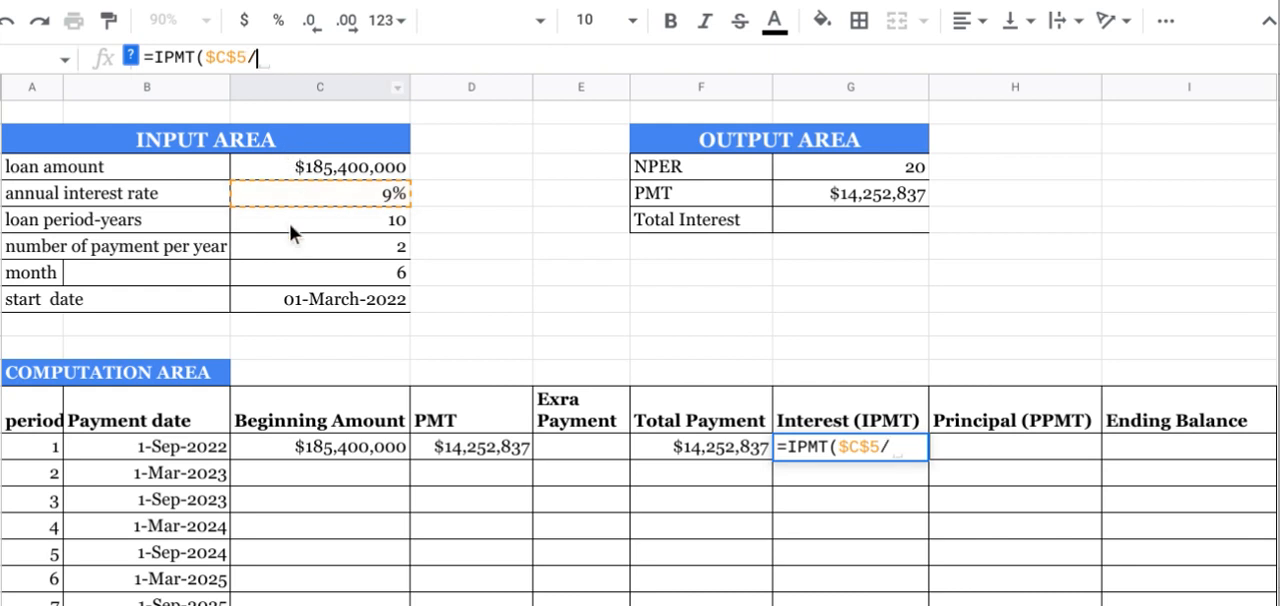
pyautogui.click(309, 251)
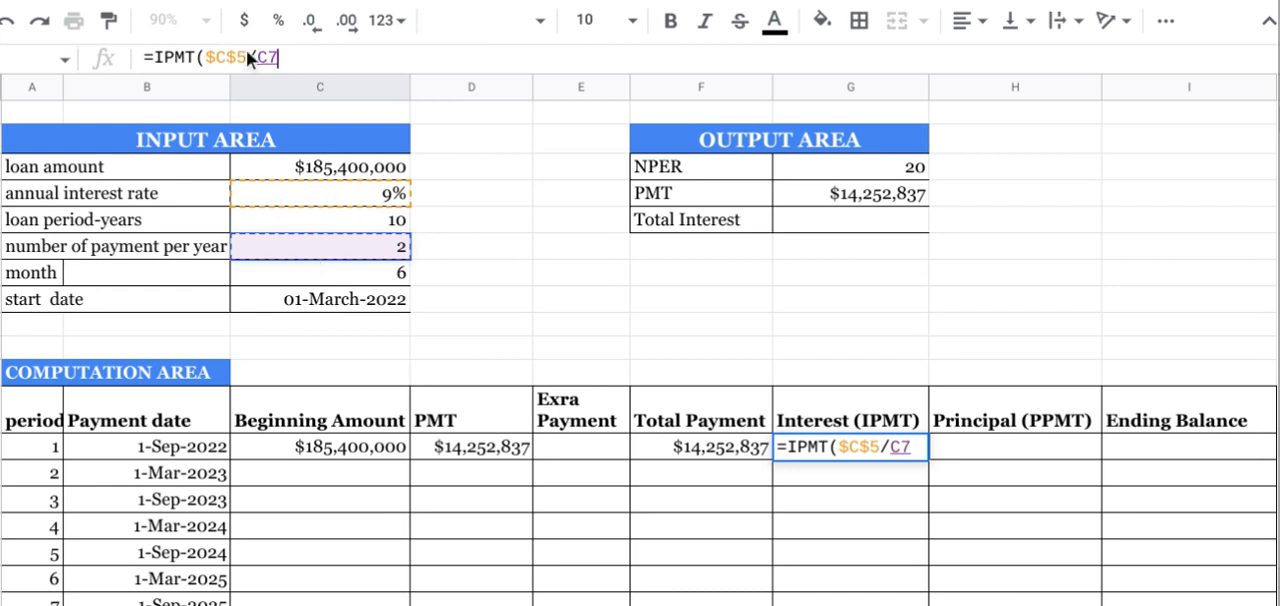
pyautogui.click(271, 57)
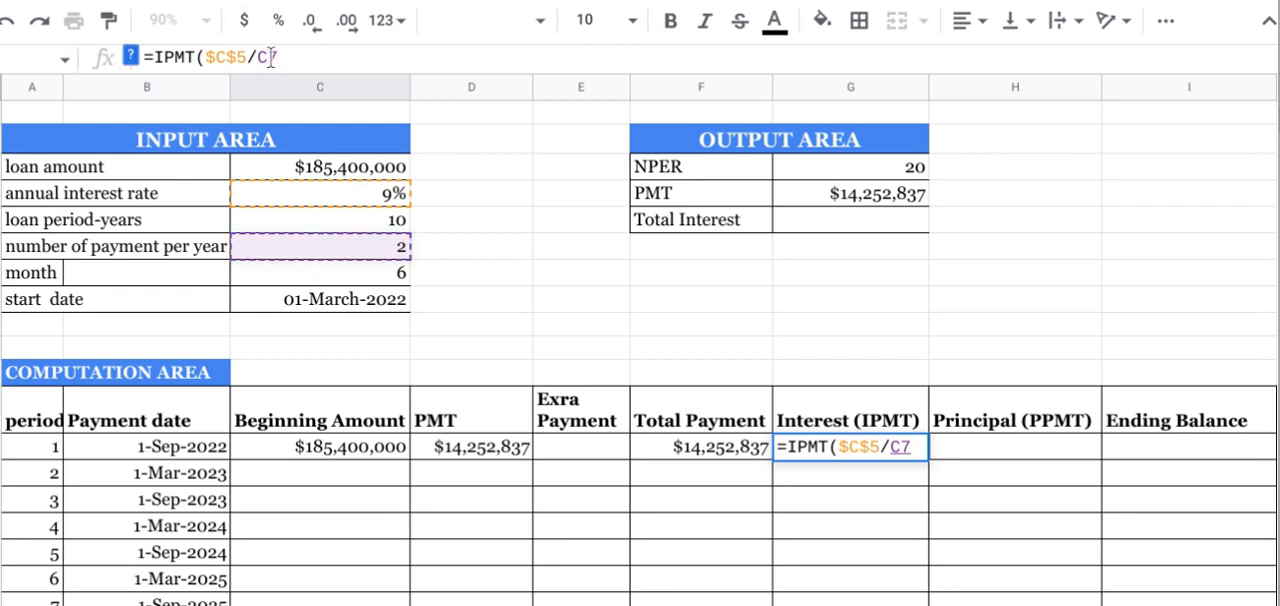
pyautogui.write('$')
pyautogui.press('Left')
pyautogui.press('Left')
pyautogui.write('$')
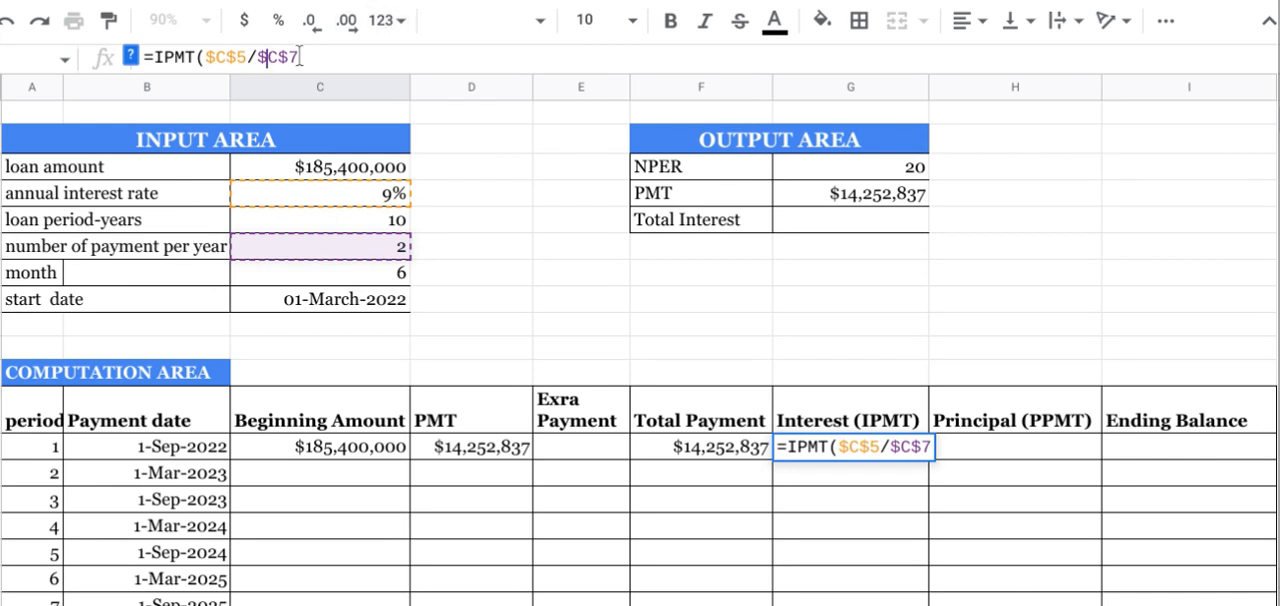
# Step: Add A14 as the IPMT period and the NPER value, $G$4, as the number of periods
pyautogui.click(131, 55)
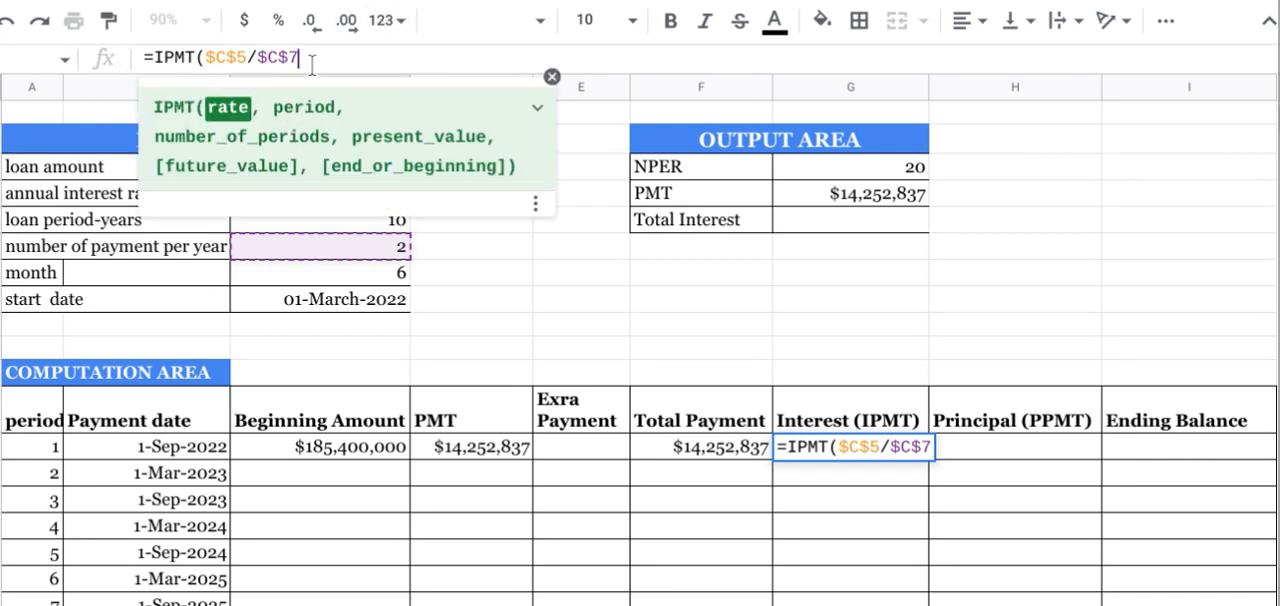
pyautogui.write(',')
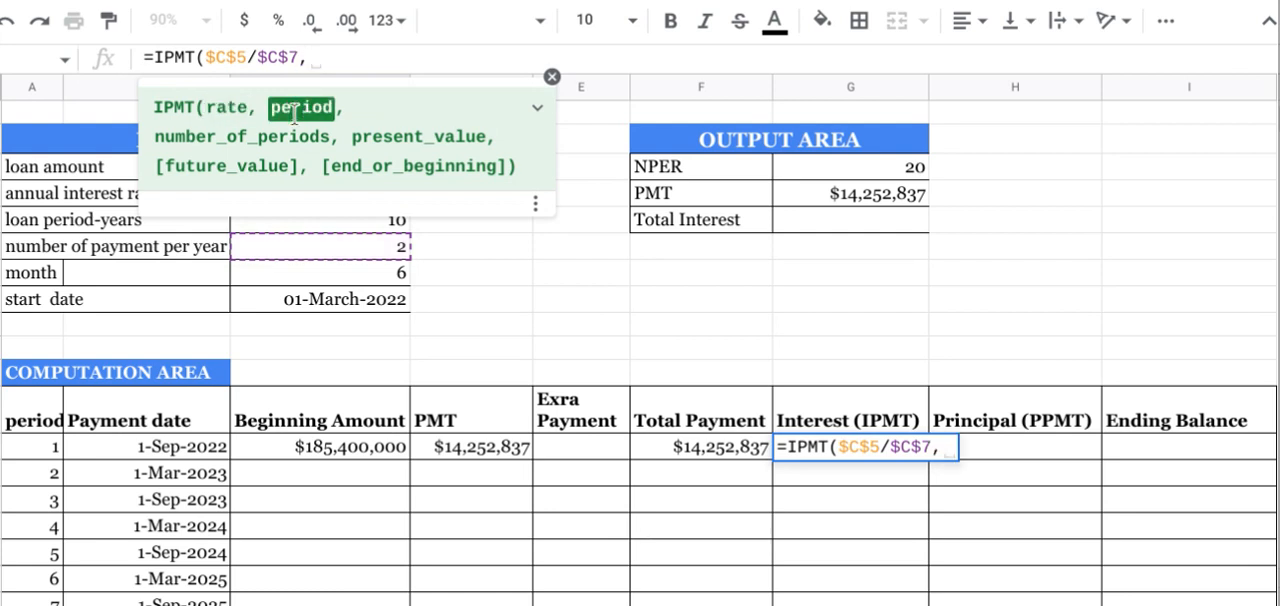
pyautogui.click(40, 446)
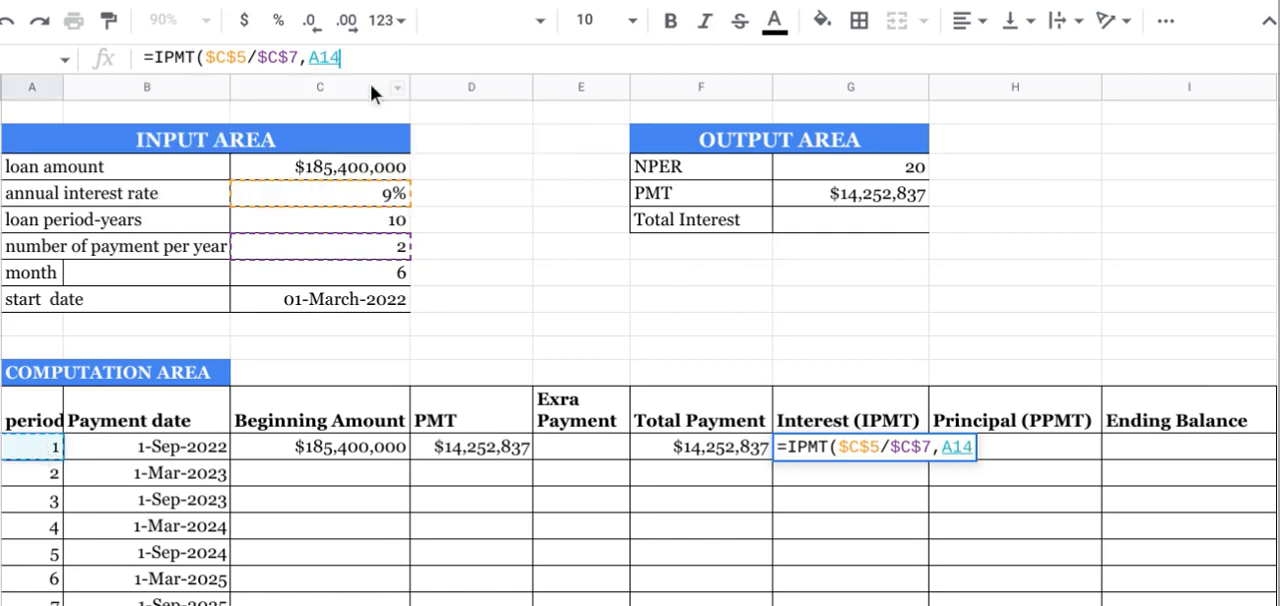
pyautogui.write(',')
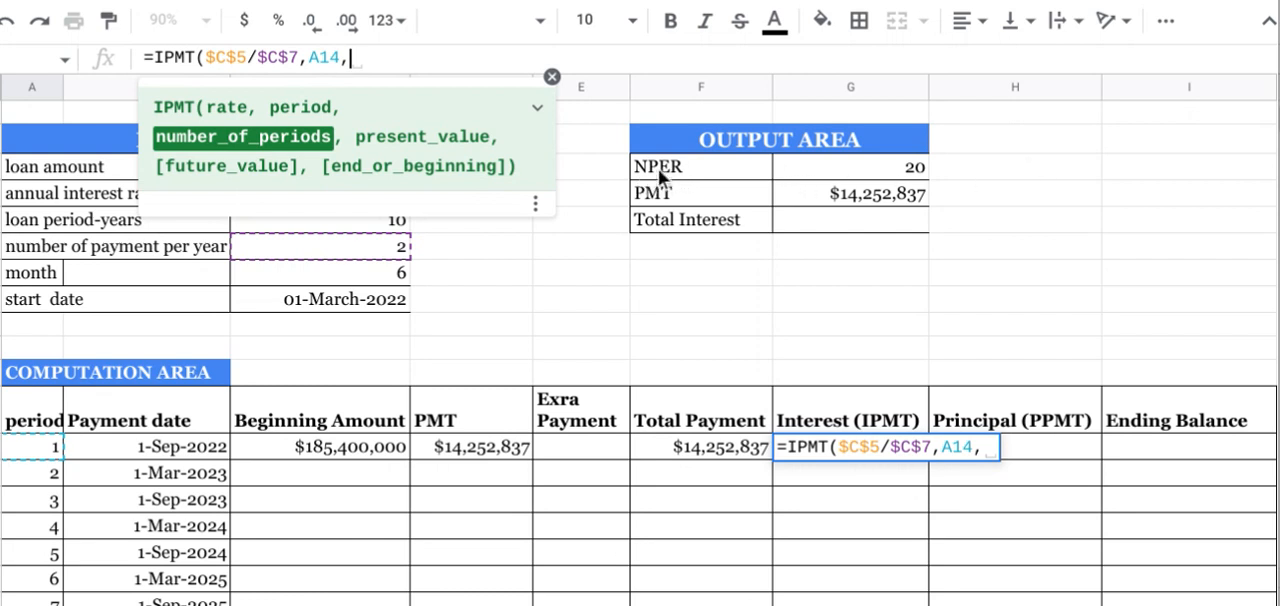
pyautogui.click(873, 172)
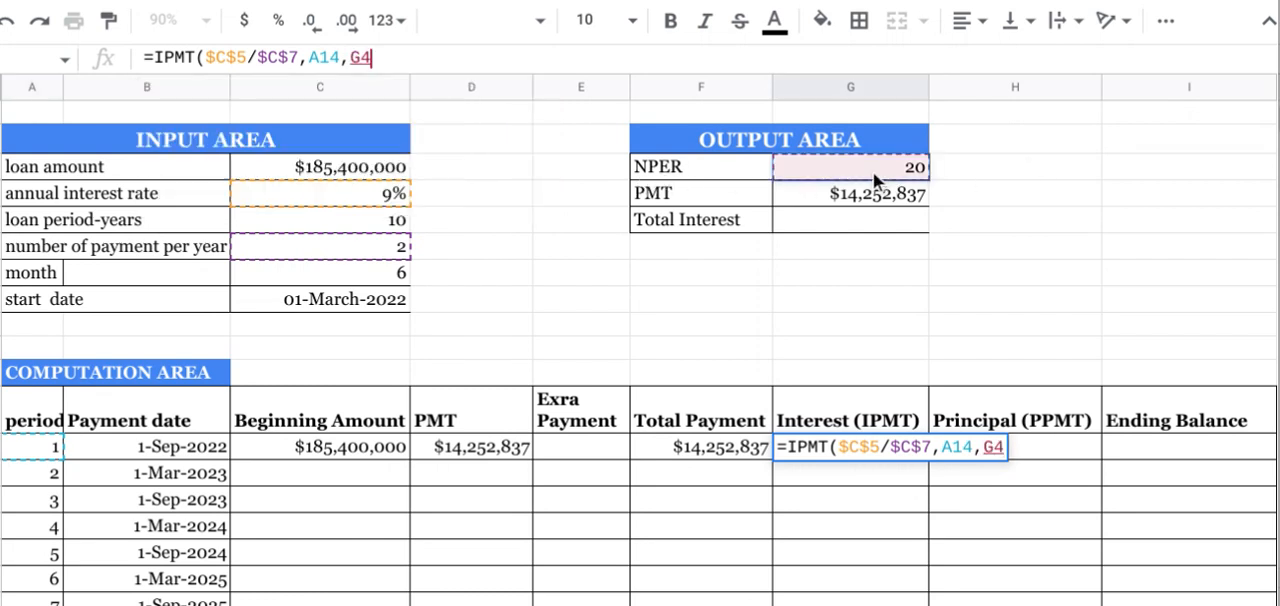
pyautogui.click(361, 57)
pyautogui.write('$')
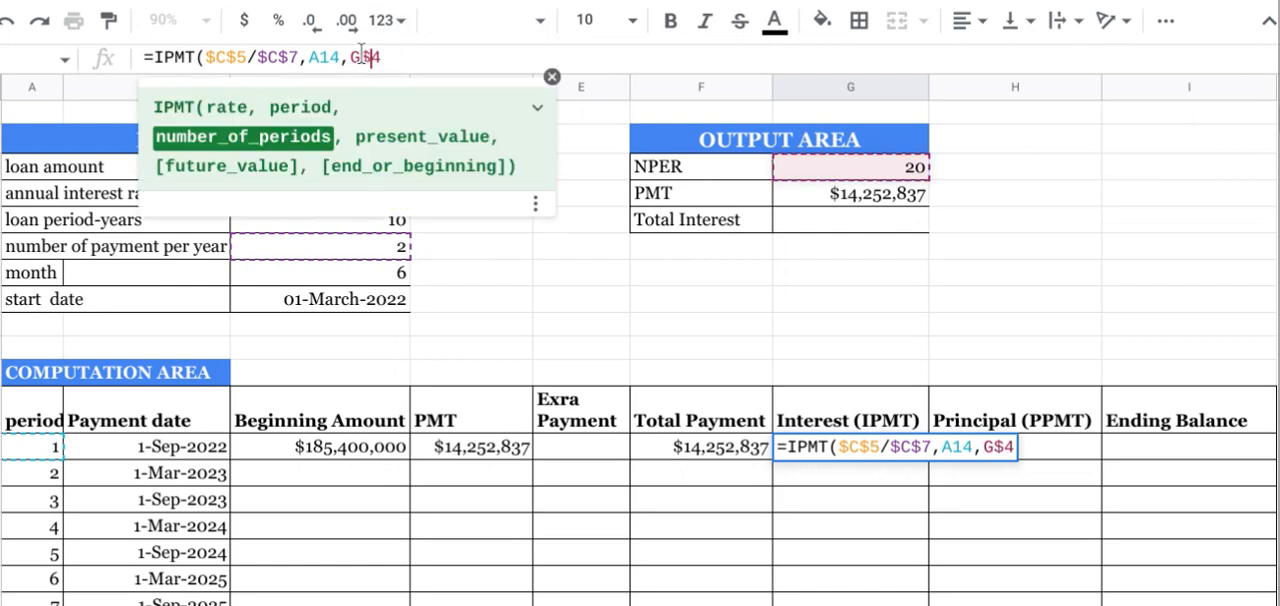
pyautogui.press('Left')
pyautogui.write('$7')
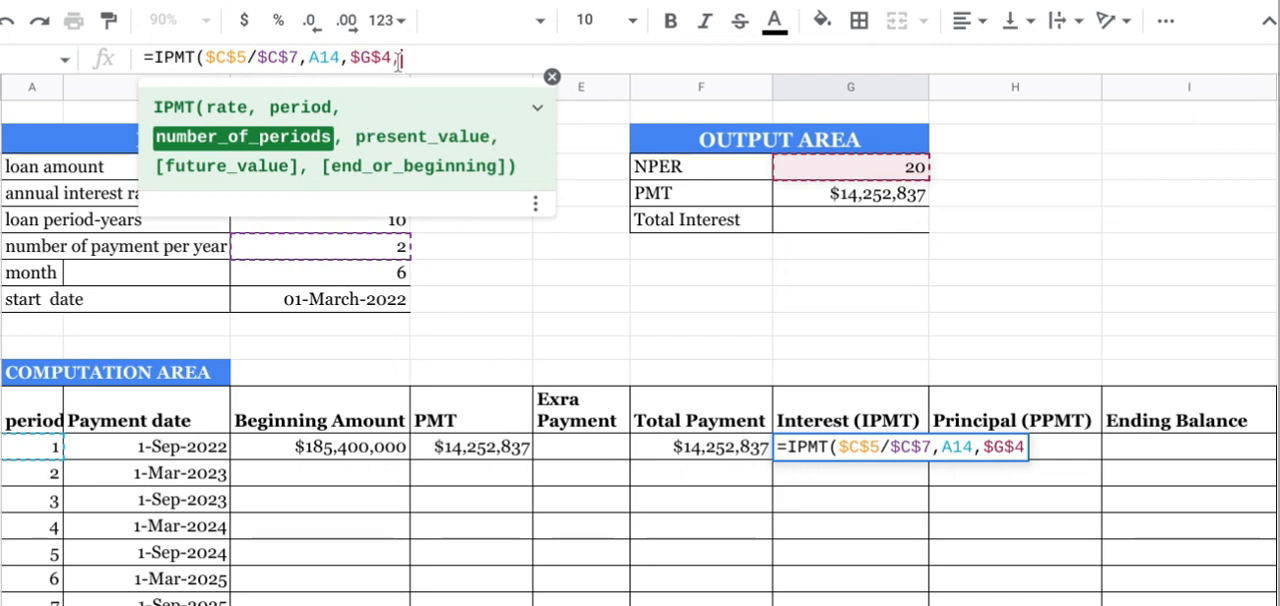
pyautogui.write(',')
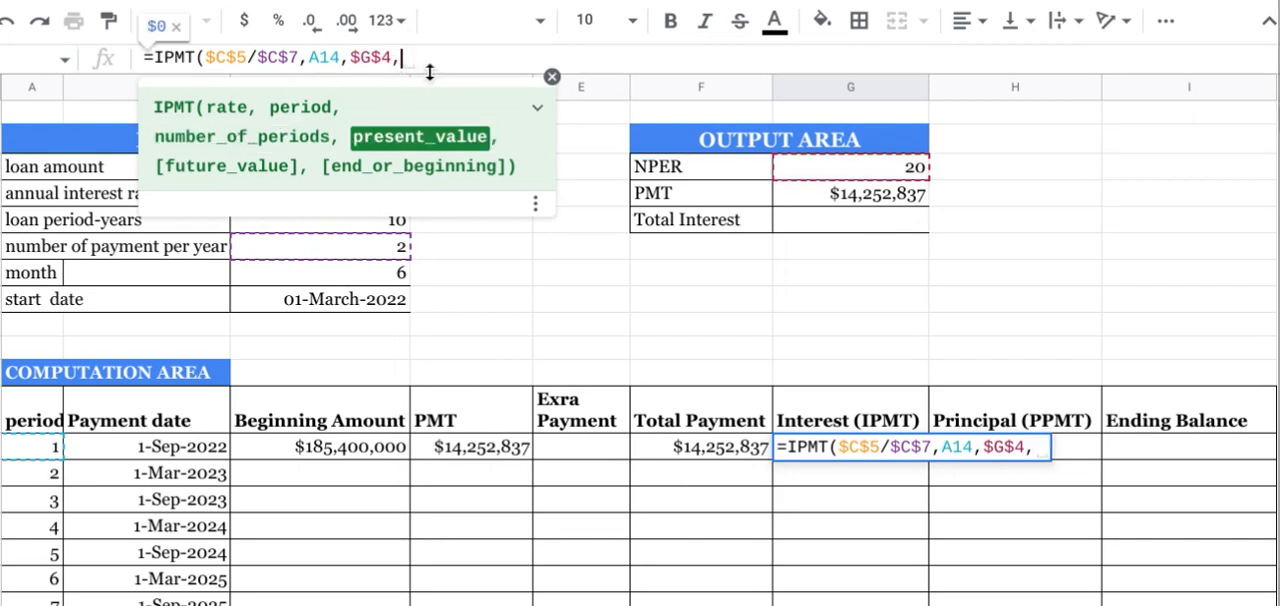
# Step: Use the negative loan amount, -$C$4, as the present value and complete the formula =IPMT($C$5/$C$7,A14,$G$4,-$C$4)
pyautogui.click(552, 77)
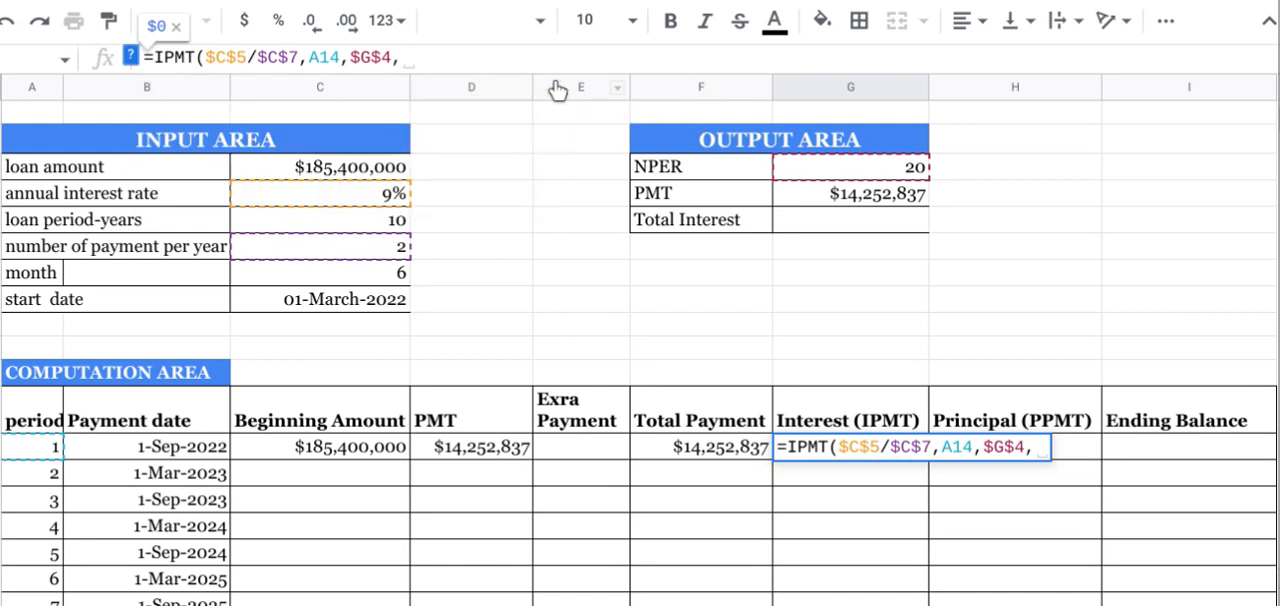
pyautogui.write('-')
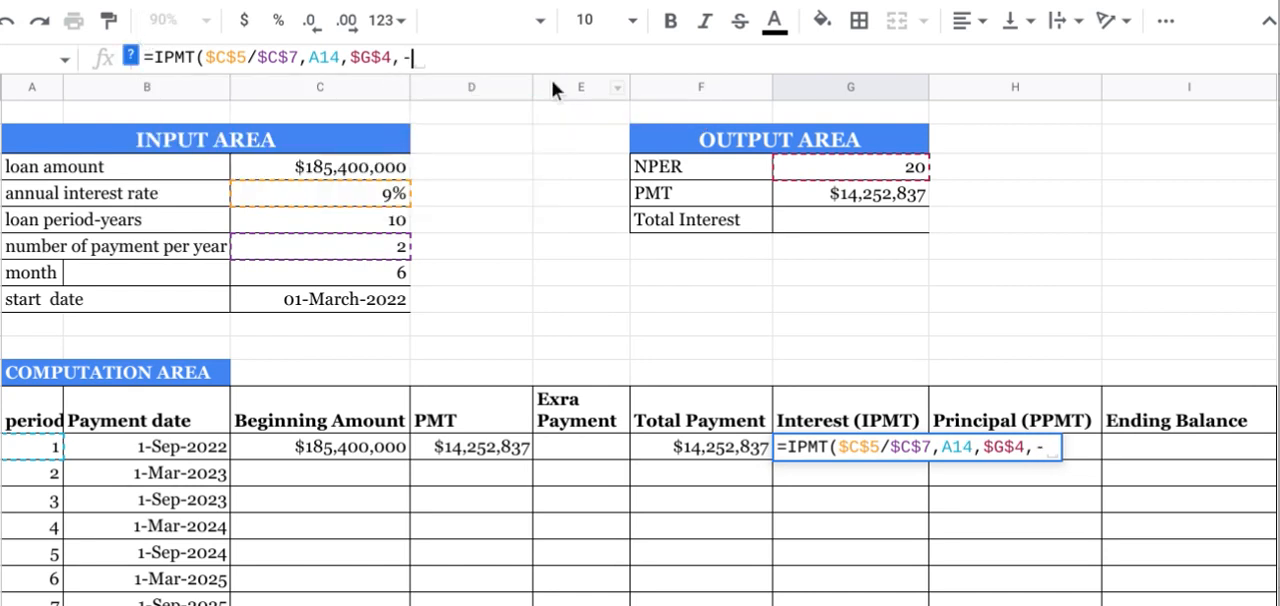
pyautogui.click(372, 170)
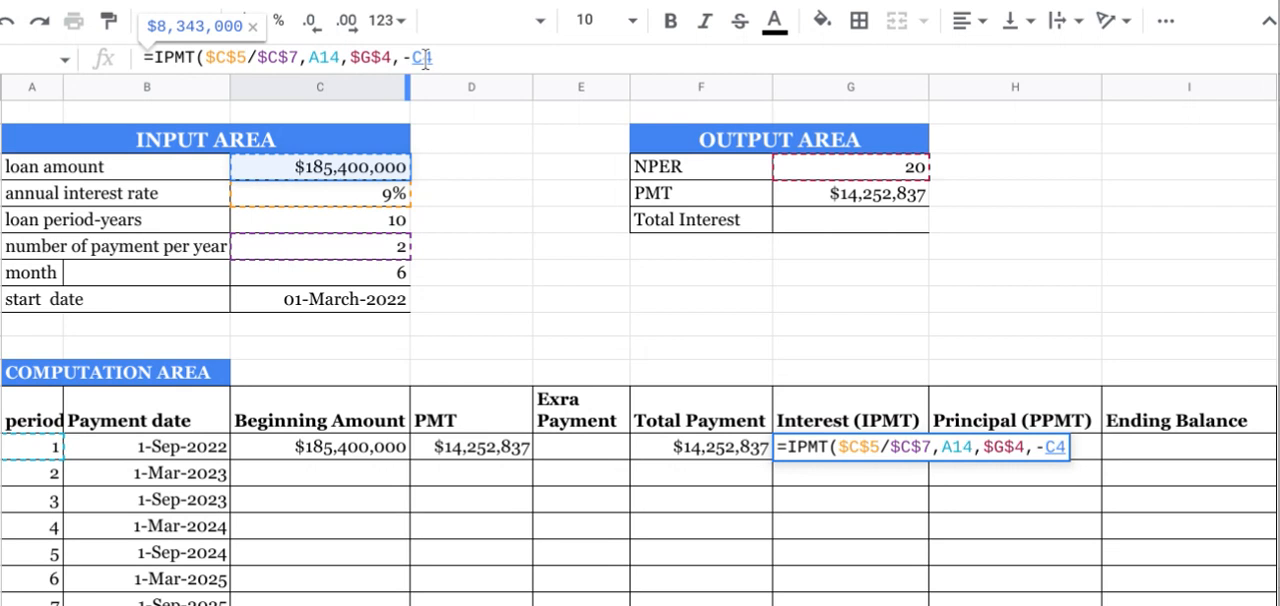
pyautogui.write('$')
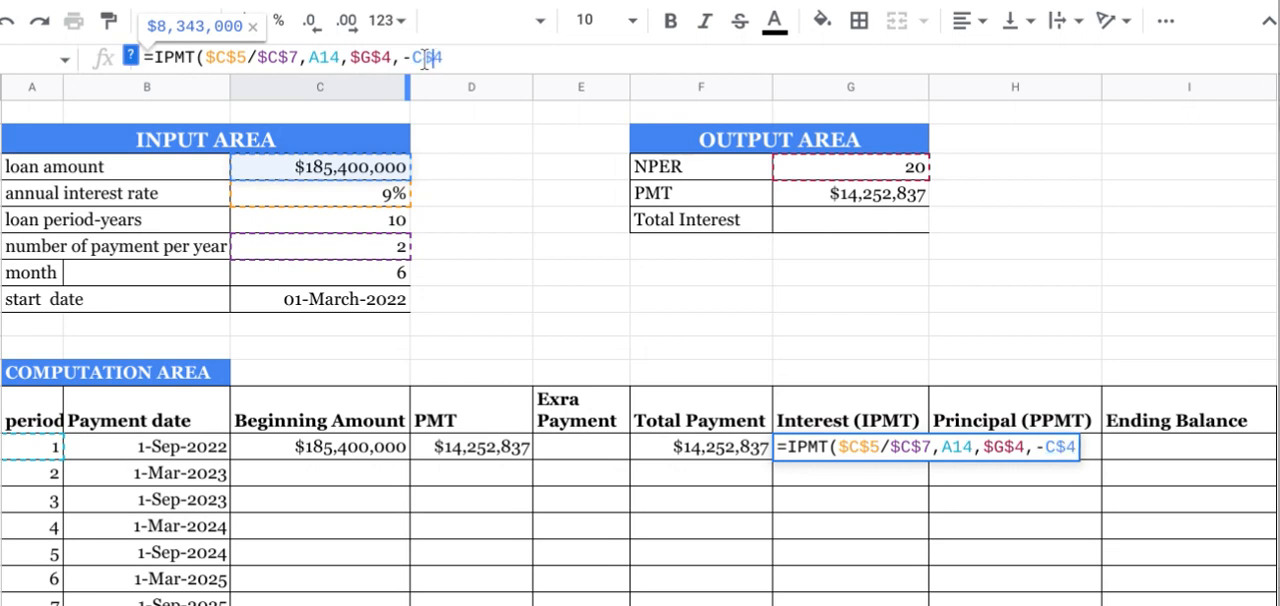
pyautogui.press('Left')
pyautogui.write('$')
pyautogui.click(470, 54)
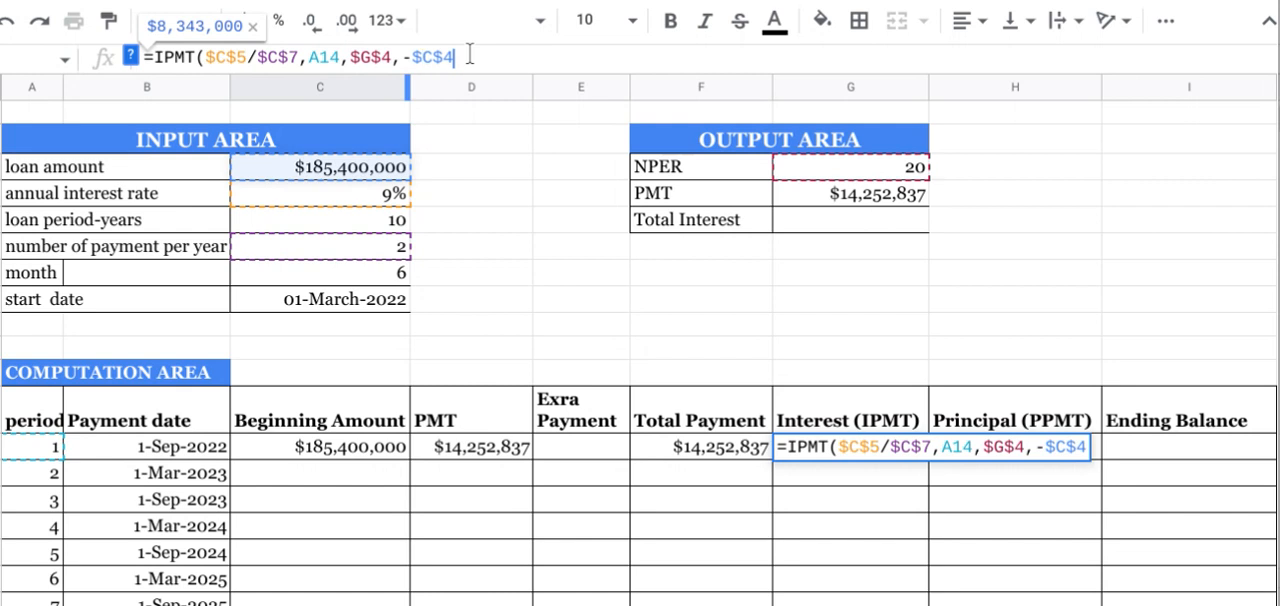
pyautogui.write(')')
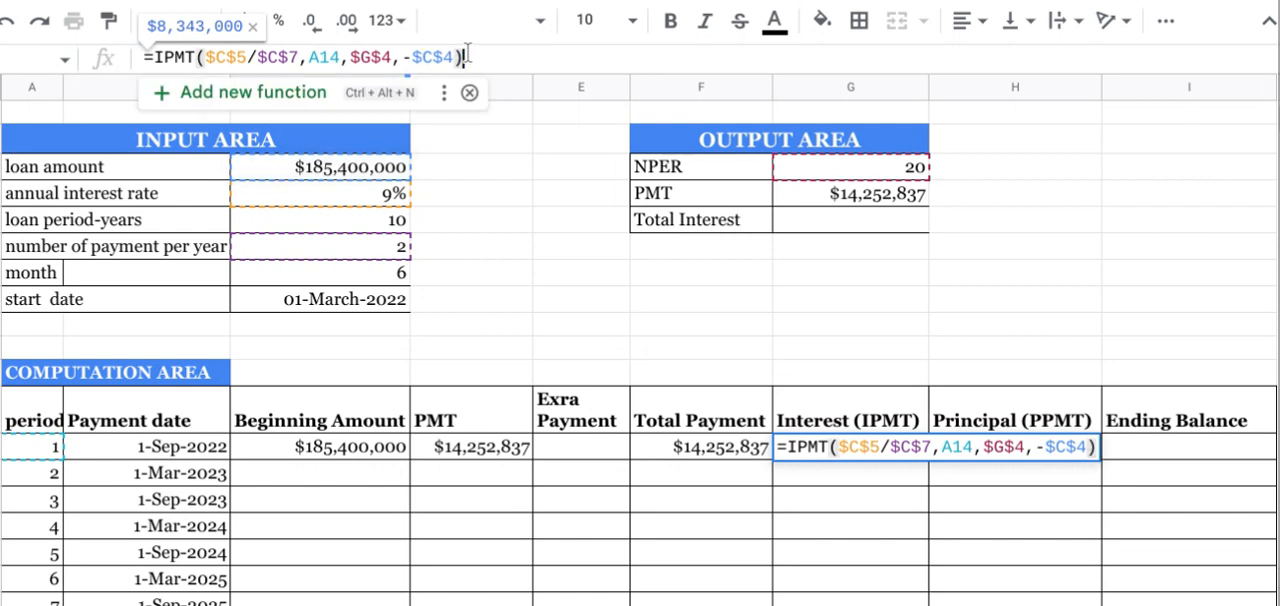
pyautogui.press('Return')
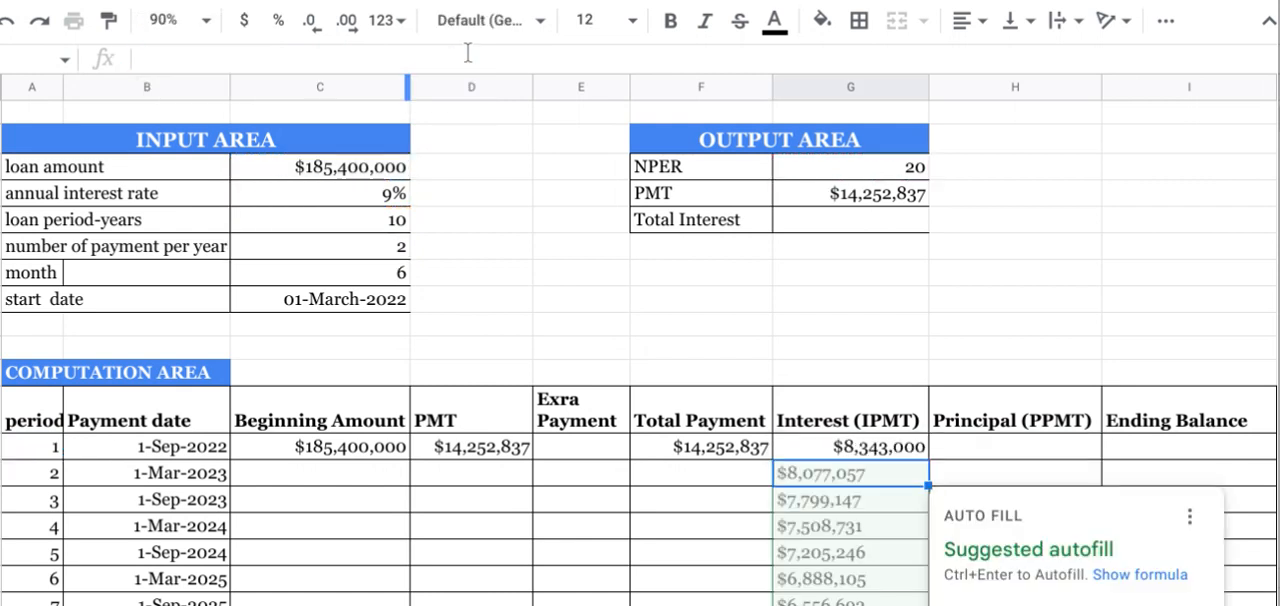
# Step: Start a PPMT formula in the Principal cell for period 1 and check which arguments it needs
pyautogui.click(955, 440)
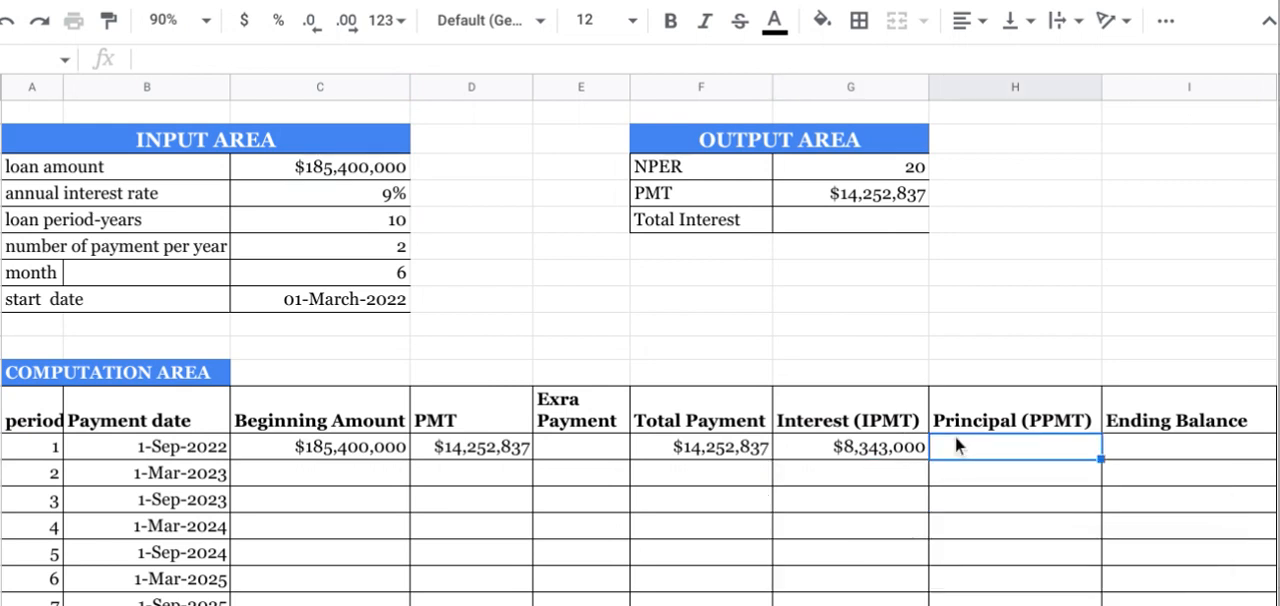
pyautogui.write('=')
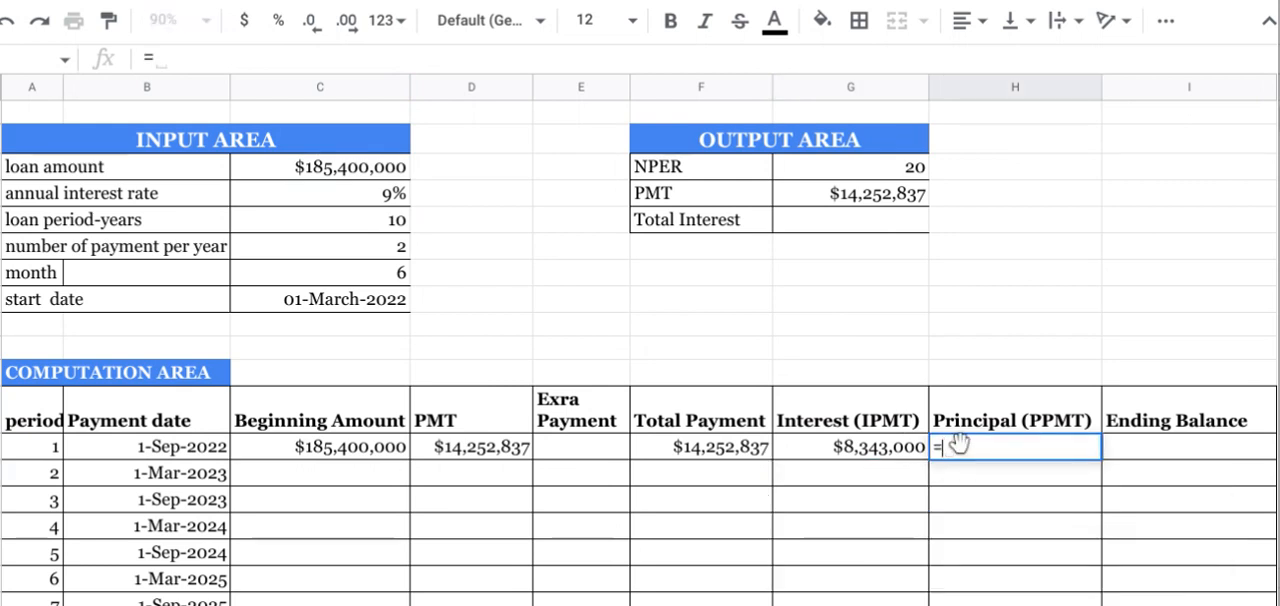
pyautogui.write('p')
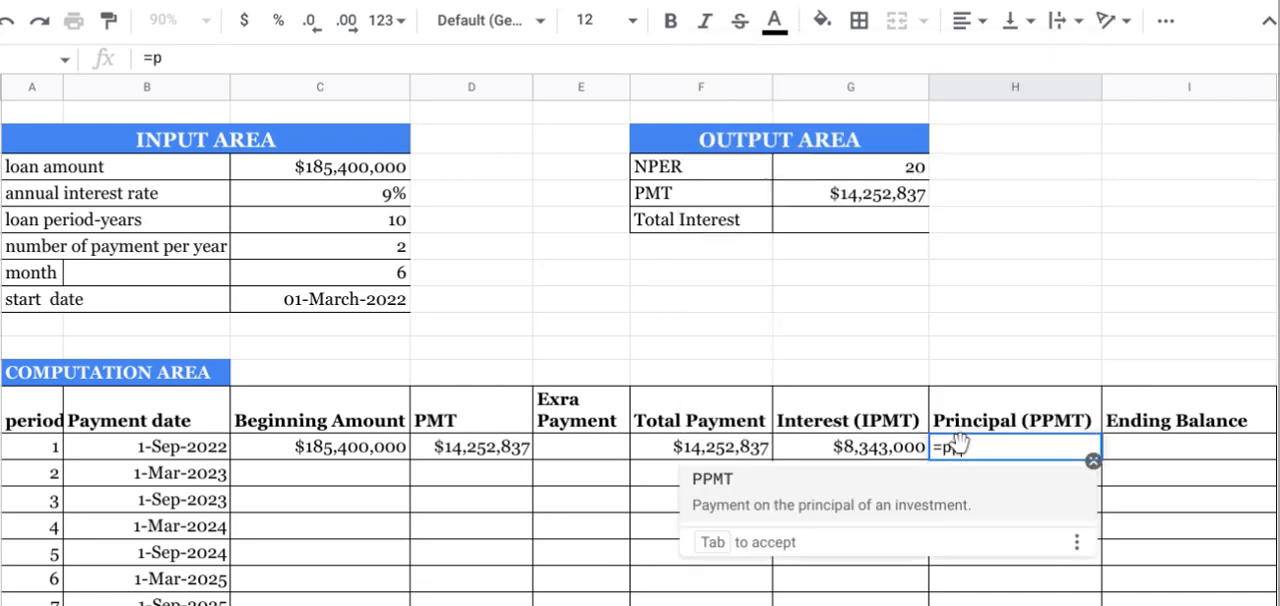
pyautogui.write('mt')
pyautogui.press('Tab')
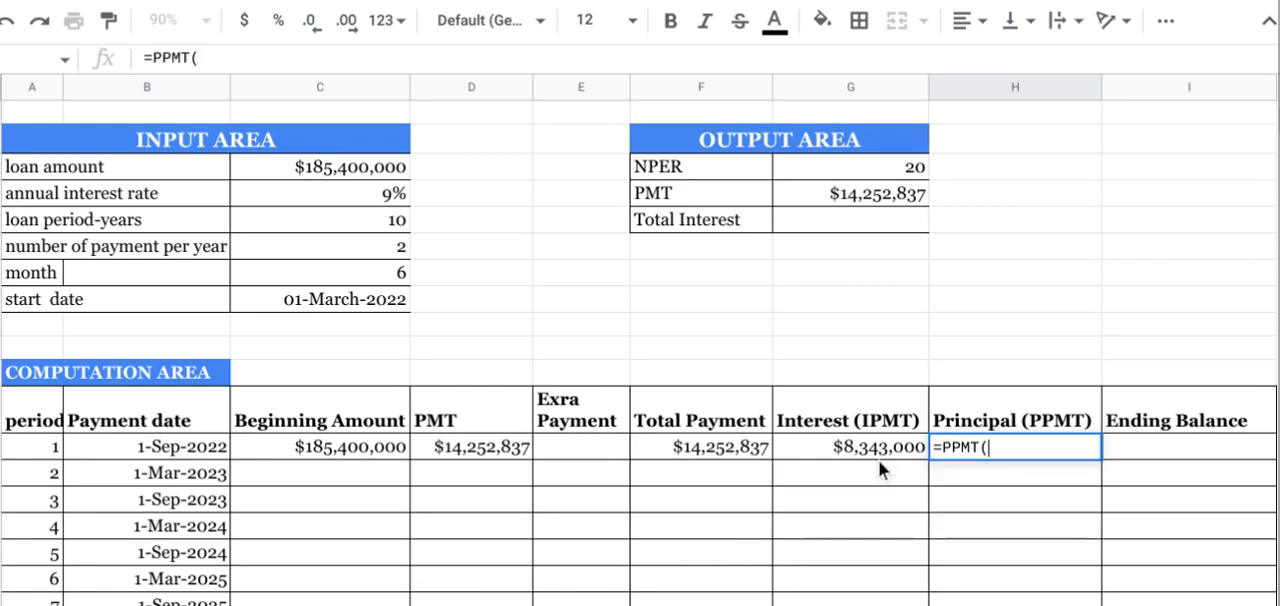
pyautogui.click(209, 61)
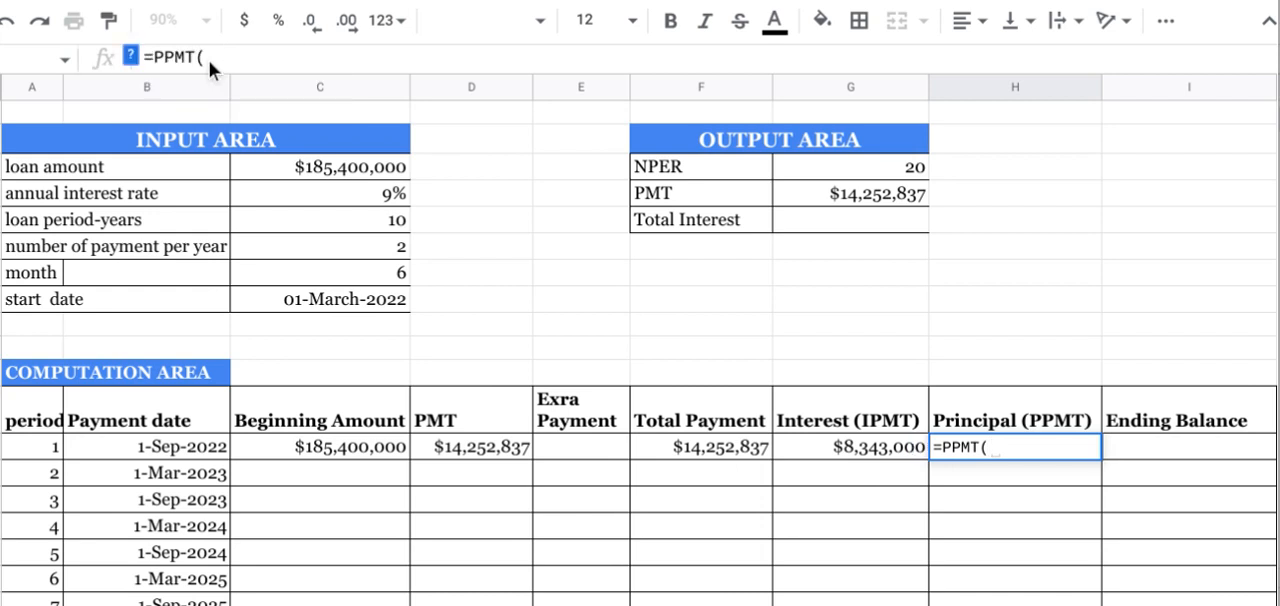
pyautogui.click(136, 58)
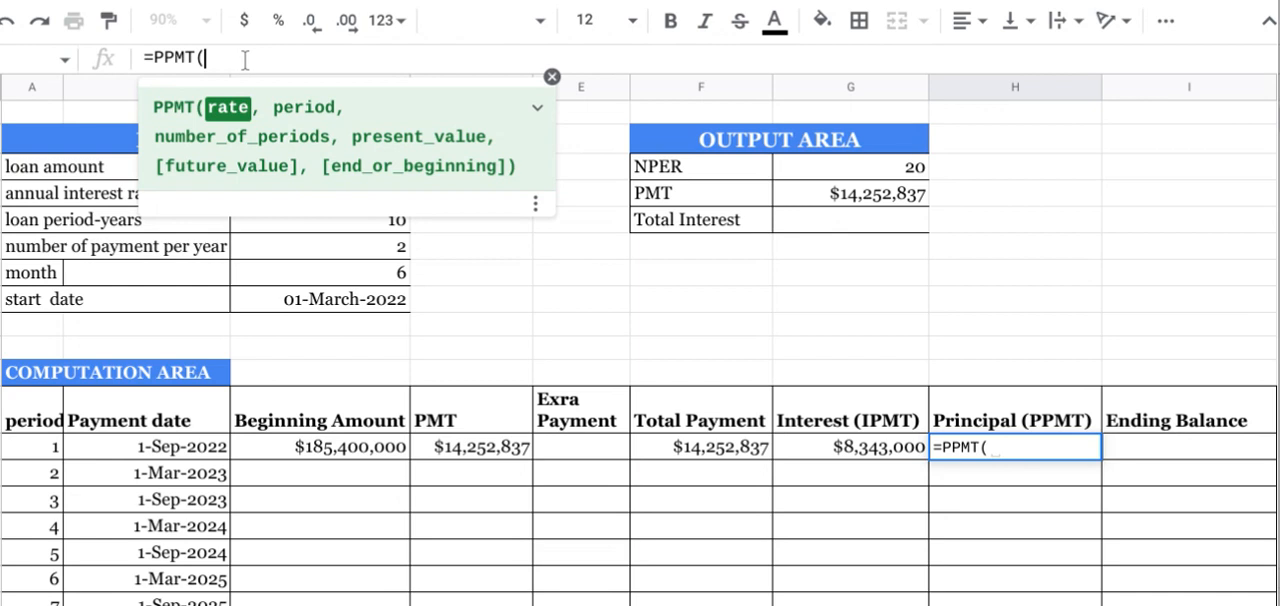
pyautogui.click(551, 78)
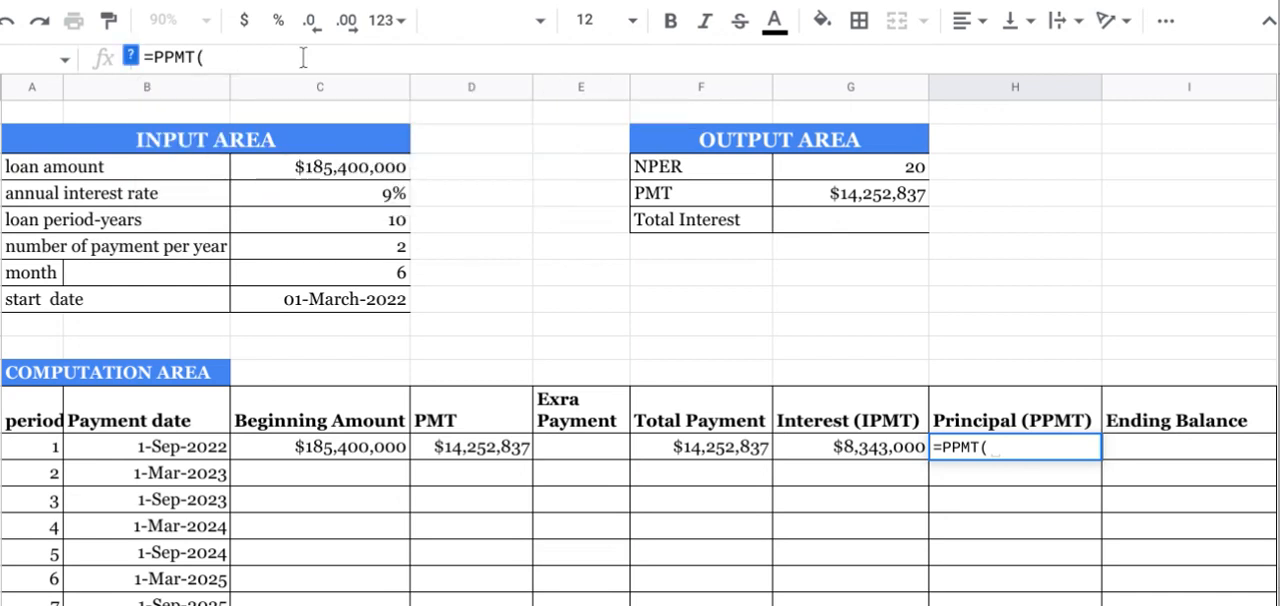
# Step: Use the annual interest rate as the absolute reference $C$5 in the PPMT rate argument
pyautogui.click(303, 191)
pyautogui.click(217, 58)
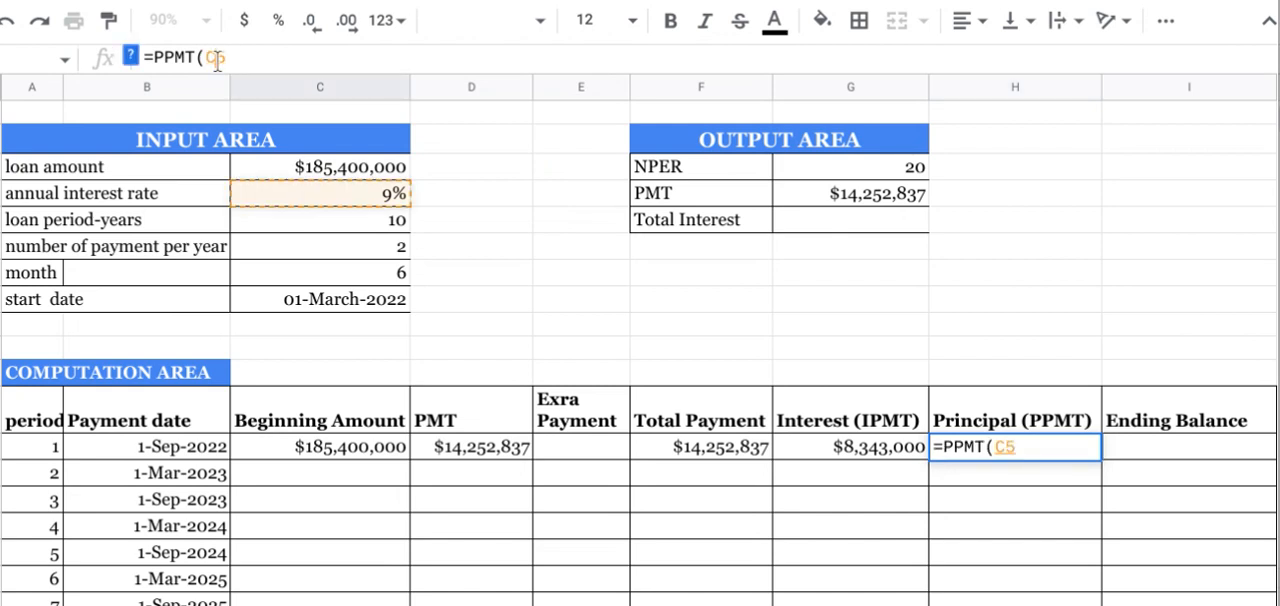
pyautogui.write('$')
pyautogui.press('Left')
pyautogui.press('Left')
pyautogui.write('$')
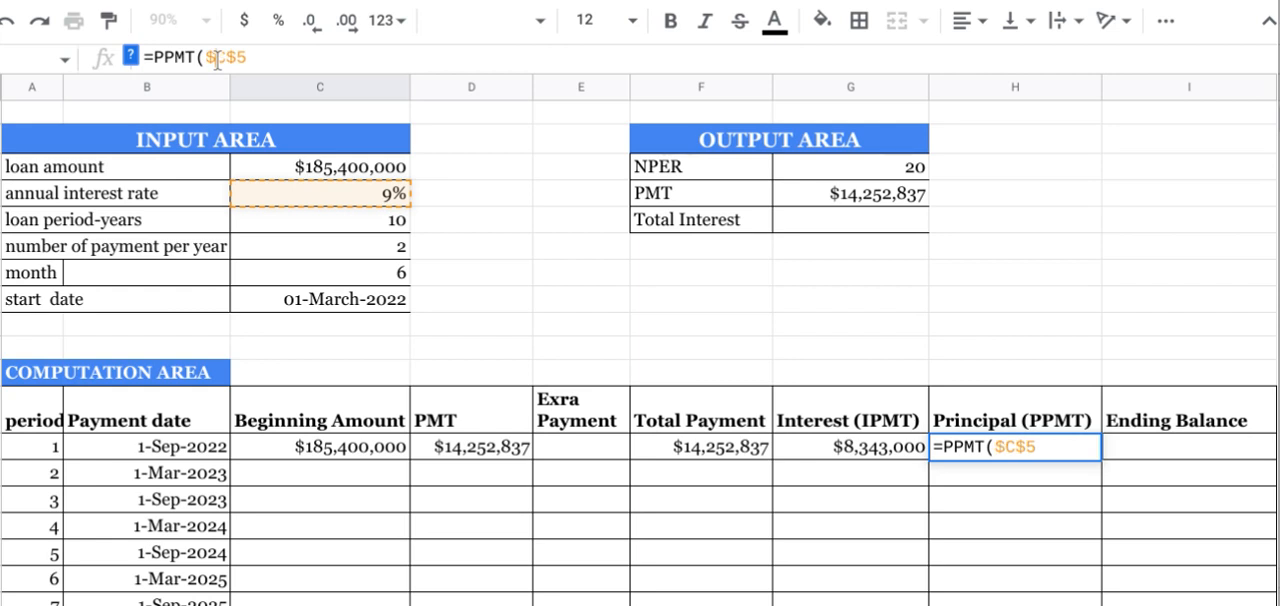
# Step: Divide the PPMT rate by the number of payments per year, using the absolute reference $C$7
pyautogui.click(247, 59)
pyautogui.write('/')
pyautogui.click(319, 249)
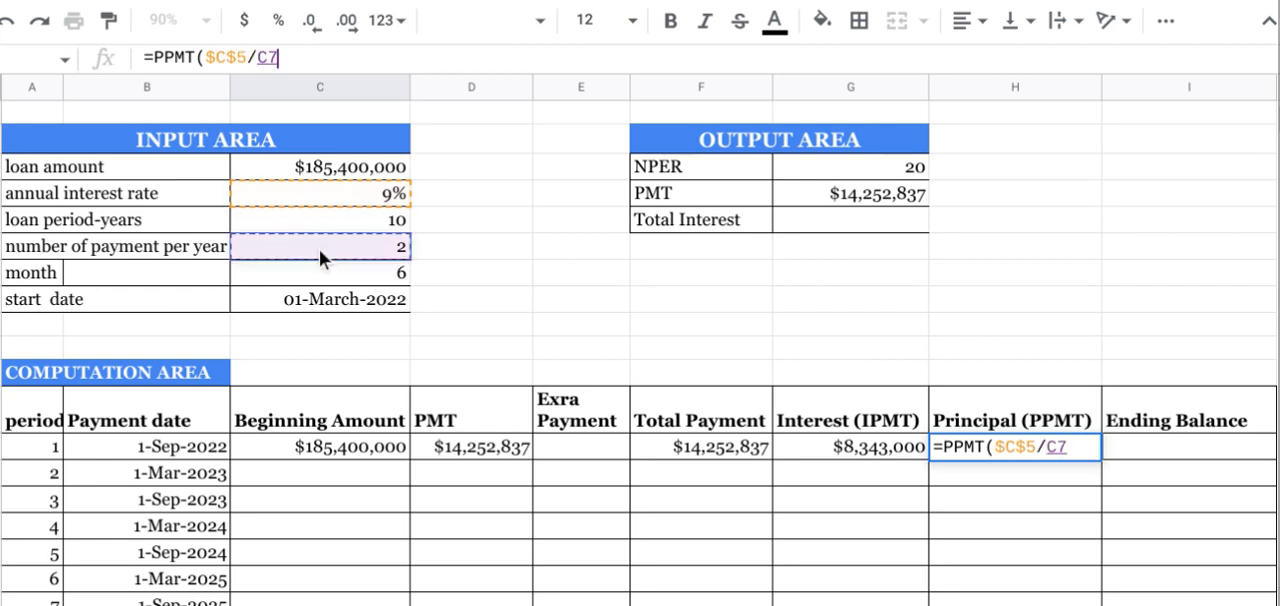
pyautogui.click(275, 59)
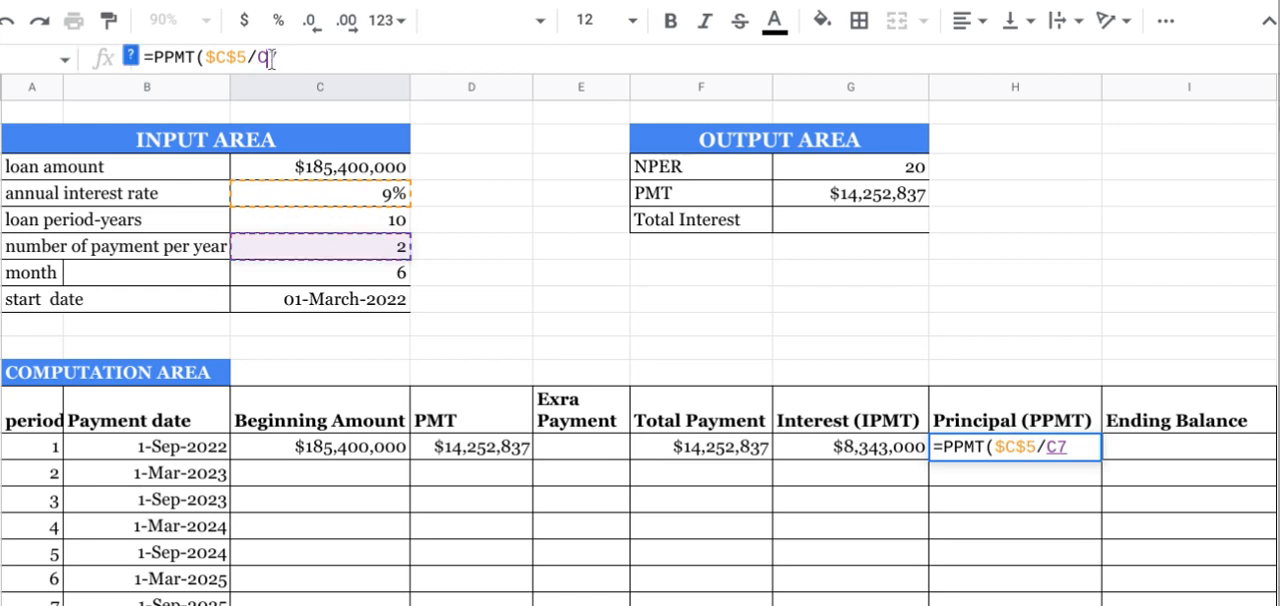
pyautogui.click(270, 59)
pyautogui.write('$')
pyautogui.click(259, 59)
pyautogui.write('$7')
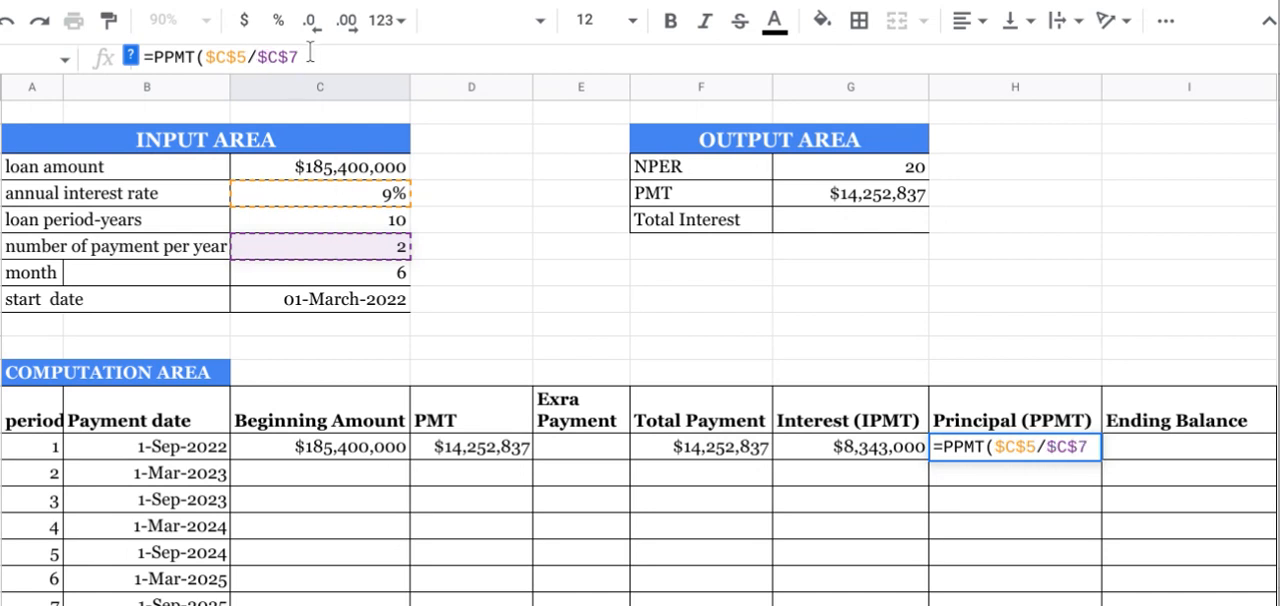
pyautogui.write(',')
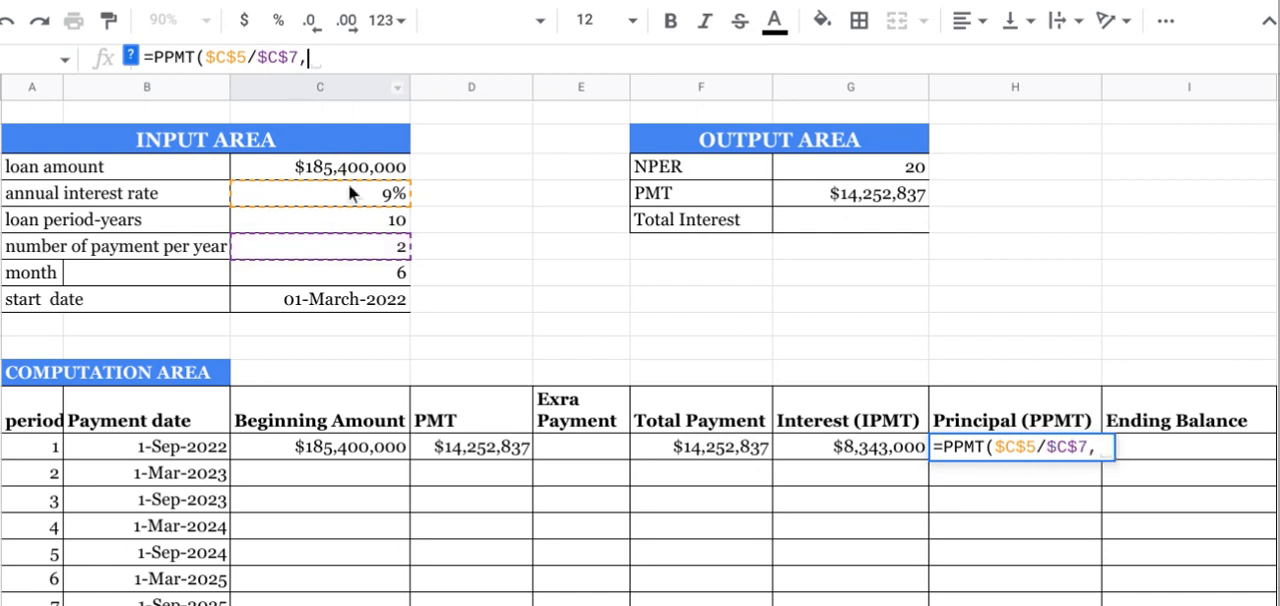
# Step: Add period cell A14 as the period argument of the PPMT formula
pyautogui.click(130, 57)
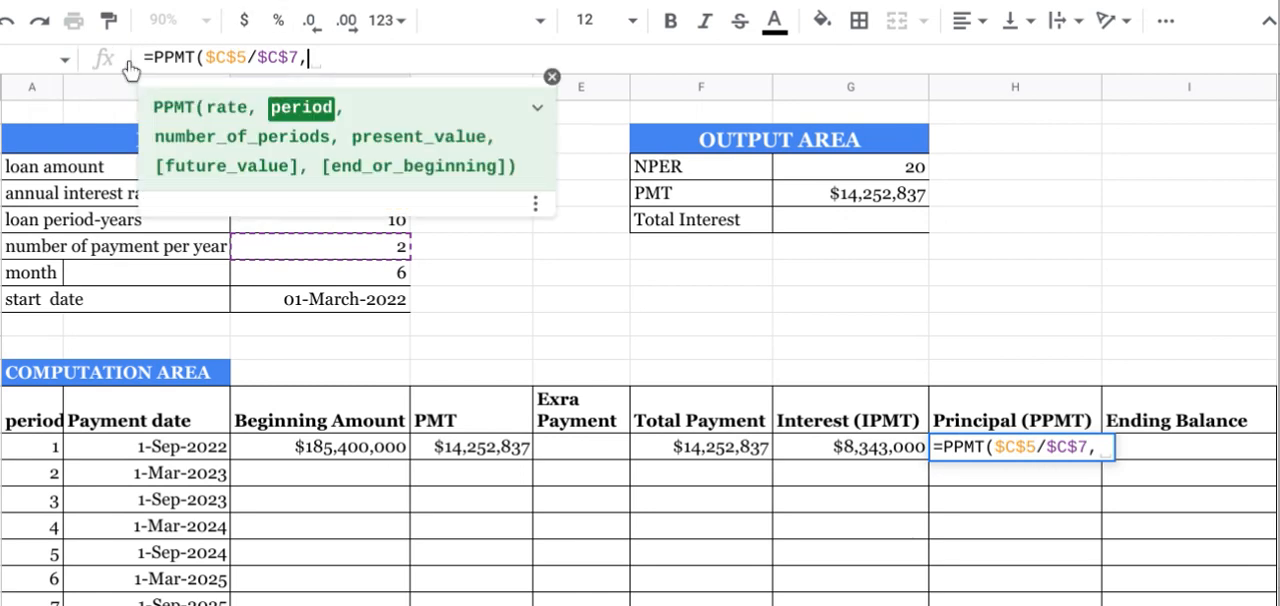
pyautogui.click(48, 440)
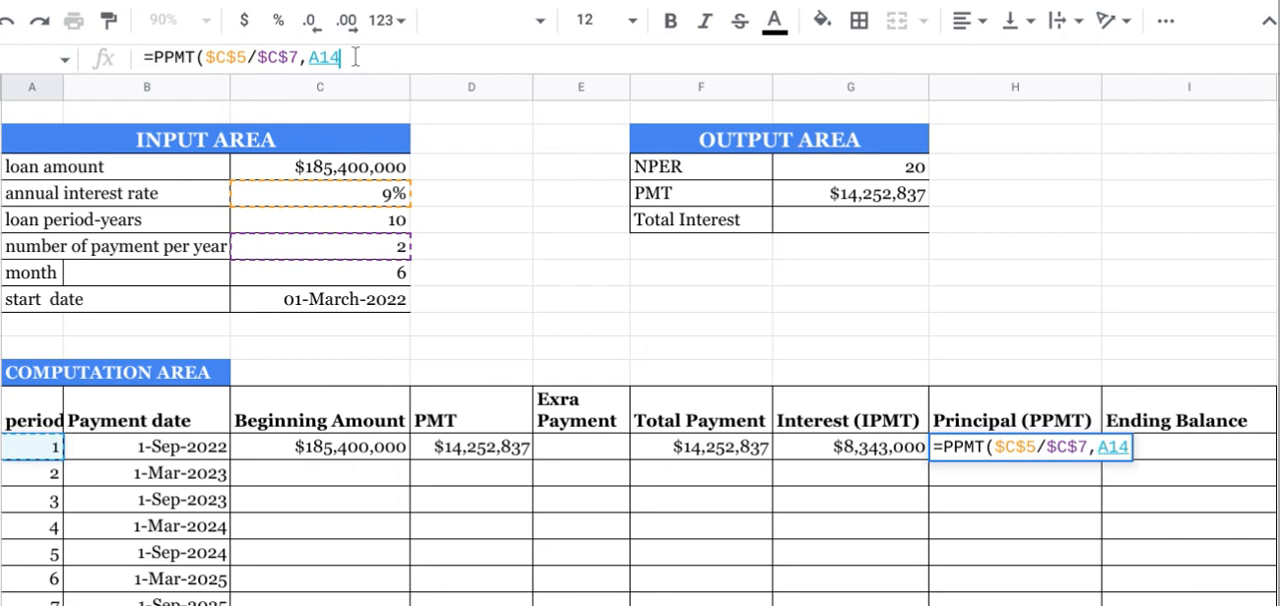
# Step: Add the NPER value as the PPMT number of periods, using the absolute reference $G$4
pyautogui.write(',')
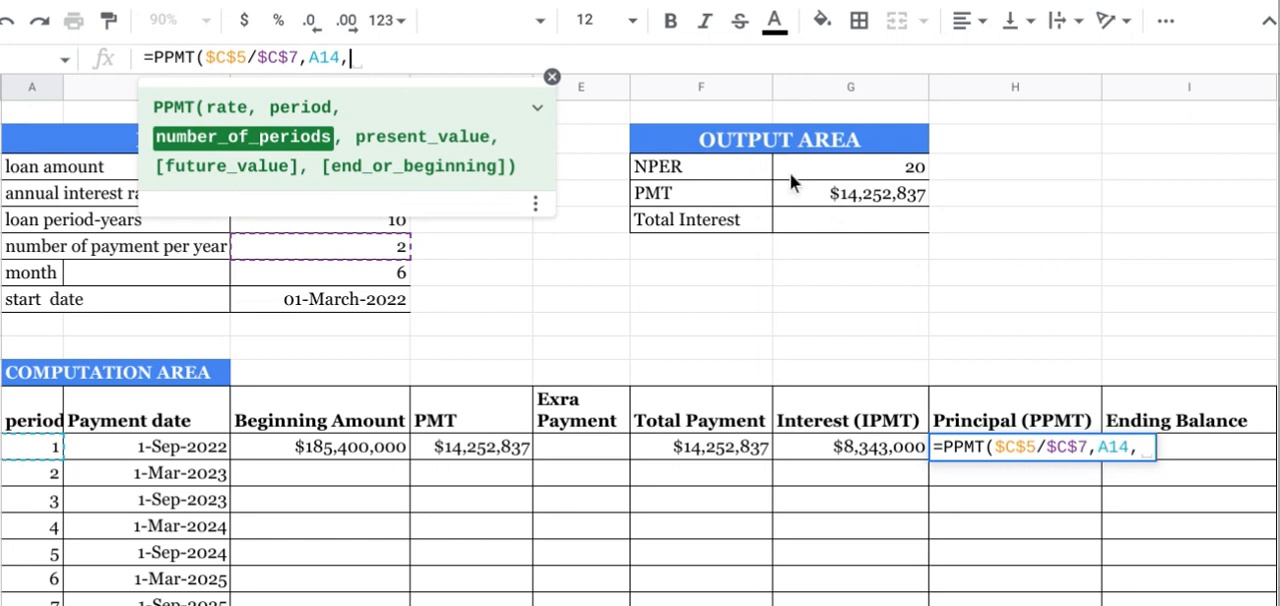
pyautogui.click(849, 165)
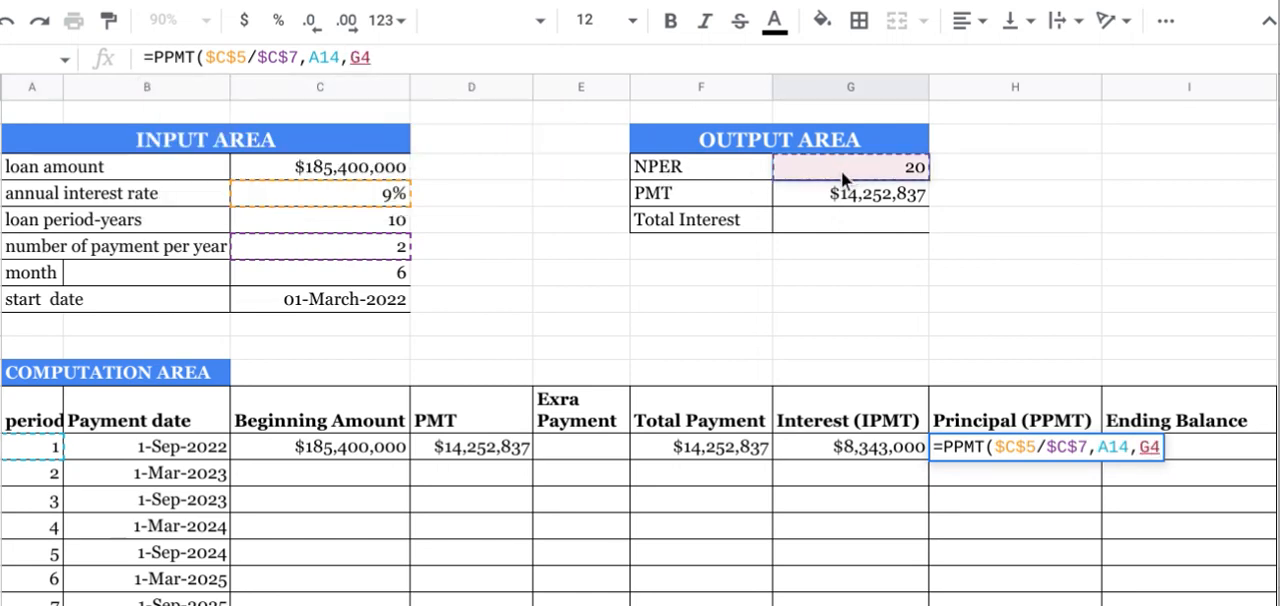
pyautogui.click(360, 57)
pyautogui.write('$')
pyautogui.press('Left')
pyautogui.press('Left')
pyautogui.write('$')
pyautogui.click(400, 57)
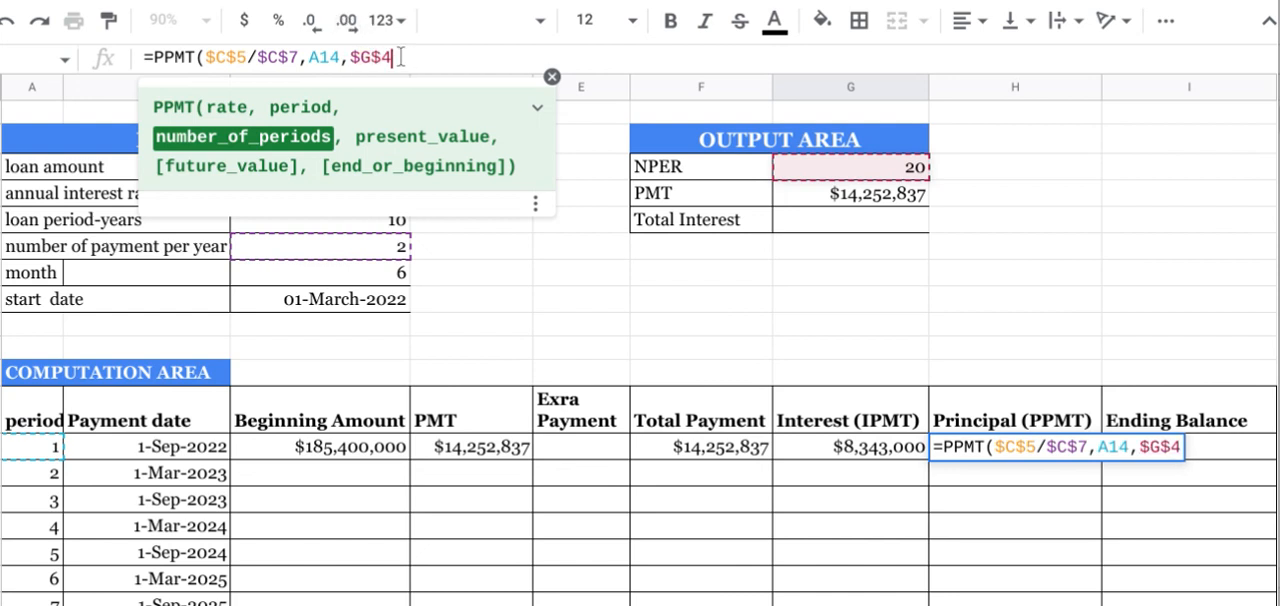
# Step: Use the negative loan amount, -$C$4, as the present value and complete the formula =PPMT($C$5/$C$7,A14,$G$4,-$C$4)
pyautogui.write(',')
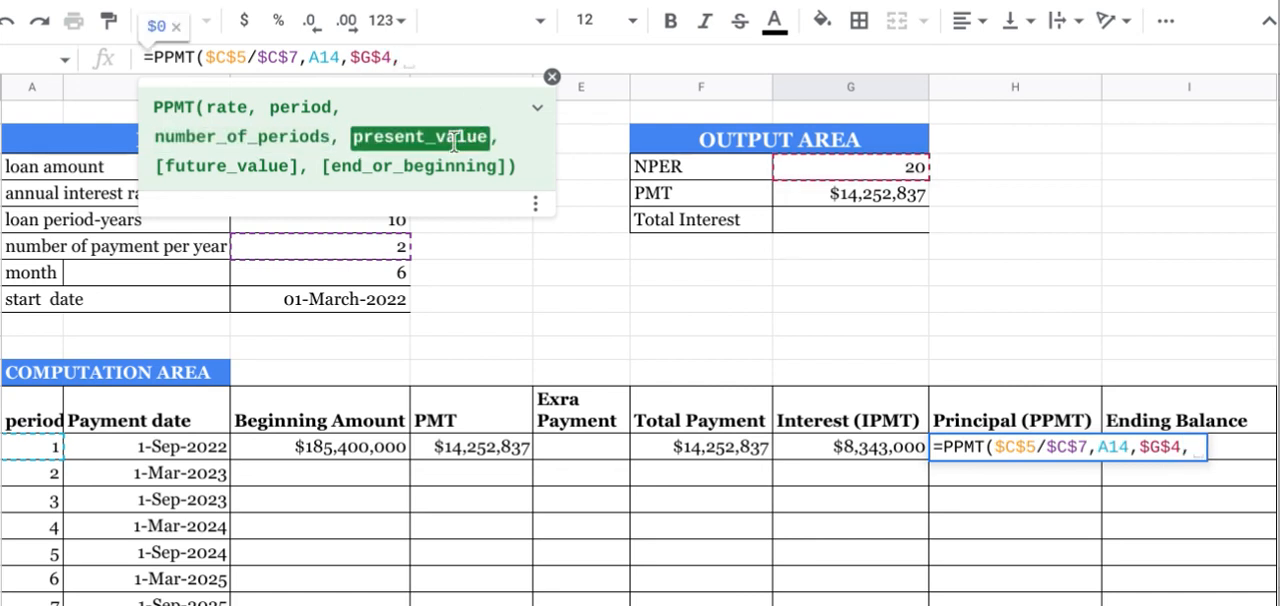
pyautogui.write('-')
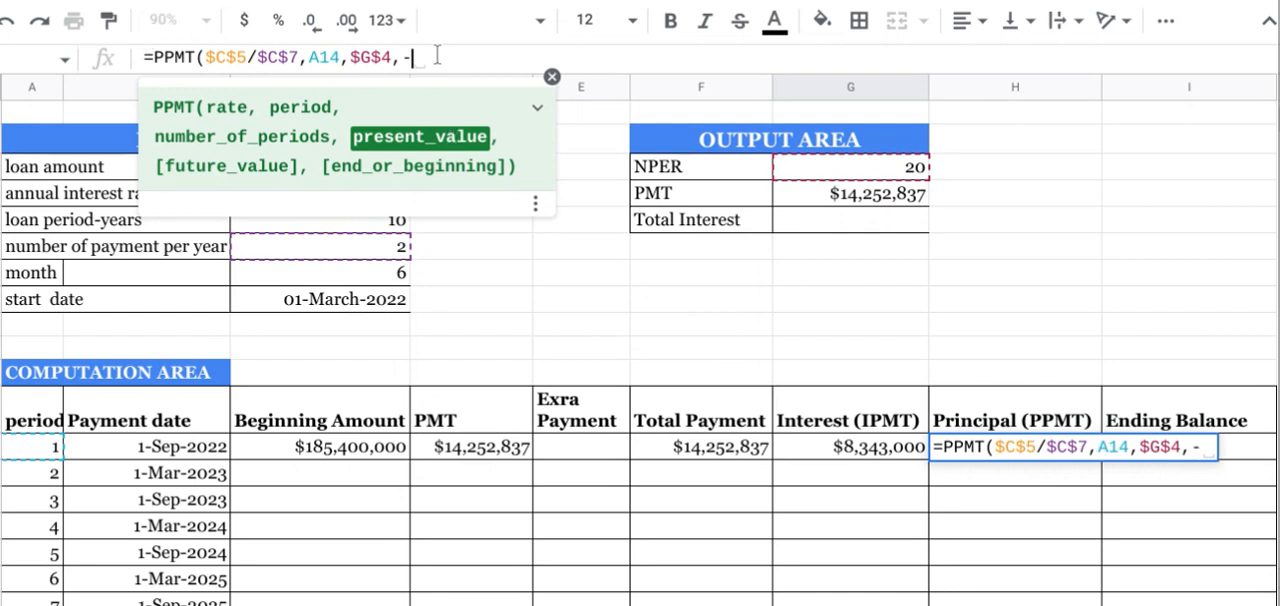
pyautogui.click(551, 78)
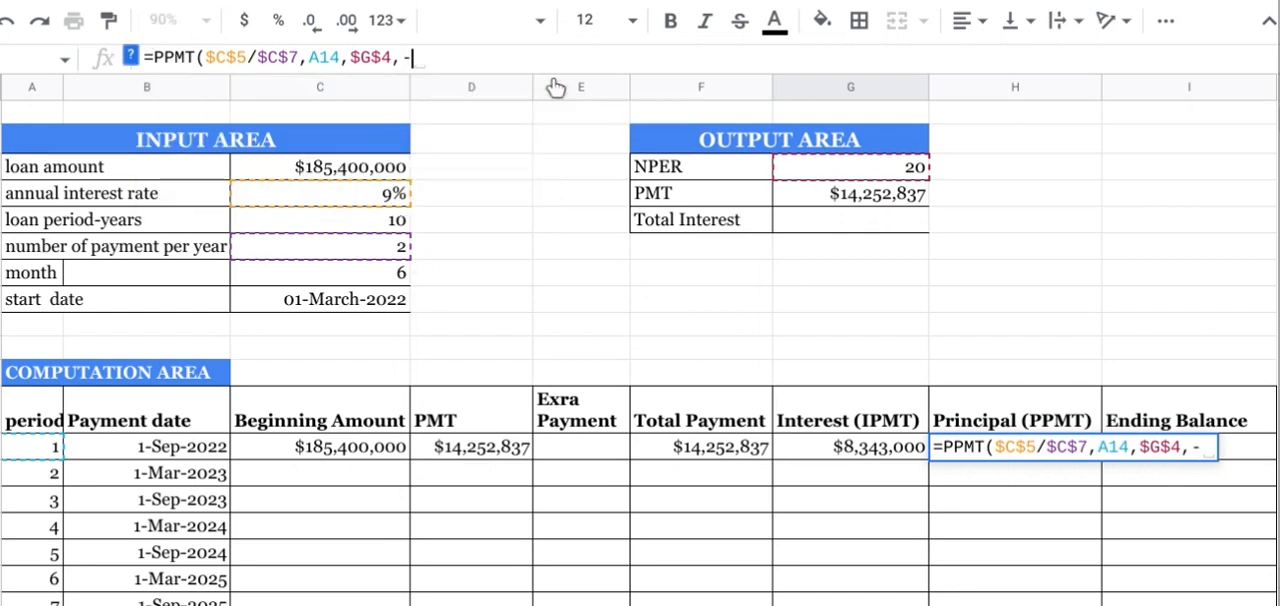
pyautogui.click(362, 170)
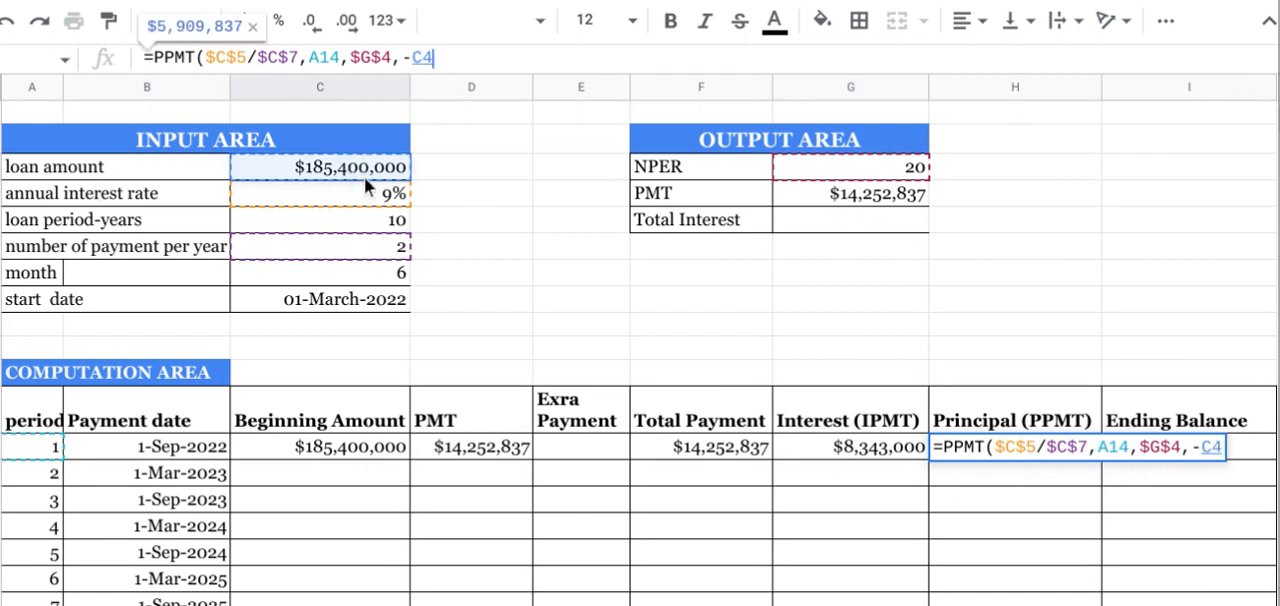
pyautogui.click(424, 57)
pyautogui.write('$')
pyautogui.press('Left')
pyautogui.write('$')
pyautogui.click(473, 55)
pyautogui.write(')')
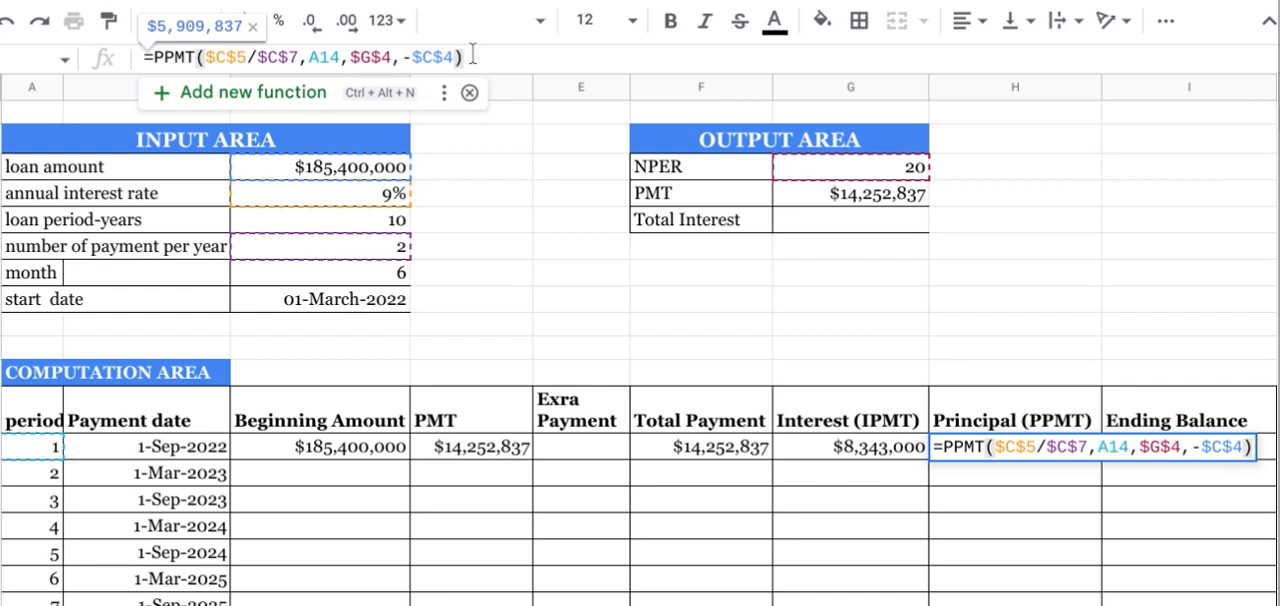
pyautogui.press('Return')
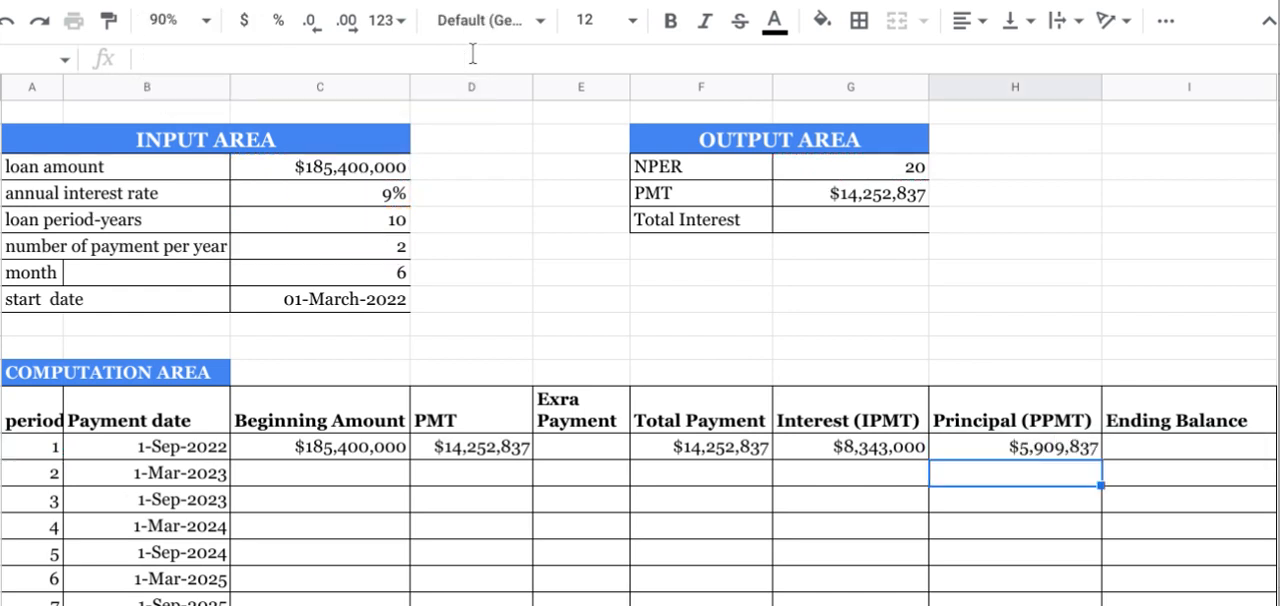
# Step: Calculate the Ending Balance for period 1 as beginning amount minus principal with =C14-H14
pyautogui.click(1141, 447)
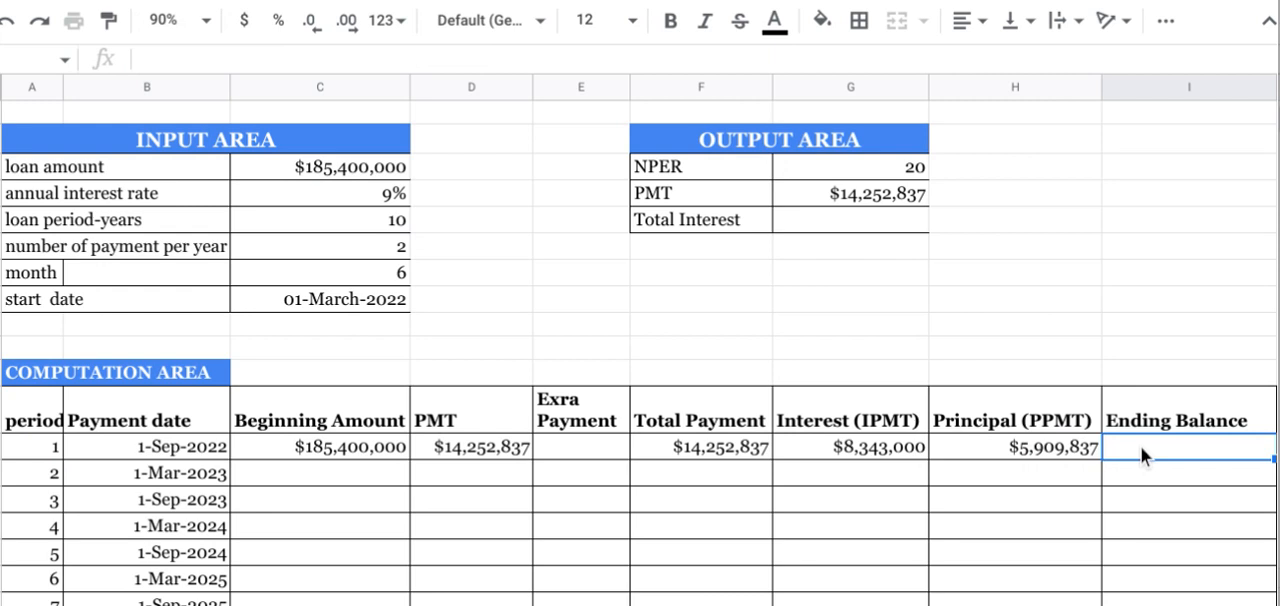
pyautogui.write('=')
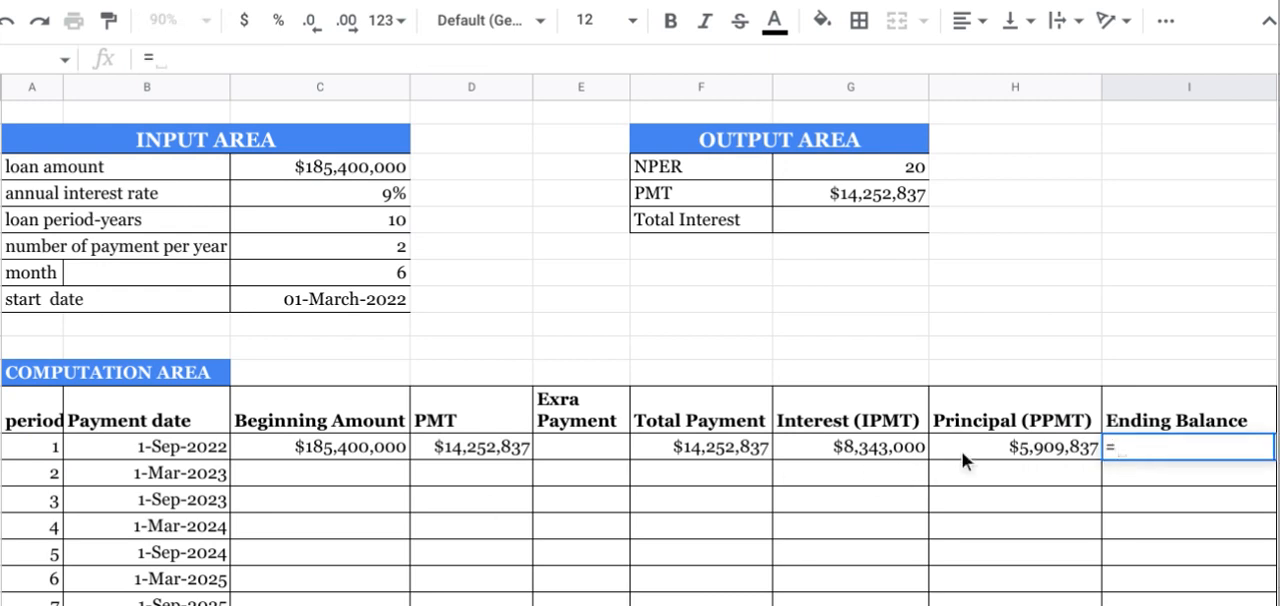
pyautogui.click(301, 447)
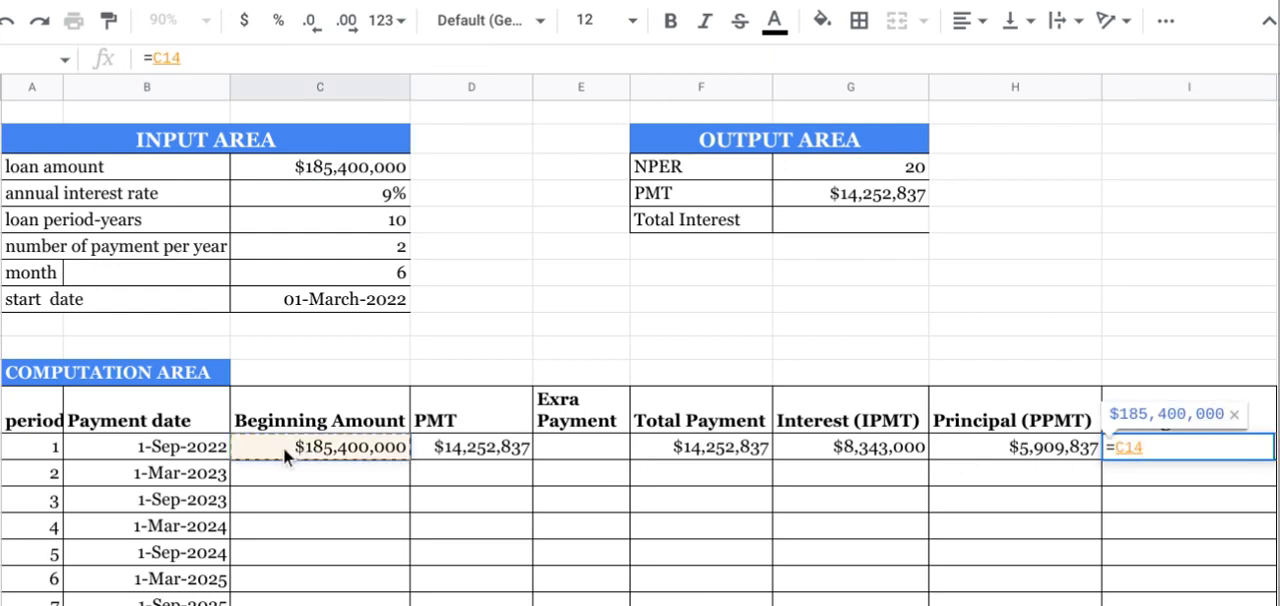
pyautogui.write('-')
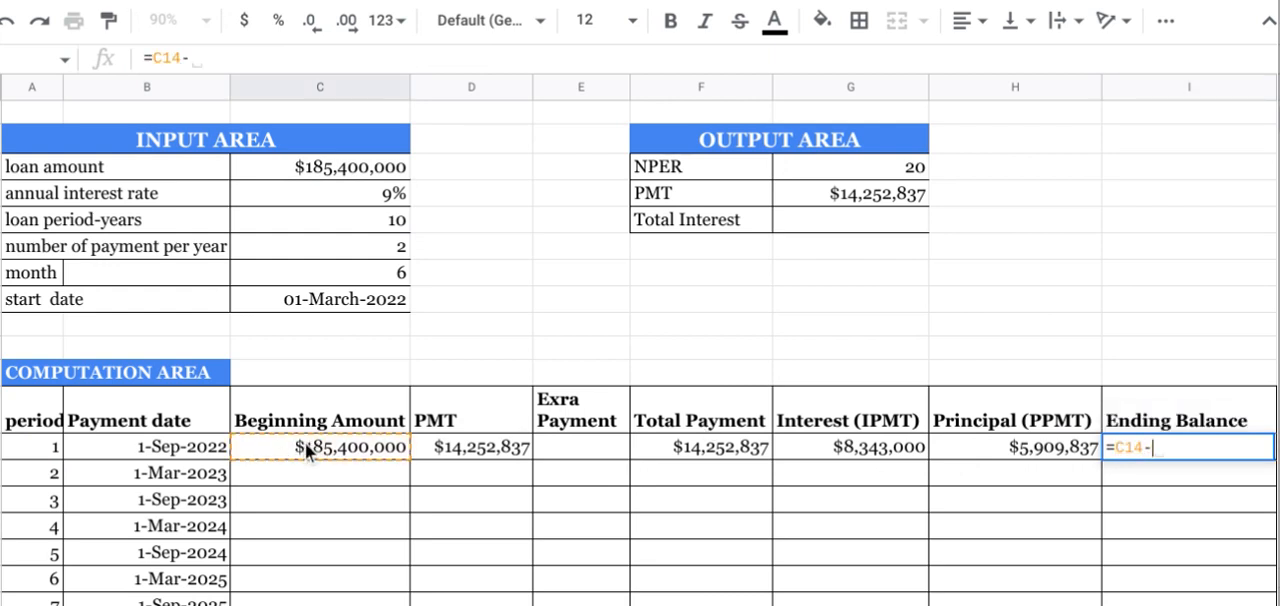
pyautogui.click(1017, 452)
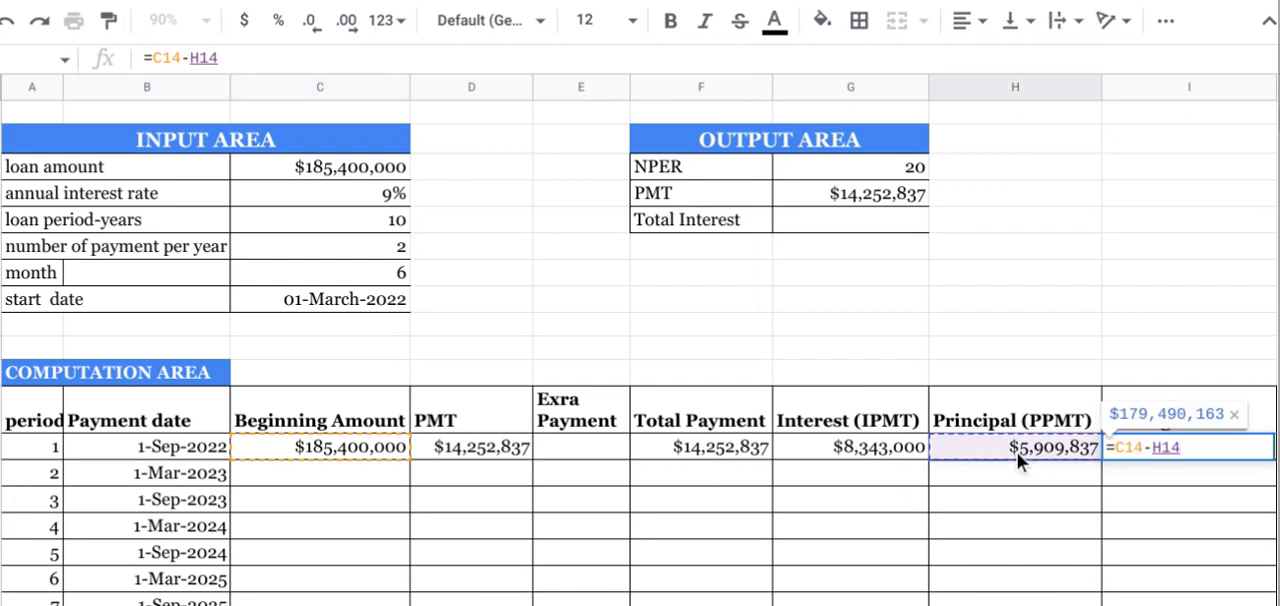
pyautogui.press('Return')
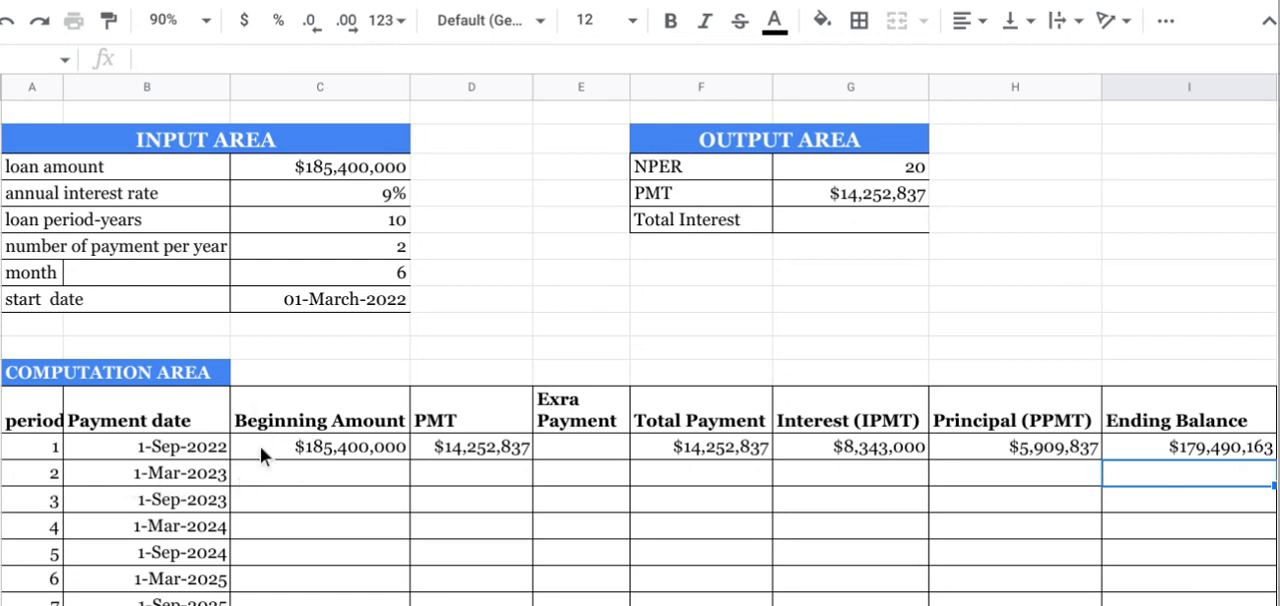
# Step: Set the Beginning Amount of period 2 equal to the Ending Balance of period 1
pyautogui.click(266, 472)
pyautogui.write('=')
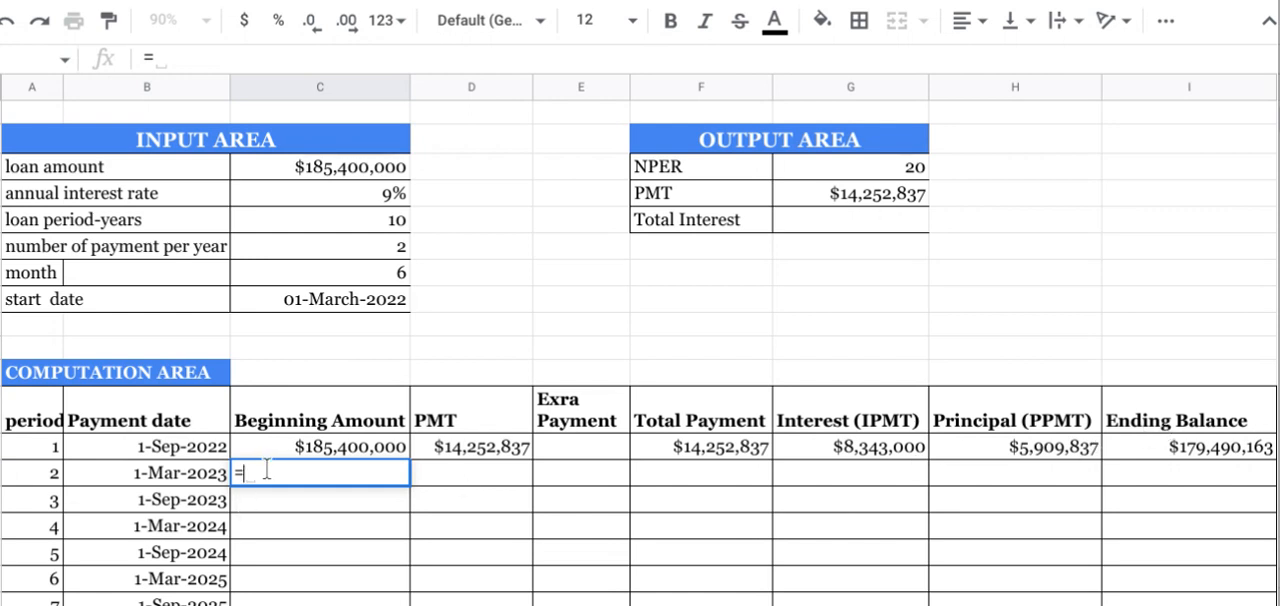
pyautogui.click(1176, 448)
pyautogui.press('Return')
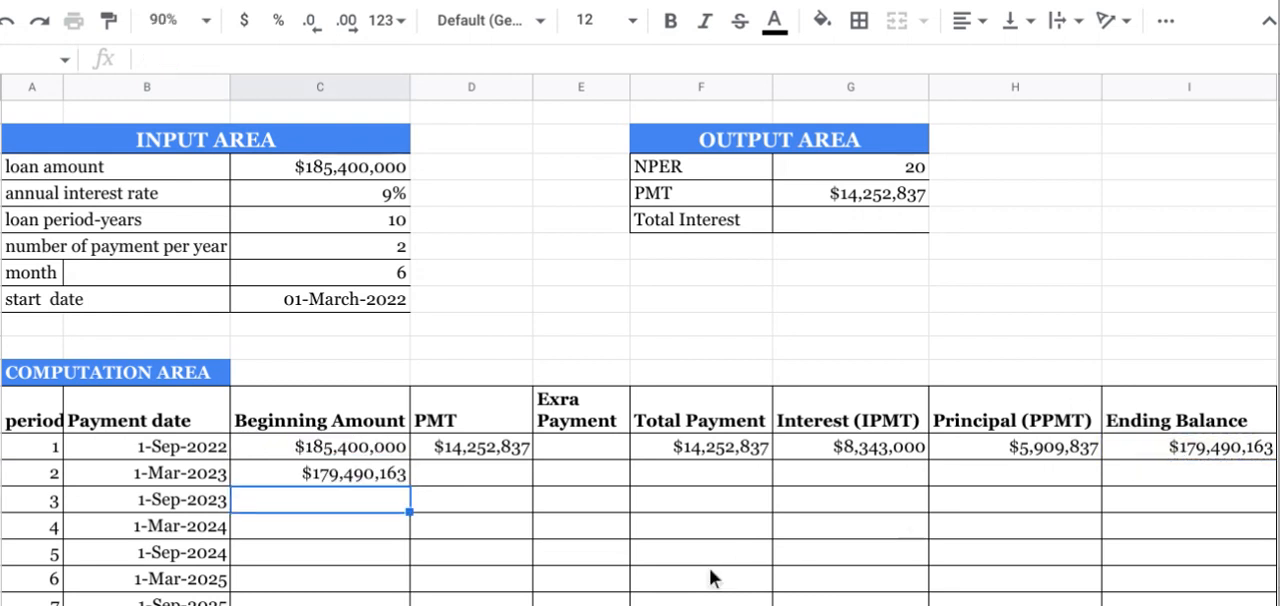
# Step: Fill the PMT formula from period 1 down to period 2, cell D15
pyautogui.click(491, 465)
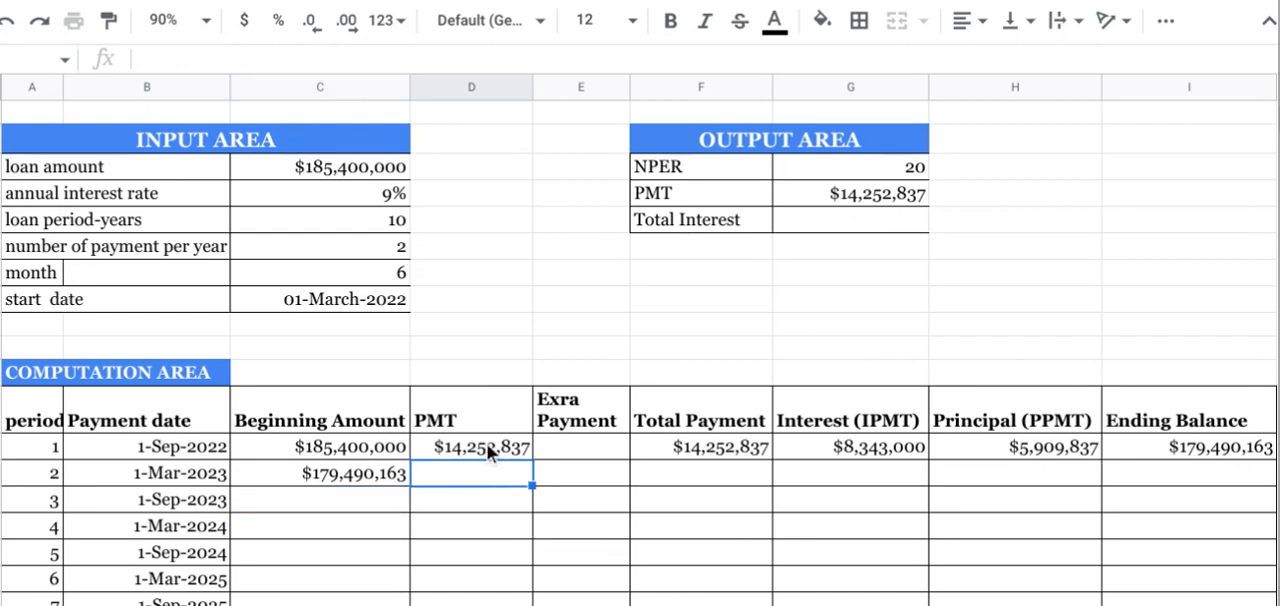
pyautogui.click(487, 446)
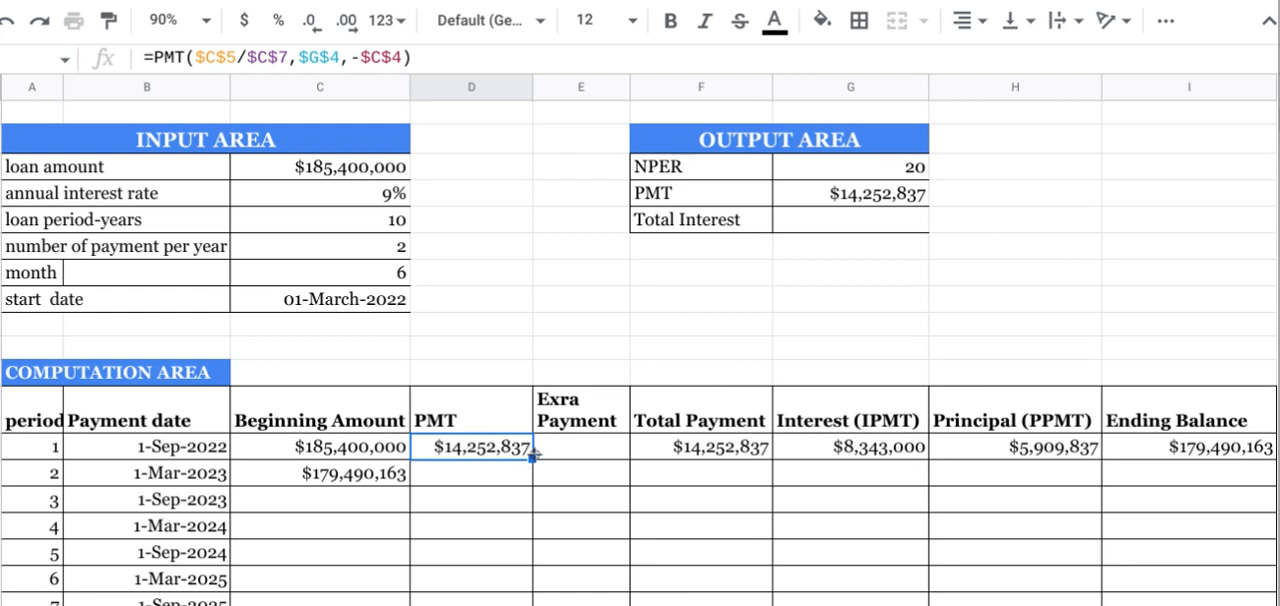
pyautogui.moveTo(533, 459); pyautogui.dragTo(529, 482)
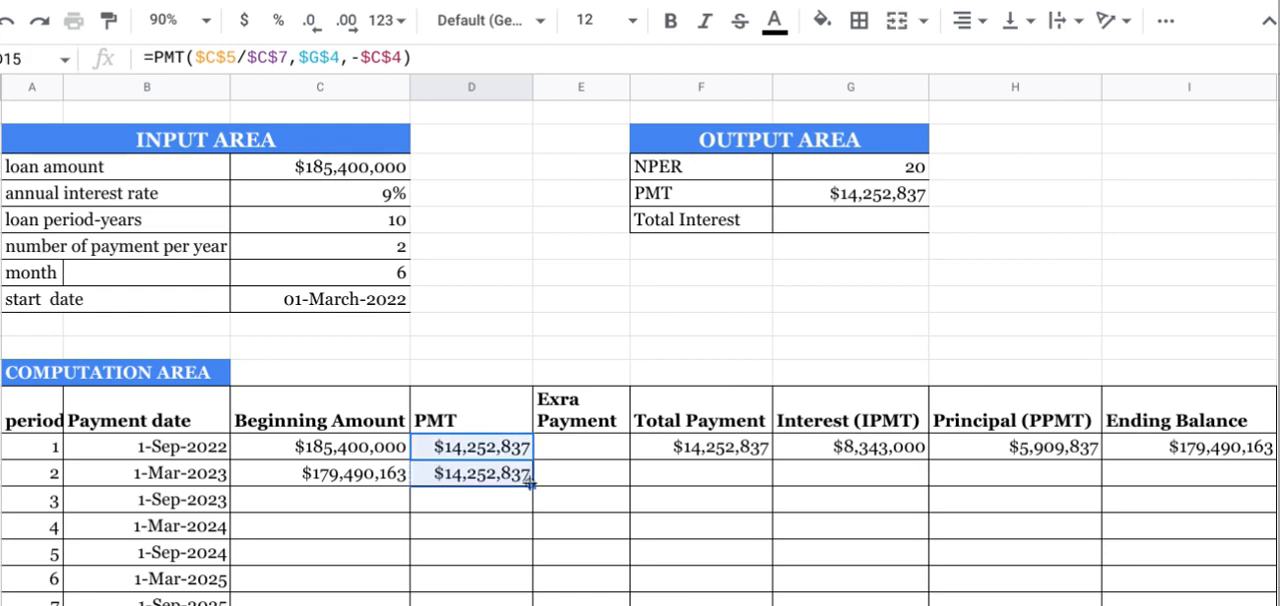
# Step: Fill the Total Payment formula from period 1 down to period 2, leaving the period 2 extra payment blank
pyautogui.click(585, 432)
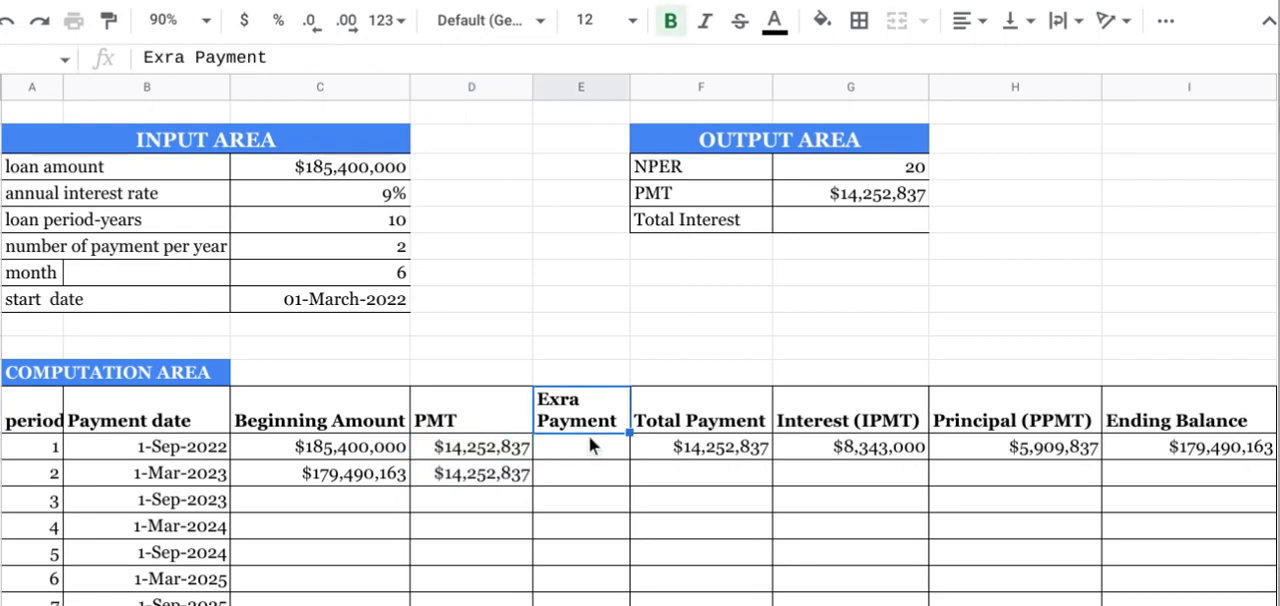
pyautogui.click(591, 442)
pyautogui.click(593, 480)
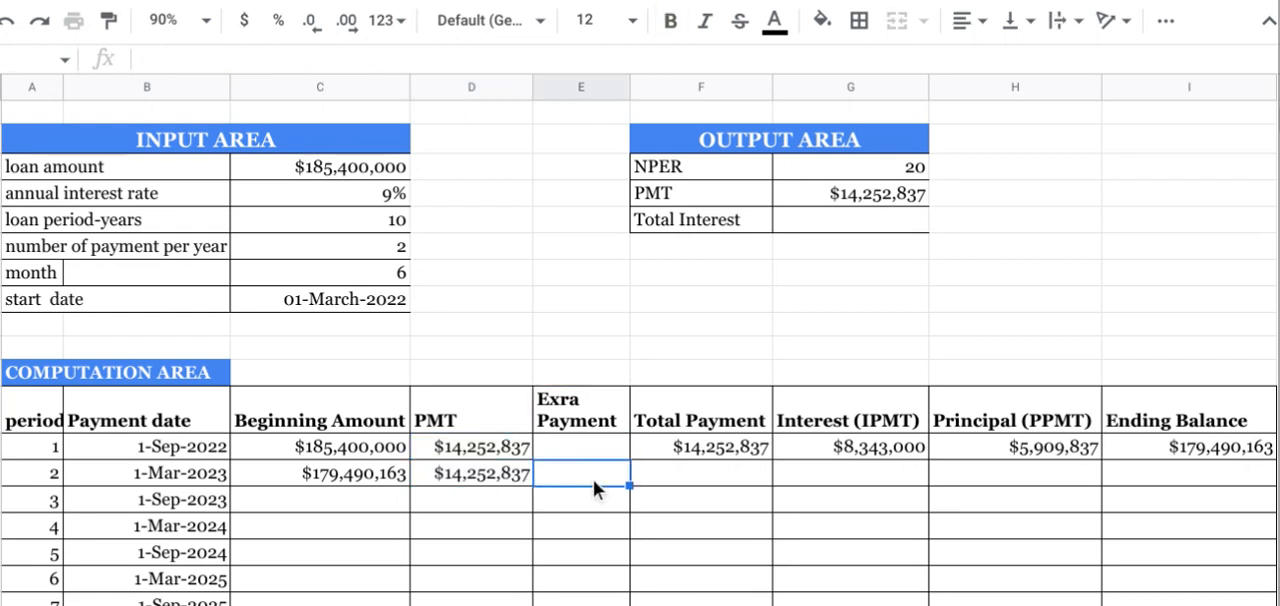
pyautogui.click(694, 449)
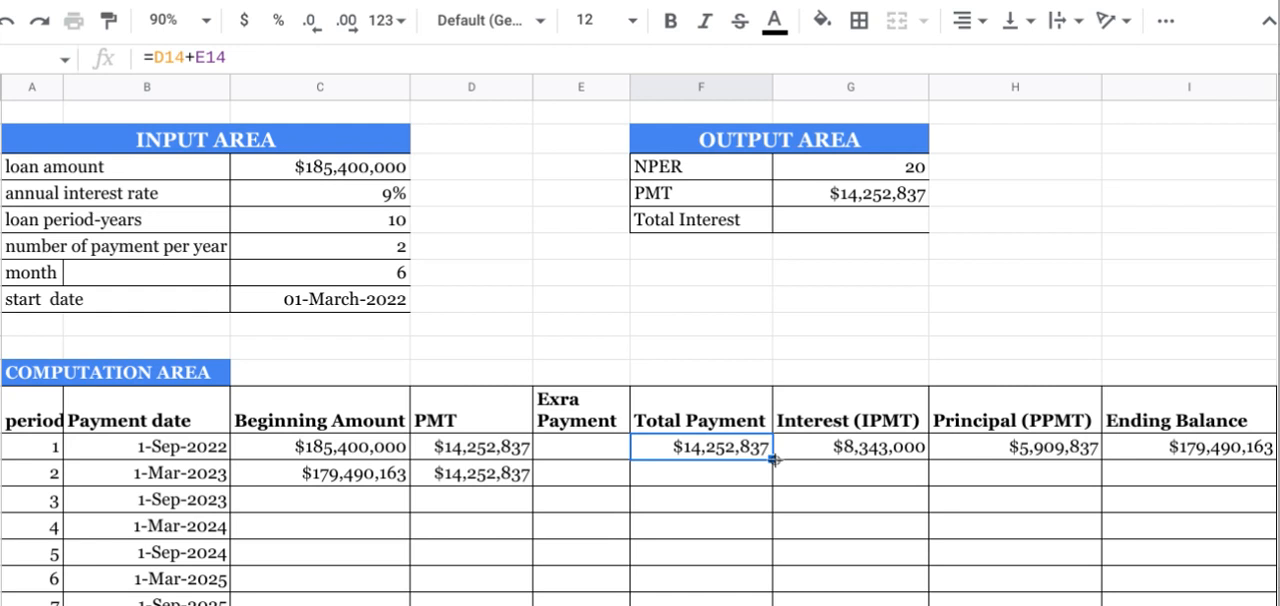
pyautogui.moveTo(774, 459); pyautogui.dragTo(774, 484)
# Step: Fill the Interest (IPMT) and Principal (PPMT) formulas from period 1 down to period 2
pyautogui.click(871, 447)
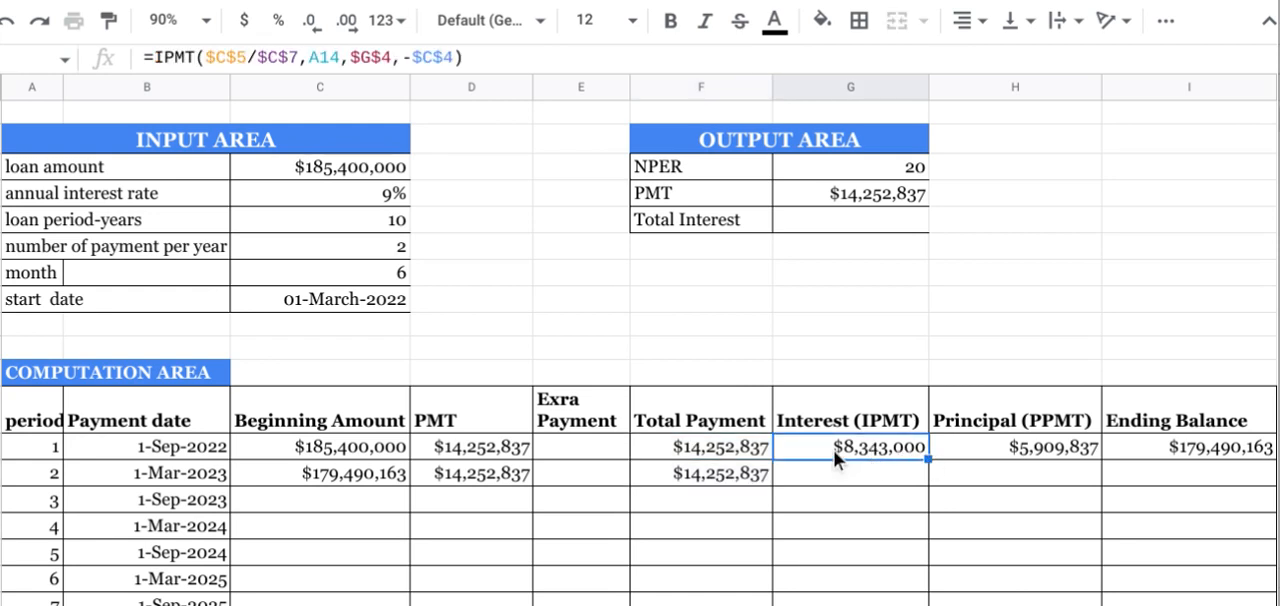
pyautogui.moveTo(929, 459); pyautogui.dragTo(929, 486)
pyautogui.click(997, 443)
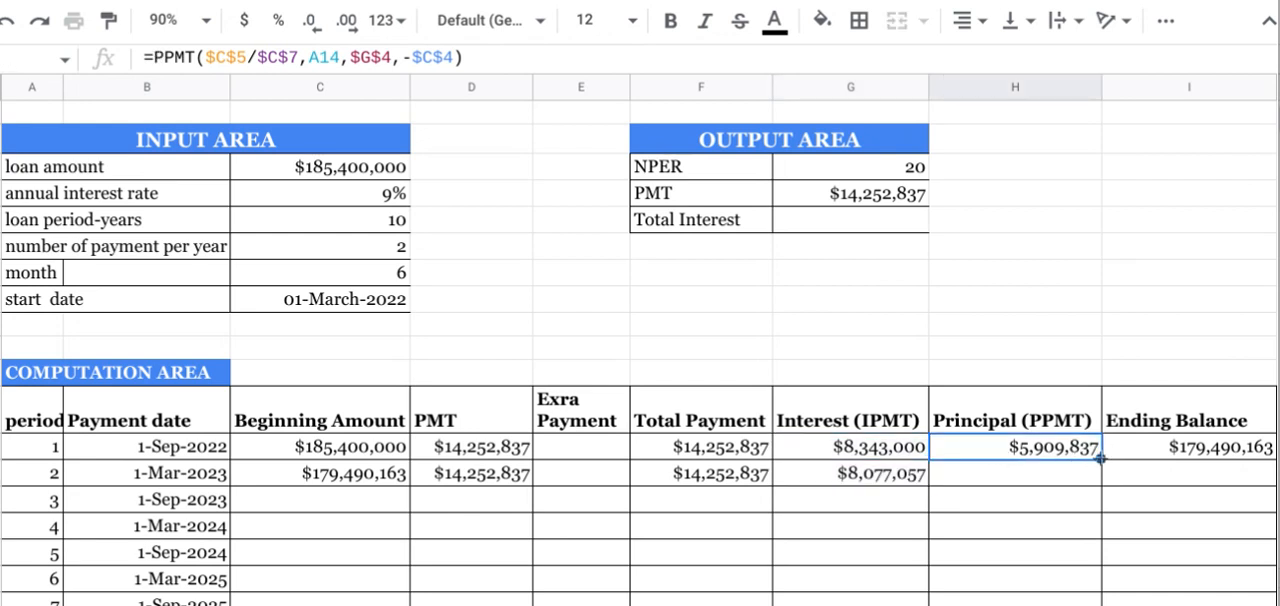
pyautogui.moveTo(1100, 458); pyautogui.dragTo(1101, 484)
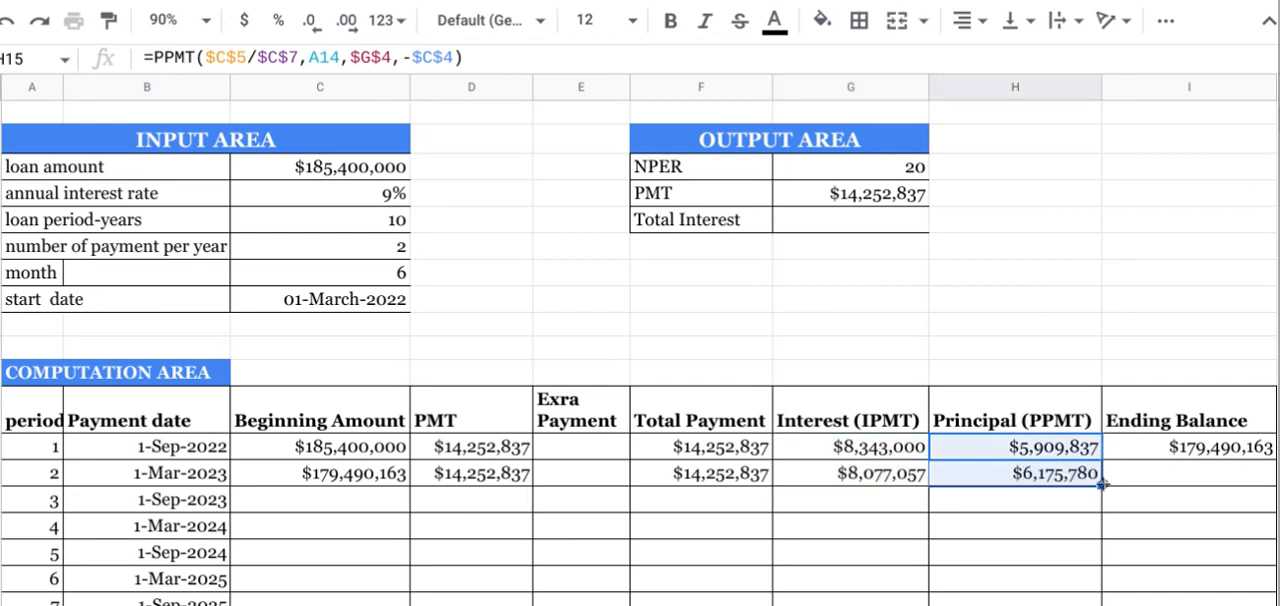
# Step: Calculate the Ending Balance for period 2 with the formula =C15-H15
pyautogui.click(1141, 428)
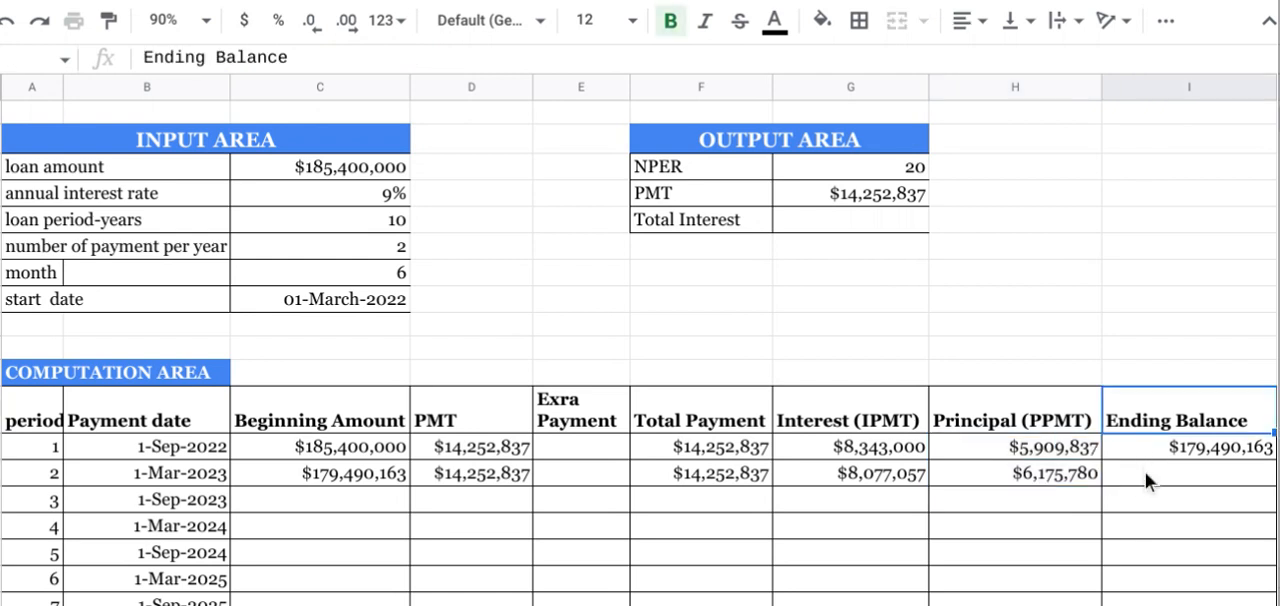
pyautogui.click(1145, 472)
pyautogui.write('=')
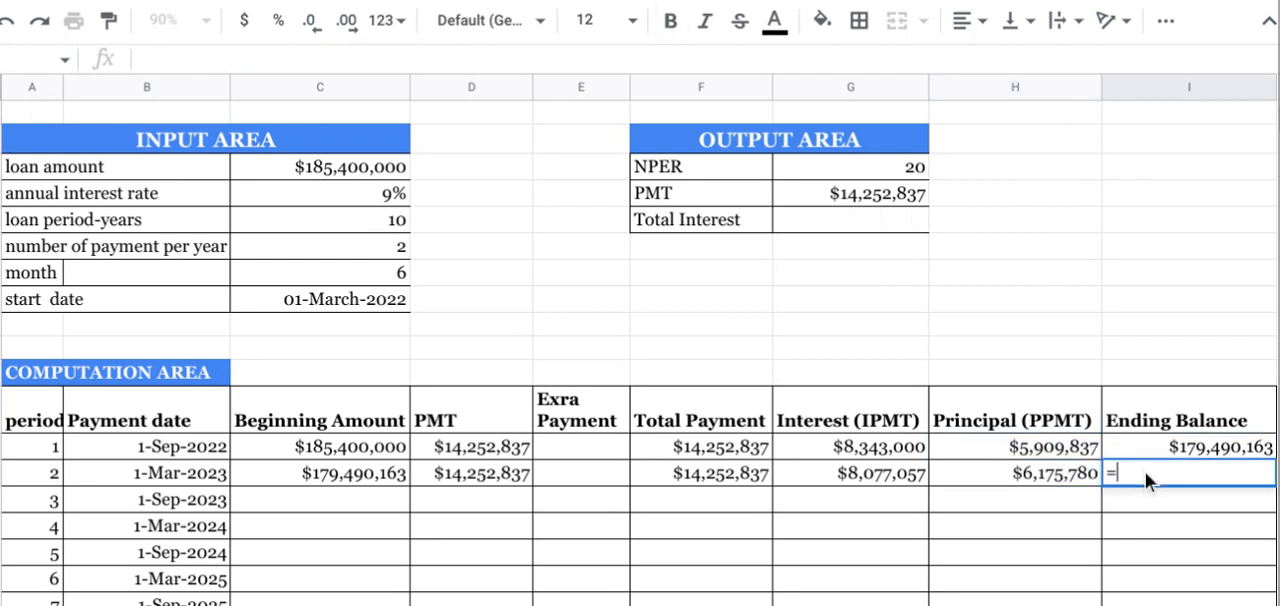
pyautogui.click(319, 471)
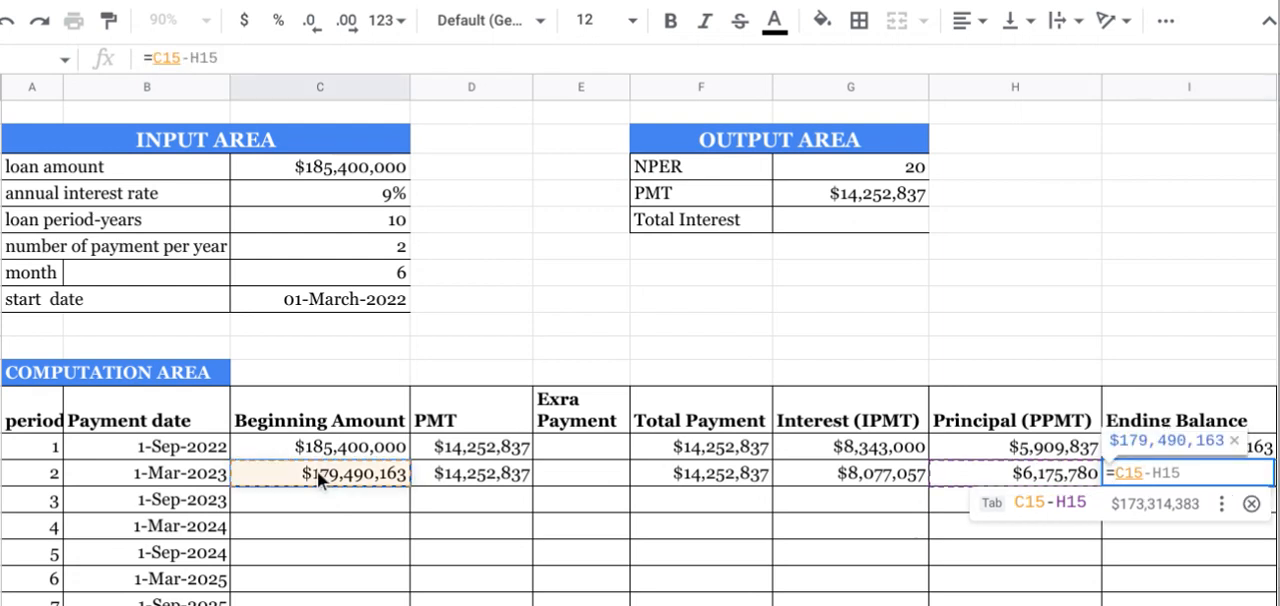
pyautogui.write('-')
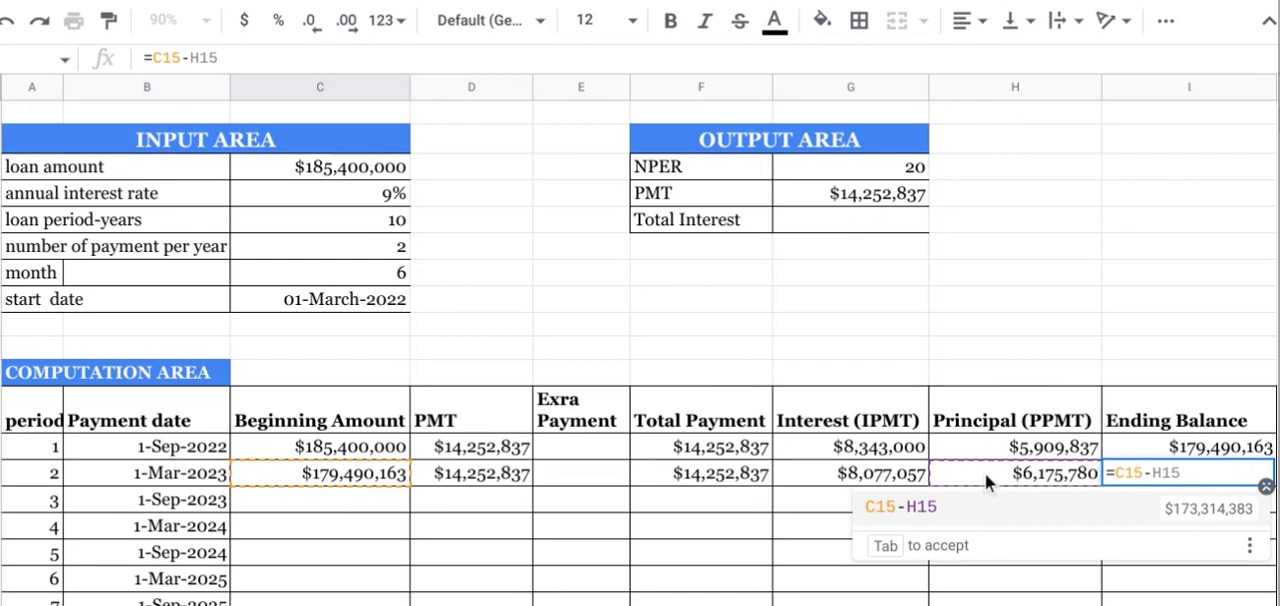
pyautogui.click(985, 473)
pyautogui.press('Return')
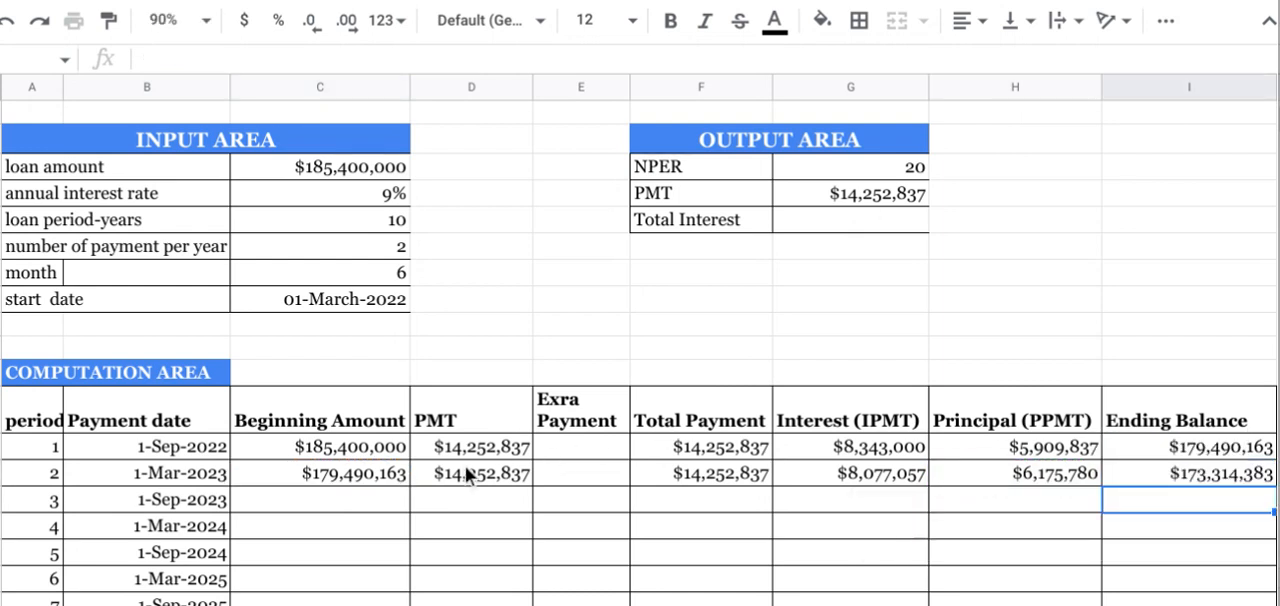
# Step: Fill the period 2 formulas, from Beginning Amount through Ending Balance, down to period 20
pyautogui.click(321, 472)
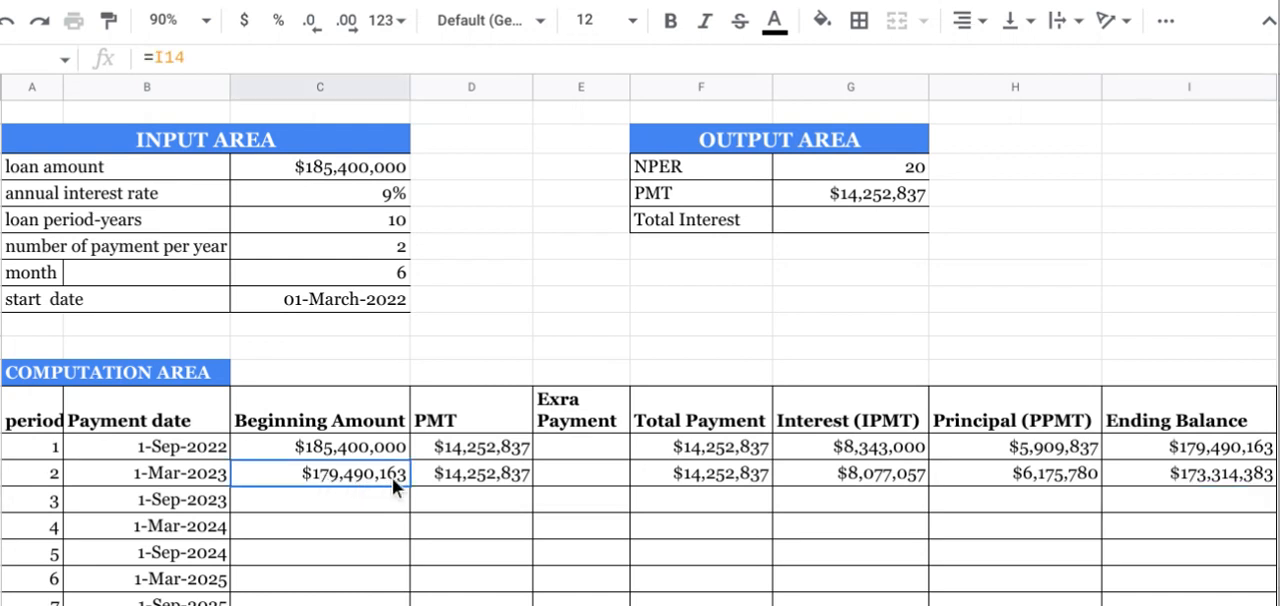
pyautogui.moveTo(409, 485); pyautogui.dragTo(1001, 469)
pyautogui.moveTo(1103, 463); pyautogui.dragTo(1166, 467)
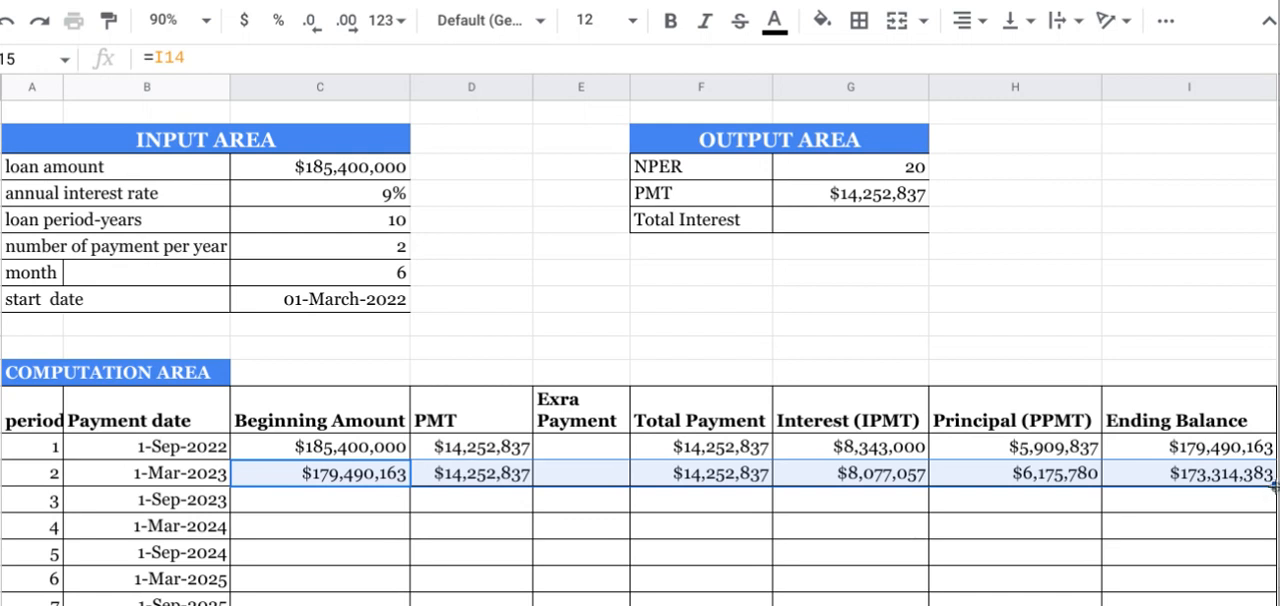
pyautogui.doubleClick(1274, 486)
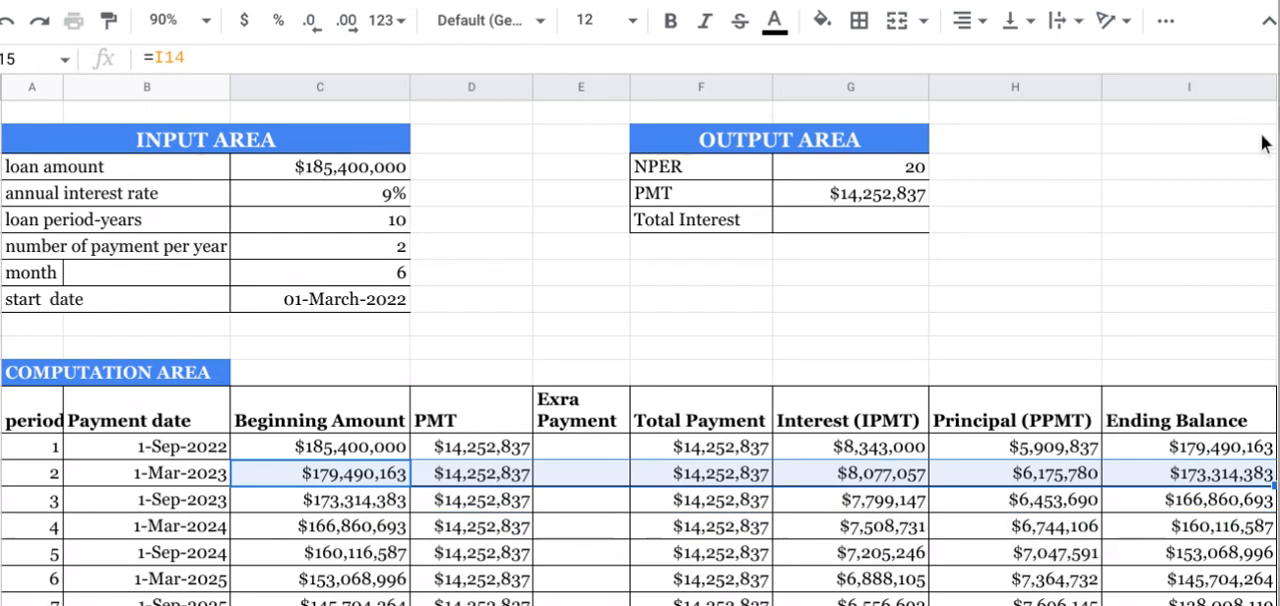
pyautogui.scroll(-10, 640, 340)
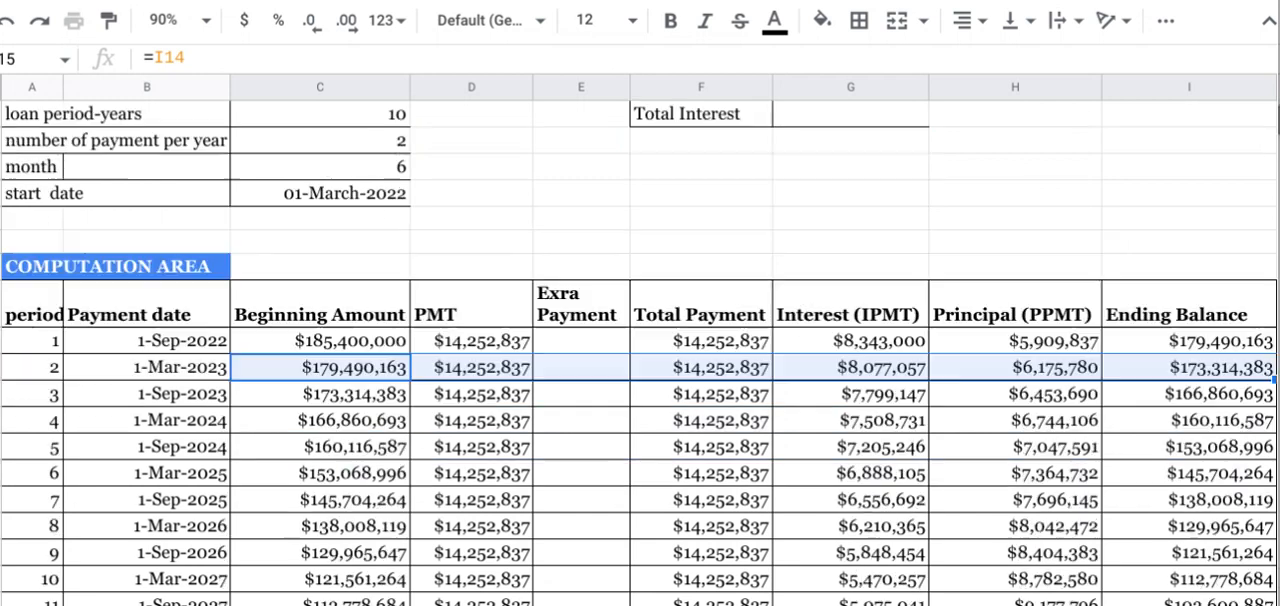
pyautogui.scroll(4, 640, 340)
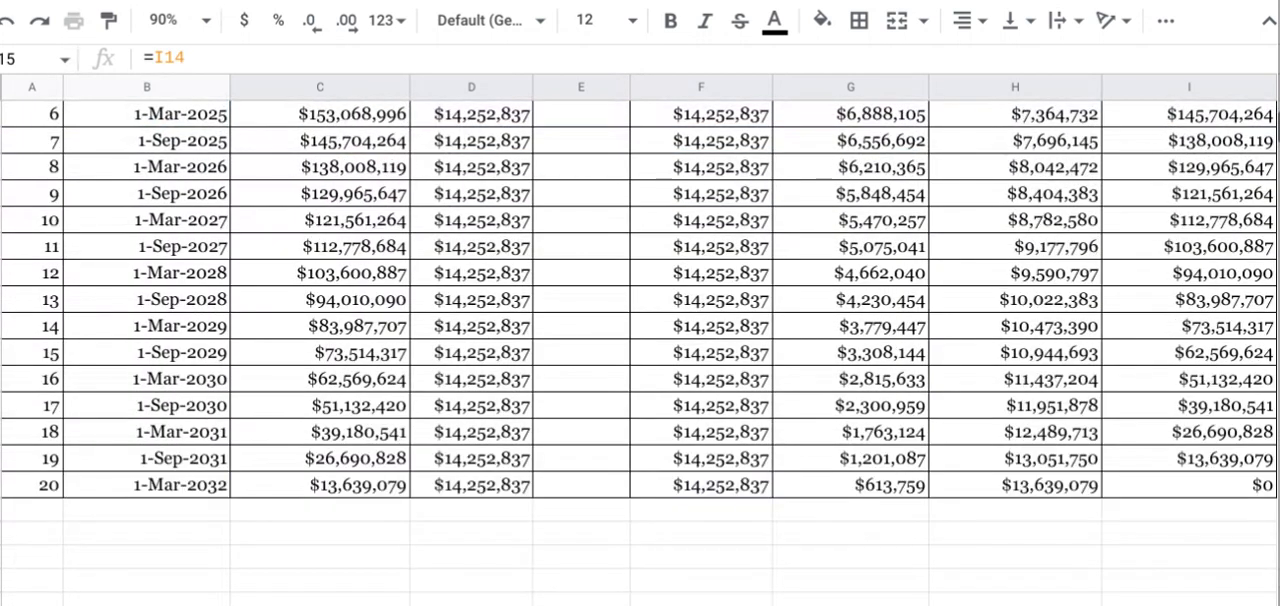
# Step: Highlight the Ending Balance cell of period 20 with the orange-yellow theme fill color
pyautogui.click(1226, 480)
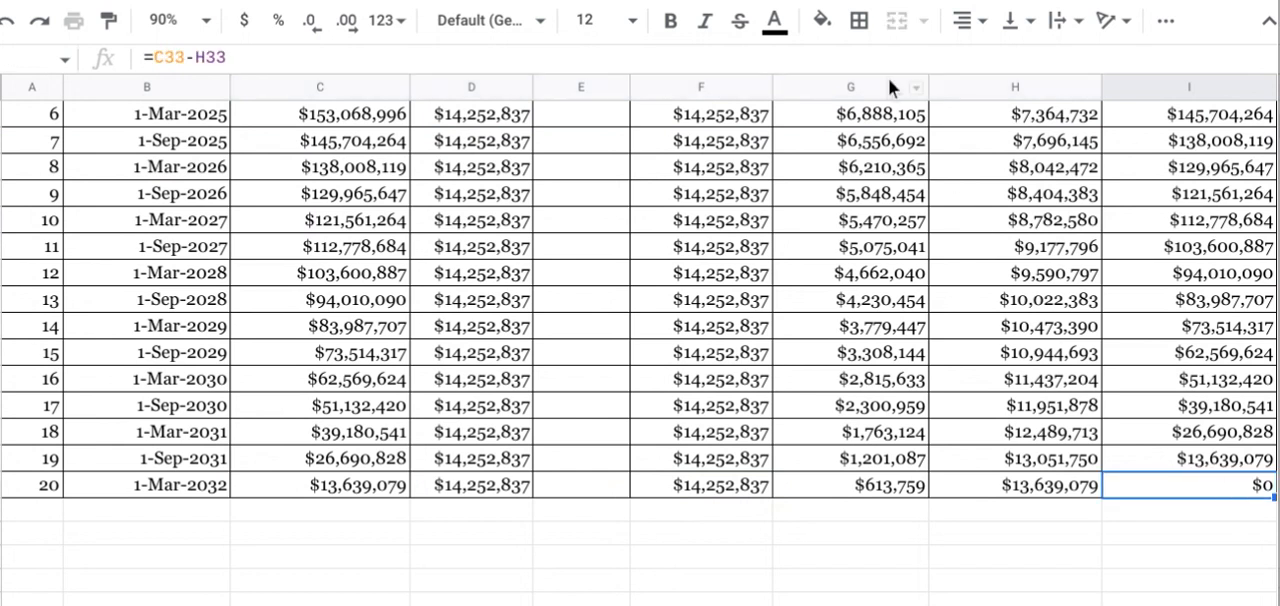
pyautogui.click(816, 30)
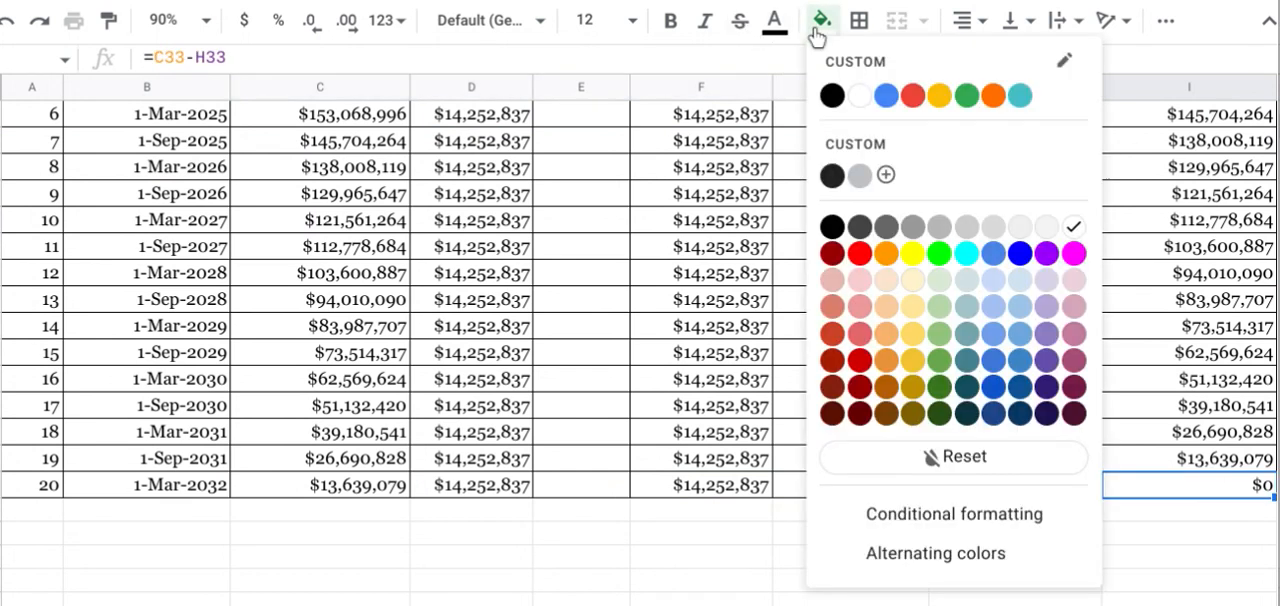
pyautogui.click(938, 97)
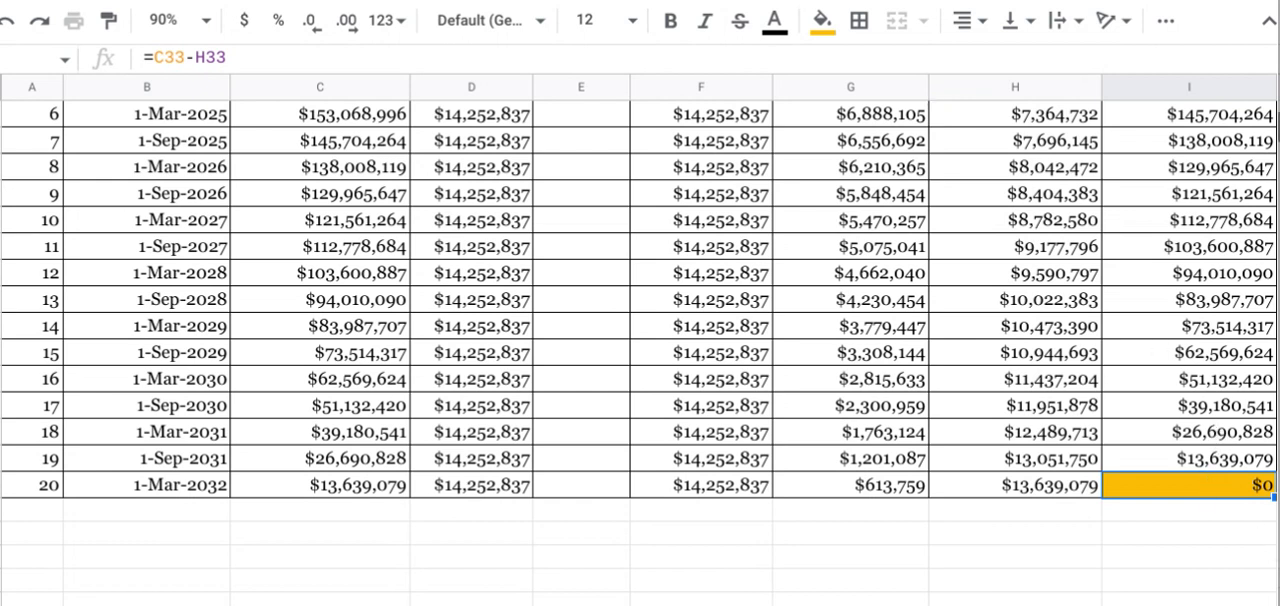
# Step: Calculate Total Interest in the output area as the sum of all interest payments with =sum(G14:G33)
pyautogui.scroll(10, 640, 350)
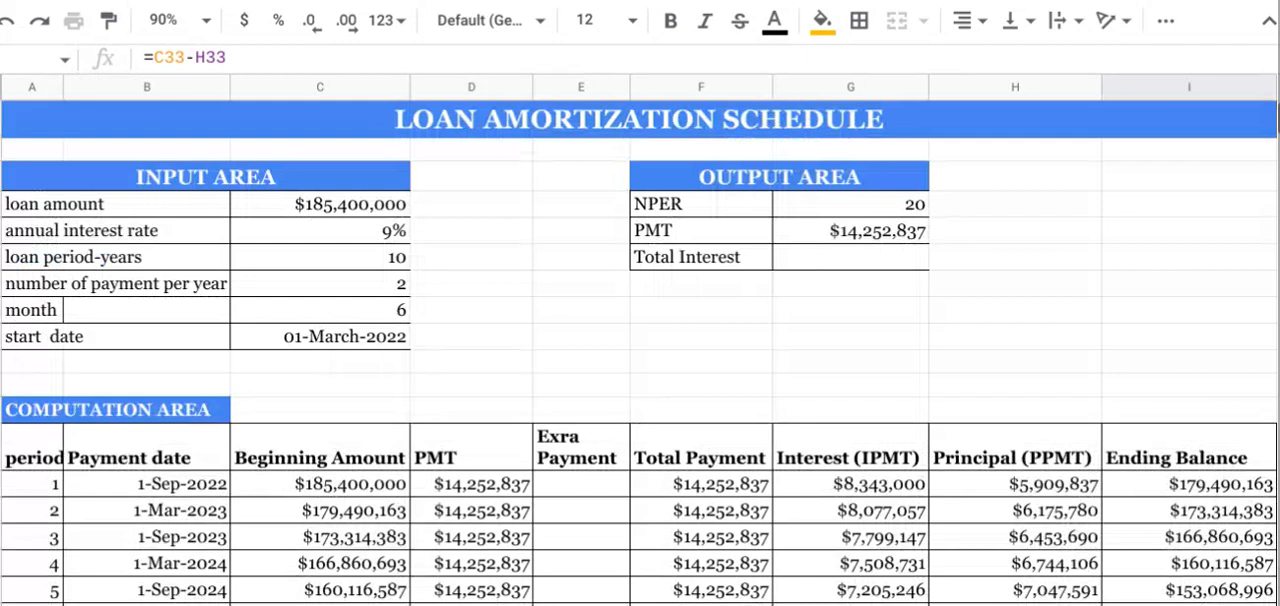
pyautogui.scroll(-3, 640, 350)
pyautogui.scroll(3, 640, 350)
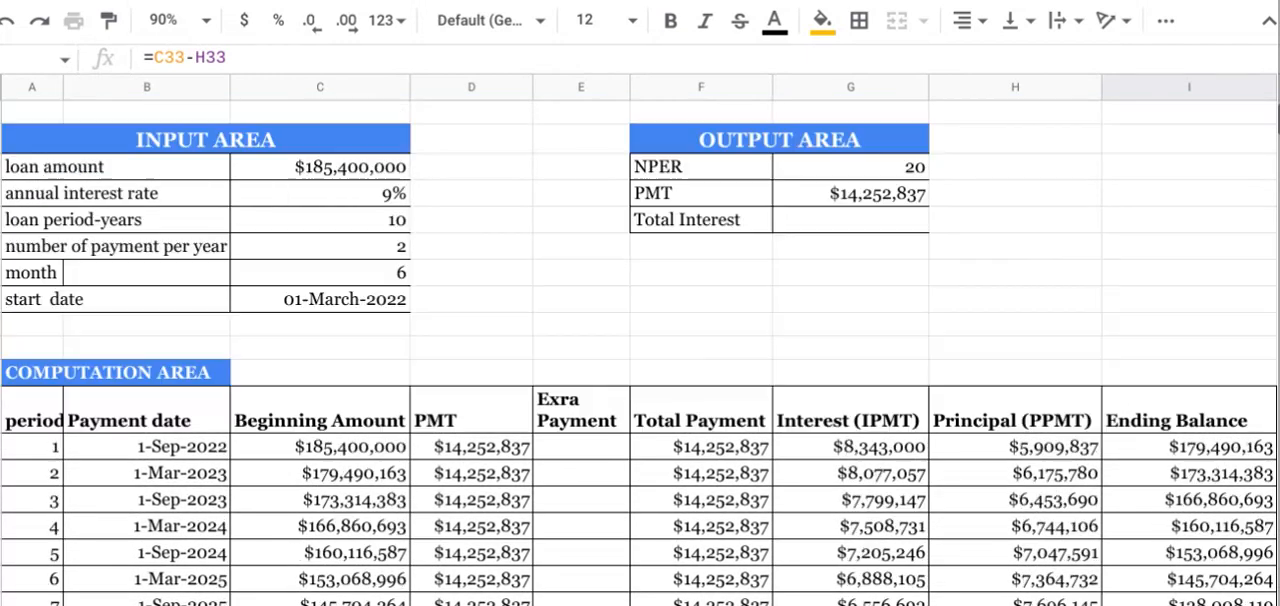
pyautogui.click(800, 258)
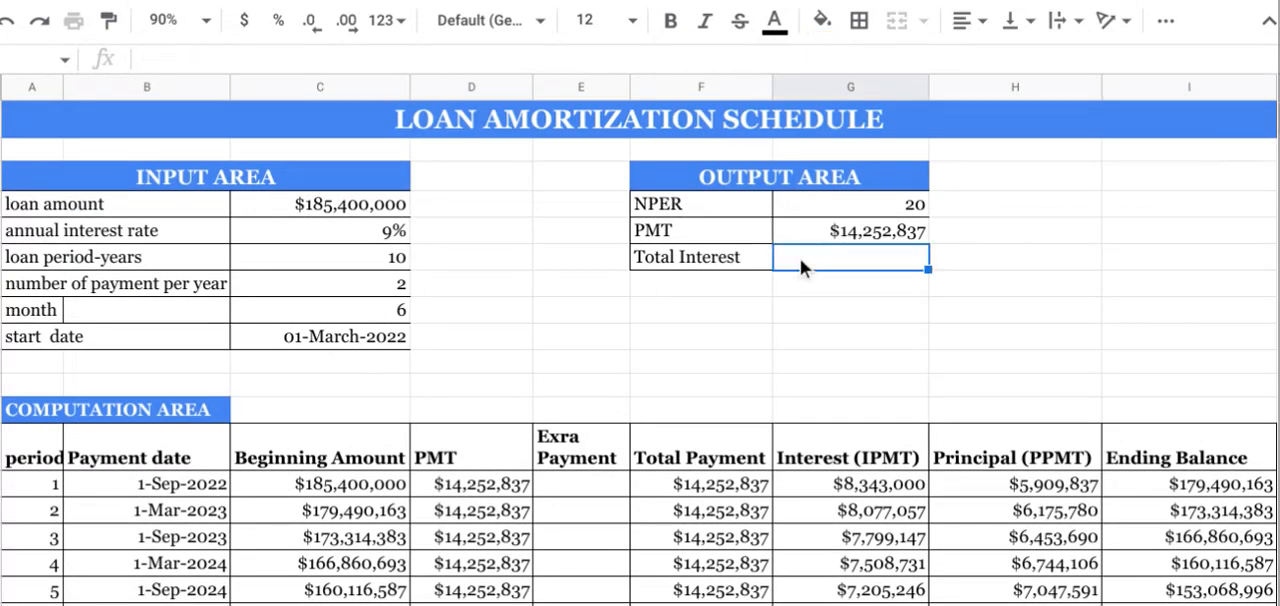
pyautogui.write('=')
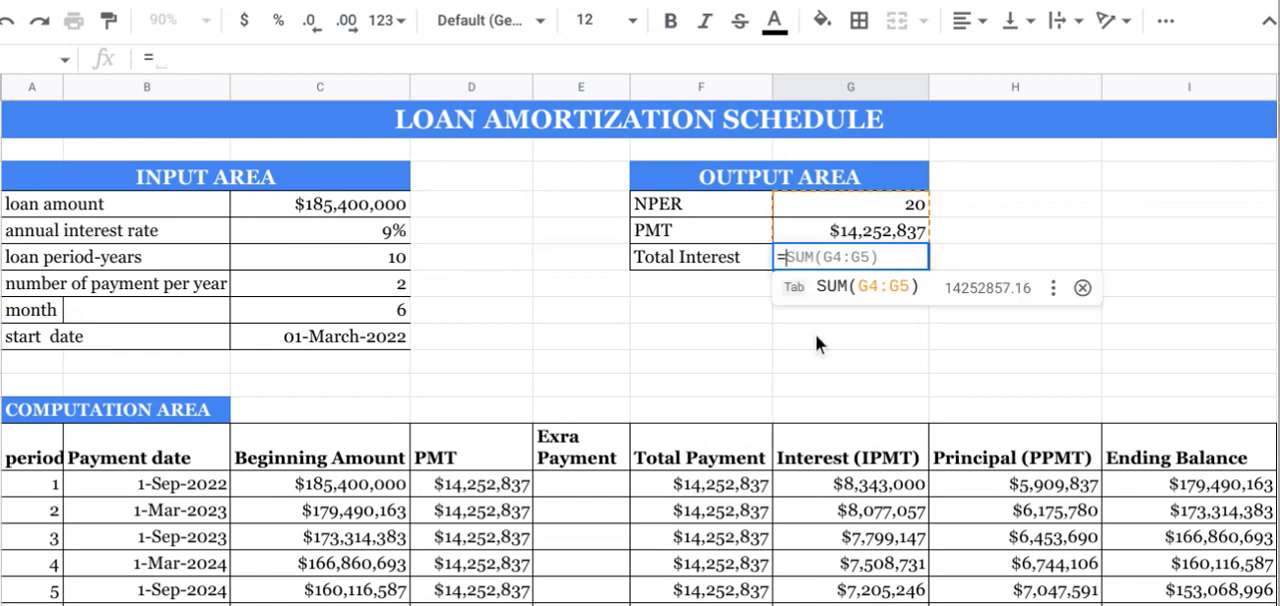
pyautogui.write('sum')
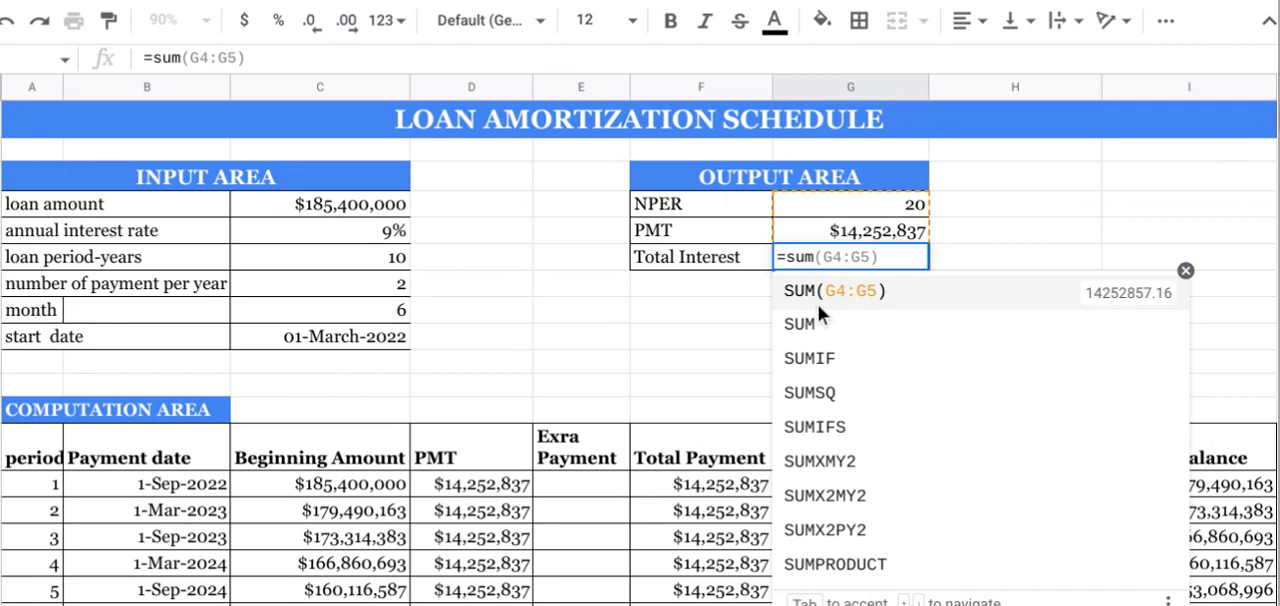
pyautogui.write('(')
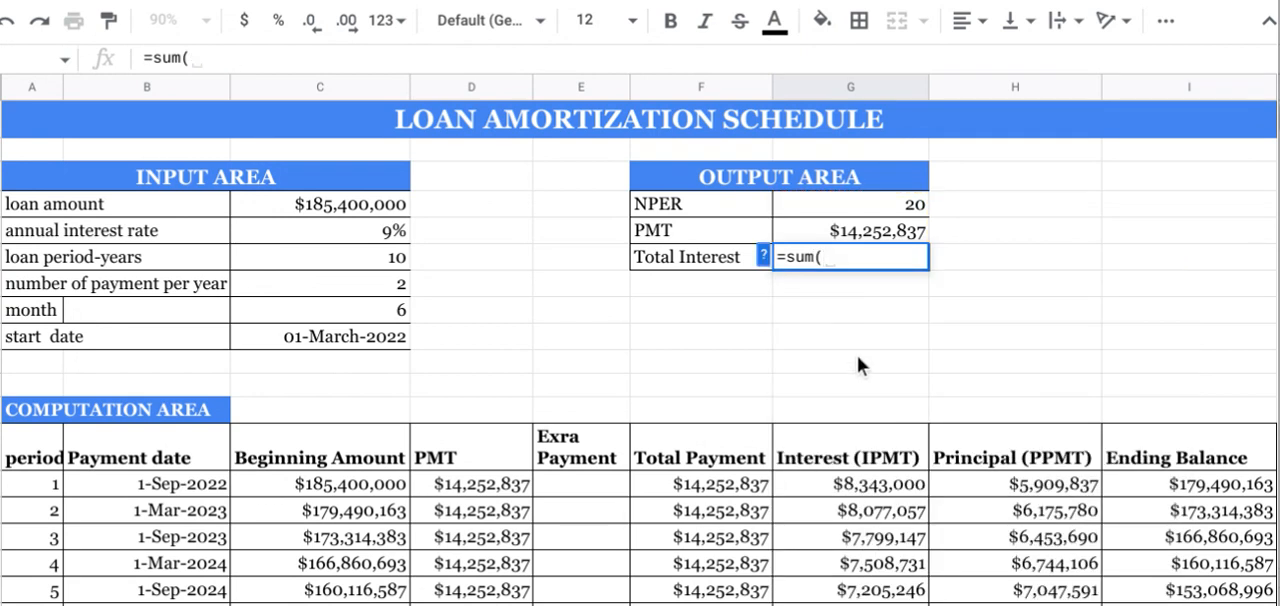
pyautogui.click(867, 481)
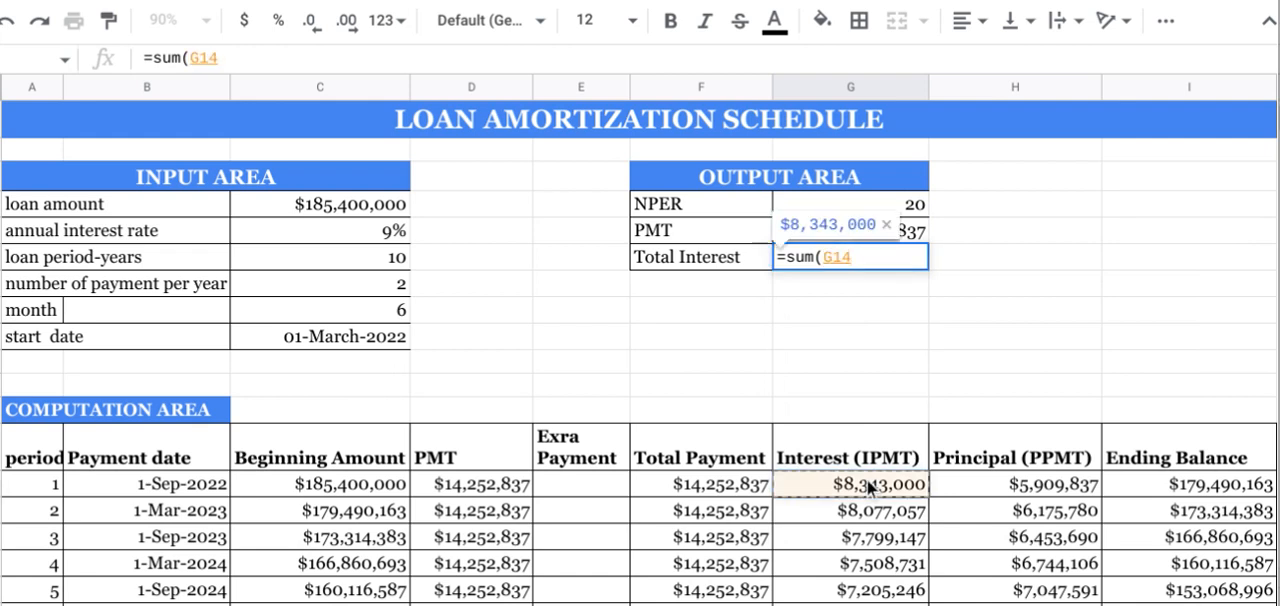
pyautogui.moveTo(867, 479)
pyautogui.mouseDown()
pyautogui.moveTo(869, 603)
pyautogui.moveTo(861, 468)
pyautogui.moveTo(863, 482)
pyautogui.mouseUp()
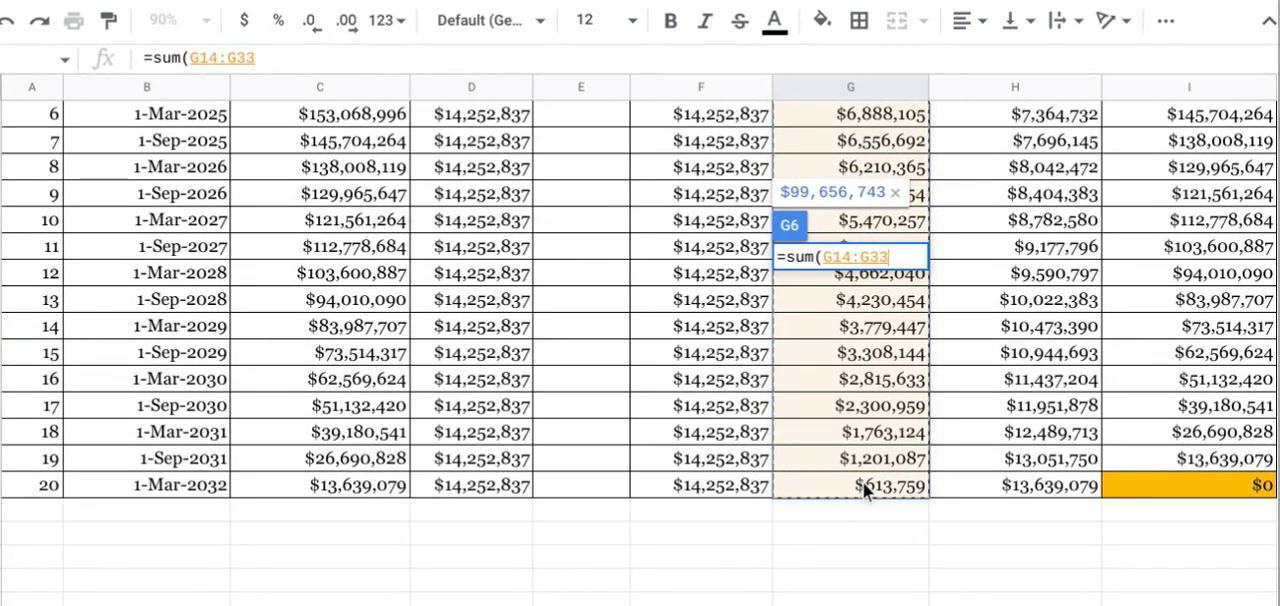
pyautogui.press('Escape')
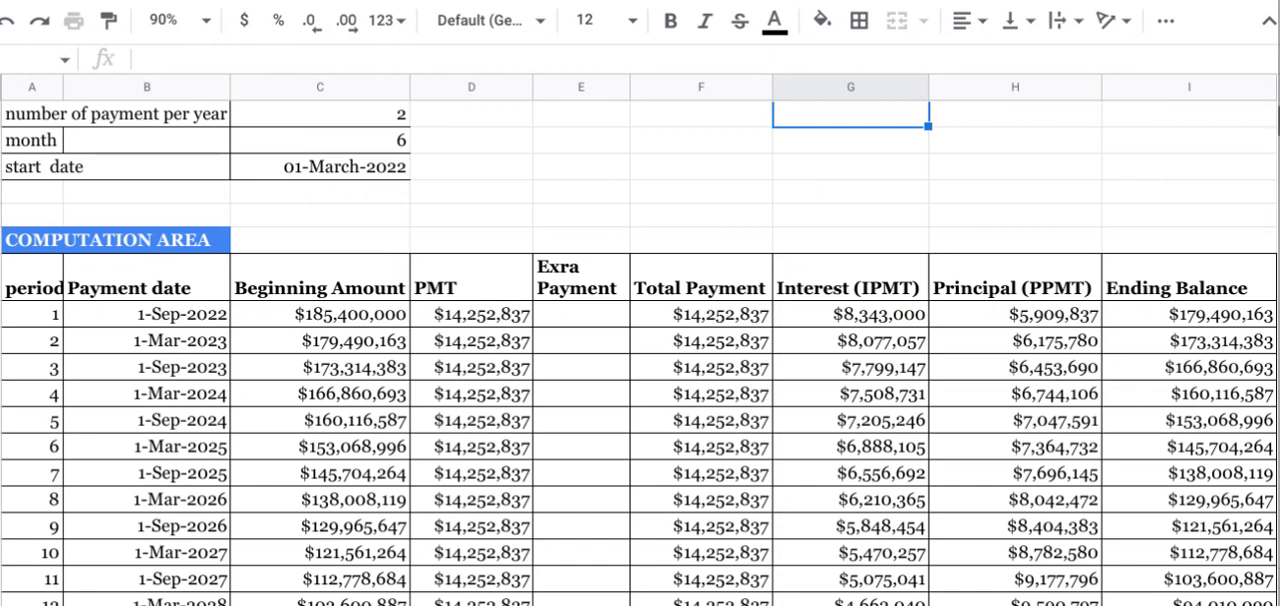
pyautogui.scroll(3, 1250, 128)
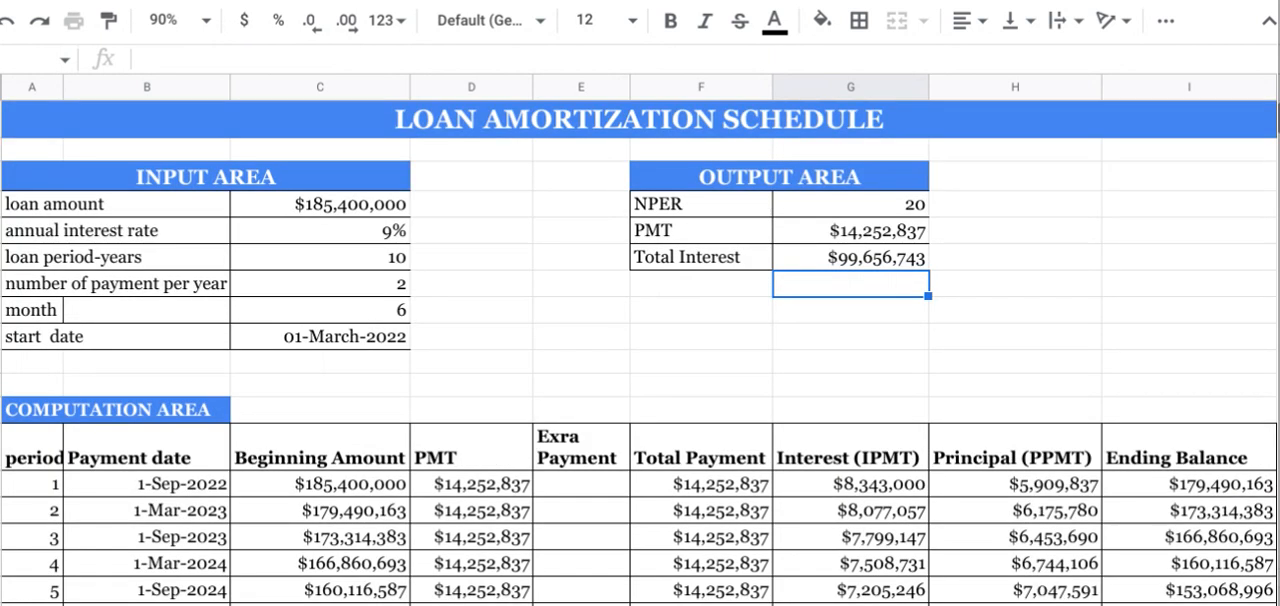
# Step: Highlight the Total Interest value in the output area with the same orange-yellow fill color
pyautogui.click(899, 263)
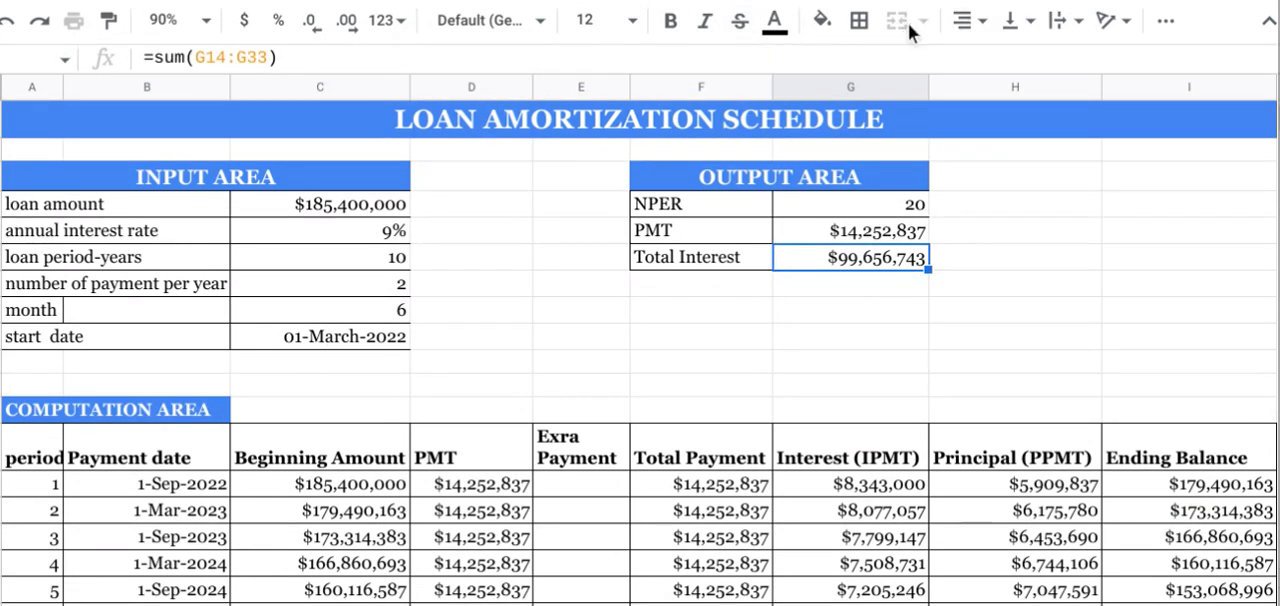
pyautogui.click(821, 20)
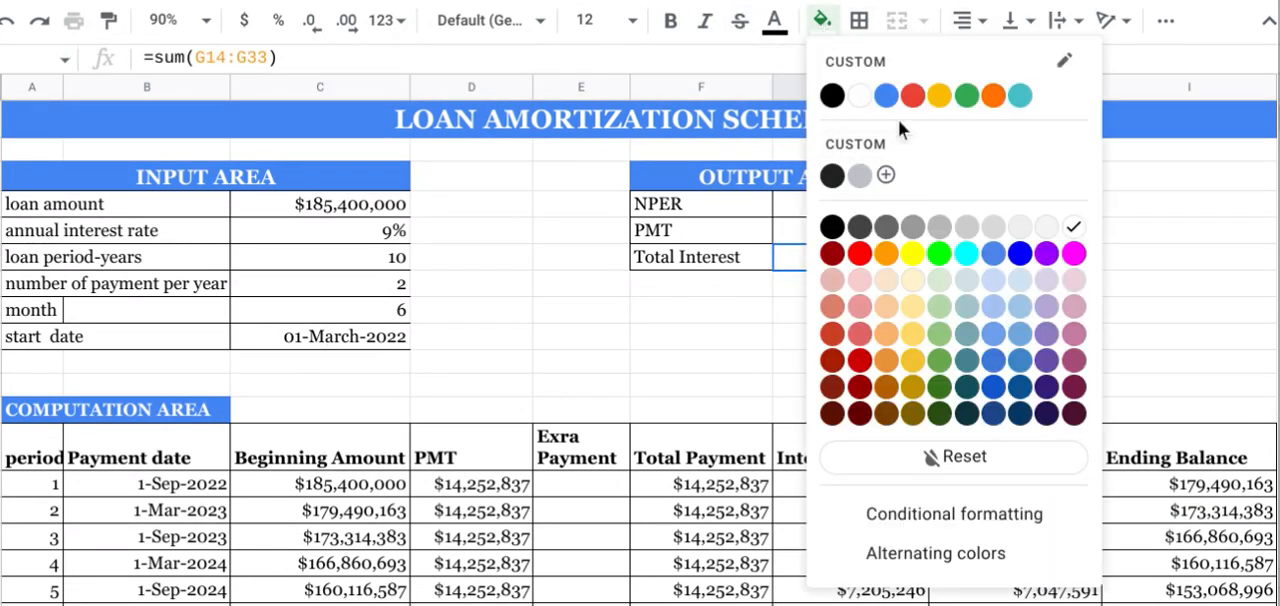
pyautogui.click(938, 96)
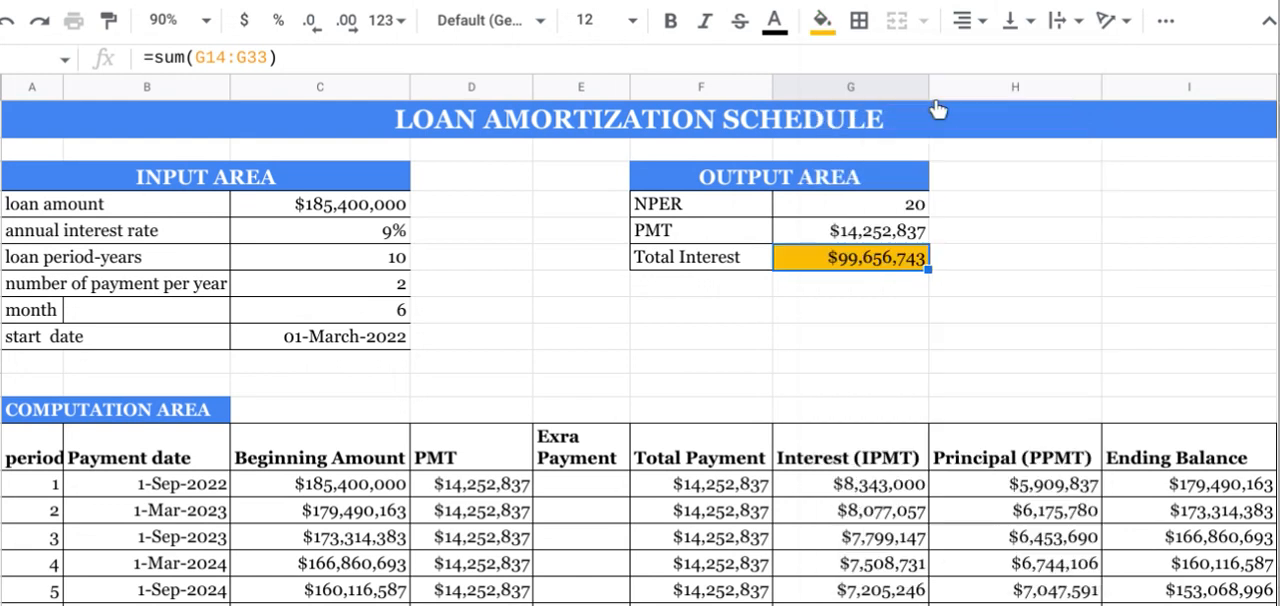
pyautogui.click(895, 308)
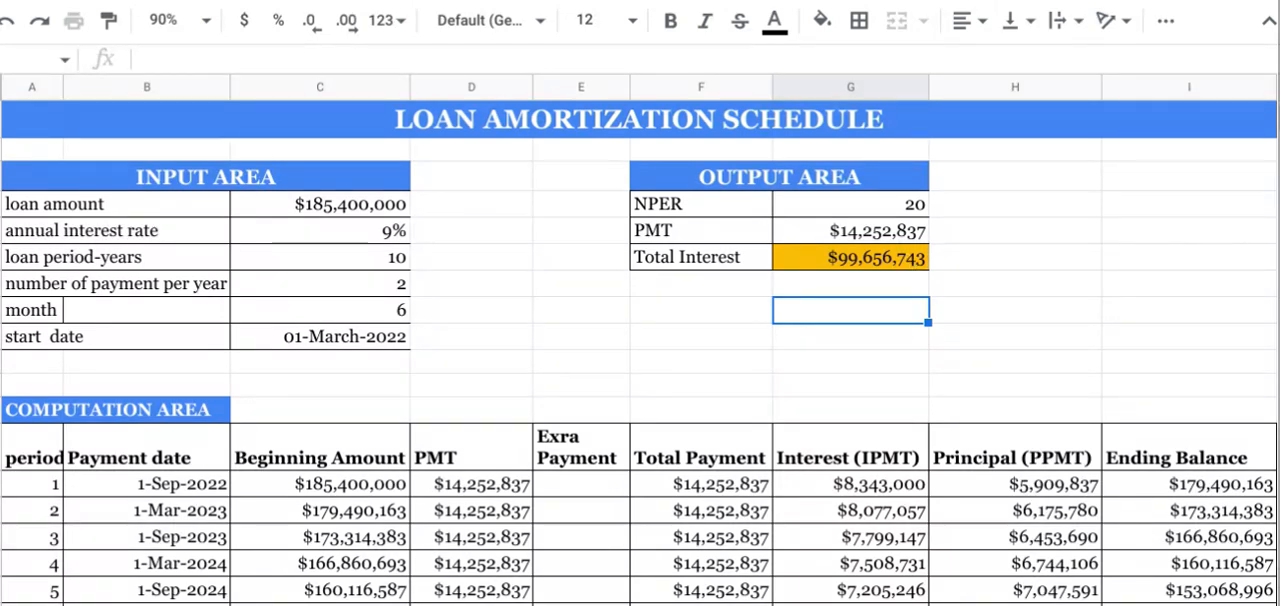
pyautogui.scroll(-7, 1203, 236)
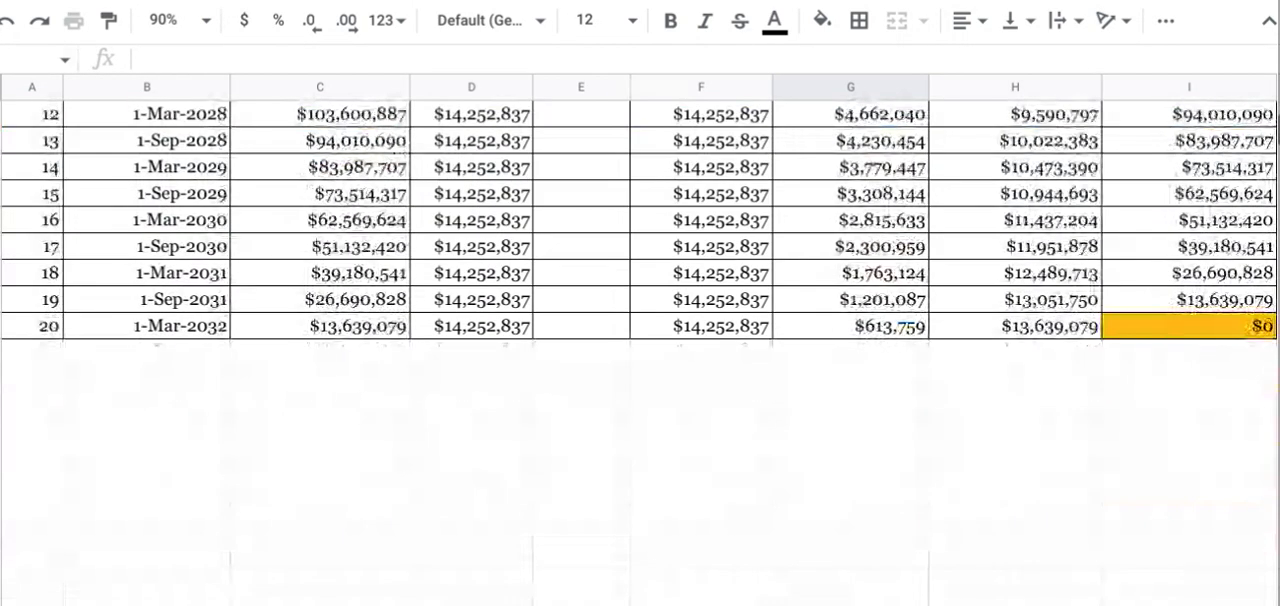
pyautogui.scroll(3, 640, 320)
pyautogui.scroll(3, 640, 350)
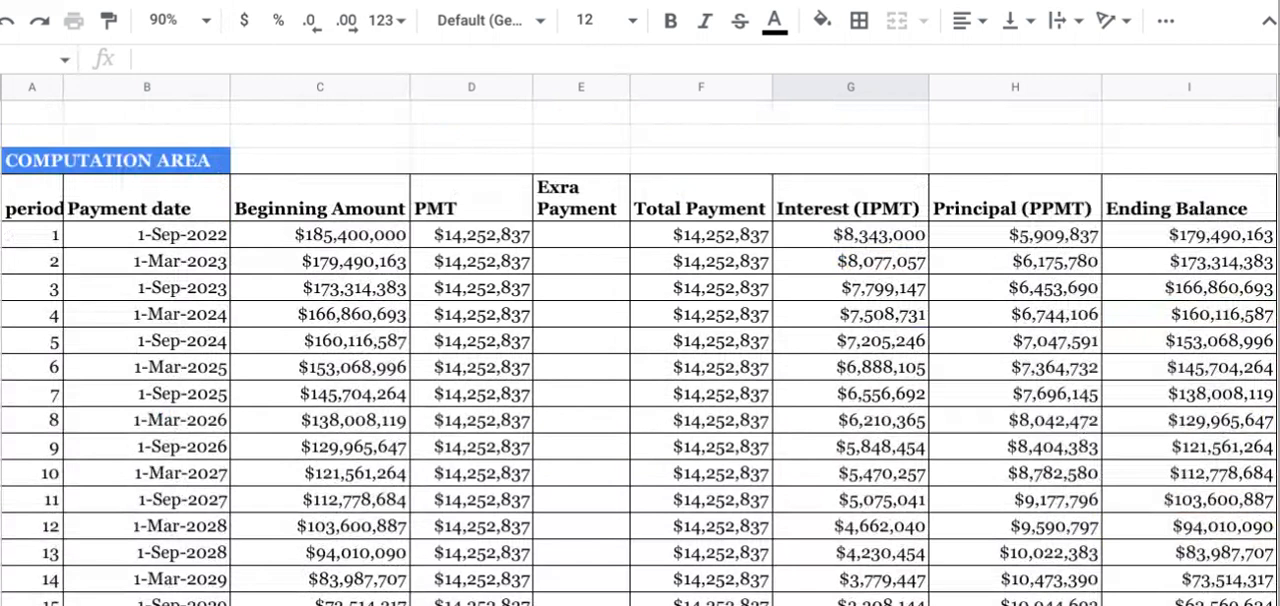
# Step: Review the completed amortization schedule through period 20, together with the input area and the output area
pyautogui.scroll(-3, 640, 350)
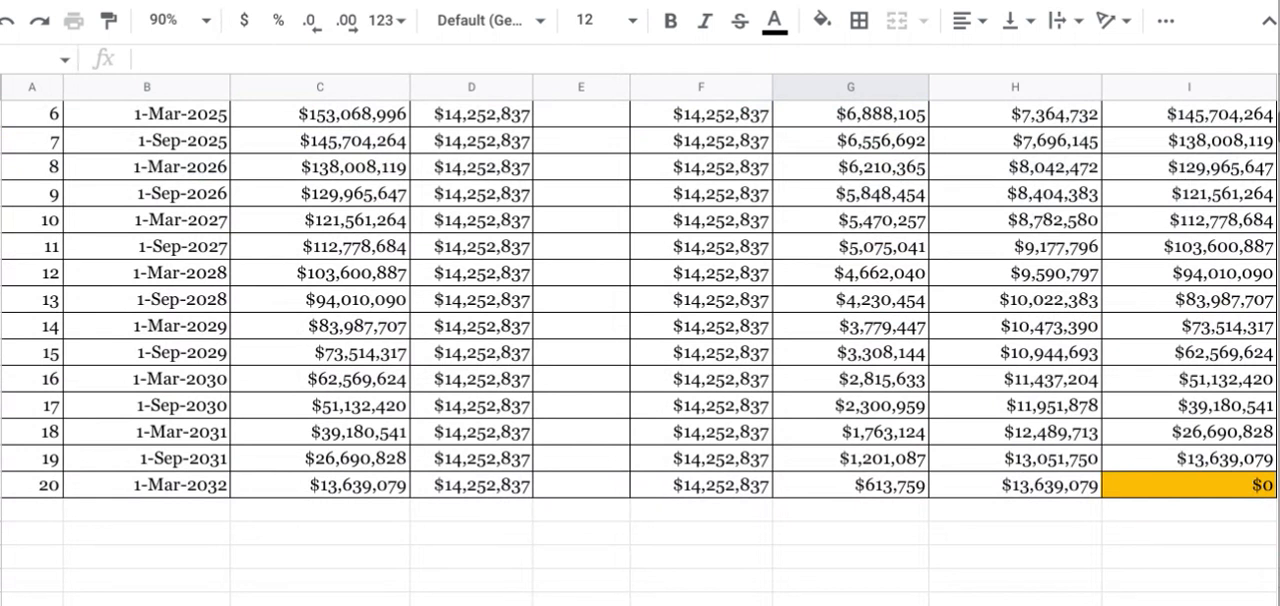
pyautogui.scroll(6, 640, 350)
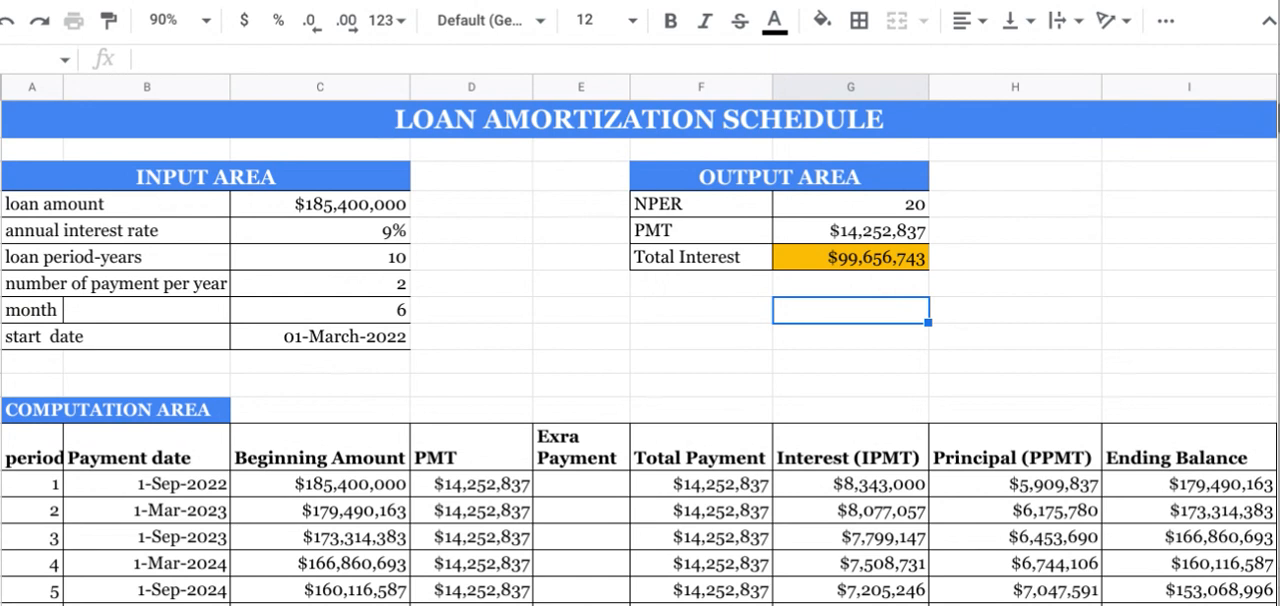
pyautogui.scroll(-1, 640, 350)
pyautogui.scroll(-7, 640, 350)
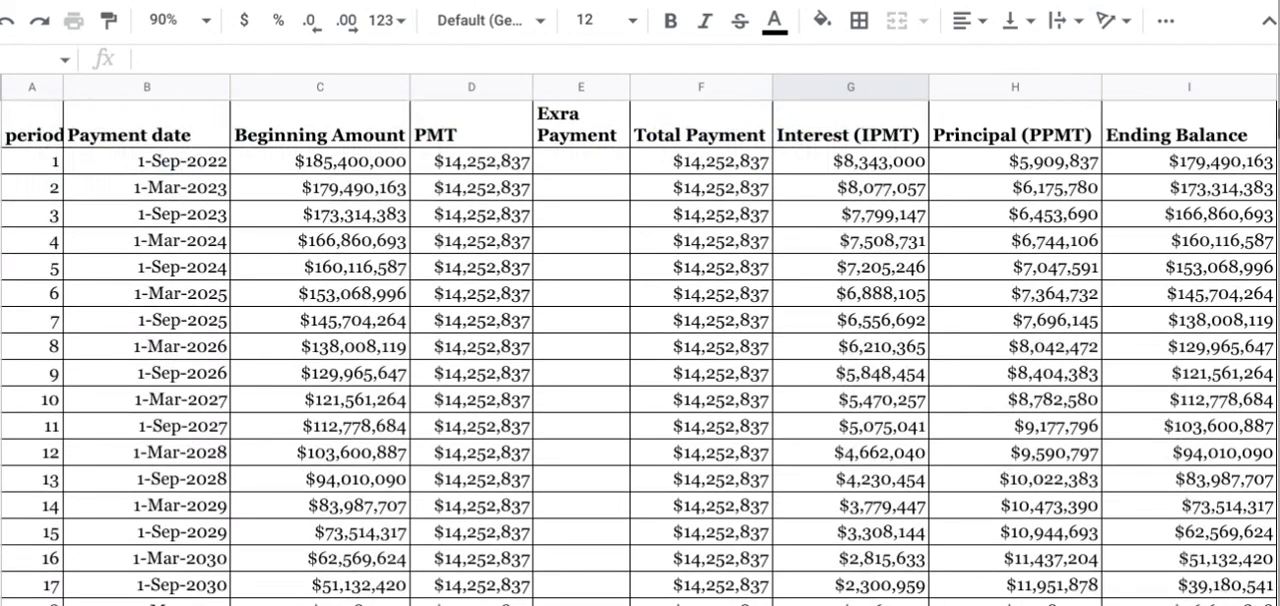
pyautogui.scroll(2, 640, 350)
pyautogui.scroll(3, 640, 350)
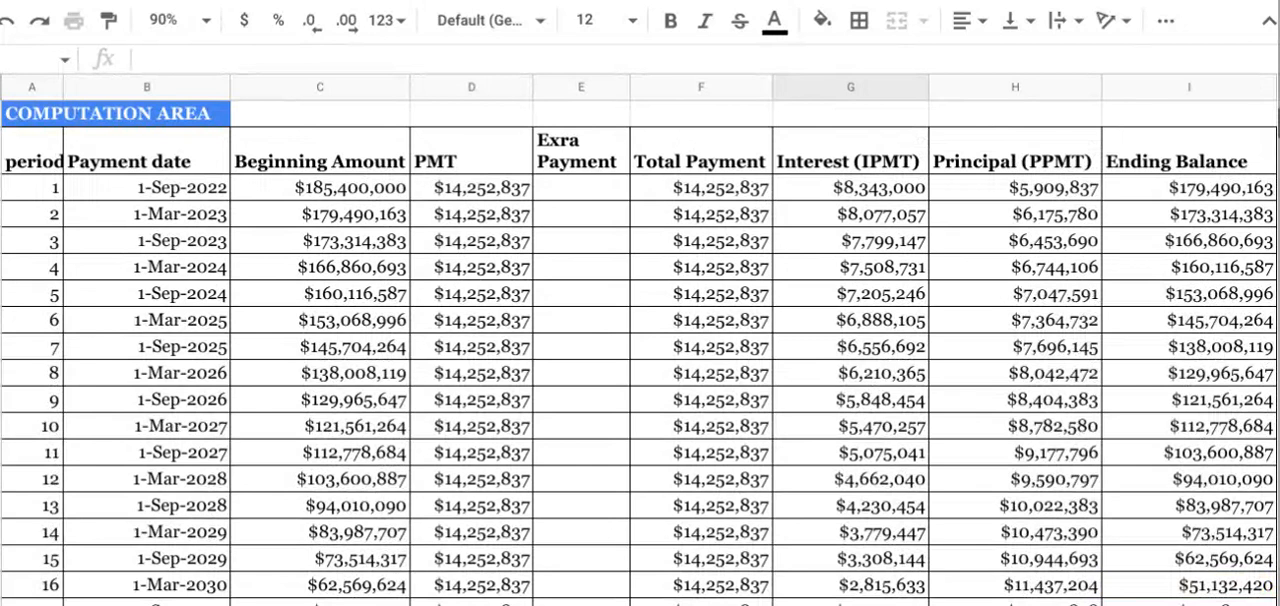
pyautogui.click(461, 165)
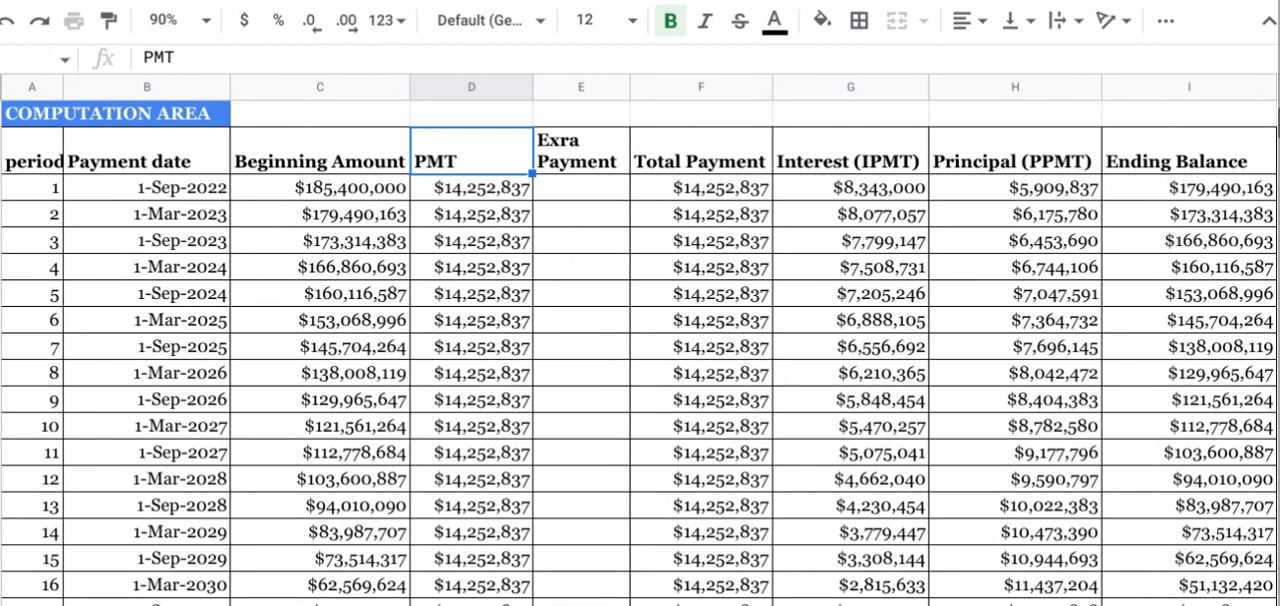
pyautogui.scroll(3, 640, 350)
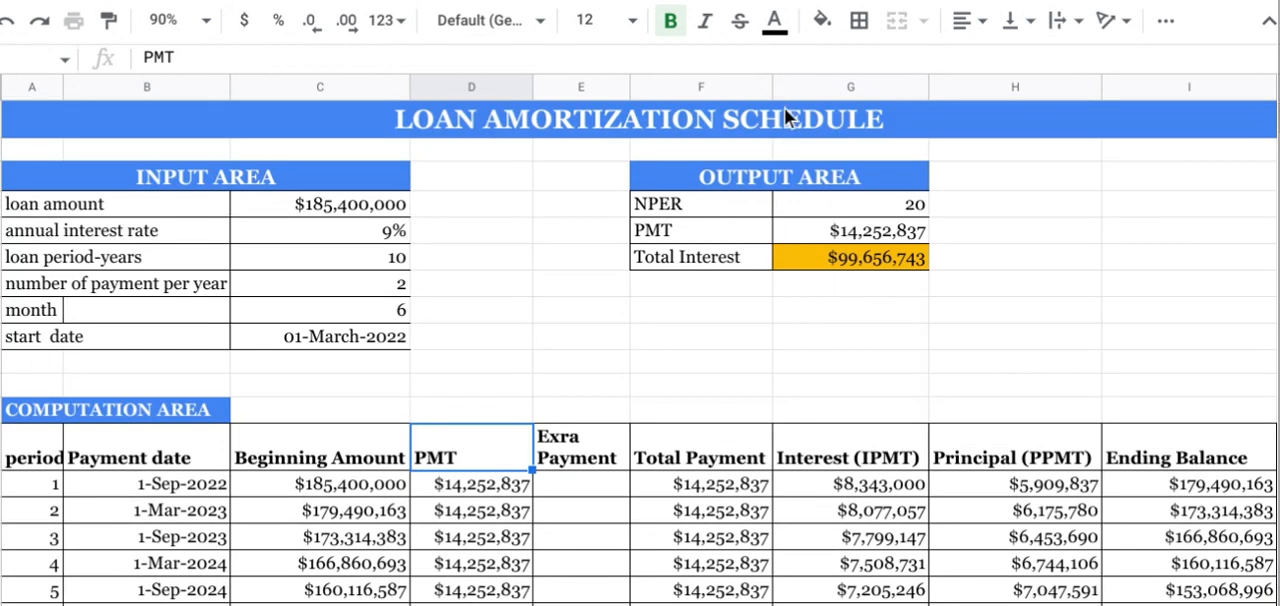
pyautogui.click(98, 175)
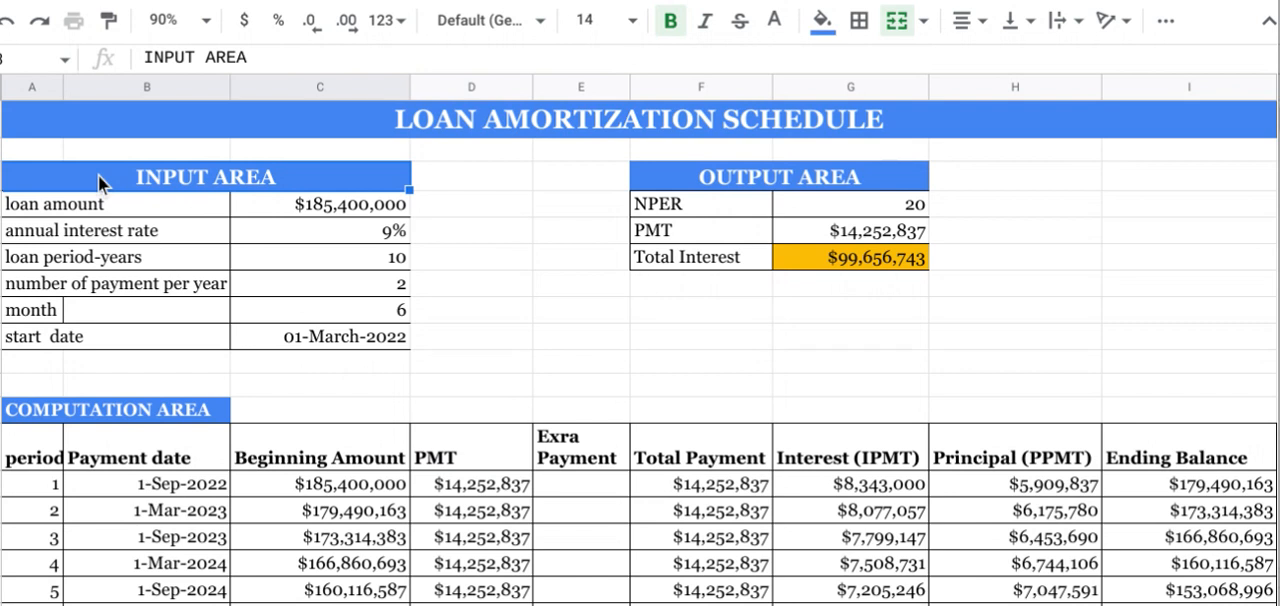
pyautogui.click(672, 185)
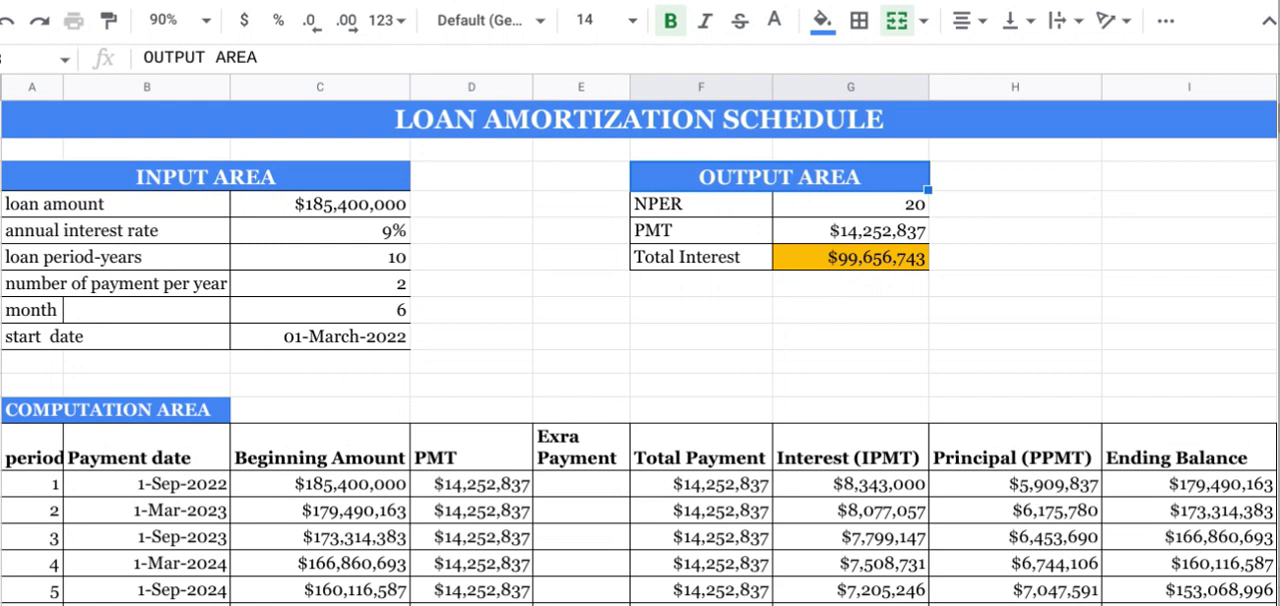
pyautogui.scroll(-6, 640, 350)
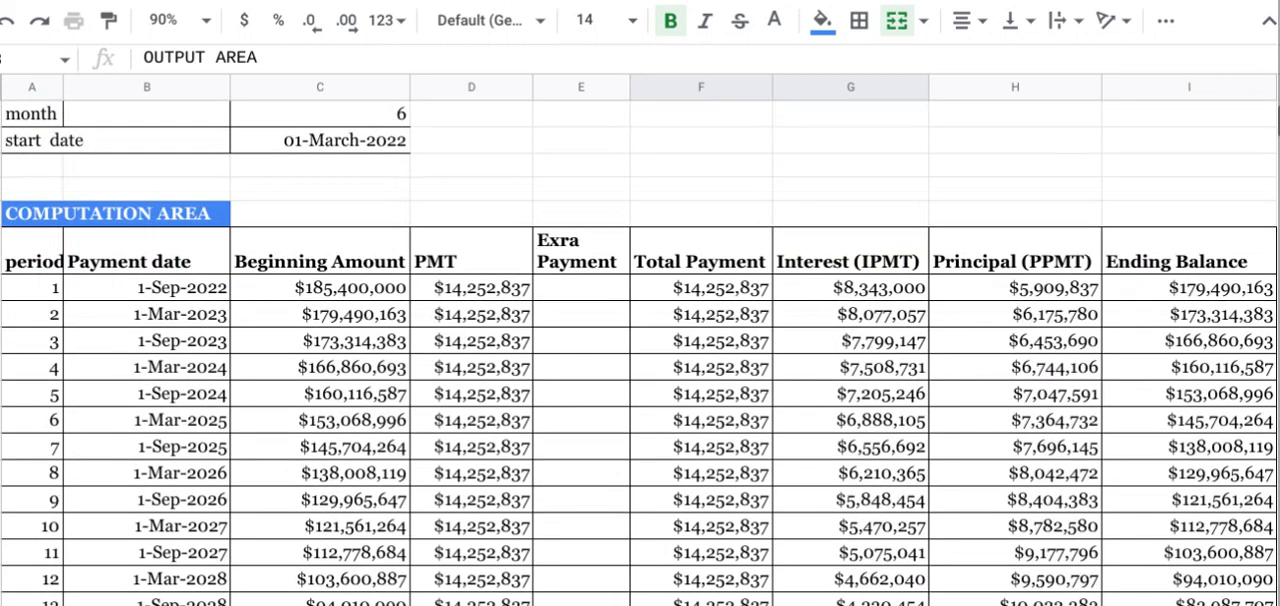
pyautogui.scroll(6, 640, 350)
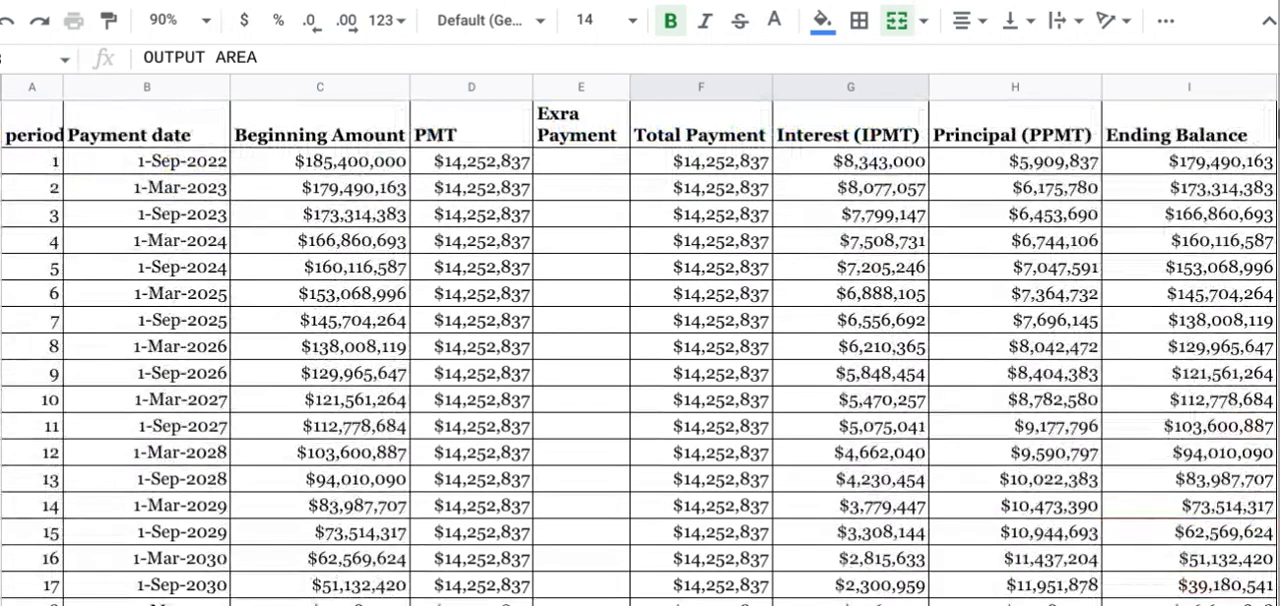
pyautogui.scroll(3, 640, 350)
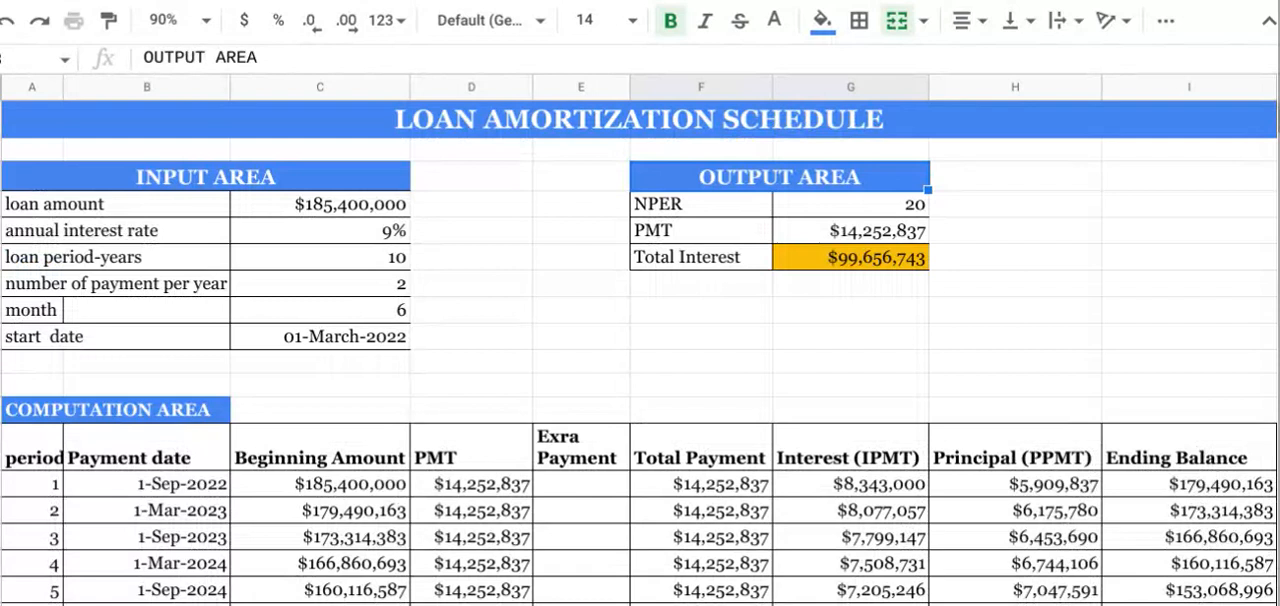
pyautogui.hotkey('alt', 'shift', 's')
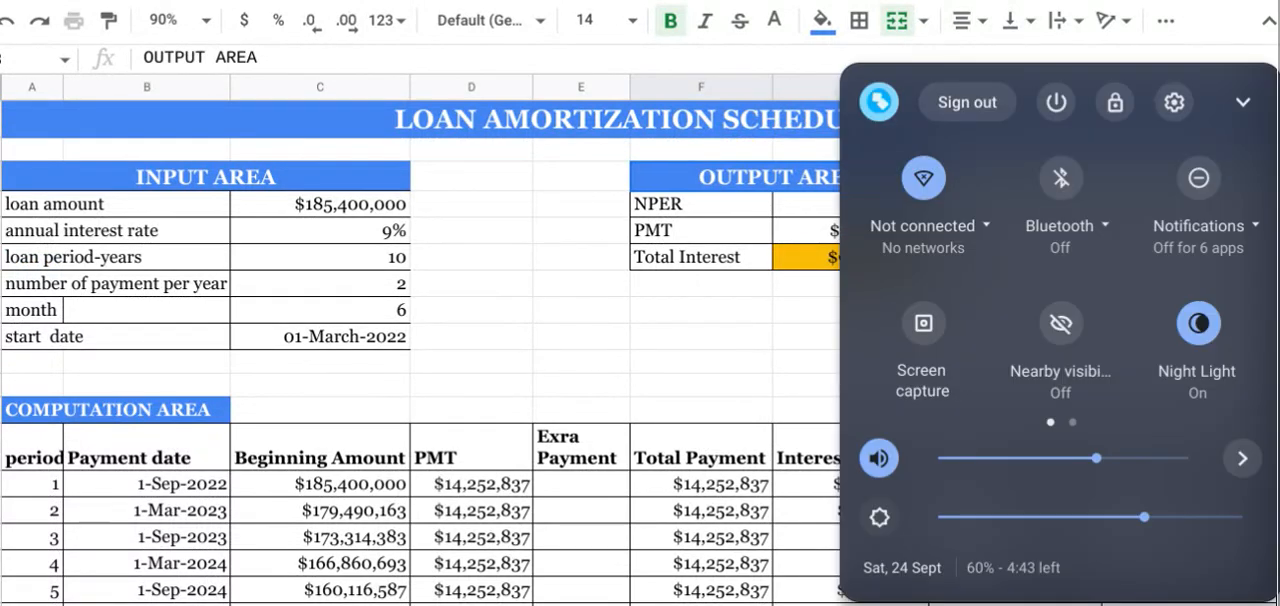